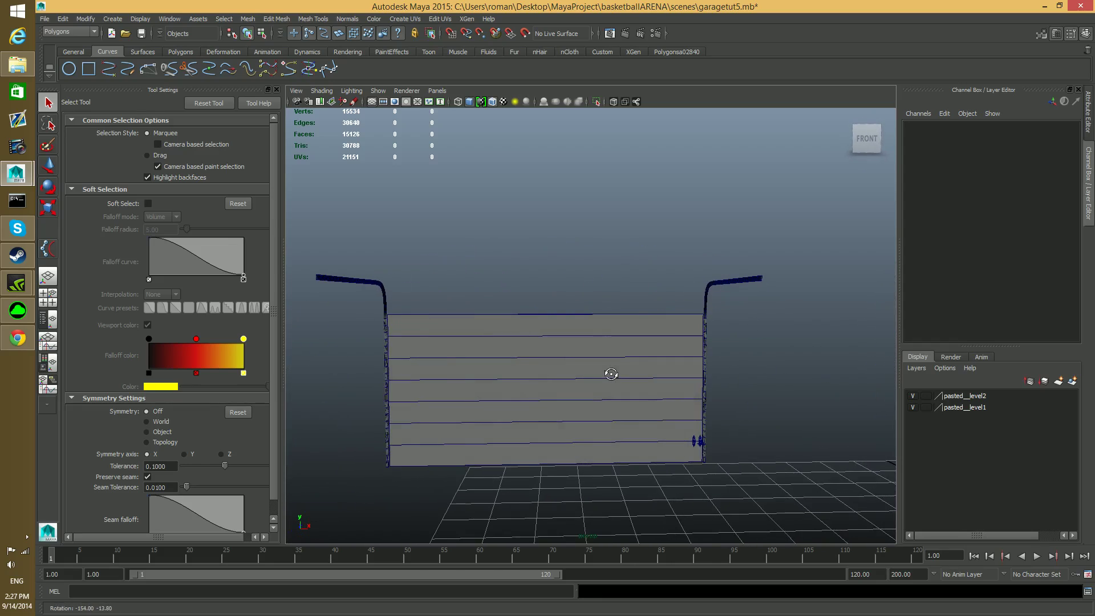
- Examine the garage door panels and both curved side rails from the front and from each side
alt+drag(542, 405, 563, 357)
alt+middle_drag(575, 348, 548, 320)
alt+right_drag(495, 320, 575, 365)
alt+middle_drag(574, 365, 666, 416)
alt+right_drag(666, 416, 518, 506)
alt+middle_drag(588, 341, 558, 367)
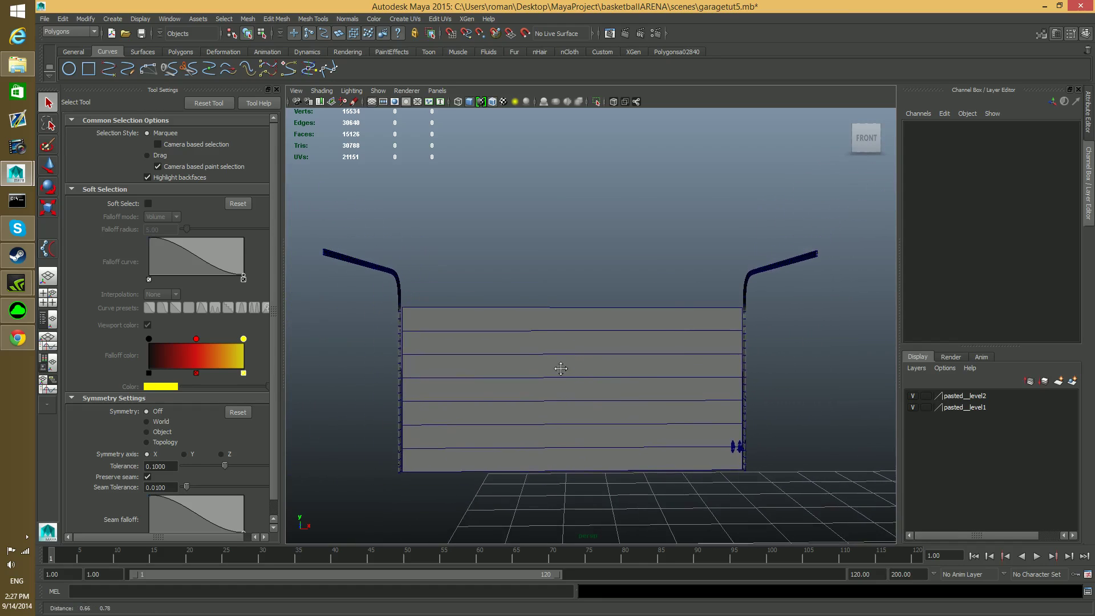
alt+drag(635, 352, 798, 357)
alt+middle_drag(799, 357, 726, 346)
mouse_move(726, 345)
alt+mouse_down()
mouse_move(711, 317)
mouse_move(656, 323)
mouse_move(815, 337)
mouse_move(564, 360)
mouse_move(727, 344)
alt+mouse_up()
alt+drag(656, 324, 692, 318)
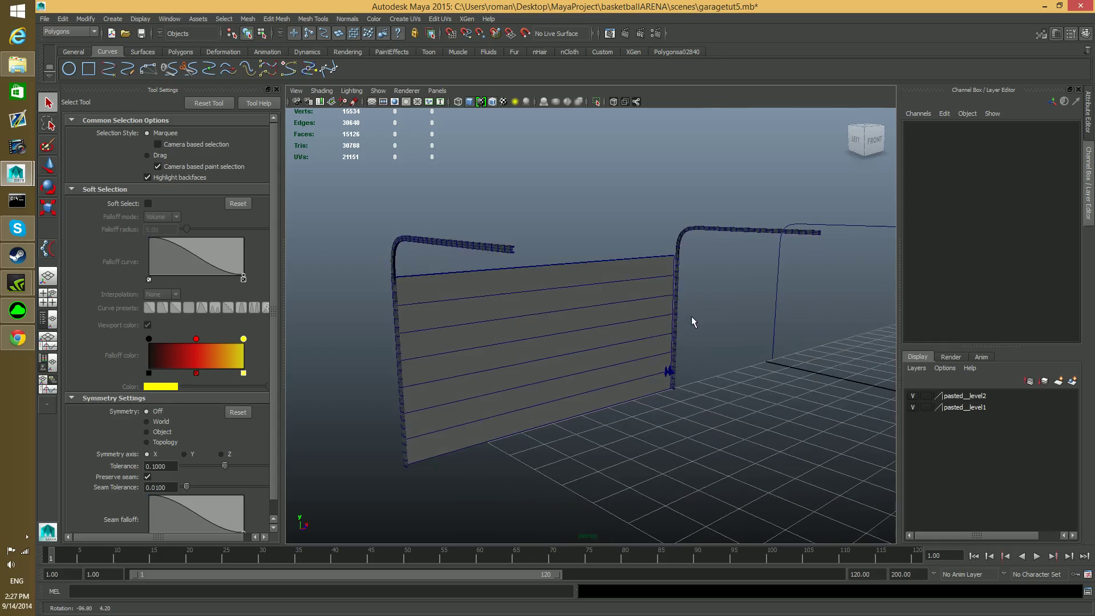
alt+drag(575, 333, 666, 320)
alt+middle_drag(666, 321, 684, 391)
mouse_move(677, 391)
alt+mouse_down()
mouse_move(653, 371)
mouse_move(663, 379)
alt+mouse_up()
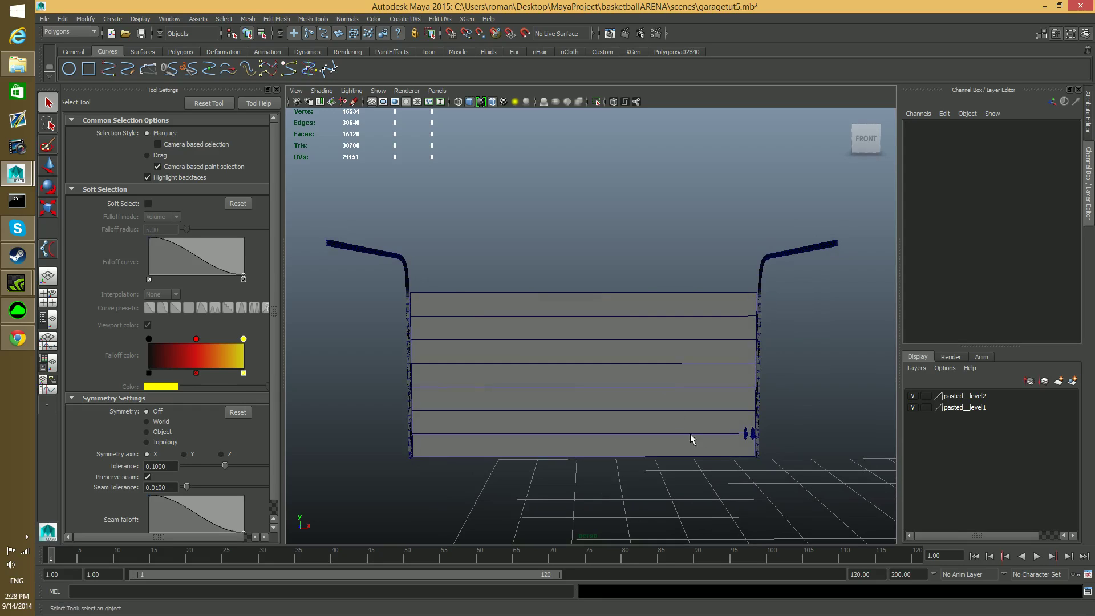
alt+drag(751, 442, 760, 429)
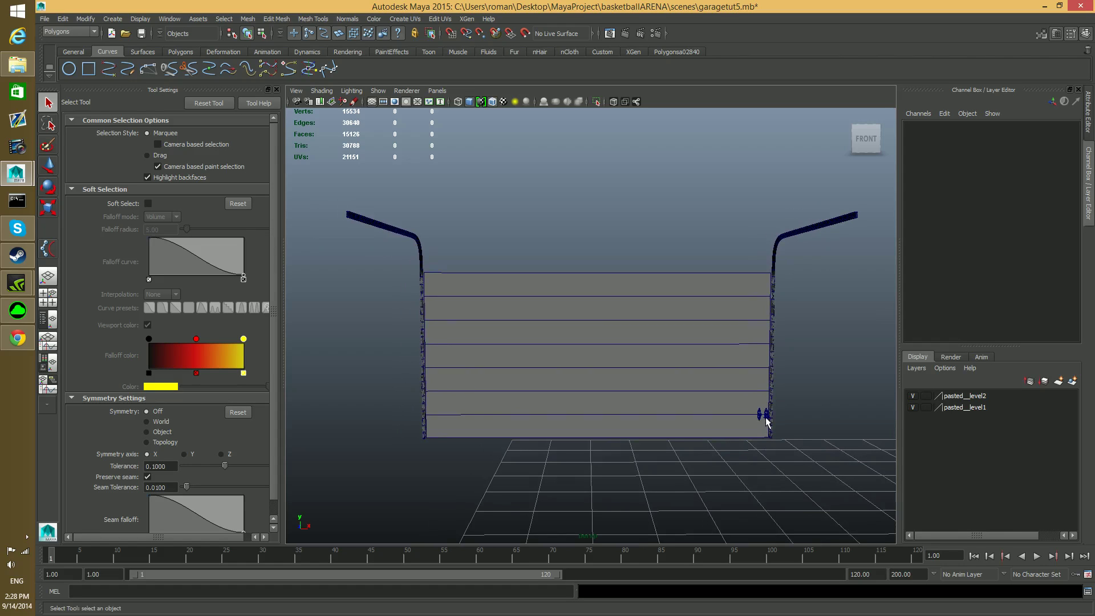
alt+drag(767, 423, 663, 417)
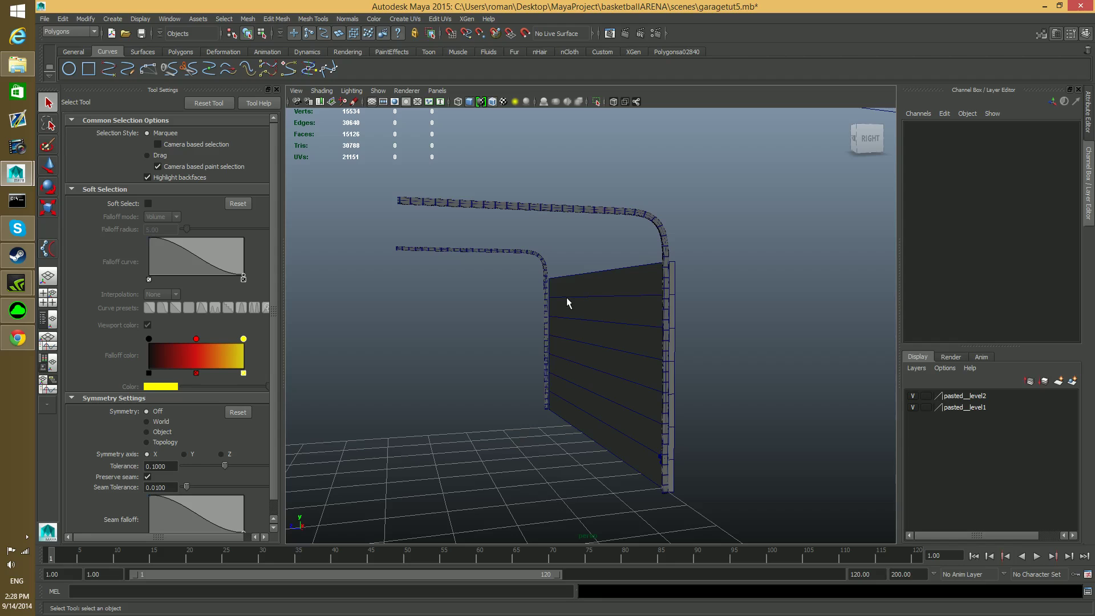
alt+drag(585, 294, 706, 315)
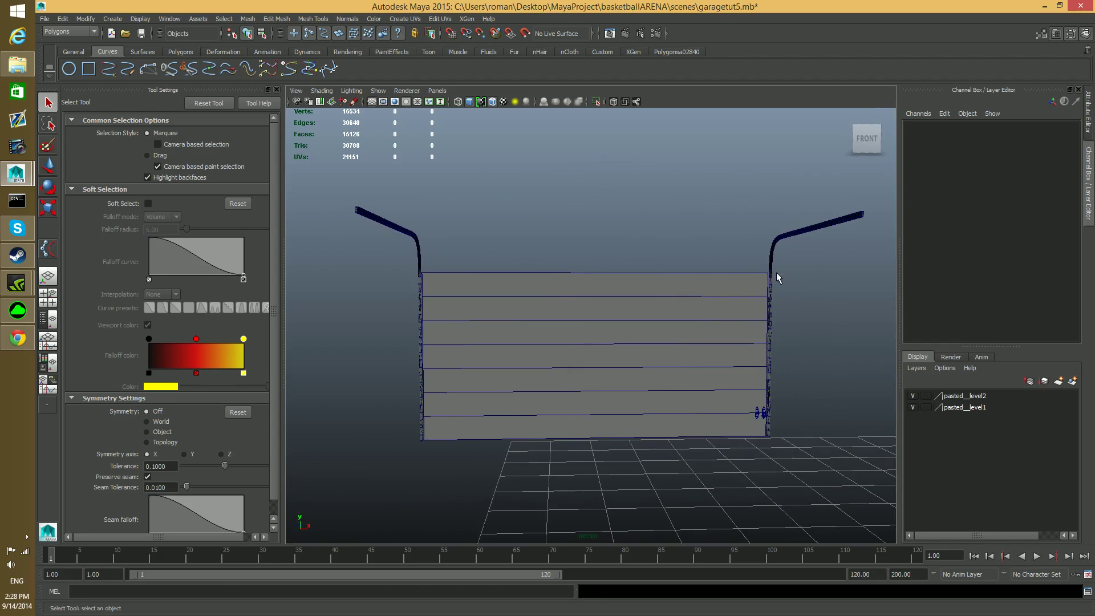
alt+drag(770, 274, 664, 278)
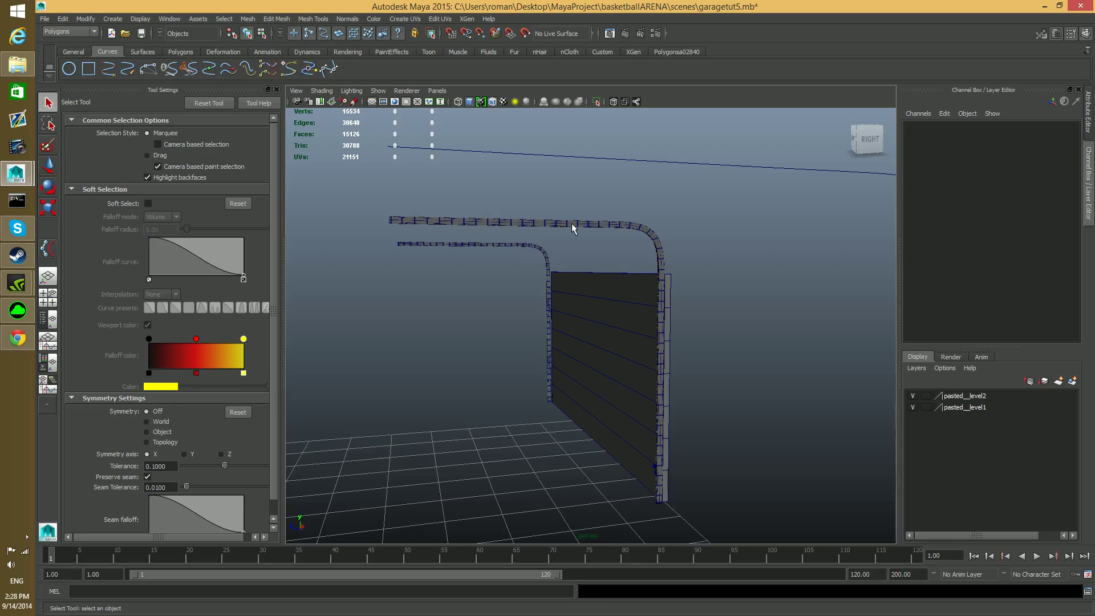
alt+drag(571, 224, 623, 275)
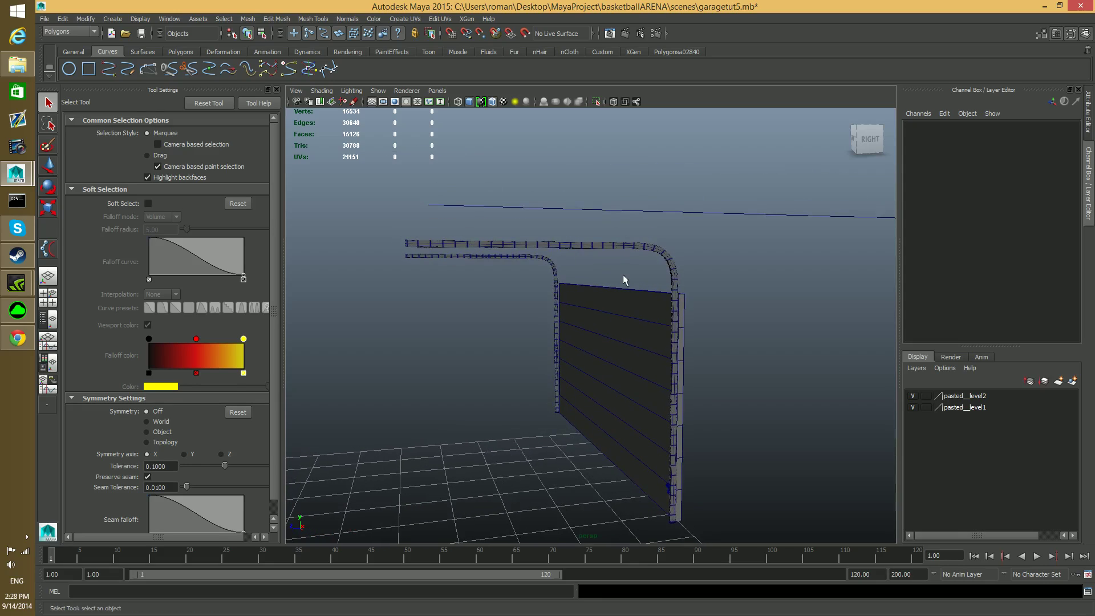
alt+drag(626, 310, 539, 170)
alt+drag(509, 318, 666, 338)
alt+middle_drag(666, 338, 698, 353)
alt+drag(698, 353, 748, 411)
- Select the nearer curved door rail and set its display to the unsmoothed mesh
alt+middle_drag(681, 415, 460, 315)
scroll(644, 348, up, 4)
scroll(768, 405, up, 5)
scroll(606, 388, up, 4)
alt+drag(665, 429, 706, 449)
scroll(532, 422, down, 3)
alt+drag(532, 422, 496, 276)
click(550, 261)
mouse_move(550, 321)
alt+mouse_down()
mouse_move(553, 340)
mouse_move(567, 330)
mouse_move(556, 329)
alt+mouse_up()
key(1)
click(543, 256)
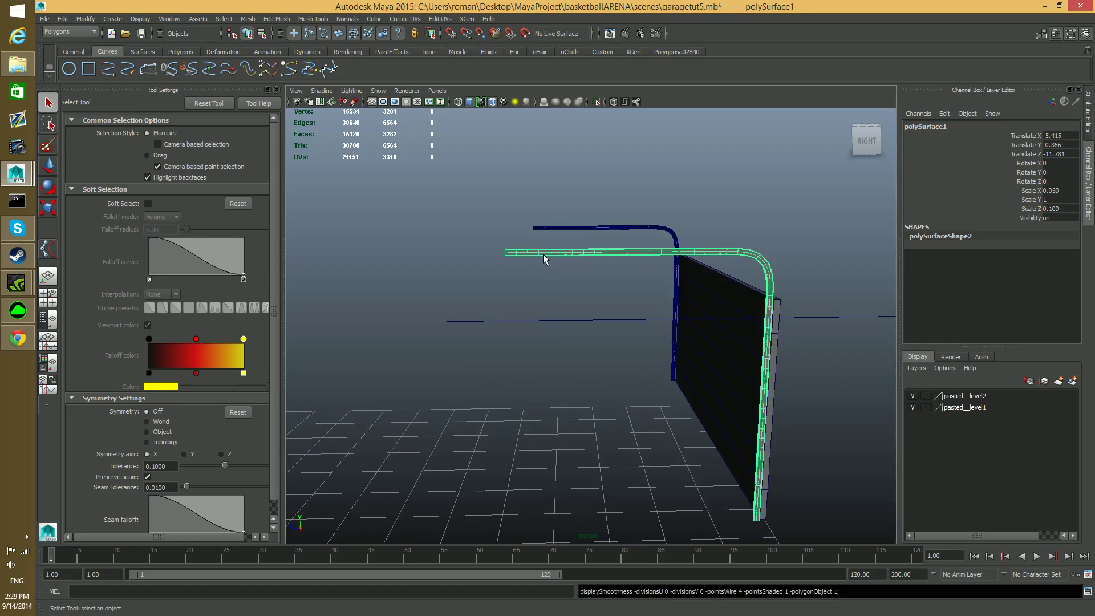
- Lengthen both rails by moving the vertices at their free horizontal ends outward, away from the door
alt+middle_drag(543, 254, 575, 282)
right_drag(565, 278, 531, 280)
alt+middle_drag(530, 282, 549, 291)
alt+right_drag(549, 290, 705, 345)
alt+middle_drag(684, 319, 673, 342)
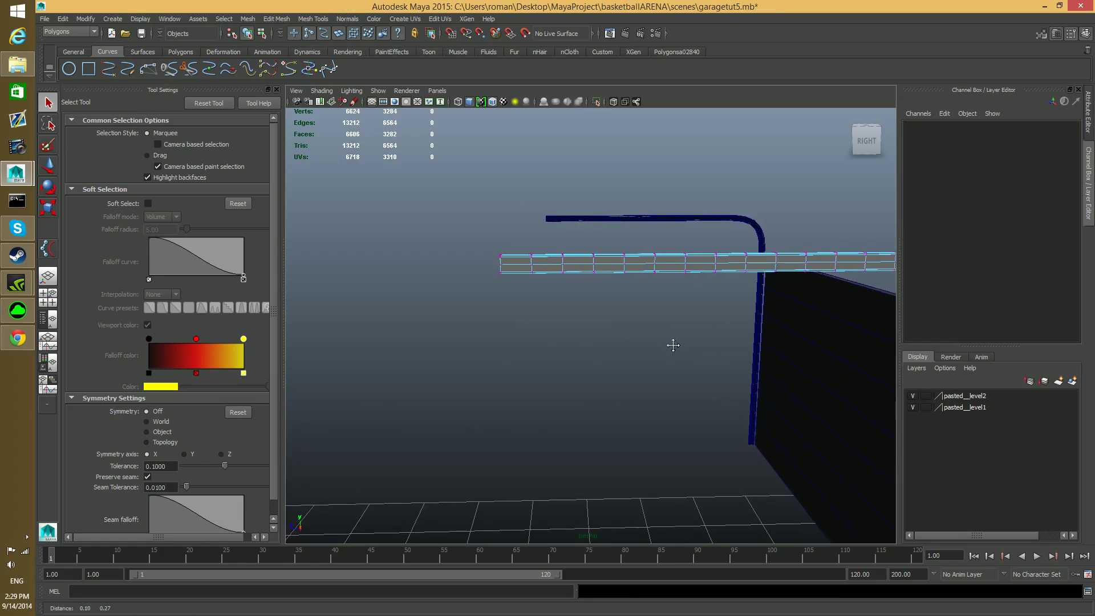
drag(609, 315, 606, 315)
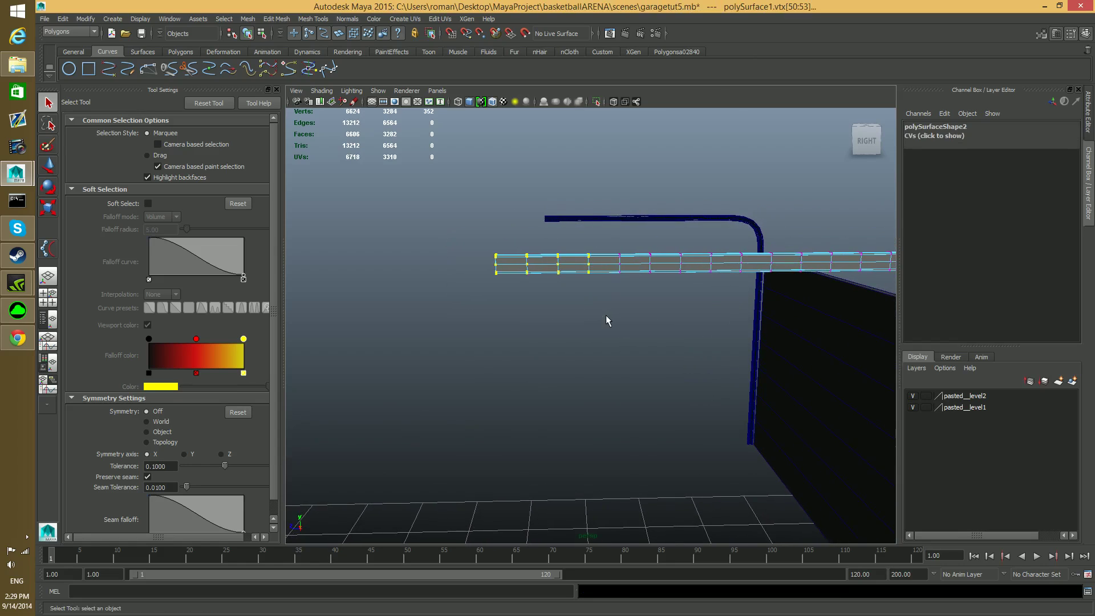
right_drag(558, 222, 528, 210)
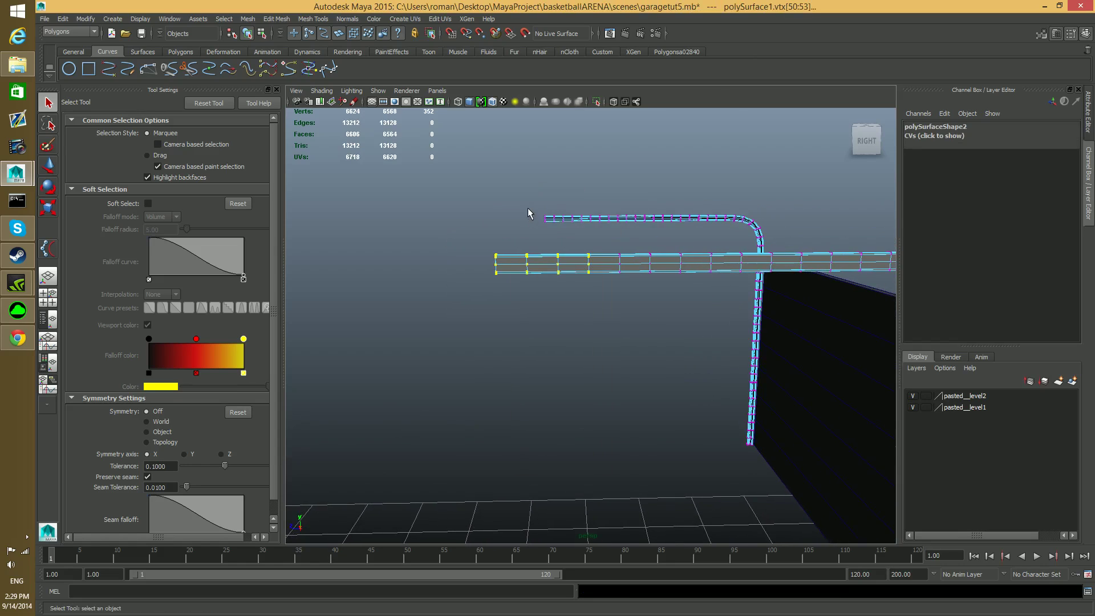
drag(575, 249, 576, 249)
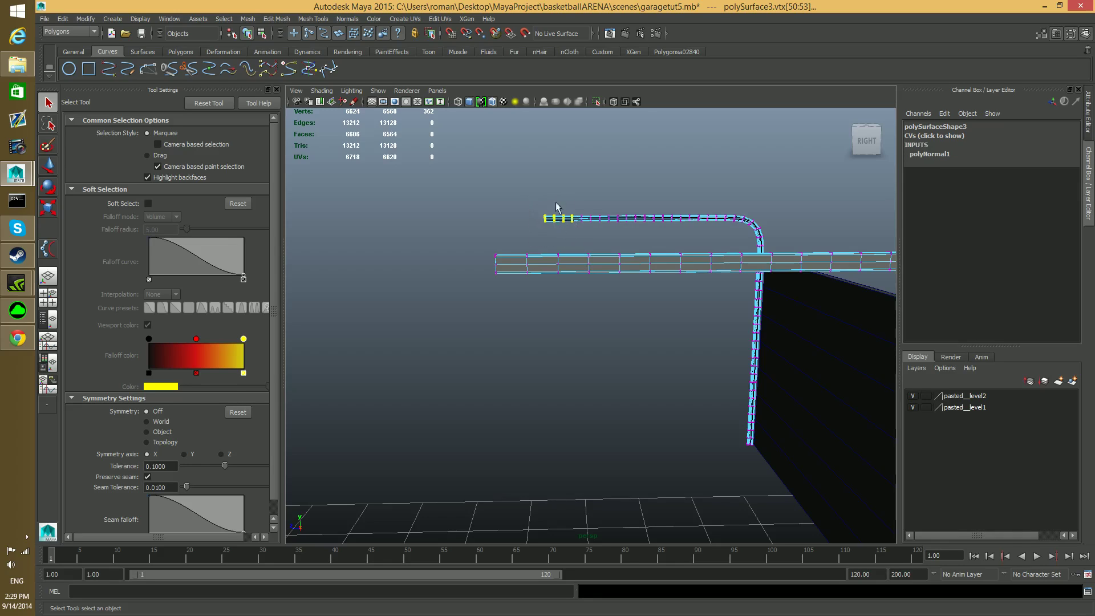
shift+drag(588, 314, 593, 315)
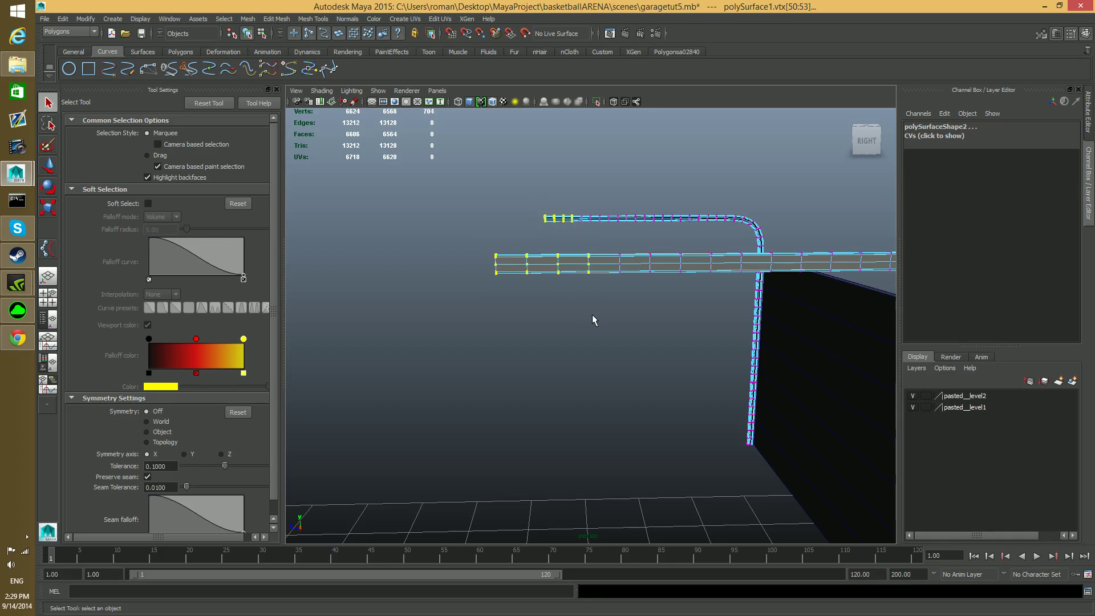
key(w)
drag(453, 228, 519, 348)
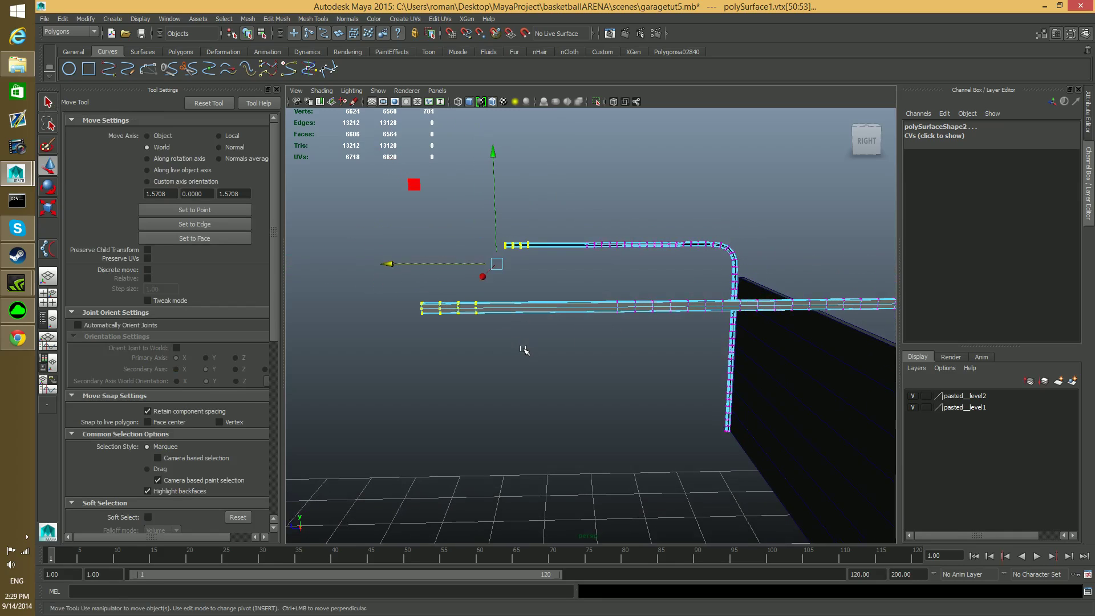
- Insert 6 evenly spaced edge loops into the stretched horizontal section of each rail with the Insert Edge Loop Tool
key(F8)
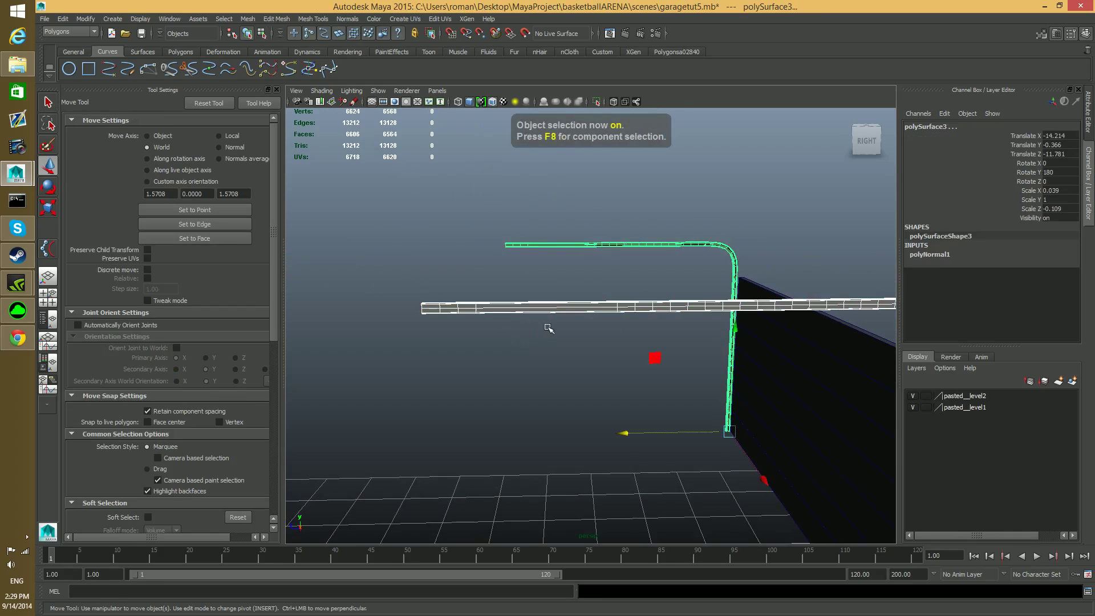
shift+right_click(577, 305)
shift+right_drag(578, 304, 520, 318)
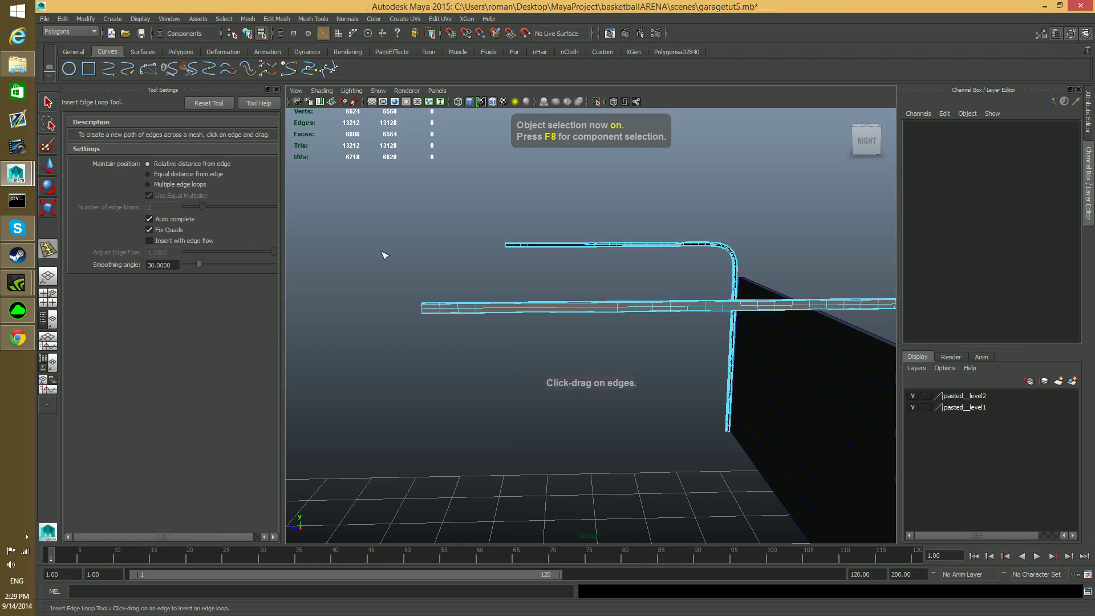
click(148, 184)
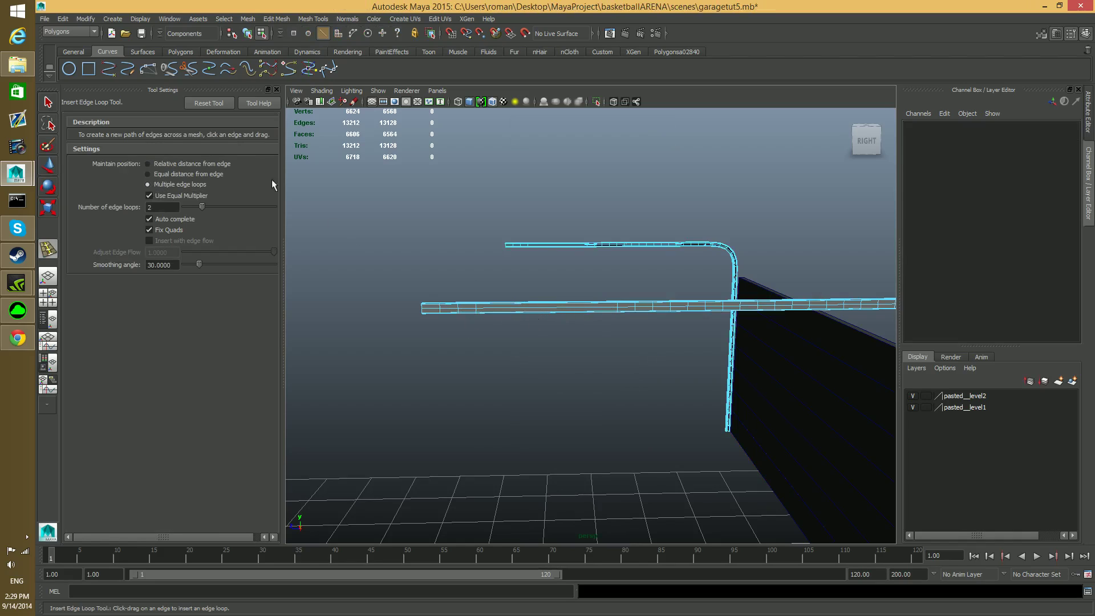
click(179, 207)
click(542, 311)
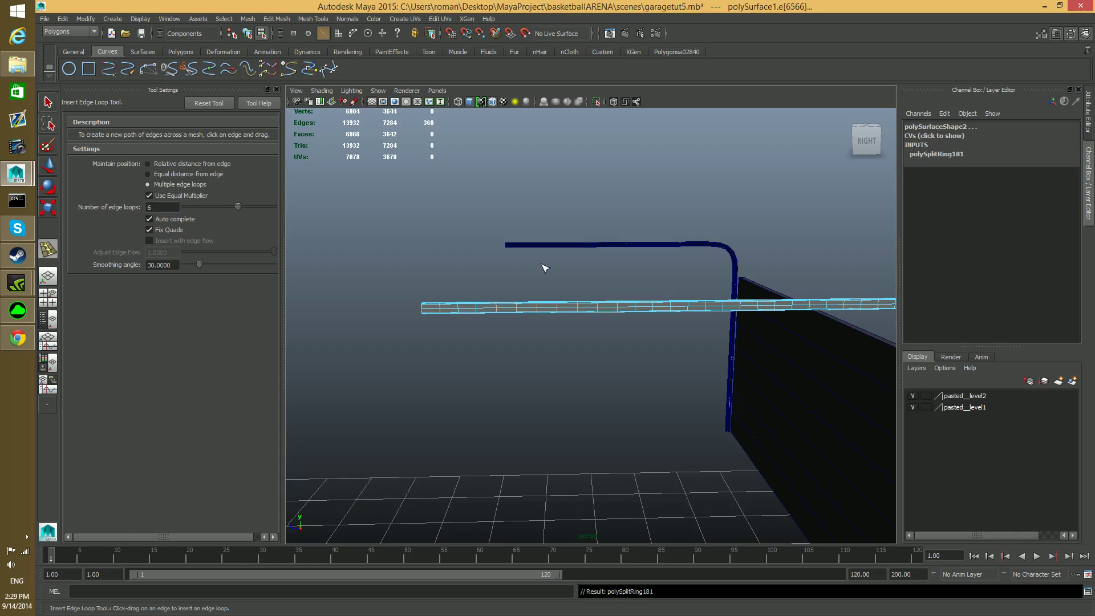
click(546, 246)
click(547, 247)
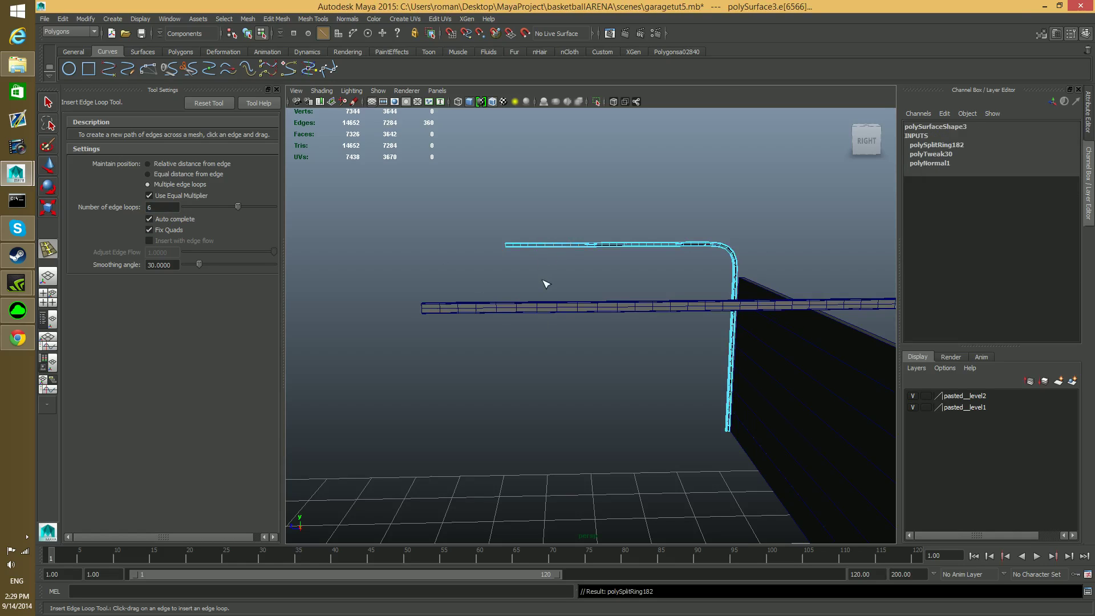
alt+right_drag(588, 330, 603, 345)
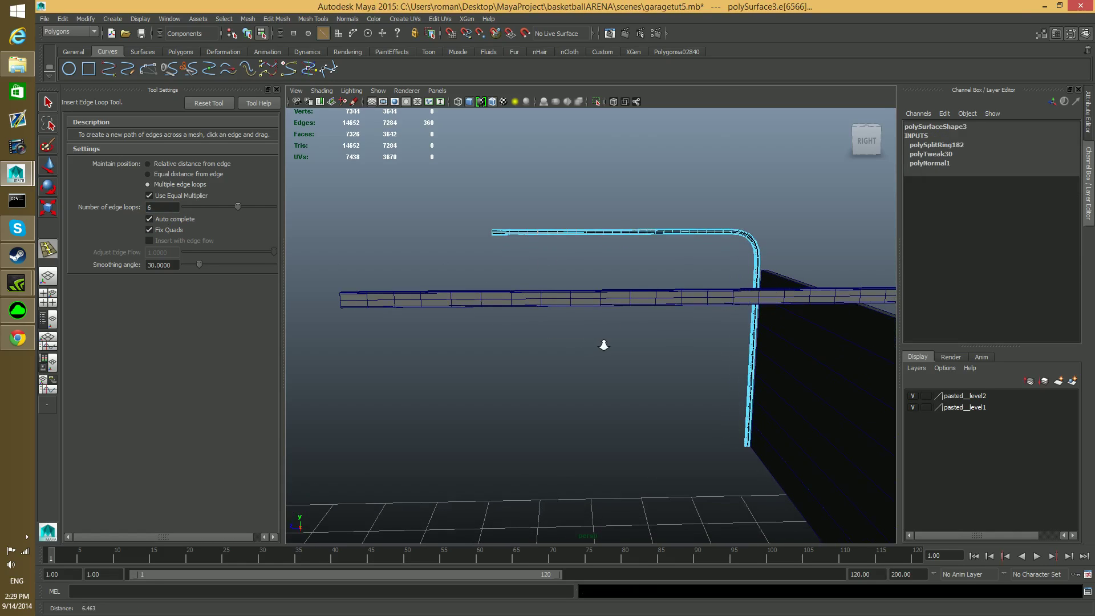
scroll(521, 340, down, 3)
alt+middle_drag(521, 340, 540, 329)
scroll(525, 323, up, 2)
alt+drag(494, 305, 587, 377)
click(603, 379)
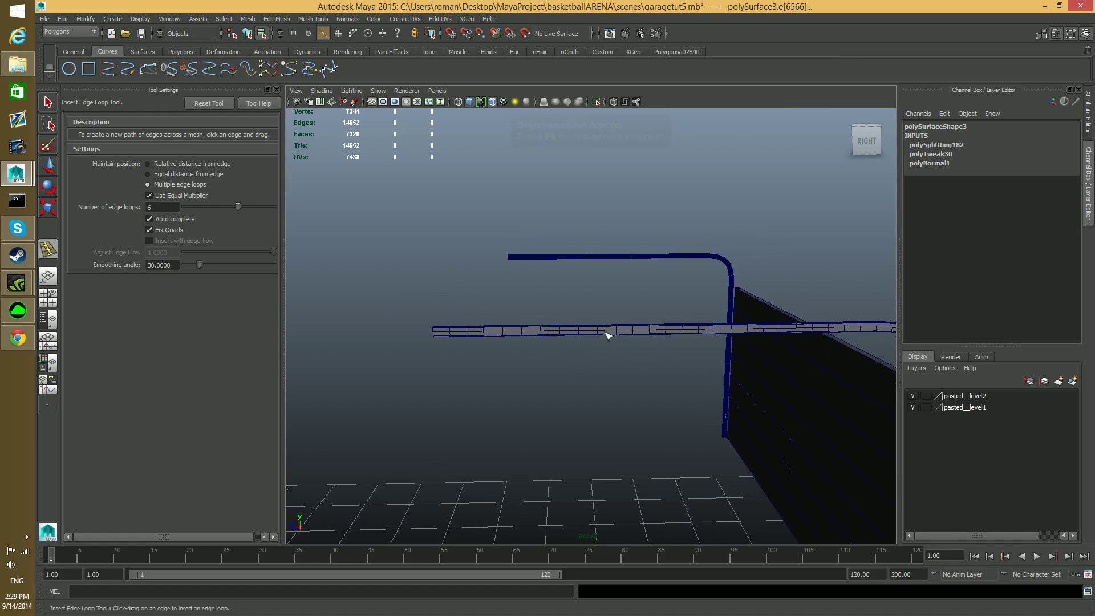
key(F8)
key(F8)
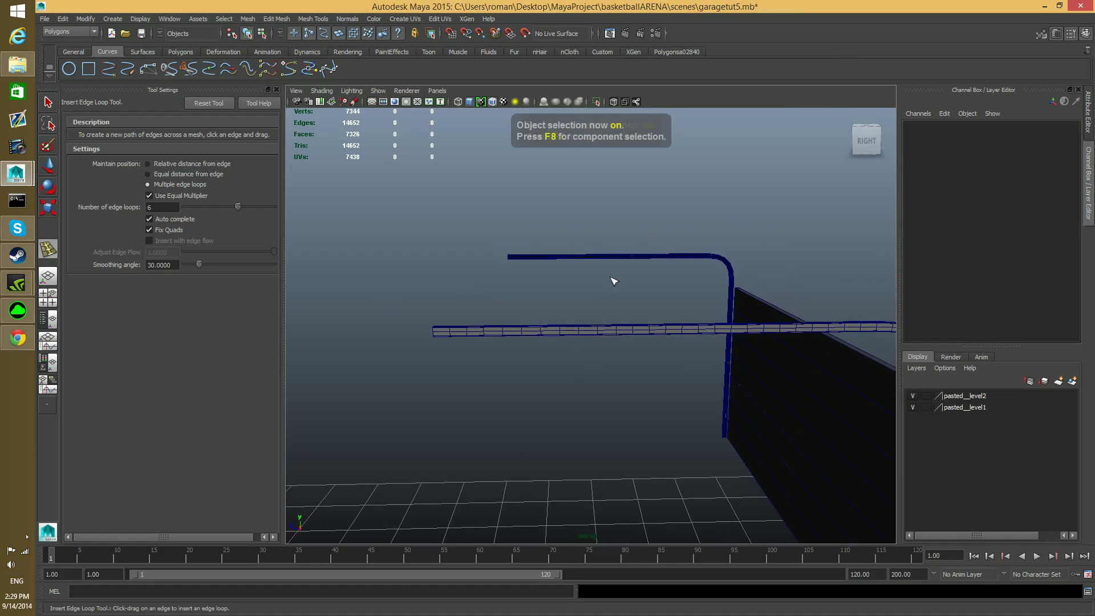
key(q)
- Examine the hinge bracket at the bottom edge of the door, where it meets the vertical rail
alt+drag(551, 400, 765, 382)
alt+right_drag(654, 335, 680, 379)
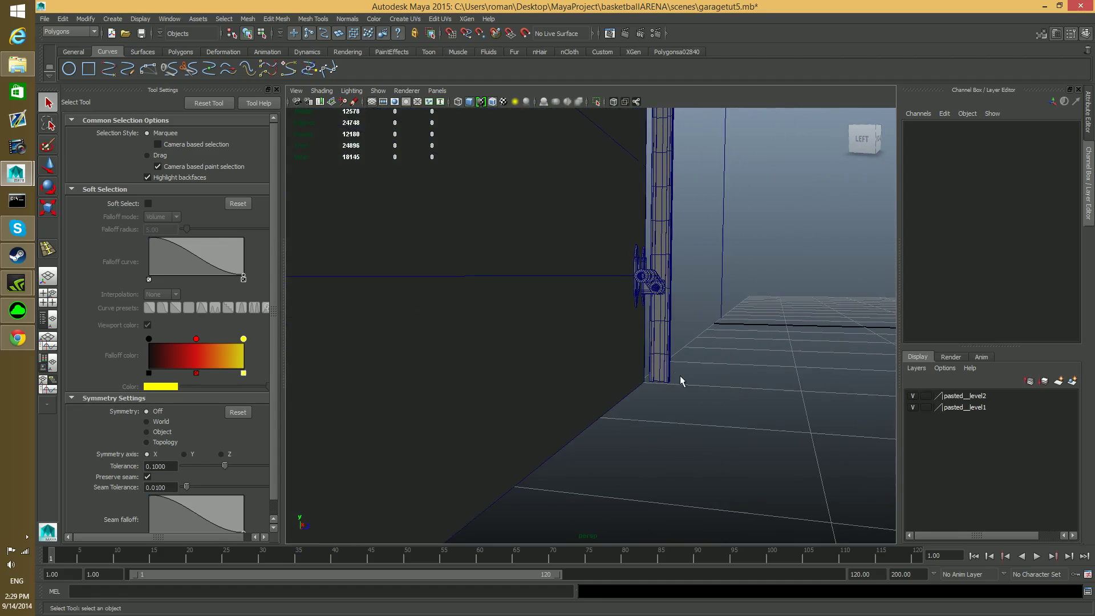
alt+middle_drag(679, 378, 606, 430)
alt+right_drag(469, 347, 873, 465)
alt+right_drag(512, 389, 536, 412)
alt+drag(542, 417, 563, 413)
alt+middle_drag(499, 453, 621, 435)
alt+right_drag(595, 409, 713, 427)
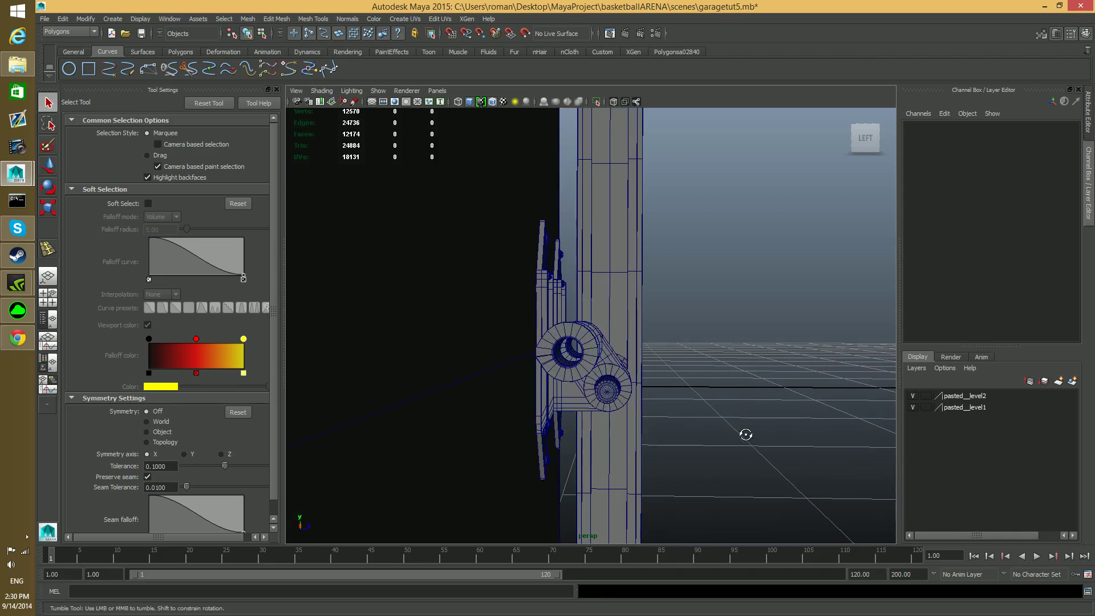
alt+drag(746, 434, 707, 438)
alt+drag(806, 418, 674, 358)
- Select the pin inside the hinge's lower barrel and set its display to the unsmoothed mesh
click(669, 360)
alt+middle_drag(682, 387, 608, 425)
alt+drag(608, 425, 634, 425)
alt+middle_drag(562, 396, 775, 349)
alt+right_drag(642, 359, 618, 366)
alt+drag(619, 366, 662, 348)
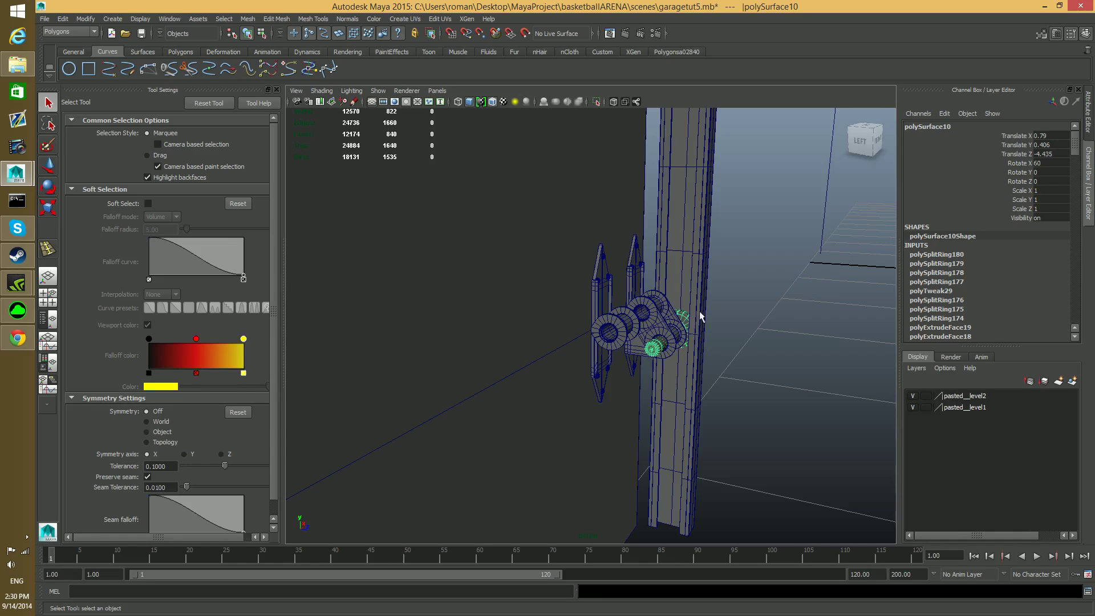
alt+middle_drag(680, 355, 619, 417)
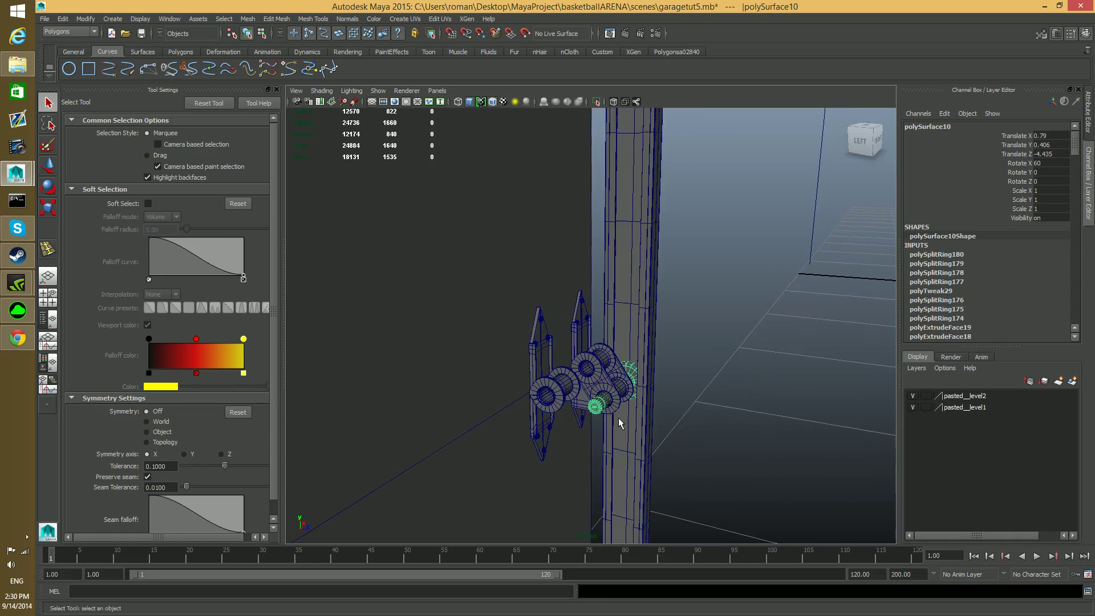
scroll(619, 418, up, 3)
alt+drag(667, 406, 663, 266)
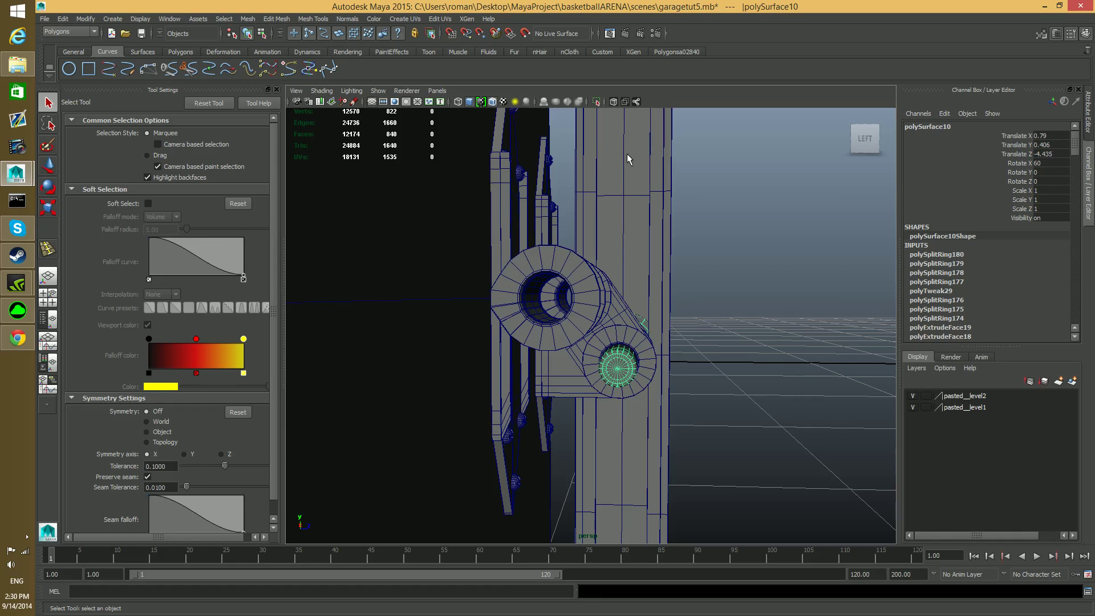
alt+middle_drag(638, 333, 639, 286)
alt+right_drag(639, 286, 720, 344)
key(1)
mouse_move(721, 344)
alt+middle_down()
mouse_move(697, 347)
mouse_move(716, 341)
alt+middle_up()
alt+right_drag(717, 343, 693, 342)
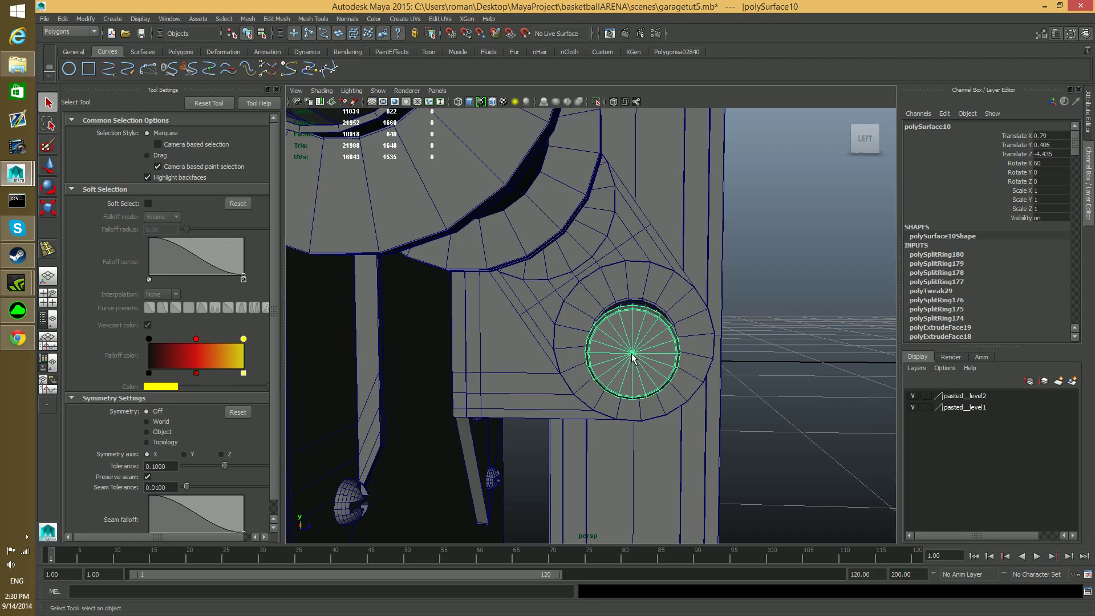
- Inspect how the pin sits in the hinge barrel, and check the door panel, hinge halves and vertical rail individually
alt+drag(633, 357, 592, 343)
mouse_move(592, 343)
alt+right_down()
mouse_move(629, 357)
mouse_move(598, 363)
mouse_move(609, 353)
alt+right_up()
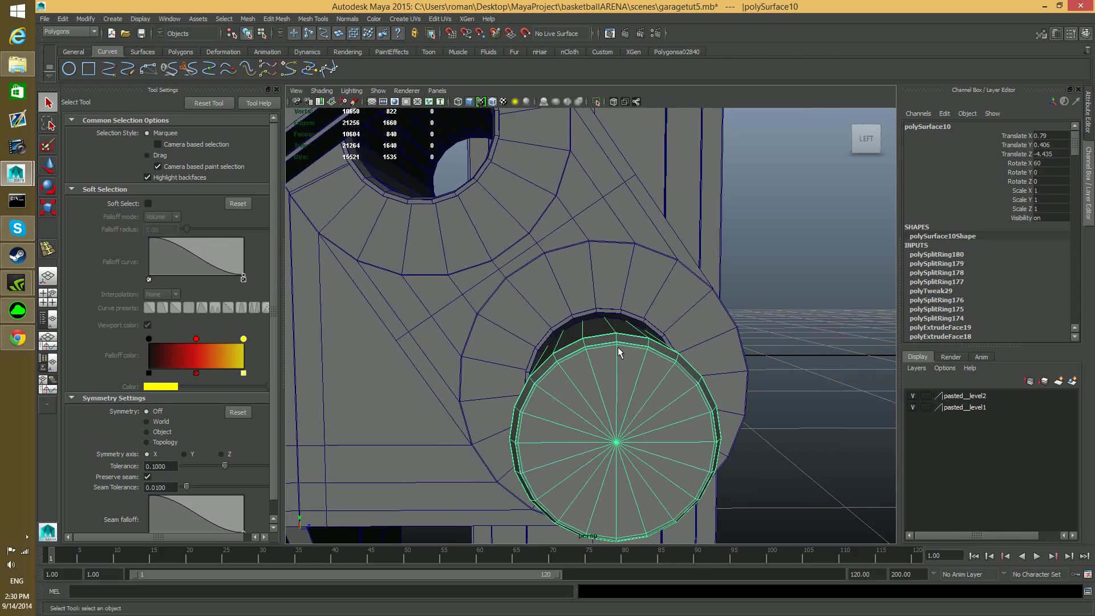
alt+drag(666, 388, 626, 363)
alt+middle_drag(606, 322, 597, 354)
alt+drag(611, 293, 640, 262)
scroll(600, 272, down, 5)
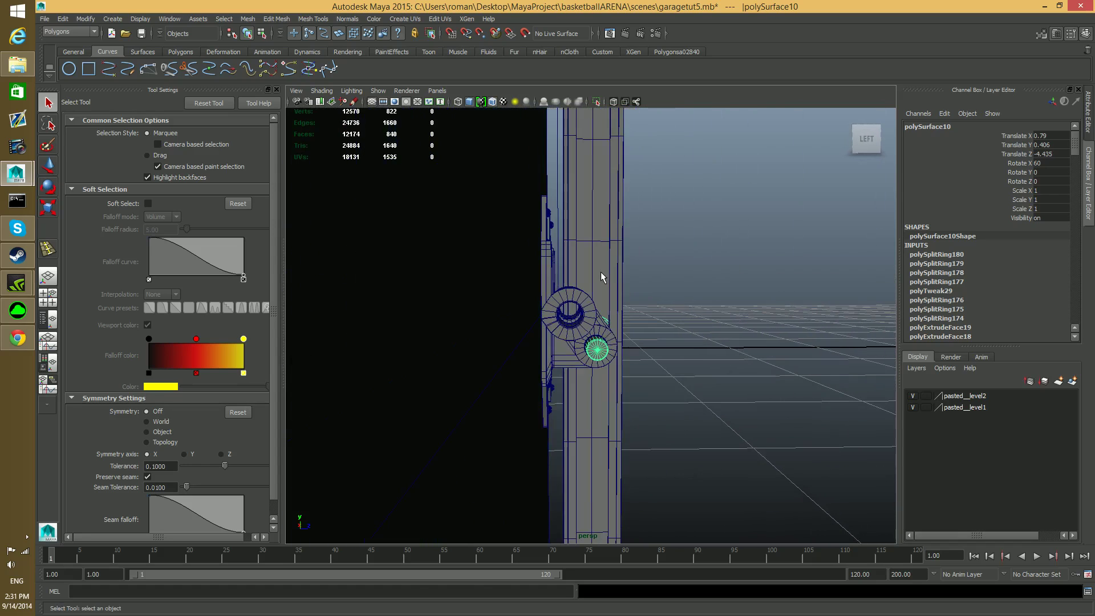
click(550, 248)
alt+drag(556, 261, 508, 282)
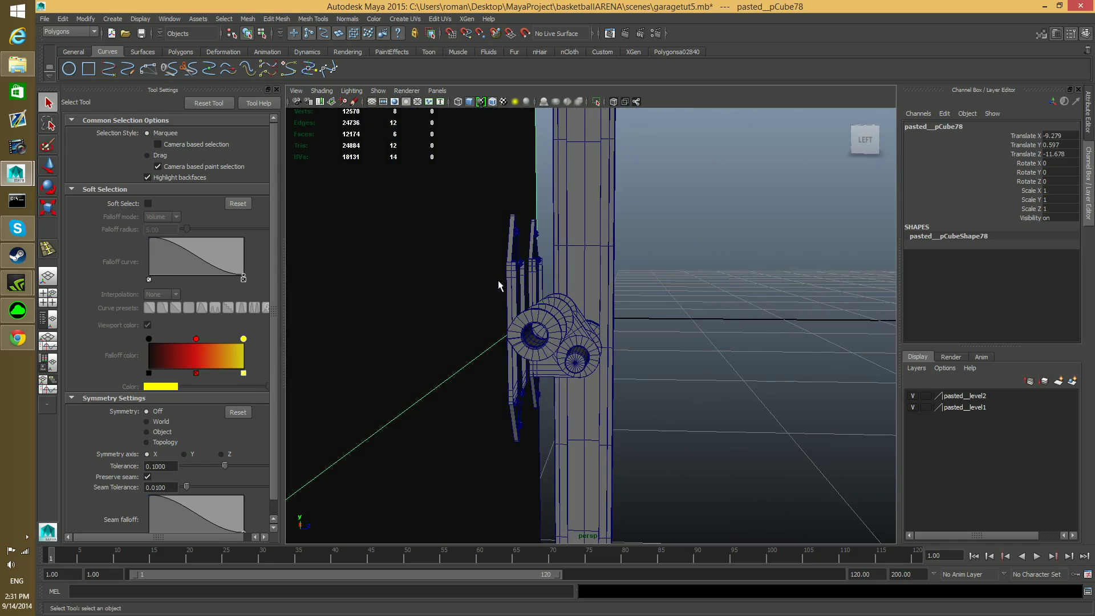
click(526, 308)
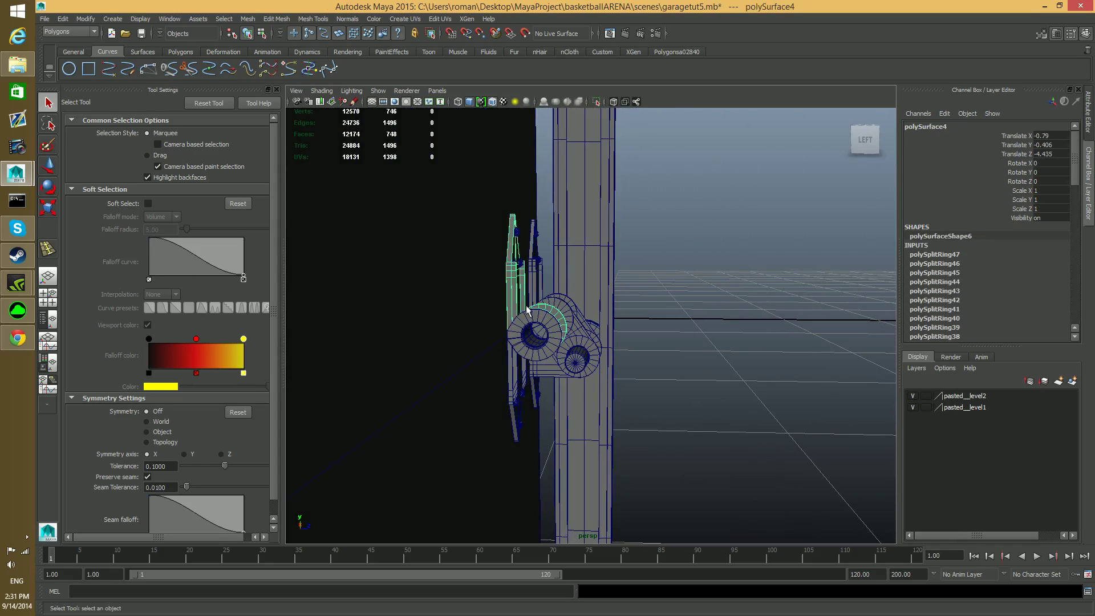
click(525, 342)
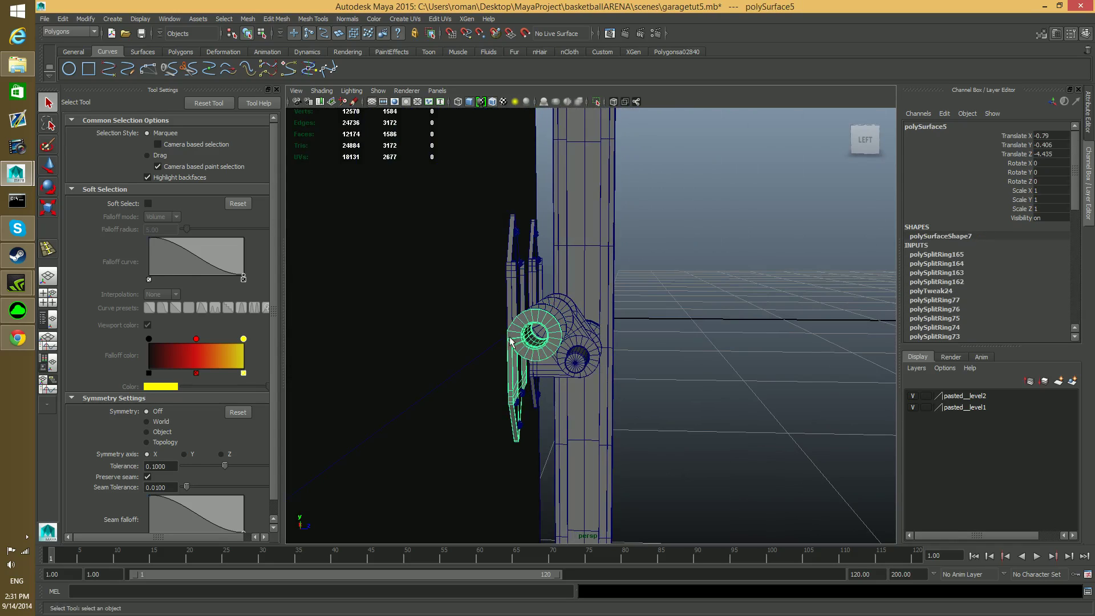
alt+drag(497, 325, 588, 338)
click(576, 243)
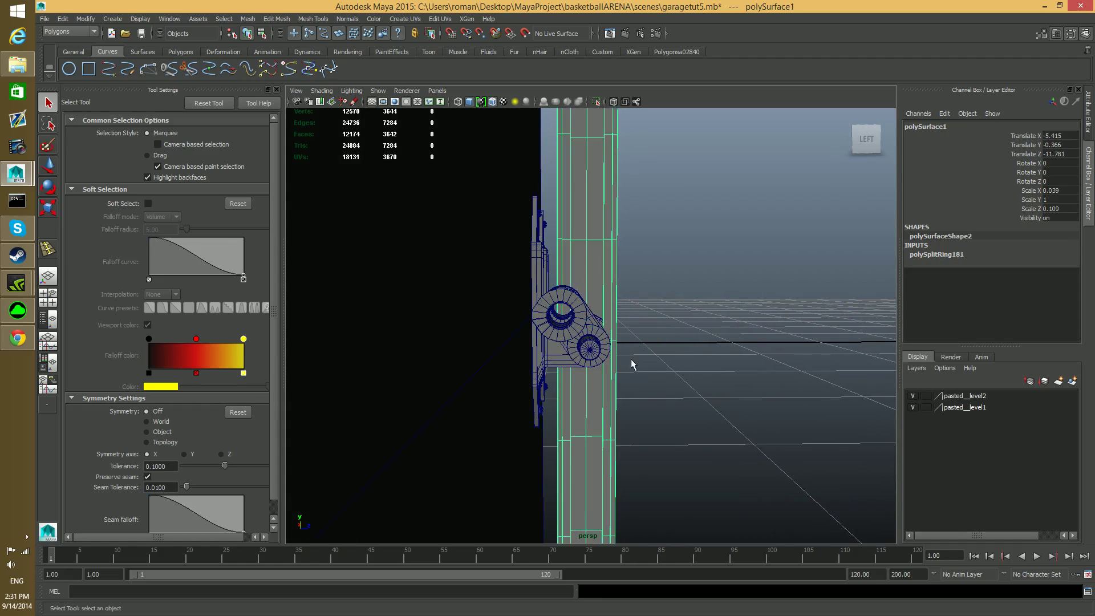
- Select both side rails together and show the door and rails in the orthographic front view
scroll(631, 360, down, 5)
scroll(631, 360, down, 8)
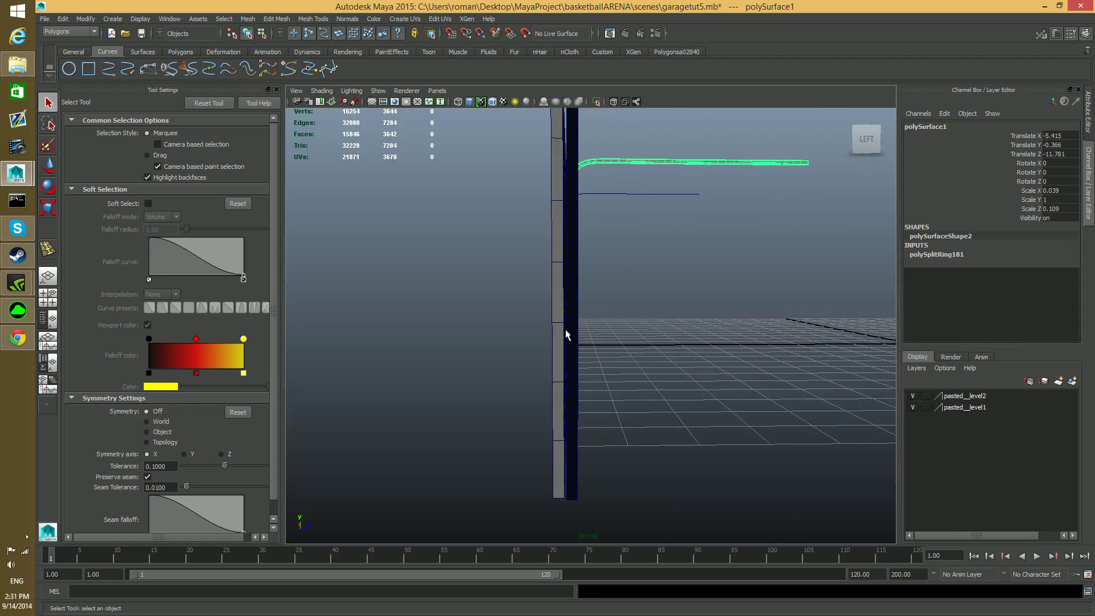
click(574, 325)
alt+drag(591, 337, 342, 357)
alt+right_drag(343, 357, 666, 403)
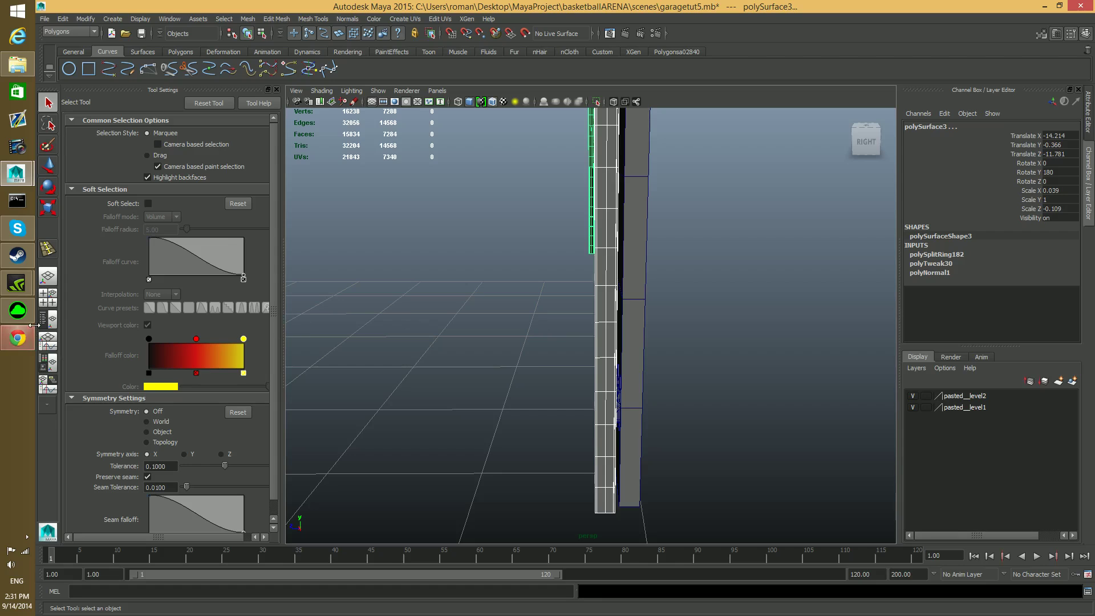
click(48, 298)
key(space)
scroll(608, 370, down, 12)
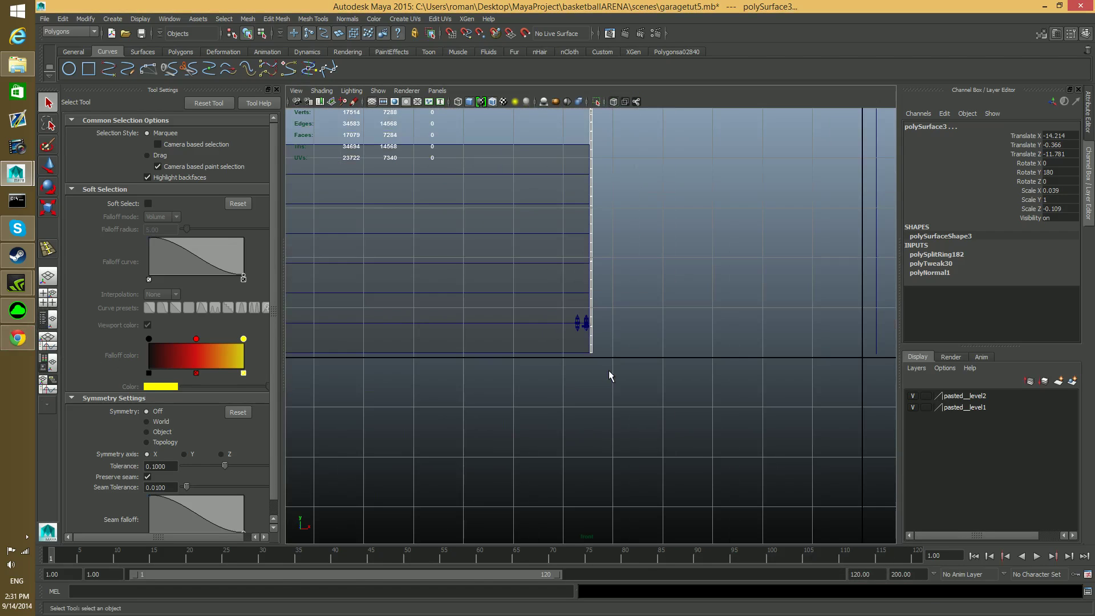
alt+middle_drag(609, 371, 651, 427)
- Switch the orthographic view to the predefined right side view and frame the curved profile of the rails
click(296, 92)
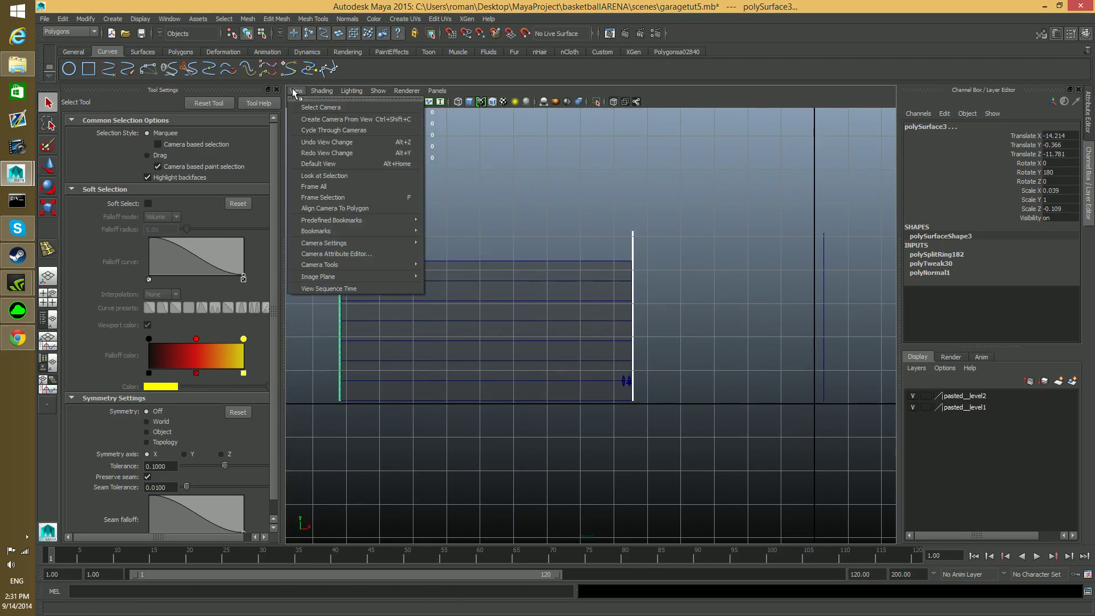
mouse_move(381, 220)
click(463, 255)
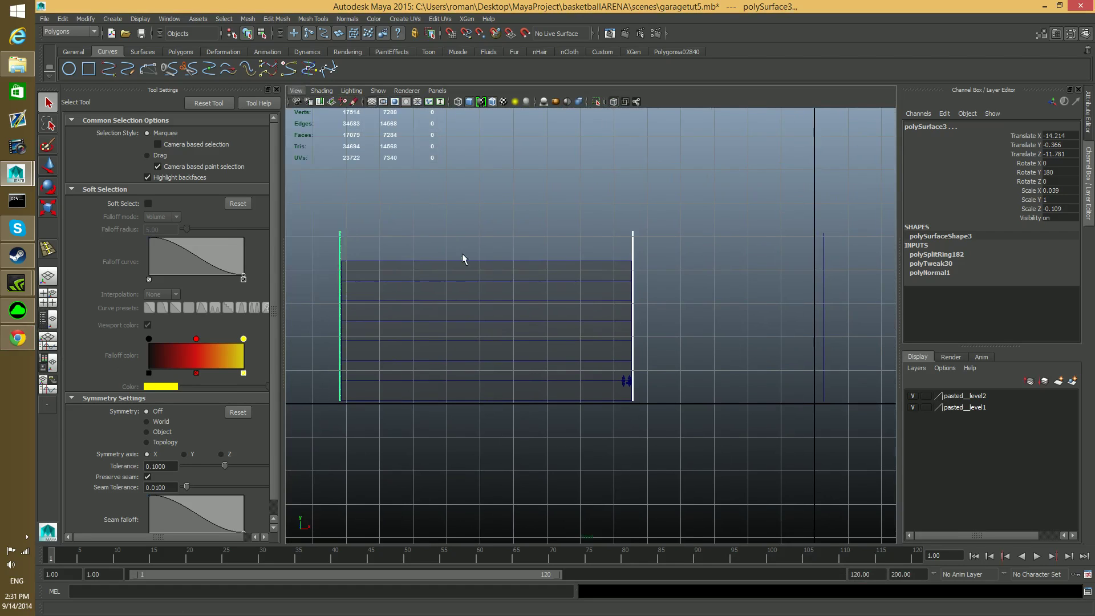
scroll(814, 318, up, 5)
alt+middle_drag(814, 298, 590, 406)
scroll(713, 381, up, 5)
alt+middle_drag(713, 381, 454, 327)
scroll(713, 360, up, 3)
scroll(708, 362, down, 5)
scroll(706, 362, down, 3)
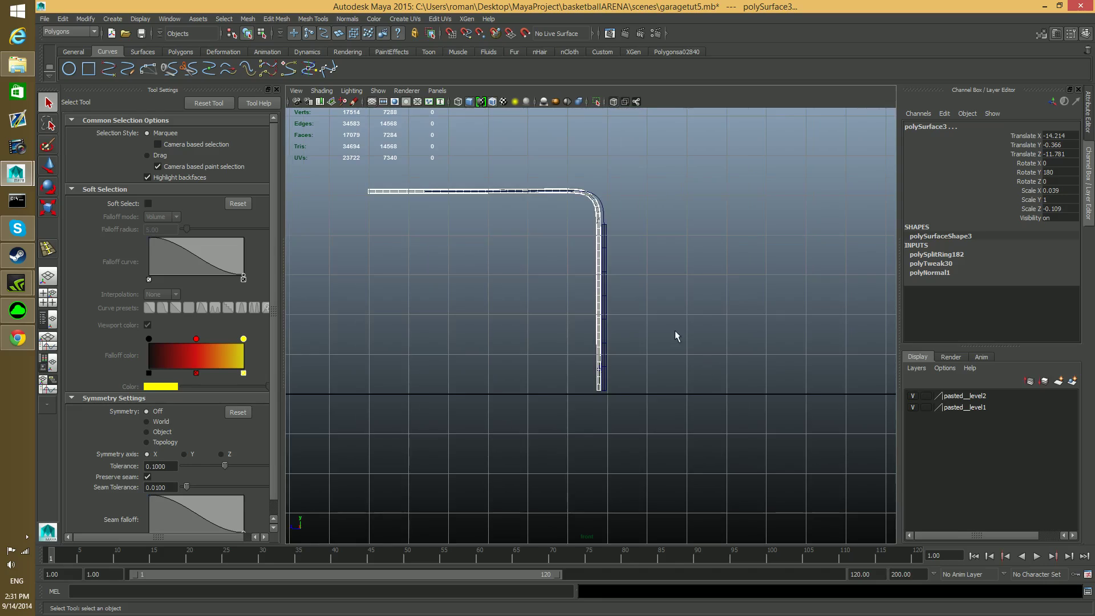
- Center the pivot of the two selected rails, and move the pivot onto their vertical section
click(83, 19)
click(98, 126)
key(w)
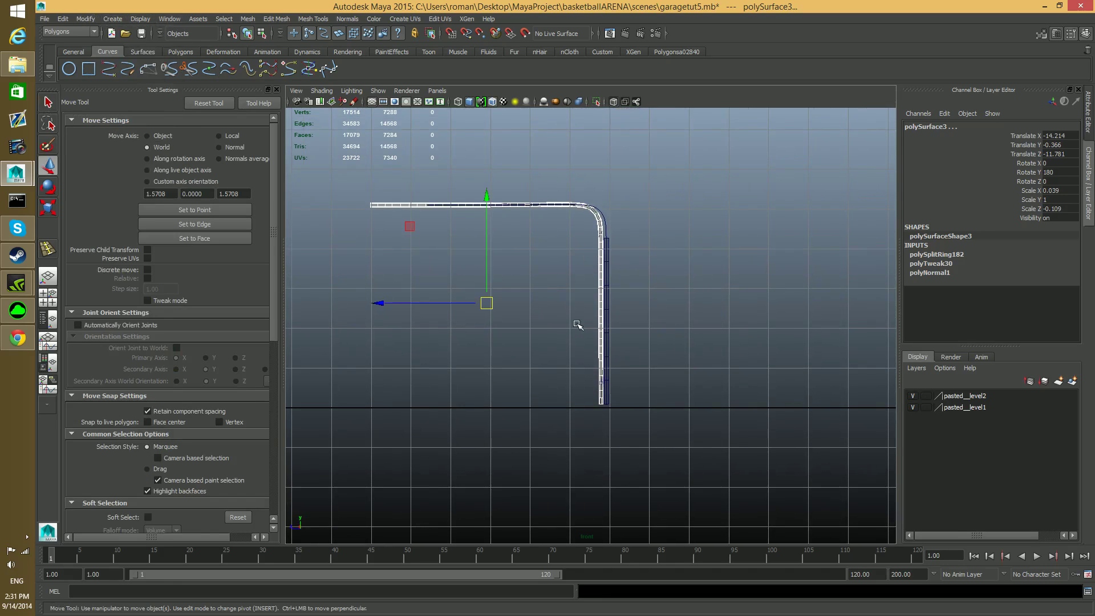
key(v)
drag(486, 304, 599, 344)
scroll(599, 343, up, 6)
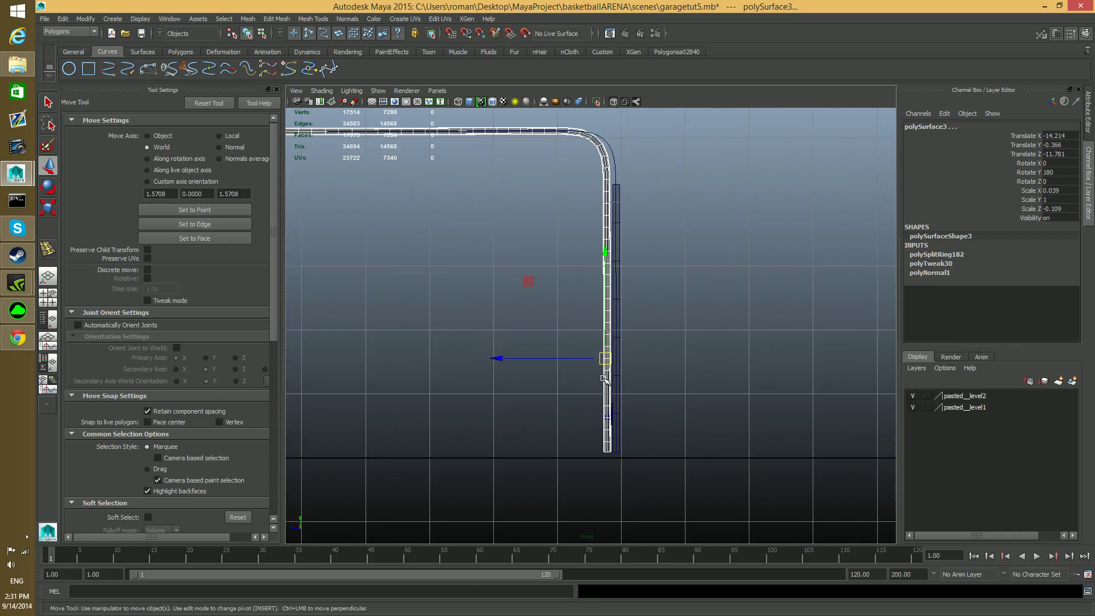
scroll(600, 341, up, 3)
alt+middle_drag(598, 365, 557, 145)
scroll(564, 200, down, 8)
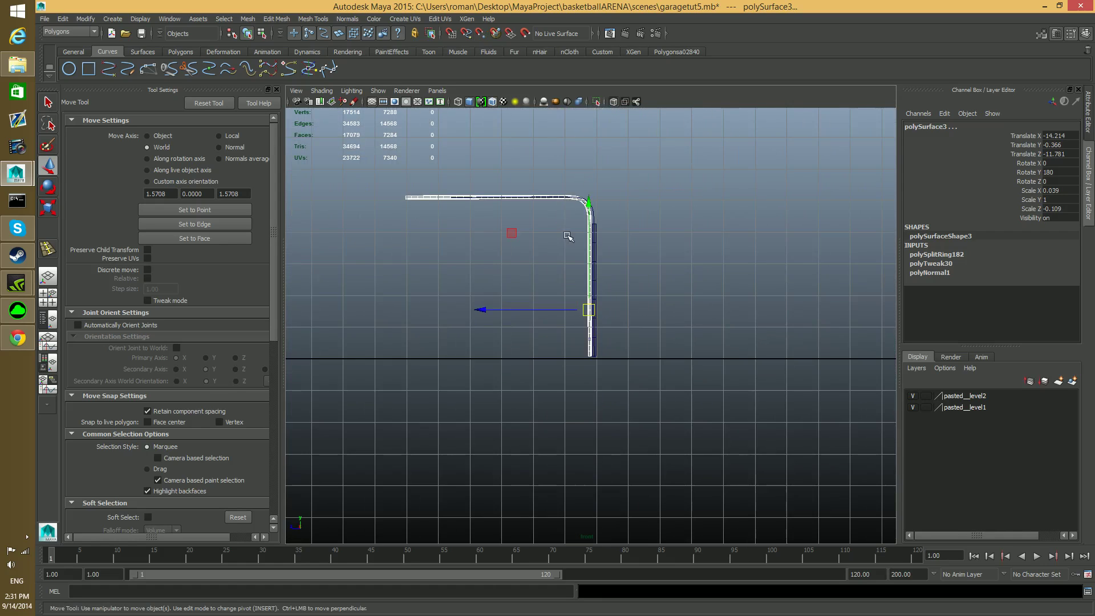
- Lower the rails' pivot along the vertical section to the height of the hinge barrels
scroll(579, 274, up, 3)
drag(588, 298, 590, 349)
scroll(596, 355, up, 8)
scroll(599, 358, up, 5)
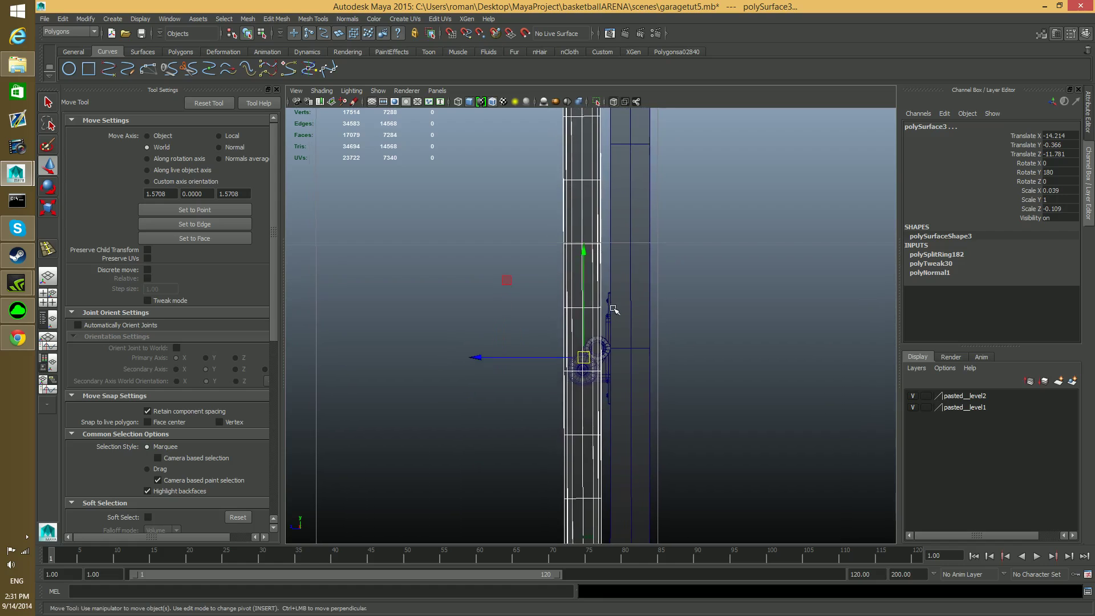
scroll(642, 333, up, 8)
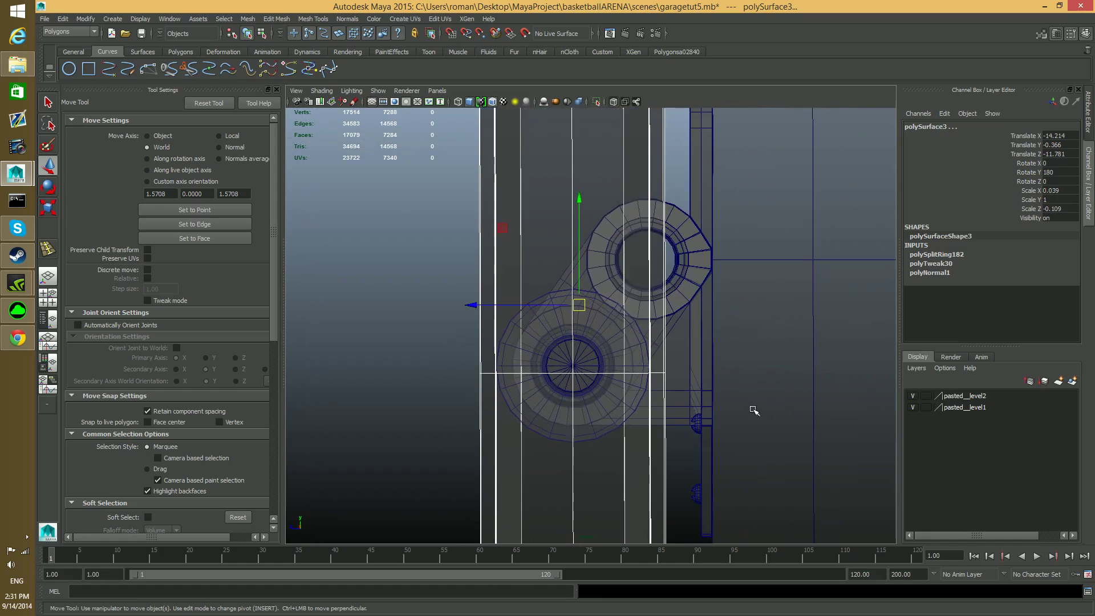
scroll(848, 447, up, 3)
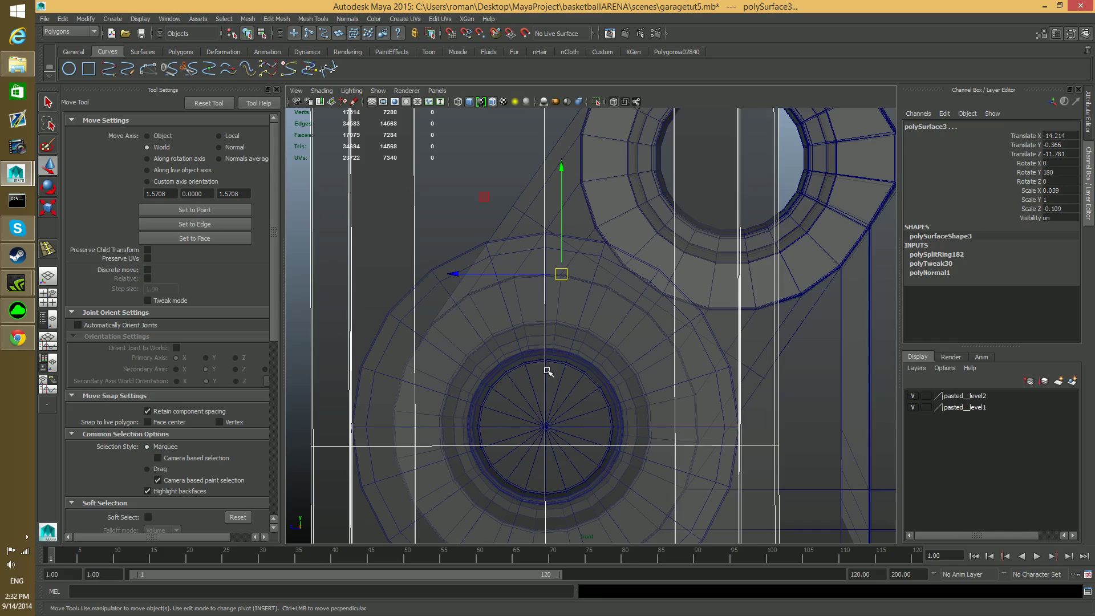
- Nudge the rail beside the hinge slightly along Z so its center line runs through the pin's center
click(552, 423)
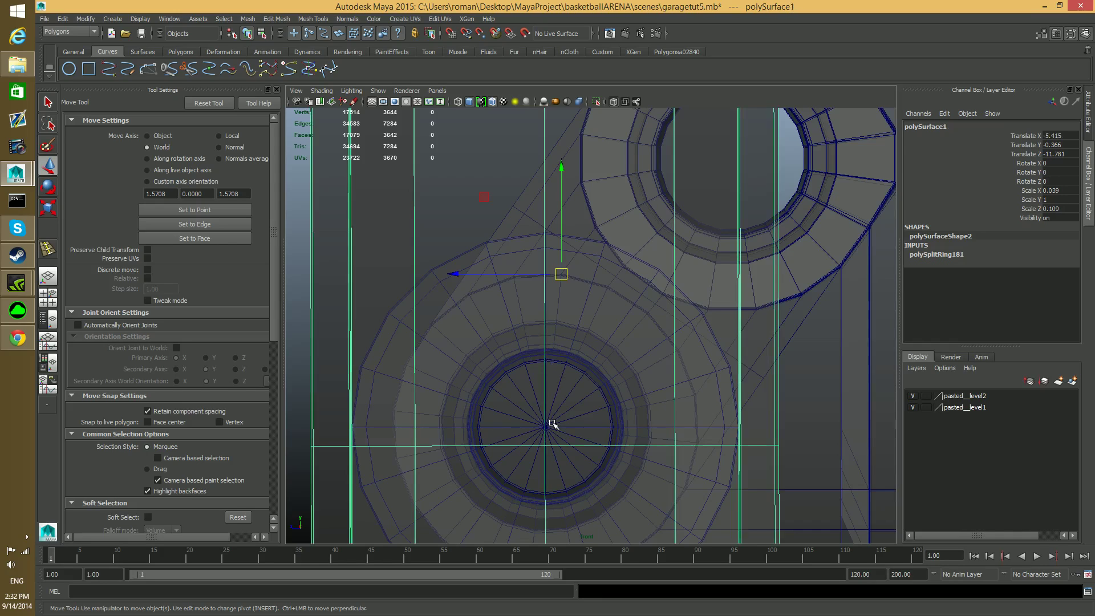
click(564, 432)
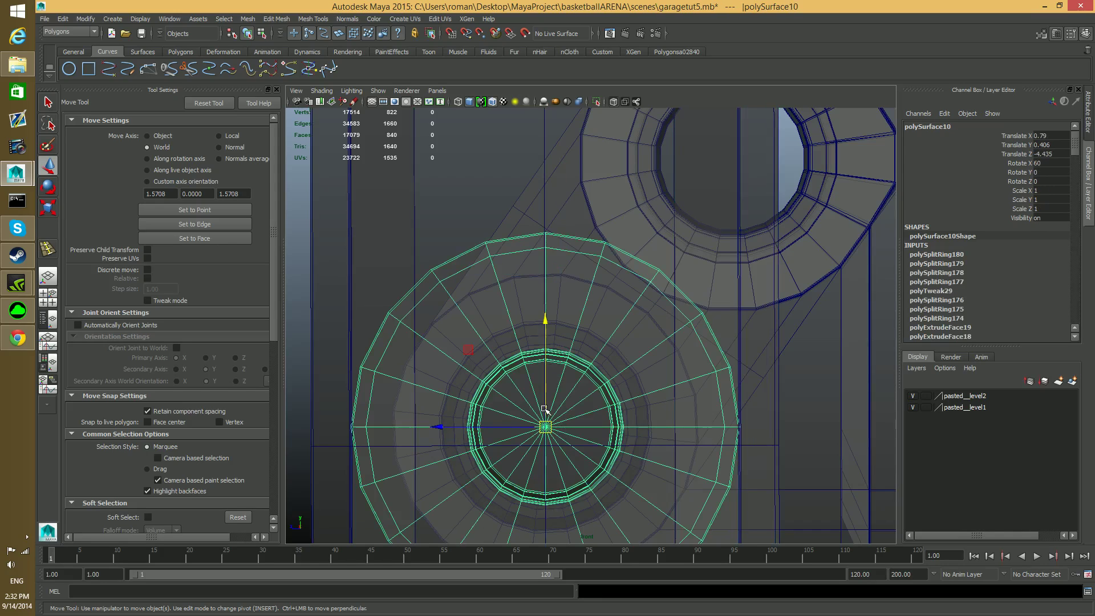
click(546, 206)
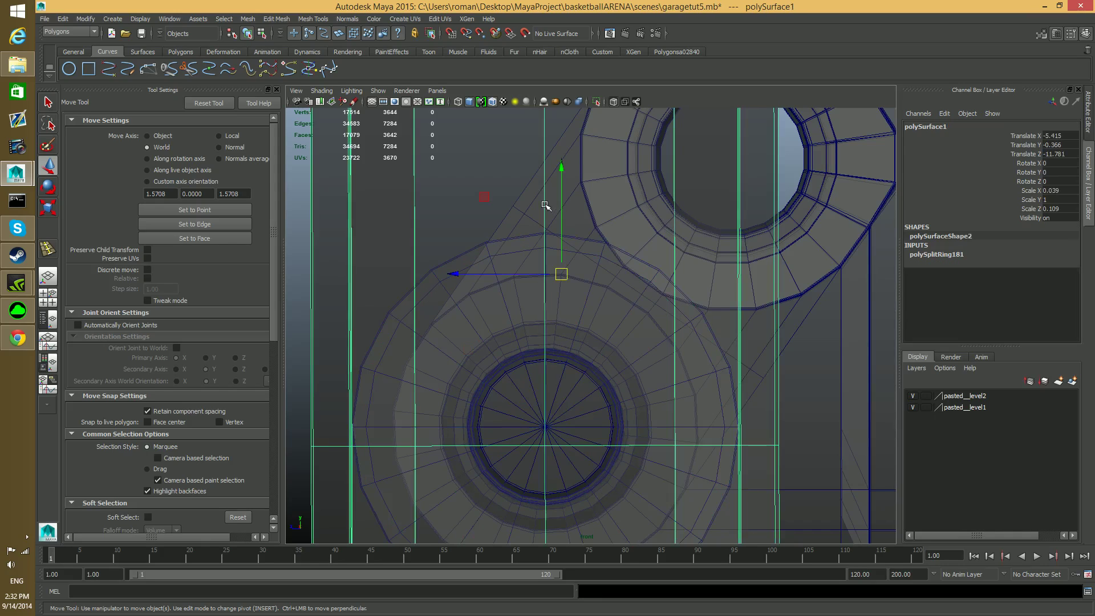
click(565, 388)
click(515, 188)
drag(462, 277, 460, 275)
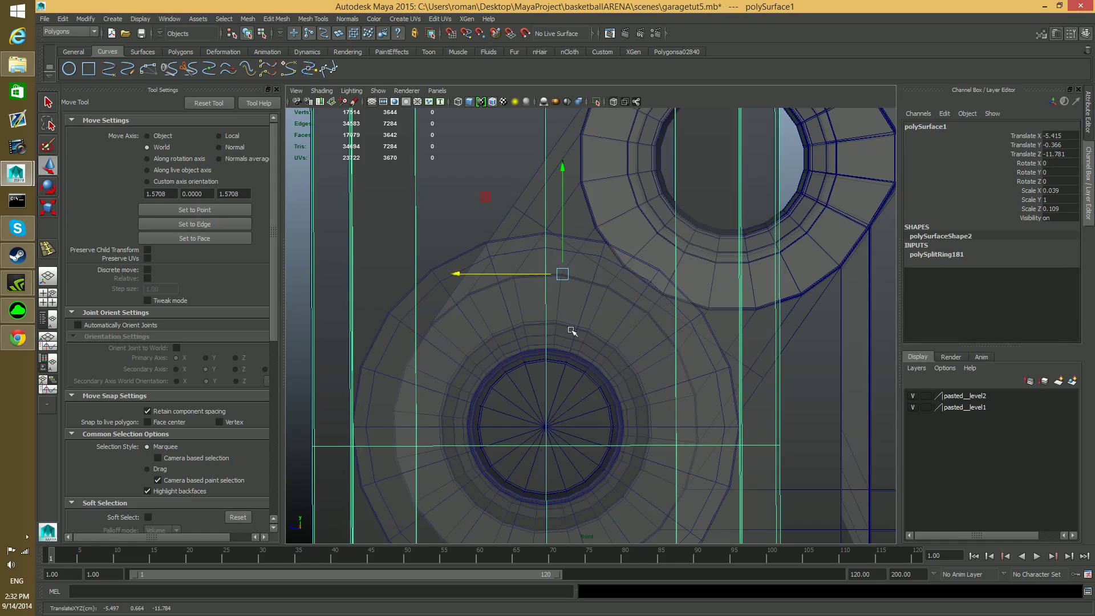
click(566, 407)
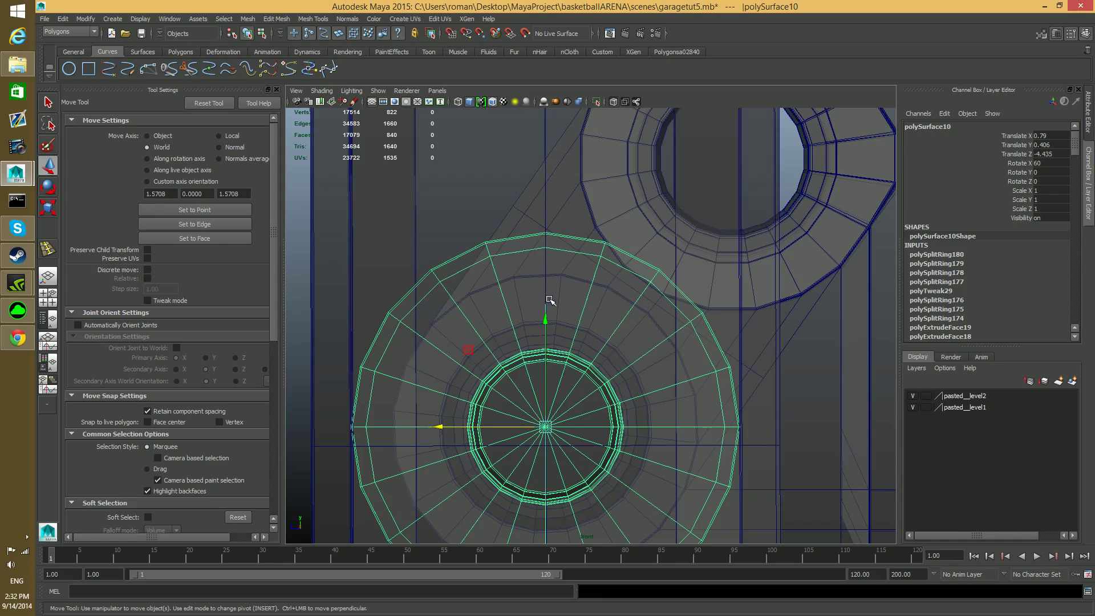
- Check how the pin sits within the vertical rail in the perspective and side views
key(space)
key(space)
alt+drag(662, 339, 552, 392)
alt+right_drag(552, 391, 643, 335)
alt+middle_drag(643, 335, 587, 203)
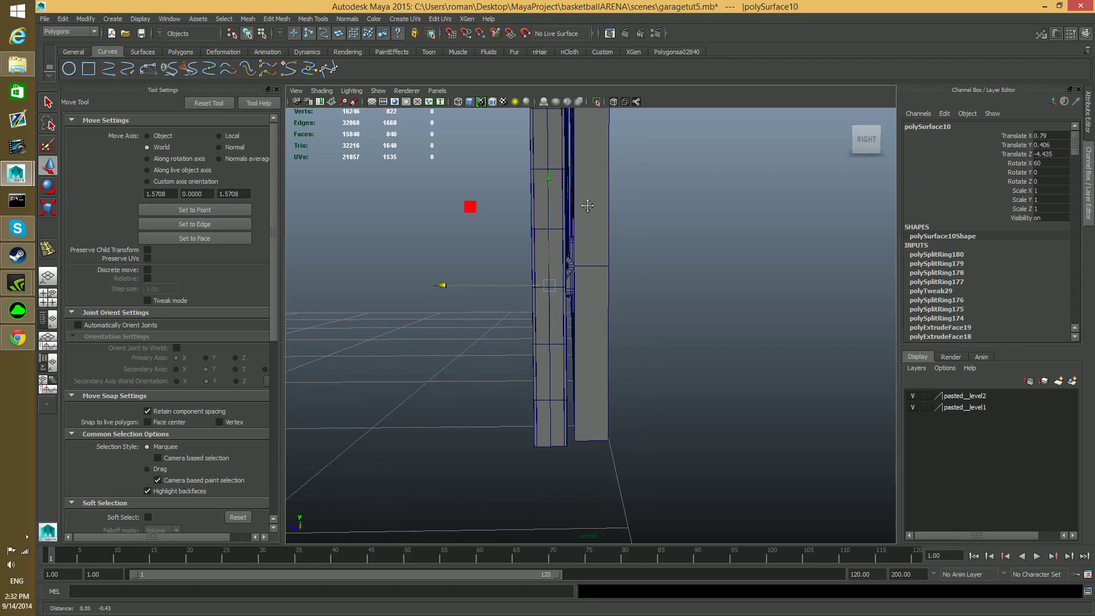
key(space)
key(space)
alt+right_drag(740, 417, 697, 360)
scroll(719, 334, up, 3)
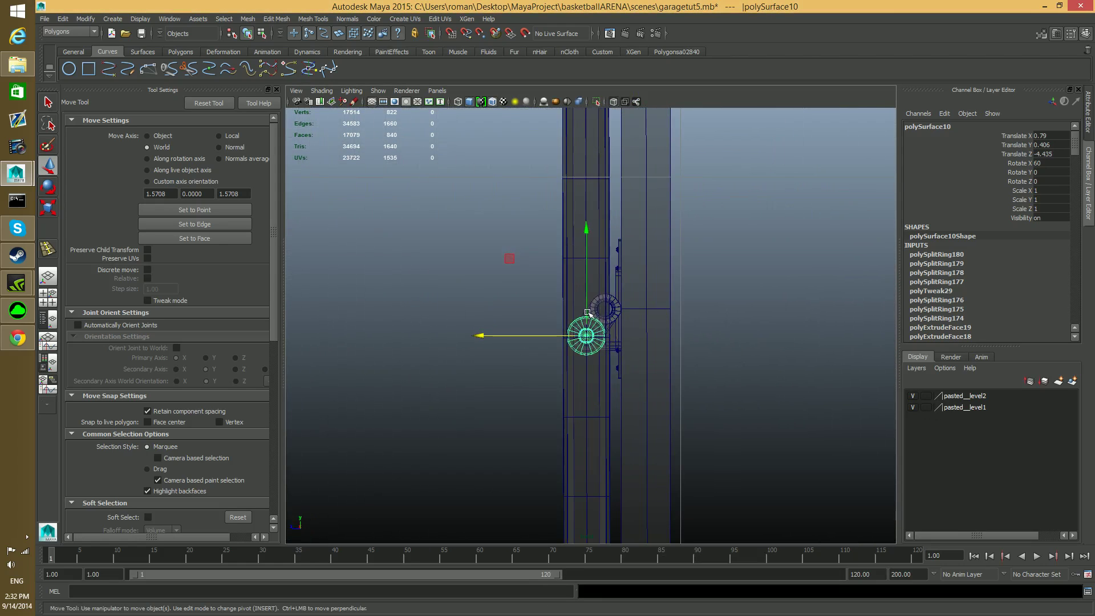
scroll(661, 348, up, 5)
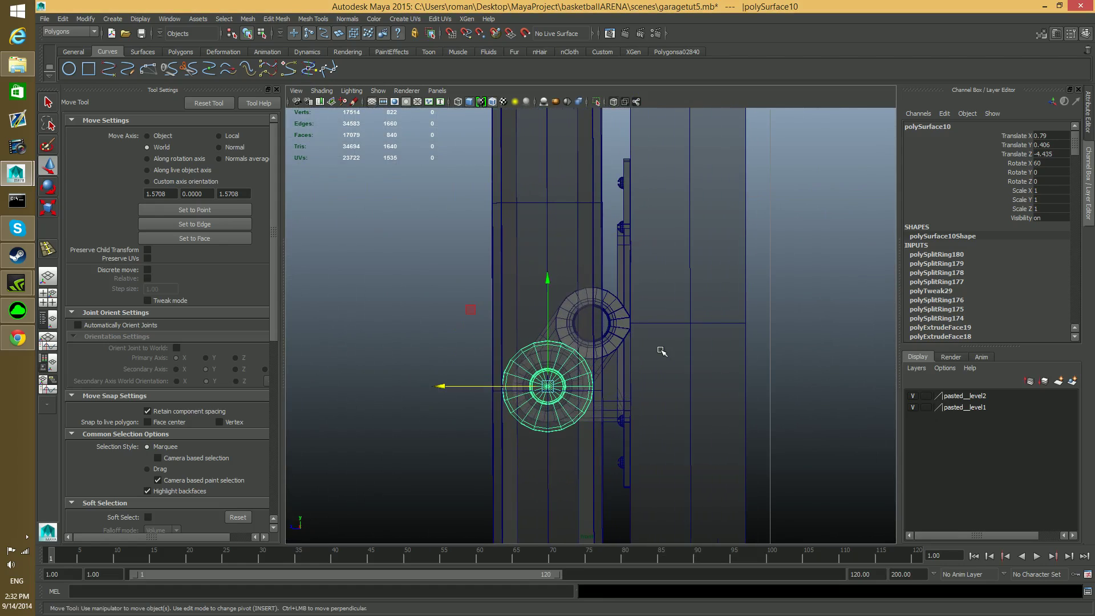
alt+middle_drag(619, 405, 619, 408)
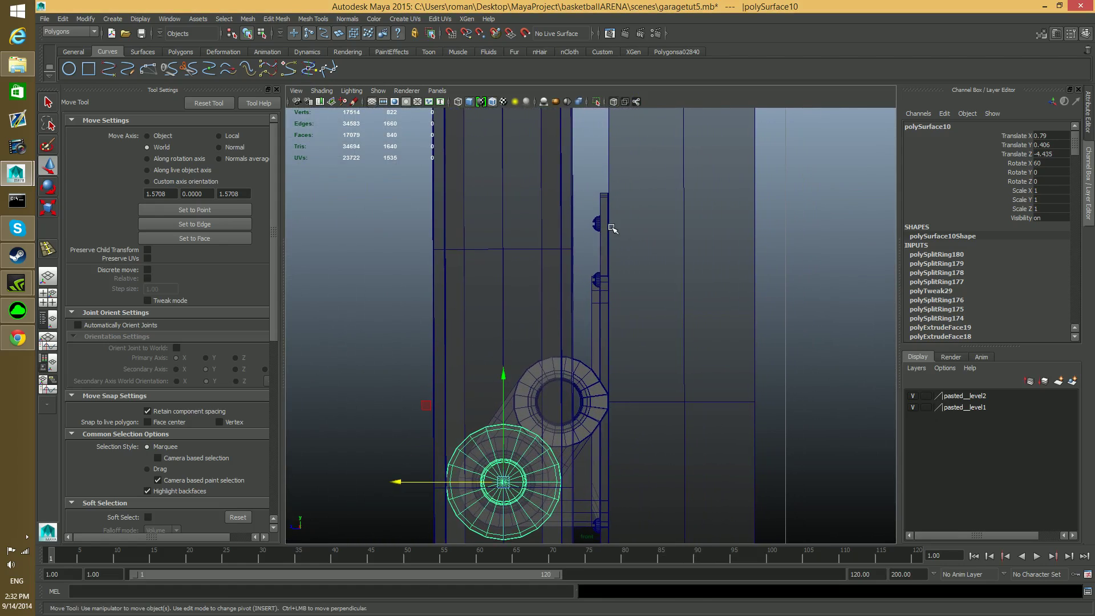
- Select the upper hinge plate with the adjoining door panel and inspect how they meet from the side
click(603, 222)
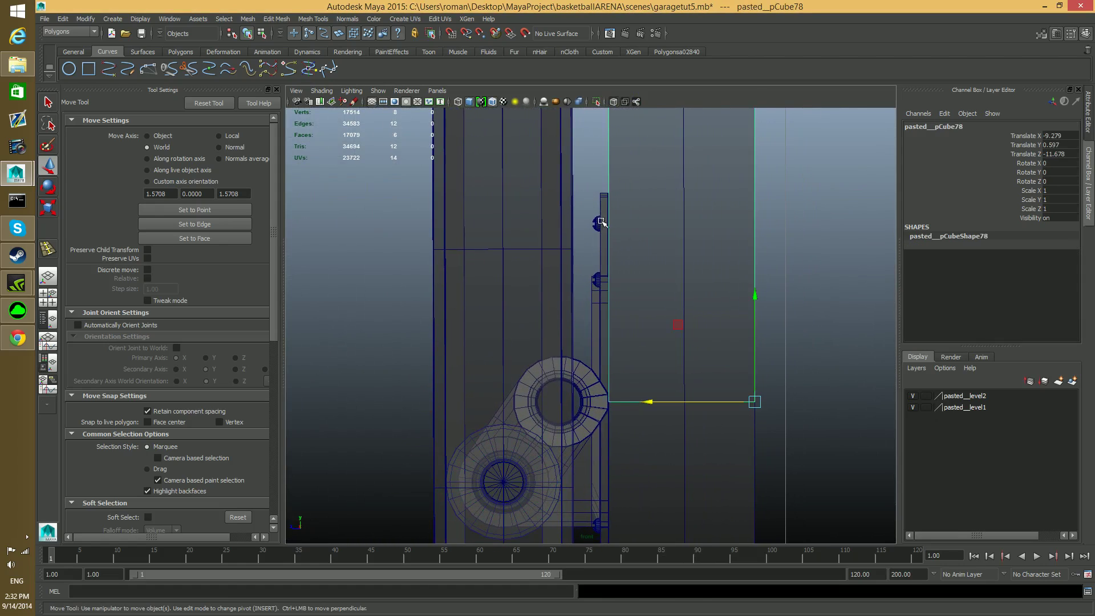
click(600, 188)
scroll(611, 268, up, 5)
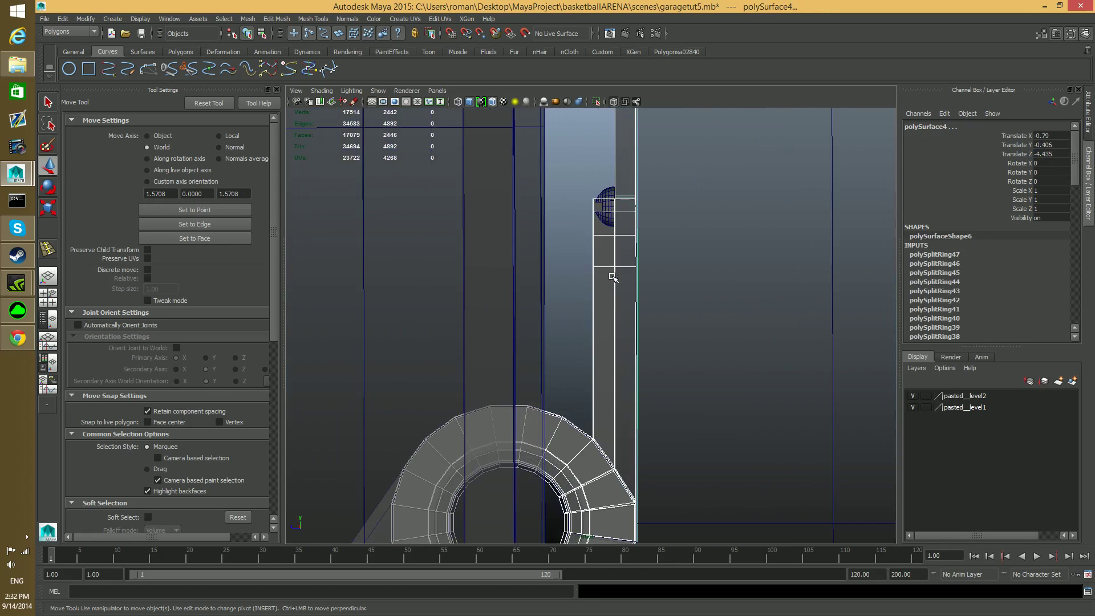
scroll(612, 276, down, 8)
scroll(612, 279, up, 4)
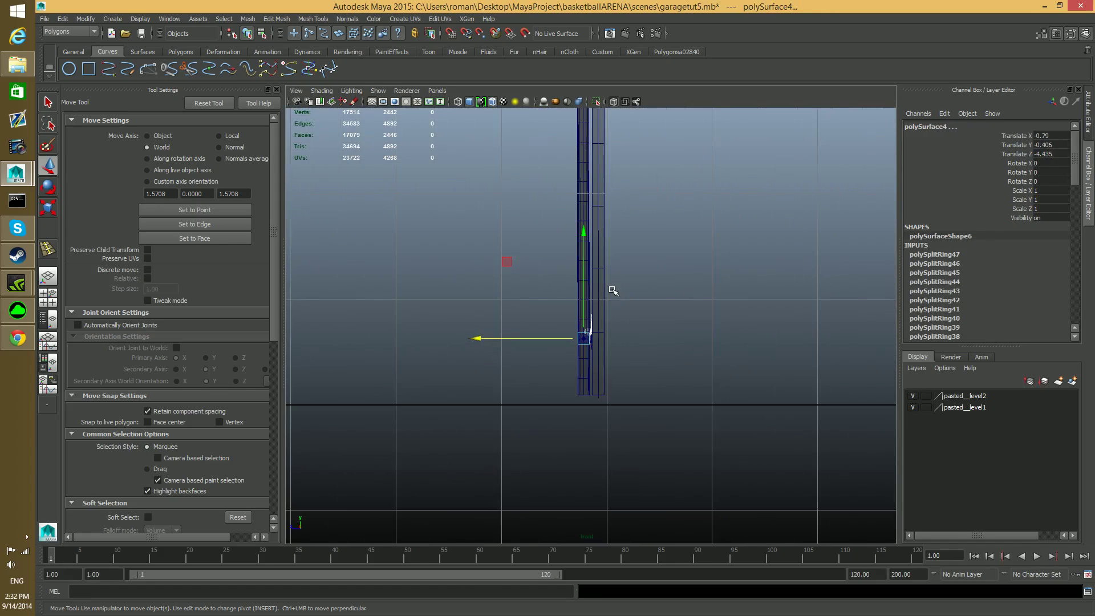
scroll(613, 291, up, 3)
- Examine the hinges, rails and door panels in perspective from the side around to the front
key(space)
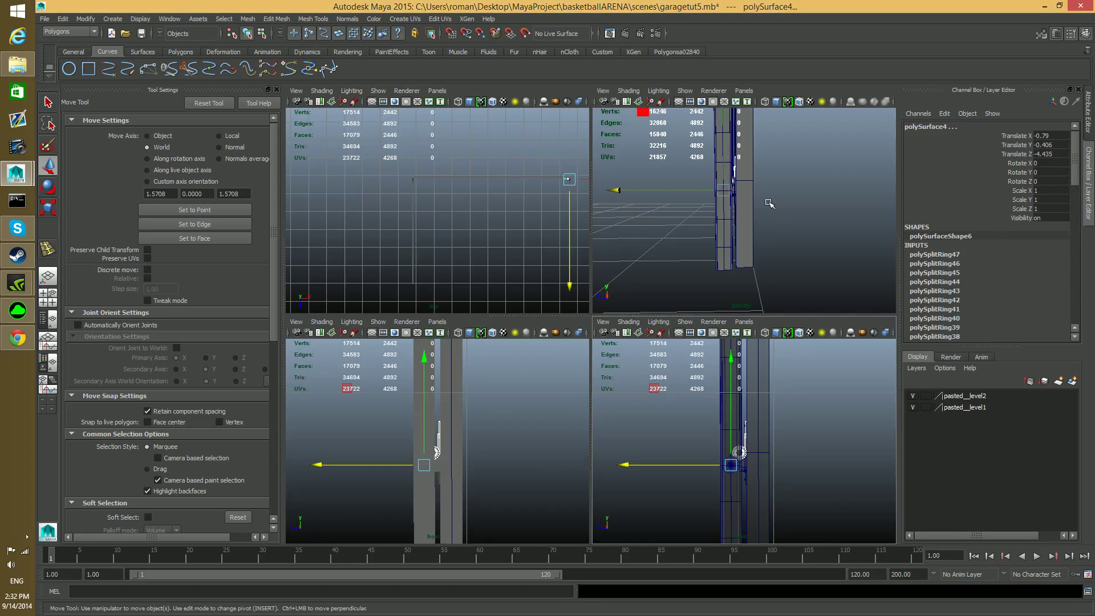
key(space)
alt+drag(652, 262, 721, 260)
alt+right_drag(566, 257, 642, 335)
alt+drag(642, 335, 385, 343)
alt+middle_drag(489, 316, 499, 367)
alt+drag(499, 366, 638, 361)
alt+middle_drag(553, 347, 688, 344)
alt+drag(687, 344, 665, 343)
alt+right_drag(665, 342, 491, 304)
alt+middle_drag(491, 304, 700, 351)
alt+right_drag(700, 351, 480, 331)
alt+middle_drag(480, 331, 499, 403)
- Select all door panels, both rails and the hinge hardware in object mode, and delete their construction history
right_drag(645, 352, 544, 338)
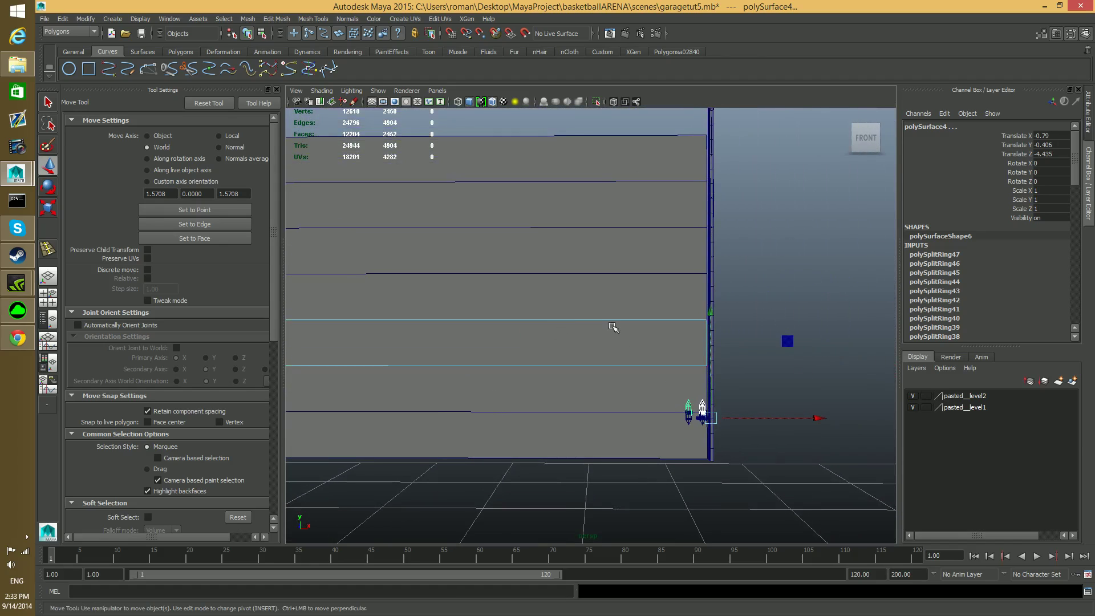
key(F8)
key(F8)
scroll(613, 327, down, 5)
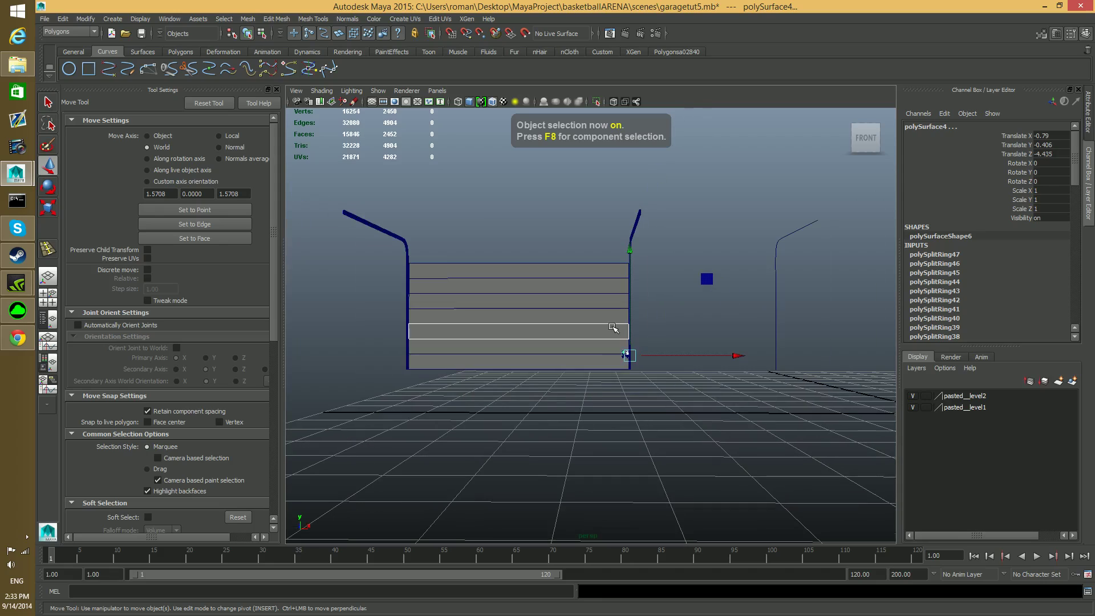
drag(342, 216, 653, 421)
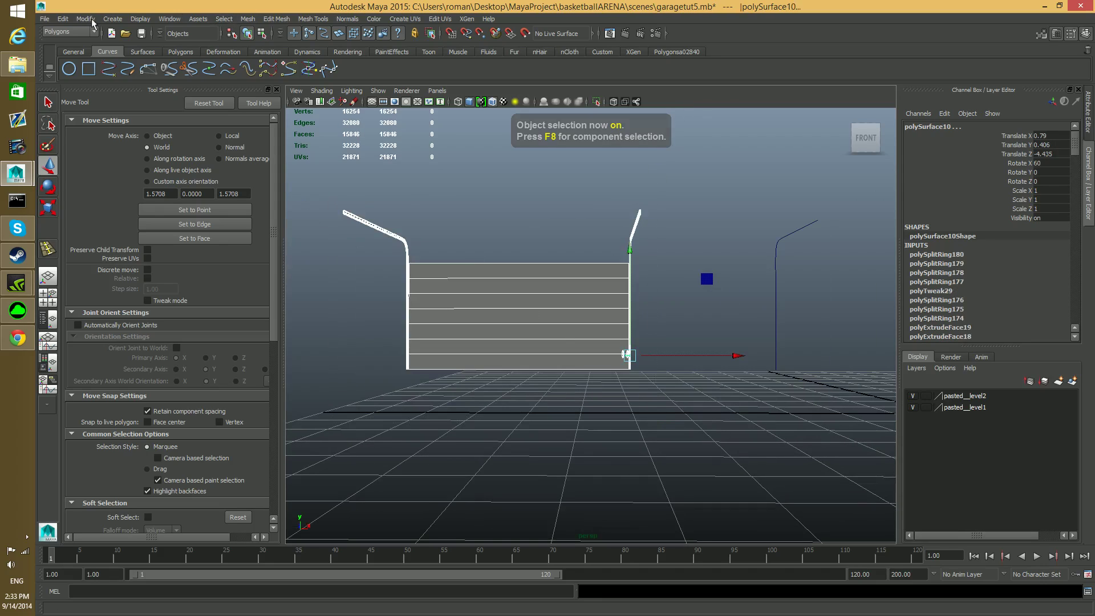
click(66, 19)
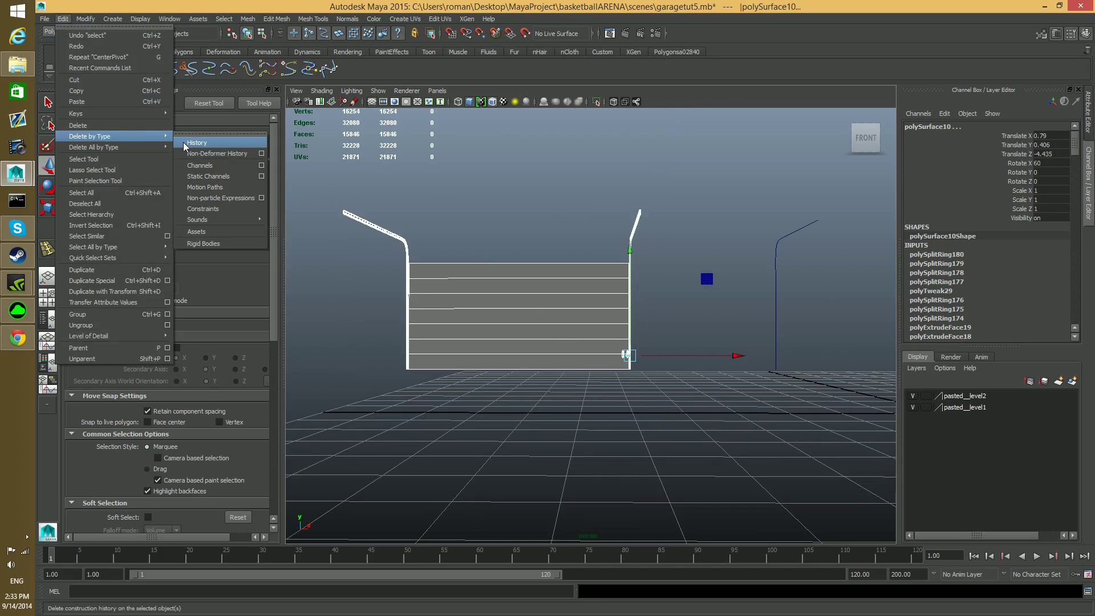
click(197, 144)
- Insert 3 evenly spaced vertical edge loops into the door's top panel with the Insert Edge Loop Tool
scroll(536, 335, up, 6)
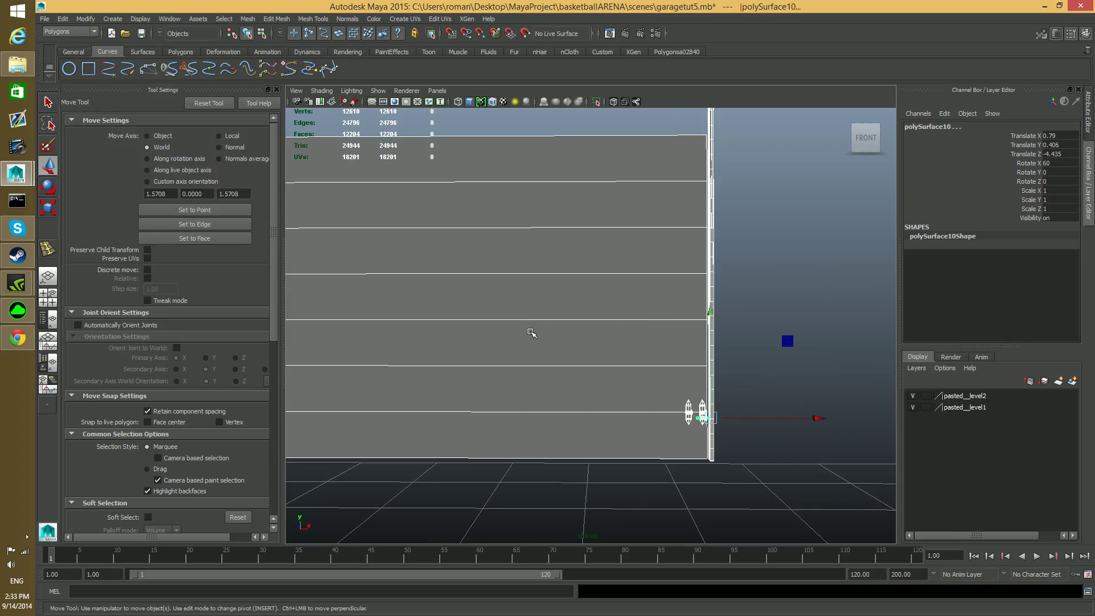
alt+middle_drag(632, 355, 703, 355)
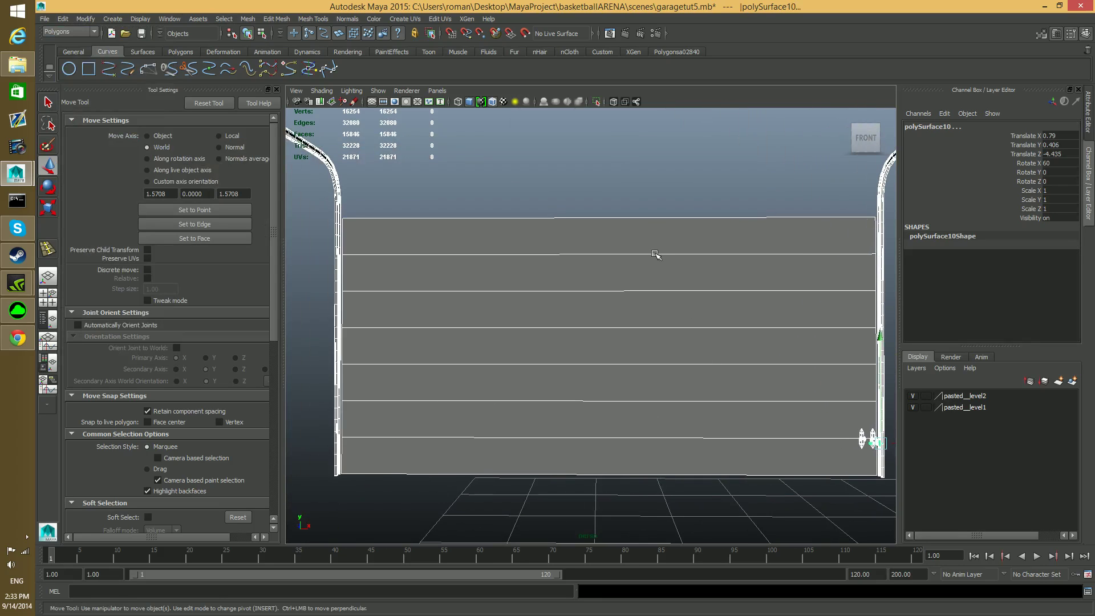
click(651, 235)
shift+right_drag(648, 236, 625, 251)
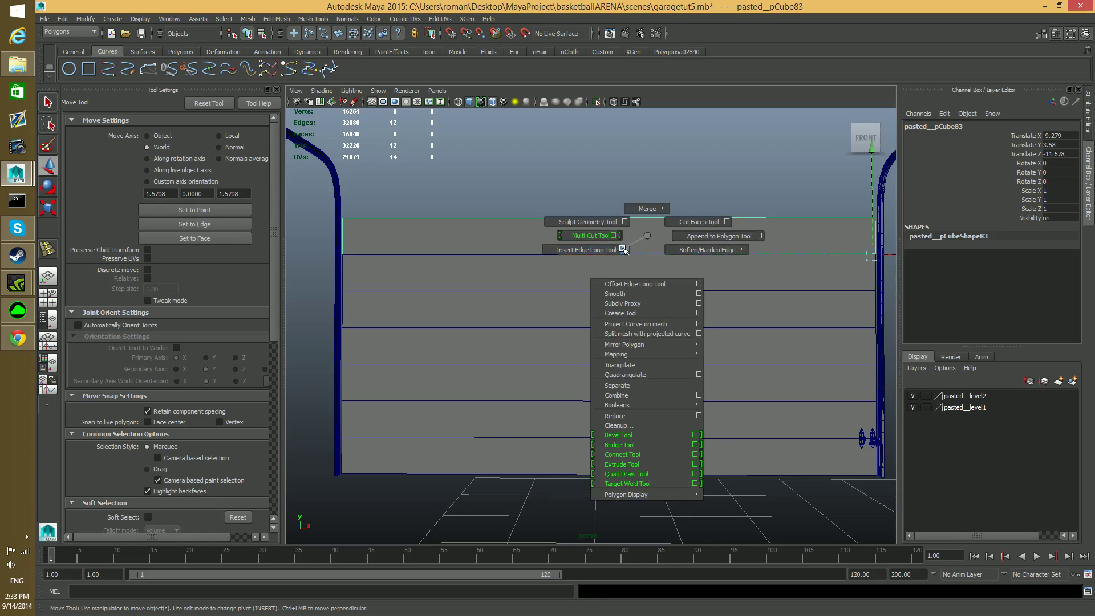
shift+right_drag(625, 251, 626, 251)
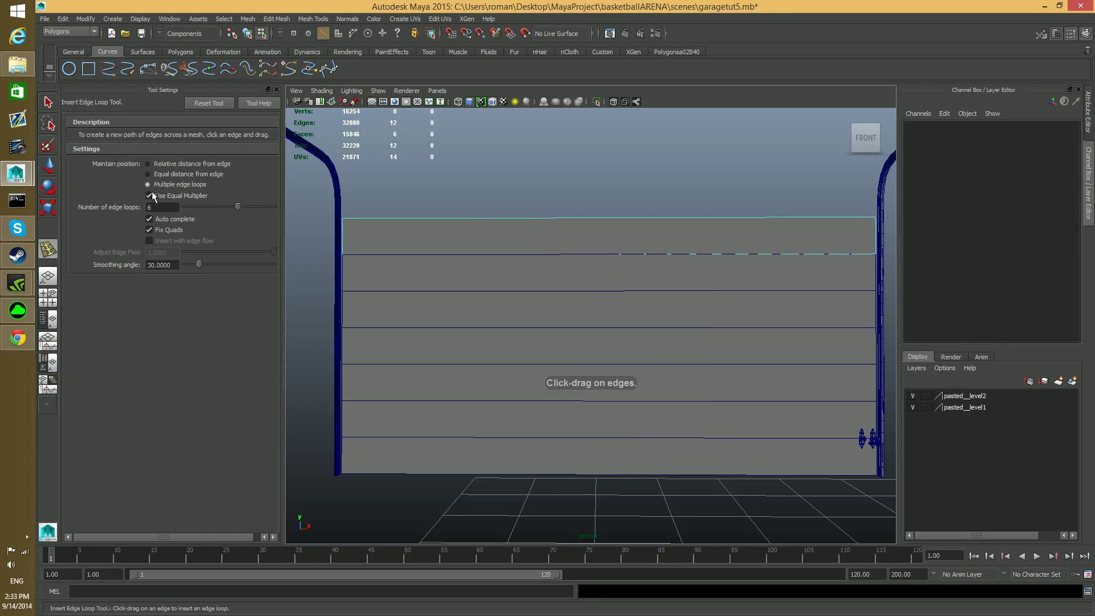
drag(158, 207, 123, 211)
text(3)
key(Return)
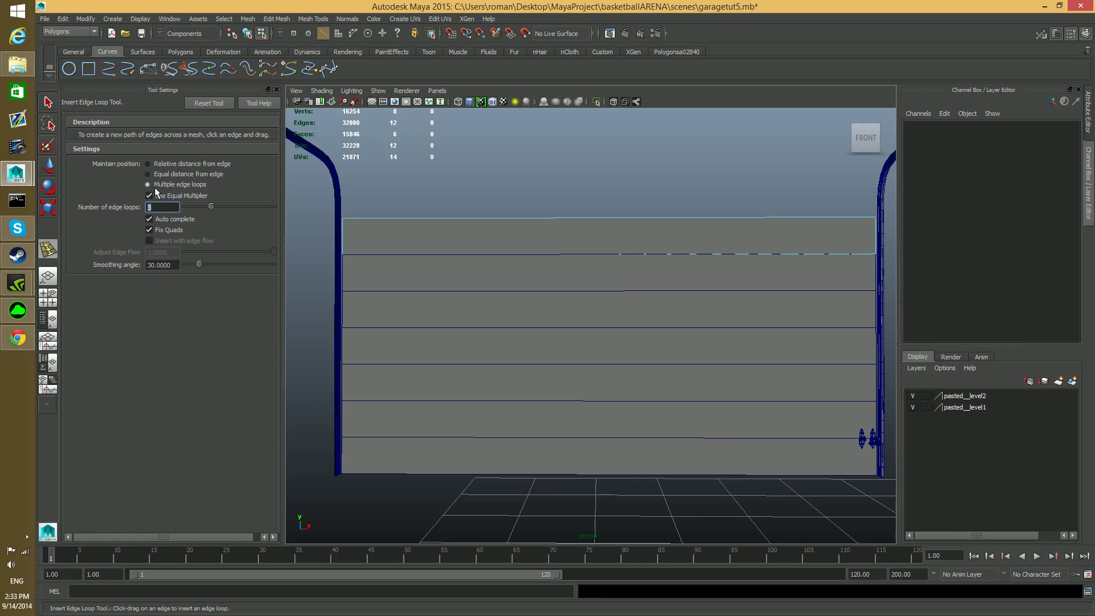
drag(626, 223, 624, 232)
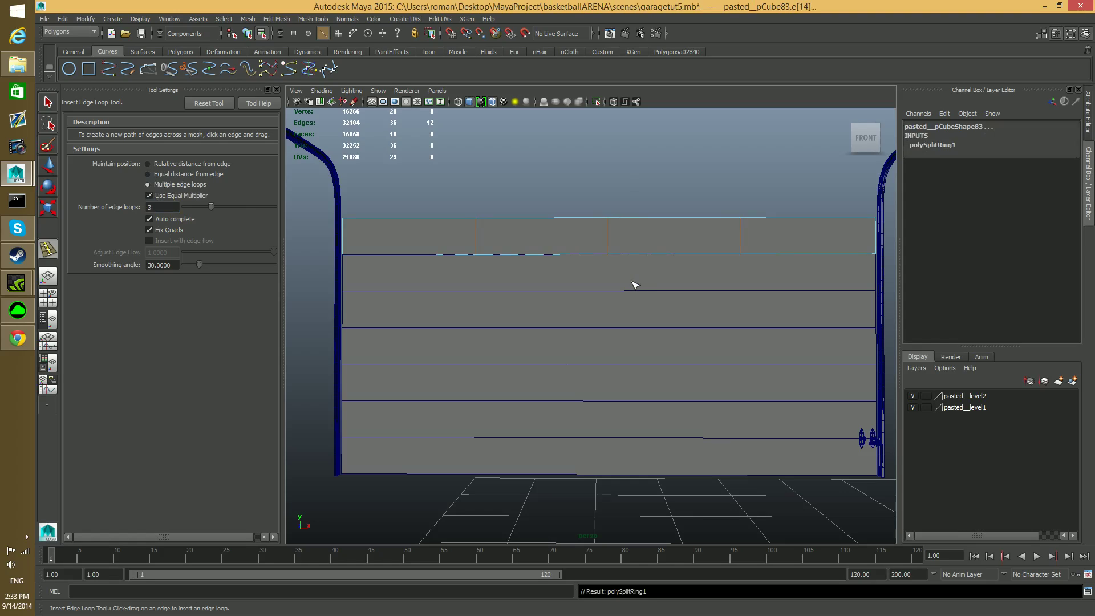
- Insert 3 evenly spaced vertical edge loops into each of the six remaining door panels below the top one
click(639, 323)
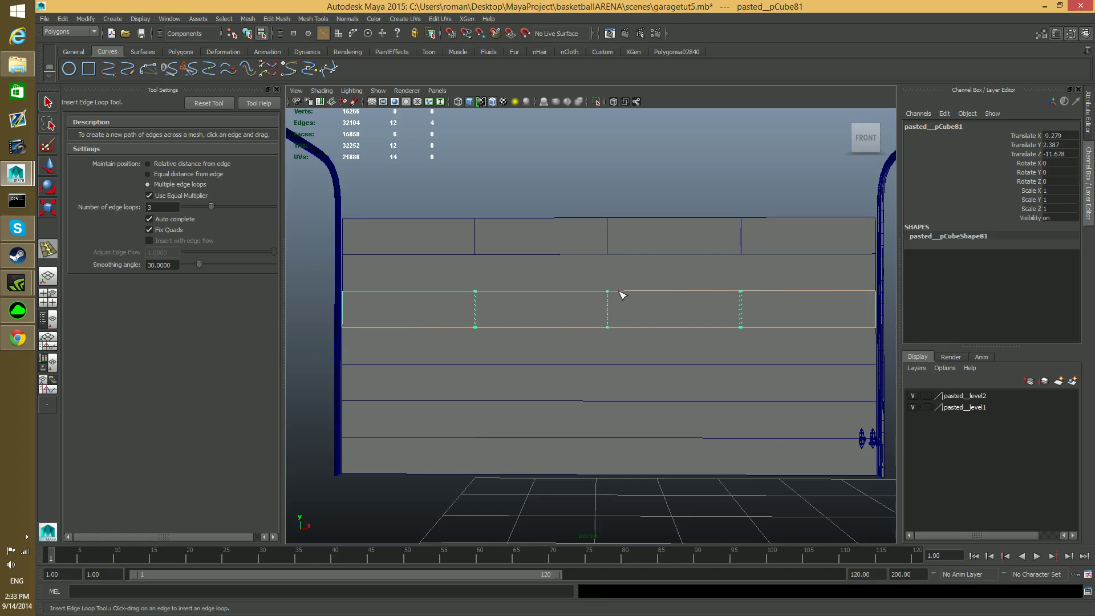
drag(621, 294, 621, 297)
drag(611, 259, 609, 260)
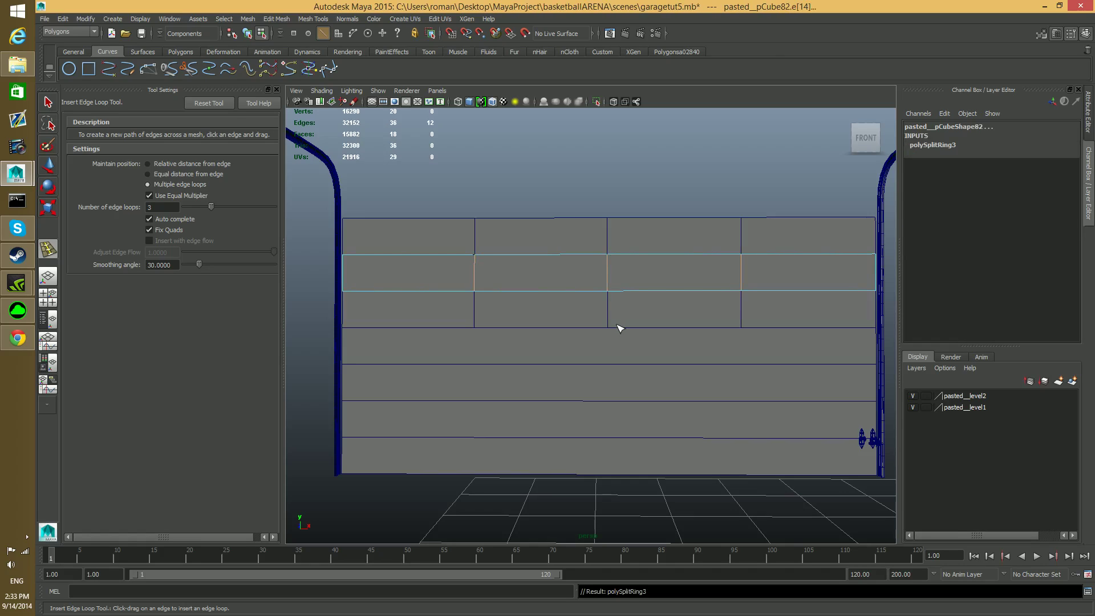
click(618, 341)
drag(617, 331, 622, 404)
click(621, 372)
click(623, 419)
click(631, 453)
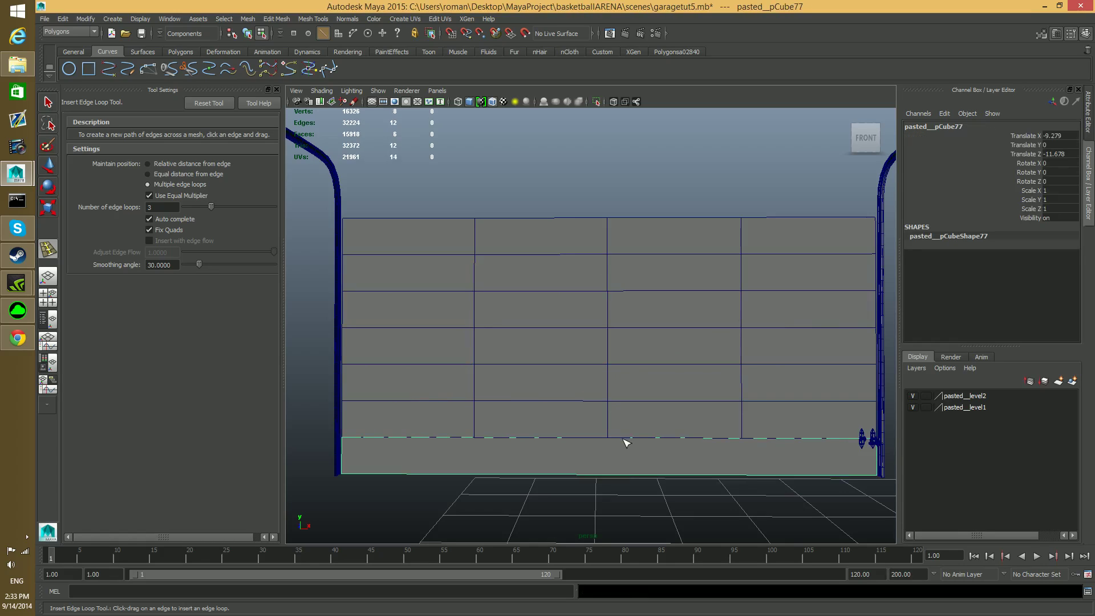
drag(626, 443, 627, 437)
- Leave the Insert Edge Loop Tool for the Select Tool and switch to object mode at the lower hinges beside the rail
alt+middle_drag(707, 361, 619, 309)
alt+right_drag(619, 310, 719, 360)
alt+middle_drag(720, 360, 587, 311)
alt+right_drag(587, 310, 753, 353)
alt+middle_drag(753, 353, 448, 223)
alt+middle_drag(621, 310, 543, 298)
alt+right_drag(543, 299, 765, 364)
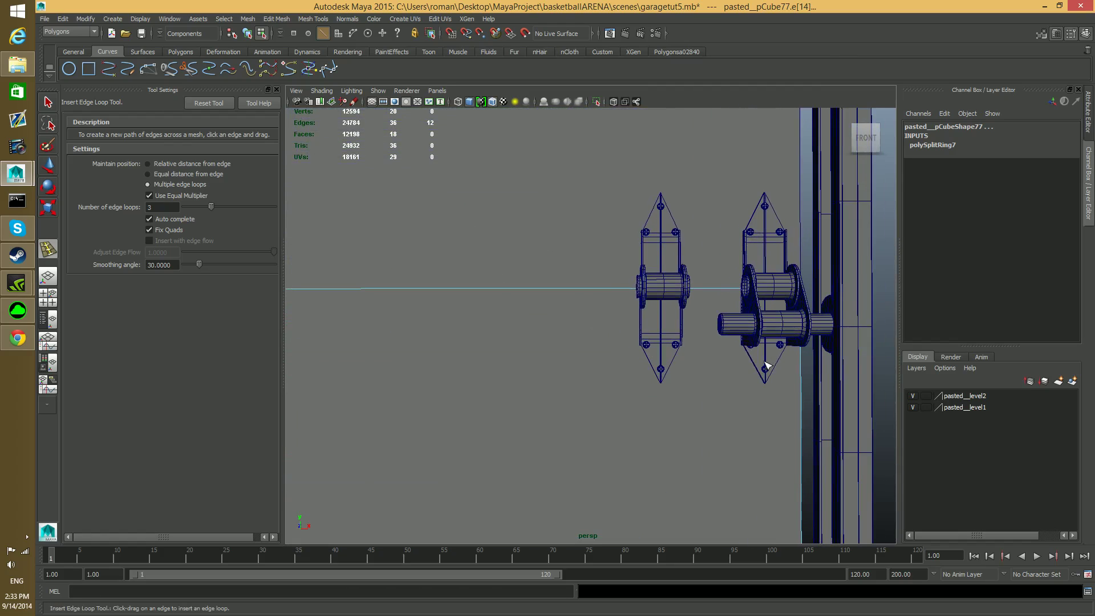
click(47, 103)
drag(683, 370, 682, 382)
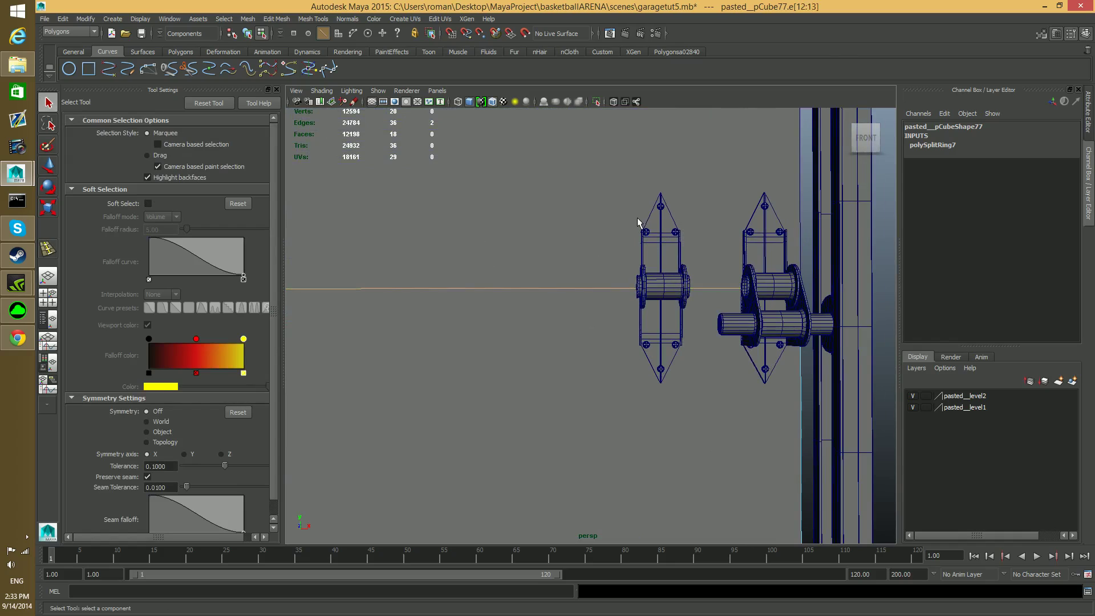
key(F8)
key(F8)
key(F8)
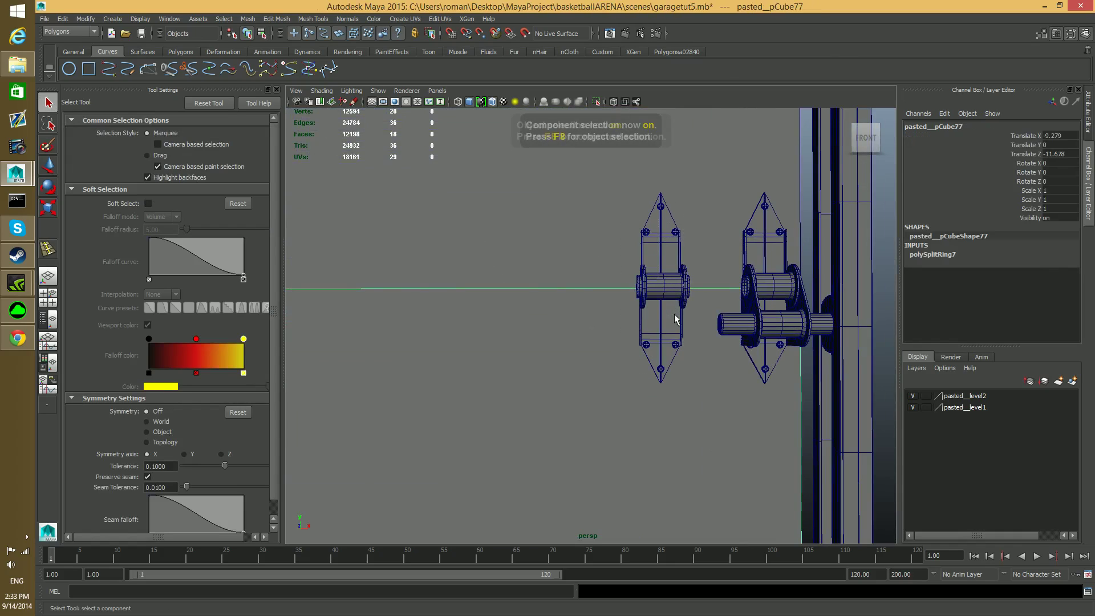
- Select all parts of the plain hinge without the roller pin, keeping the door panel out of the selection
drag(697, 367, 622, 221)
shift+click(660, 205)
alt+right_drag(662, 378, 583, 370)
alt+middle_drag(583, 370, 658, 413)
alt+right_drag(658, 413, 538, 408)
alt+middle_drag(538, 408, 632, 408)
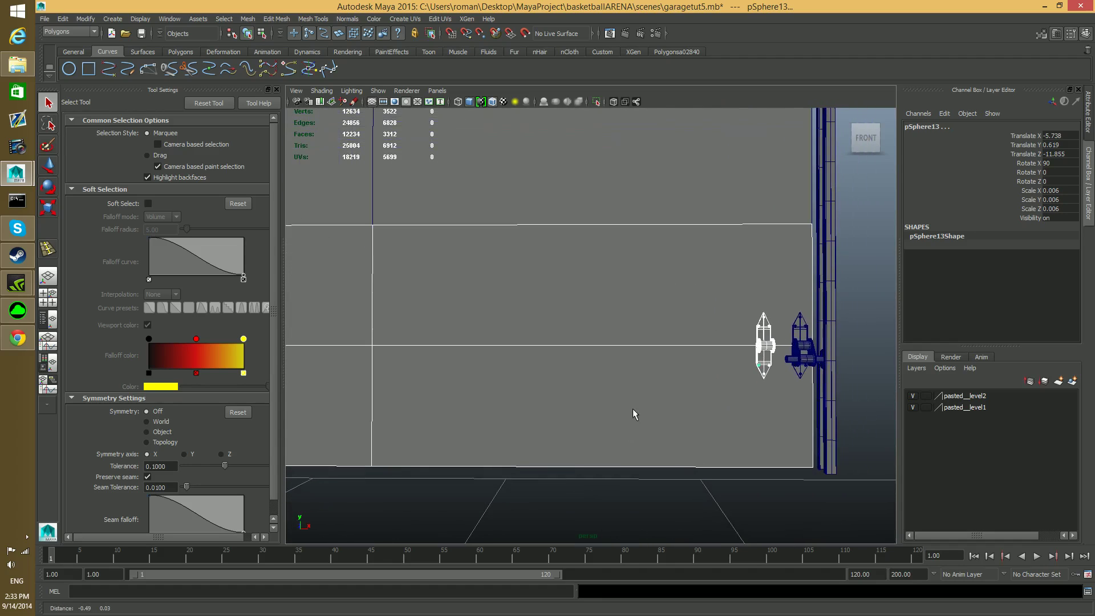
shift+click(686, 316)
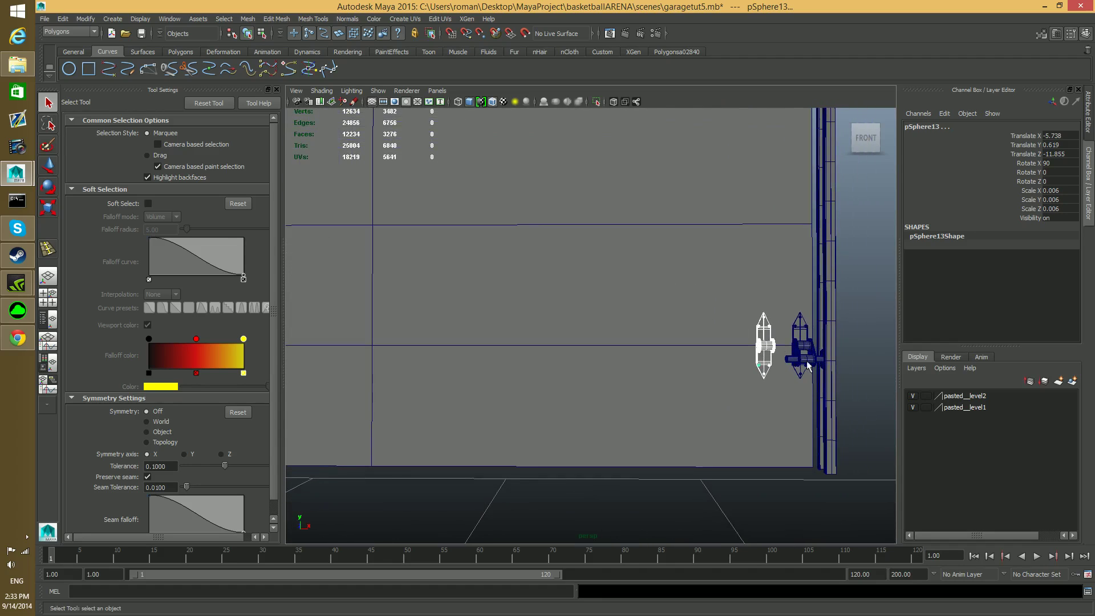
alt+middle_drag(770, 347, 846, 346)
alt+right_drag(845, 346, 497, 343)
alt+middle_drag(507, 351, 540, 368)
alt+middle_drag(686, 399, 549, 409)
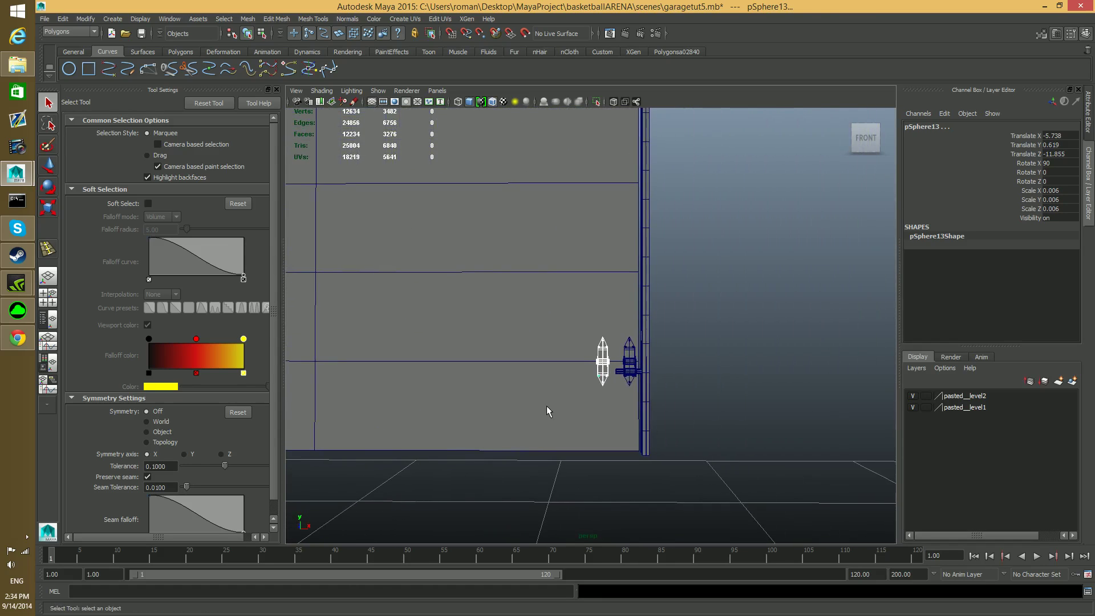
alt+right_drag(549, 409, 784, 444)
alt+middle_drag(676, 421, 722, 388)
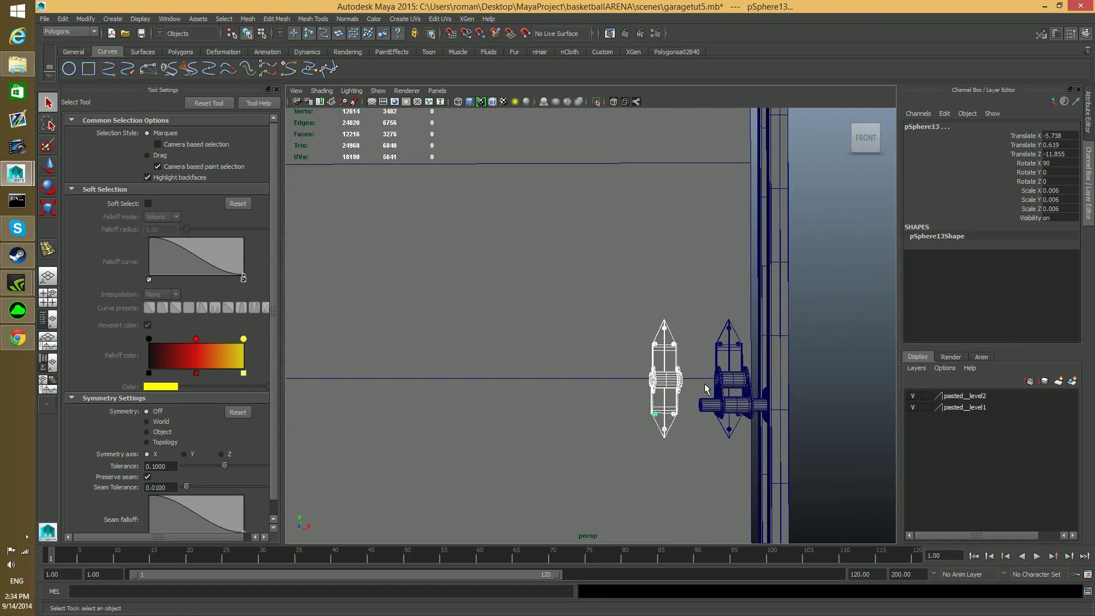
- Combine the selected hinge parts into a single mesh and center its pivot
key(w)
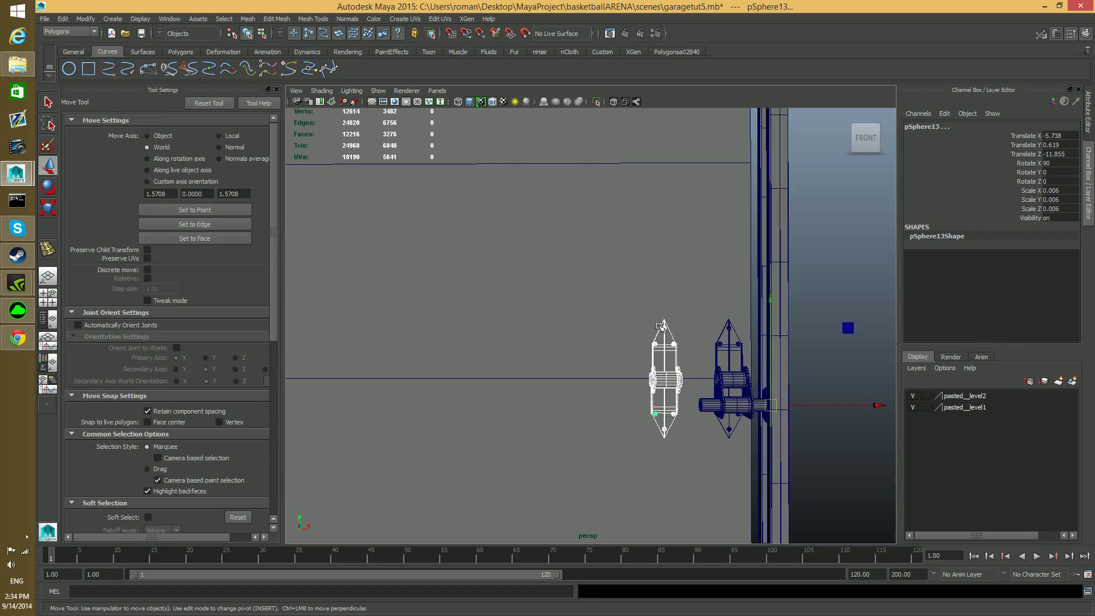
click(86, 19)
click(103, 125)
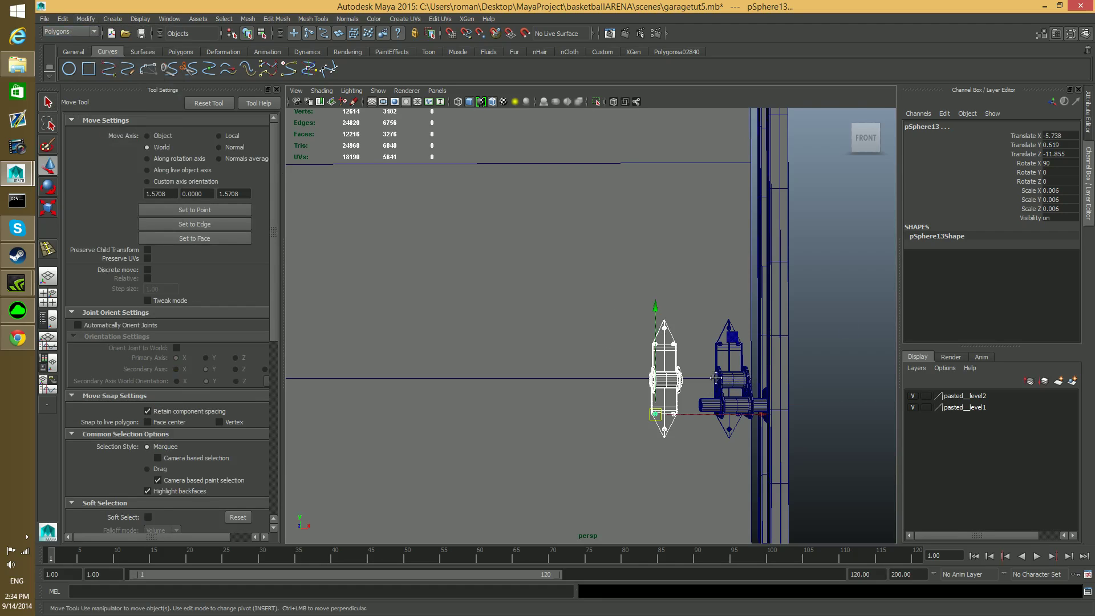
scroll(716, 379, down, 6)
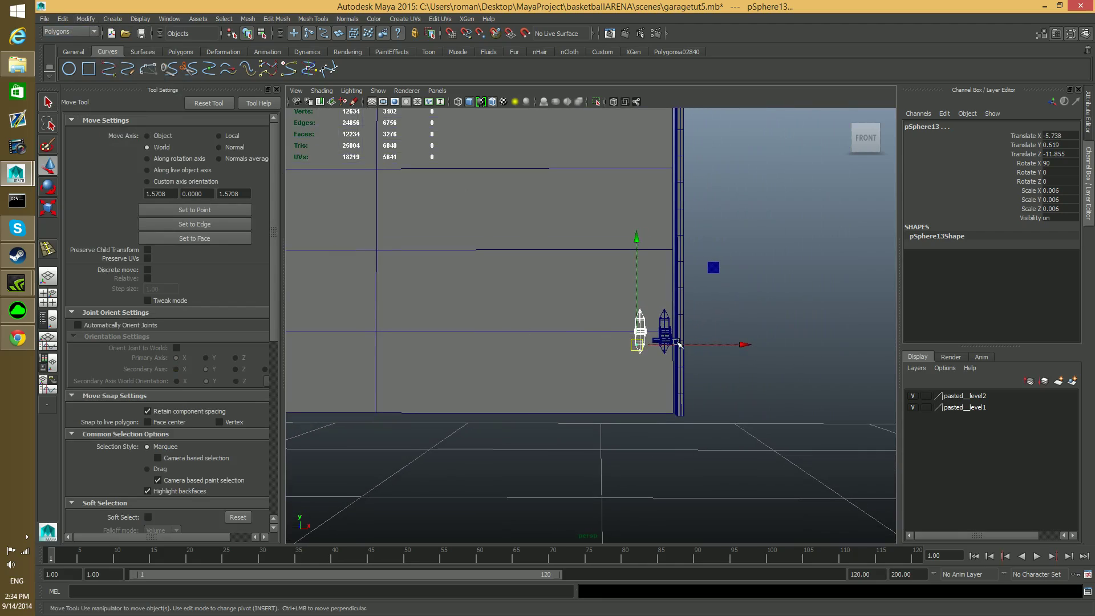
scroll(677, 342, up, 4)
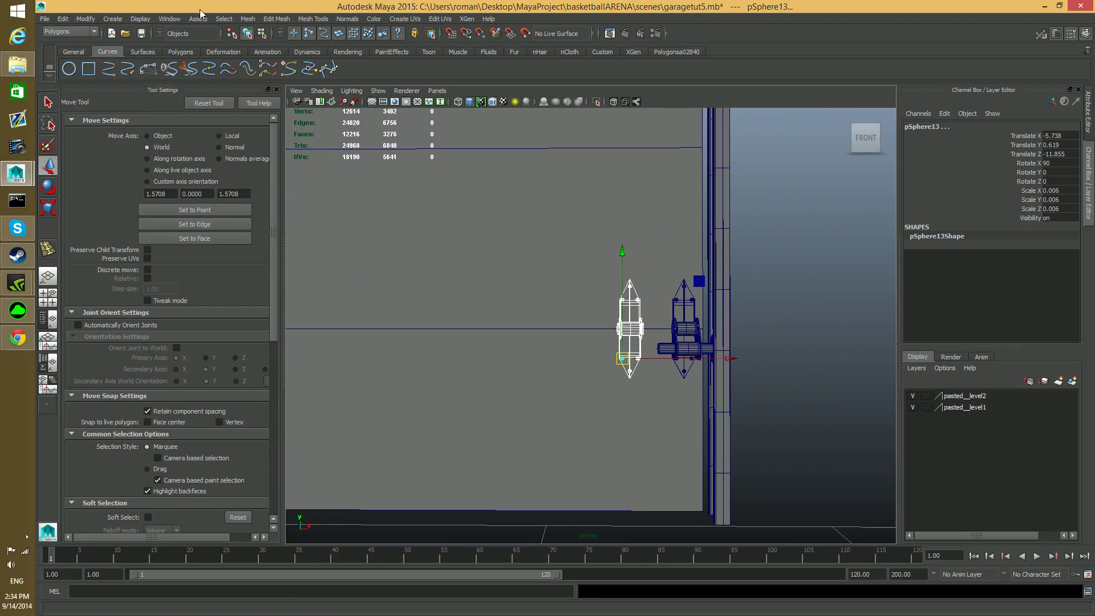
click(246, 19)
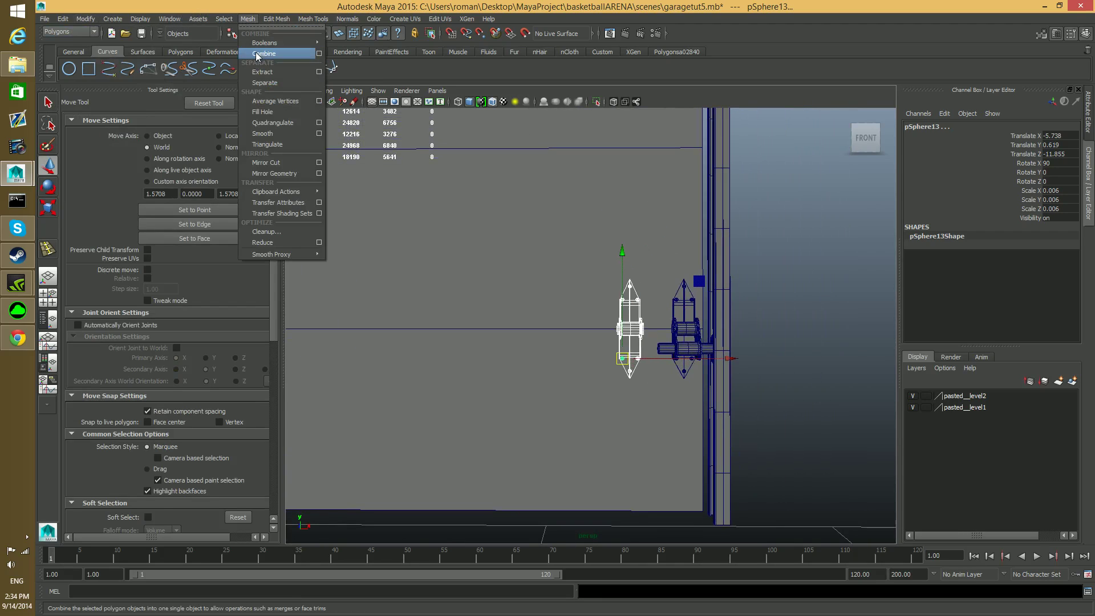
click(265, 52)
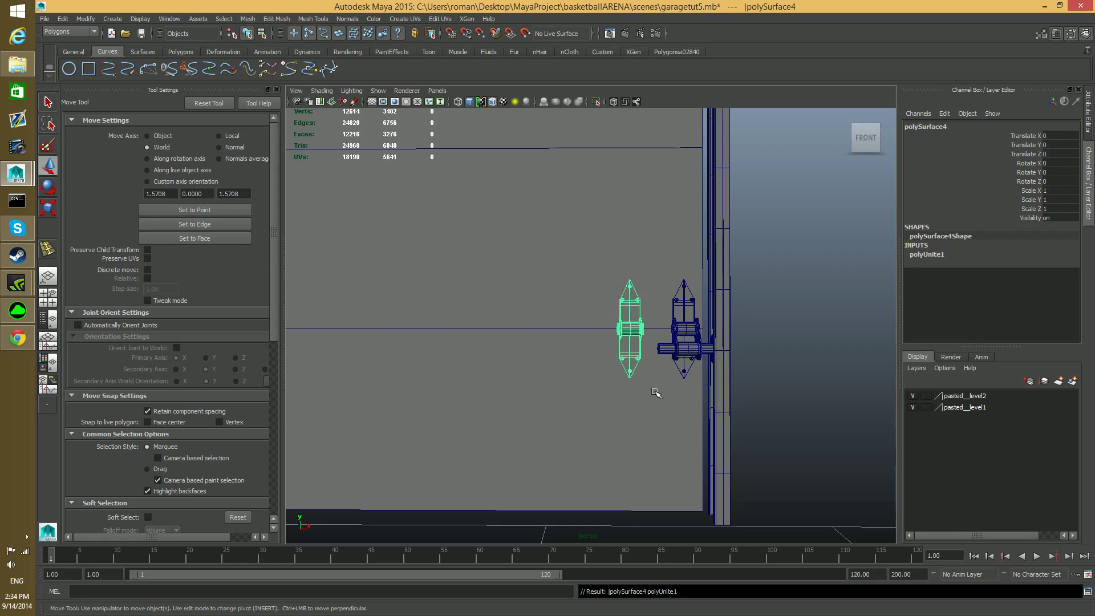
click(85, 19)
click(128, 125)
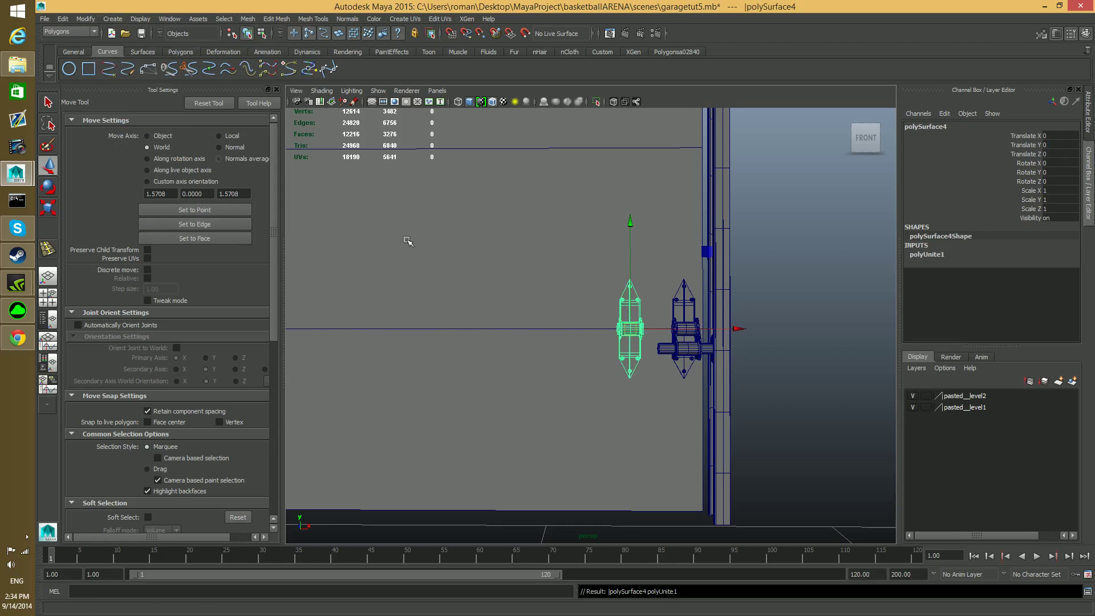
- Examine the combined hinge against the panel seam and roller hinge in an enlarged orthographic front view
scroll(577, 326, up, 6)
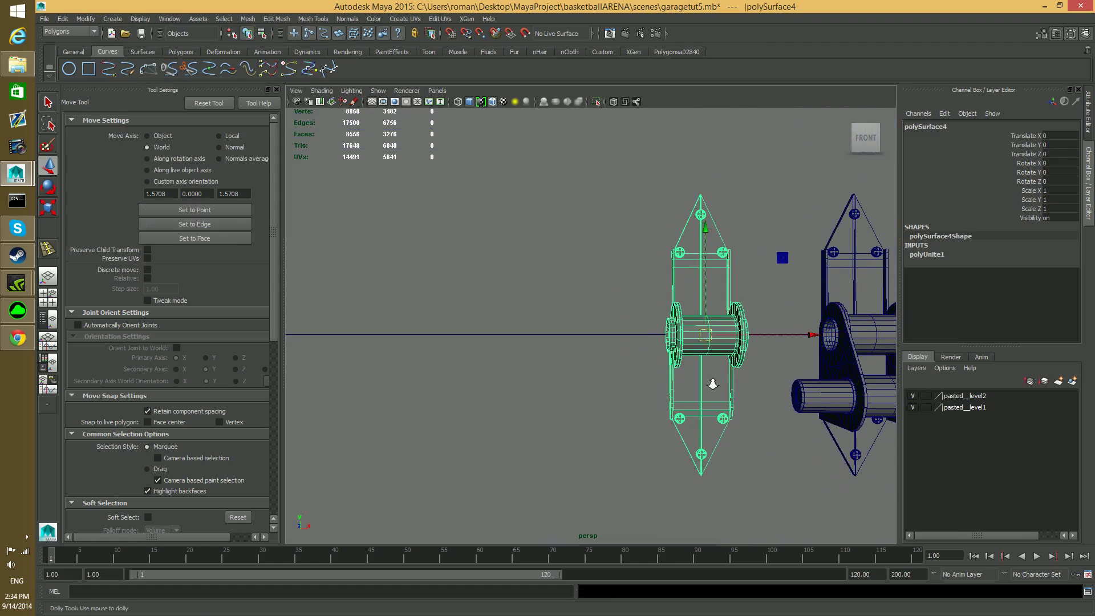
click(48, 298)
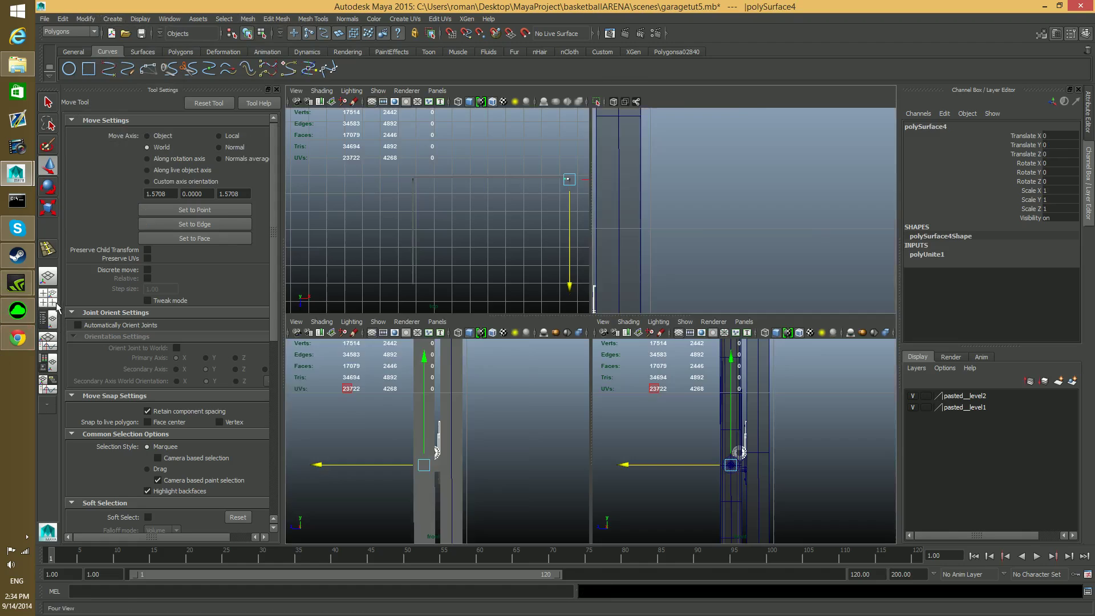
key(space)
click(296, 90)
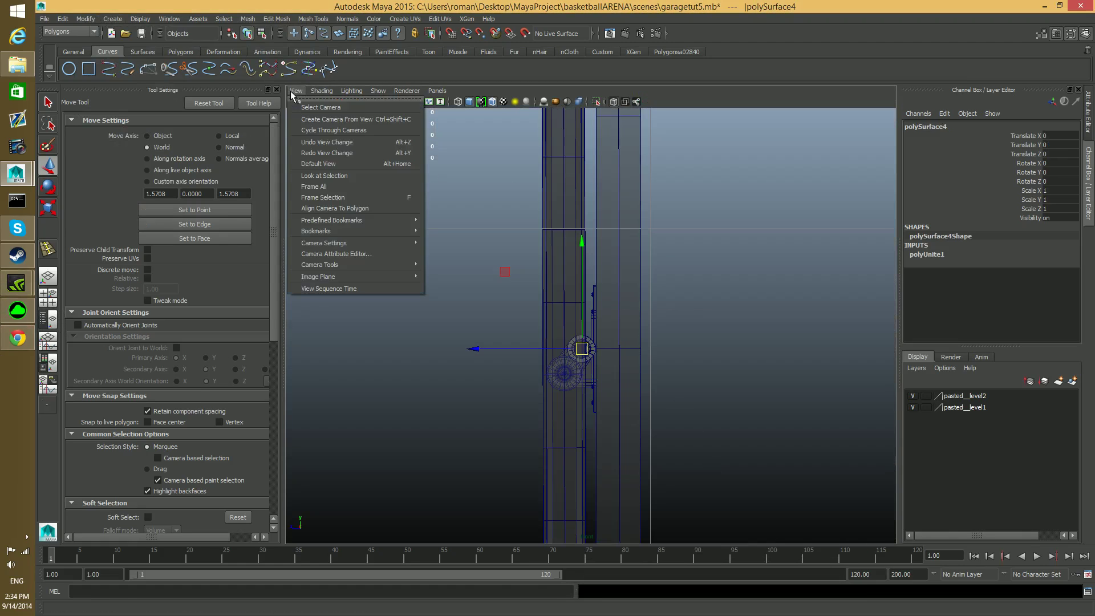
mouse_move(364, 223)
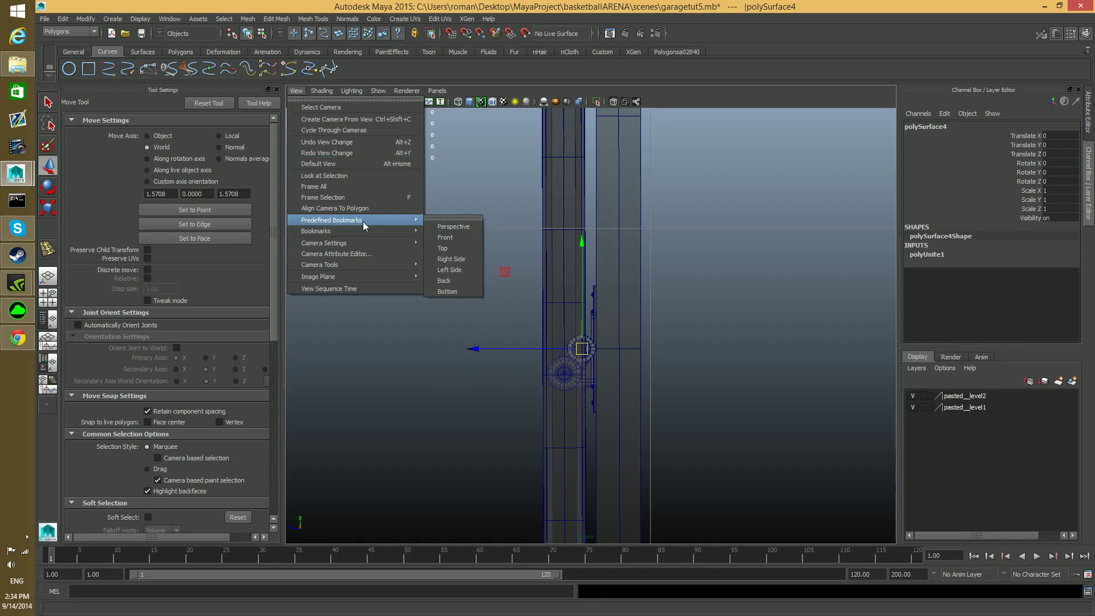
click(445, 237)
scroll(497, 320, up, 3)
key(f)
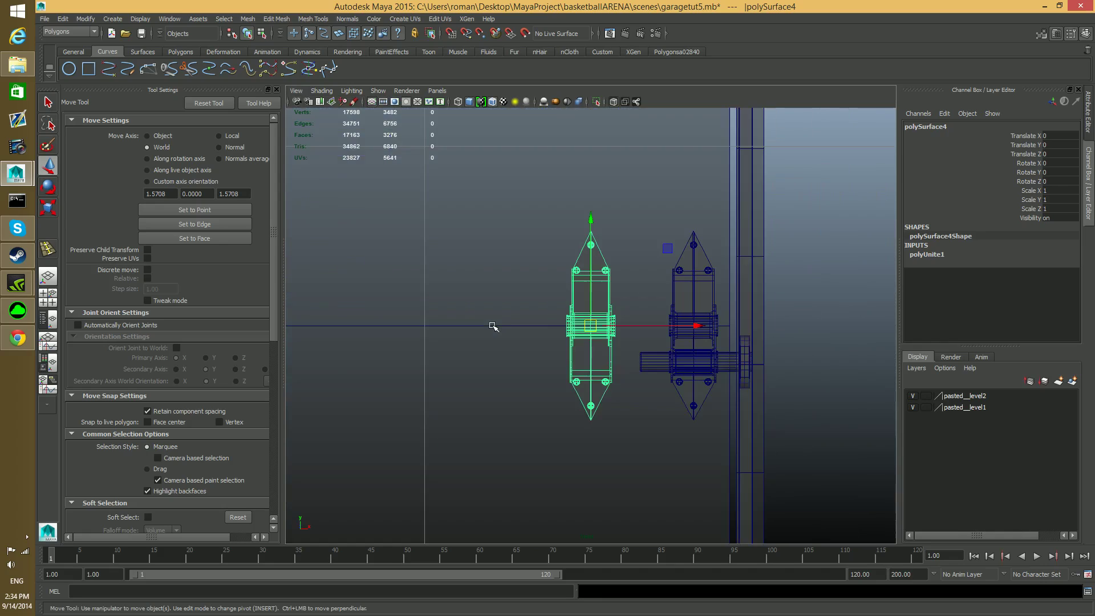
scroll(666, 313, up, 6)
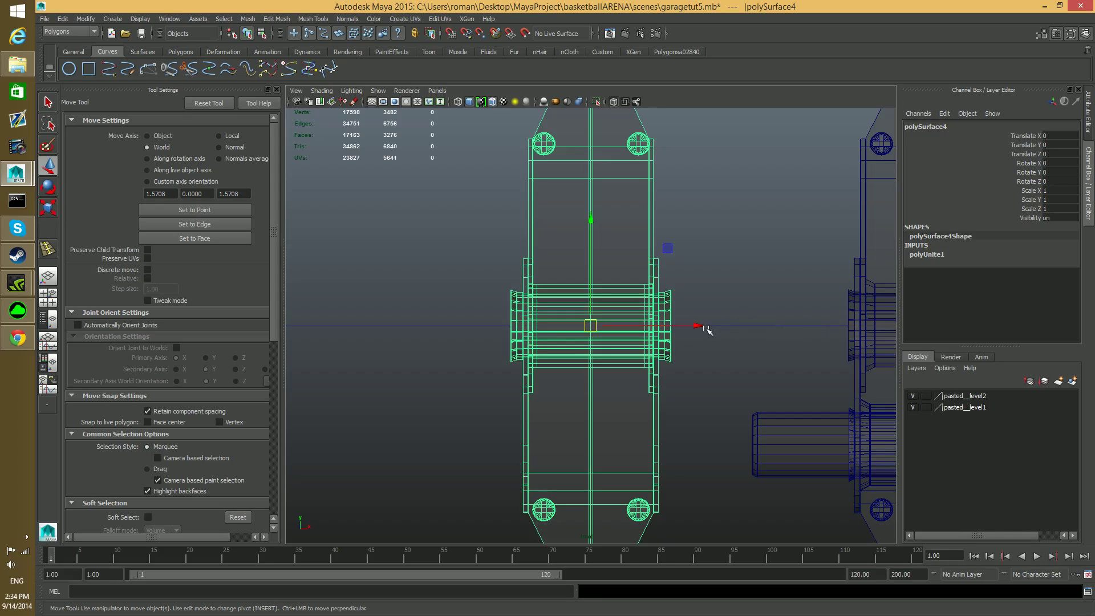
scroll(749, 324, down, 5)
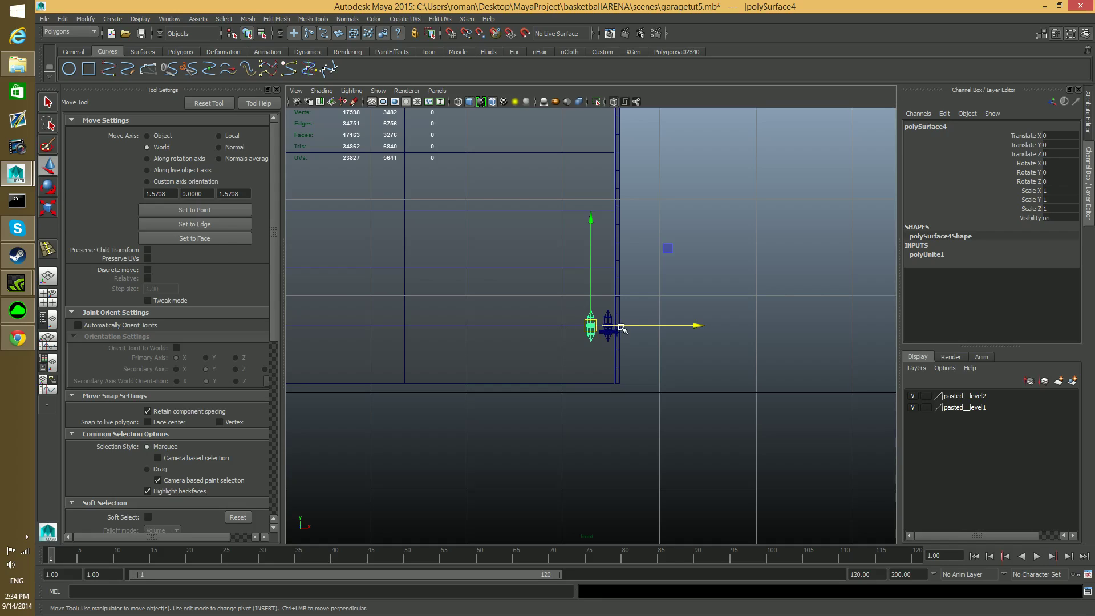
- Return to the perspective view and move the combined hinge along X onto the nearest vertical edge loop, at Translate X about -1.931
key(space)
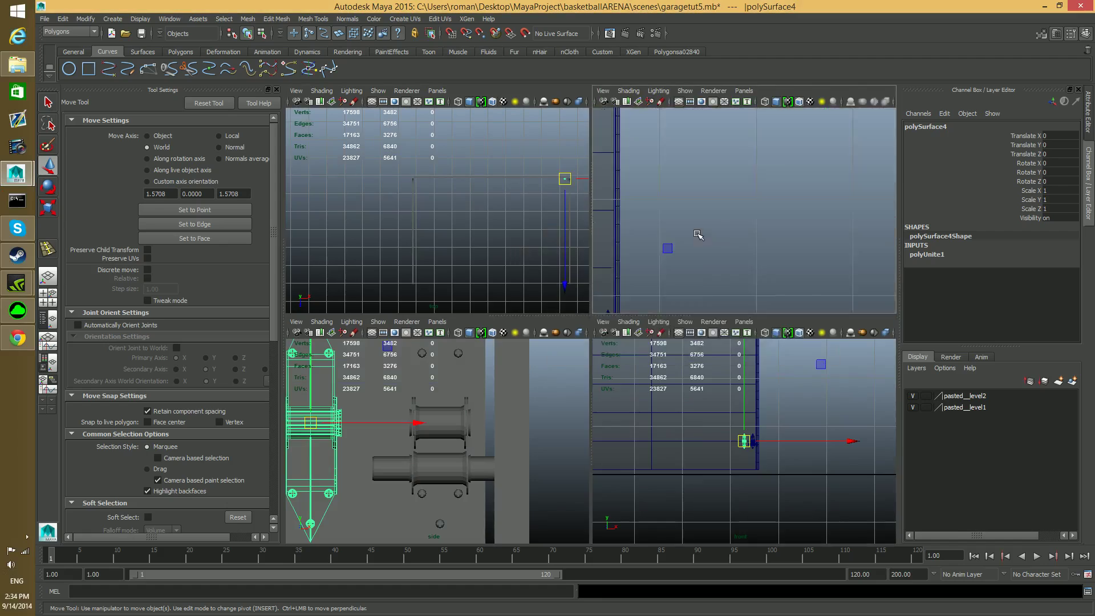
key(space)
alt+right_drag(659, 374, 534, 367)
alt+middle_drag(534, 367, 636, 370)
alt+right_drag(636, 370, 549, 364)
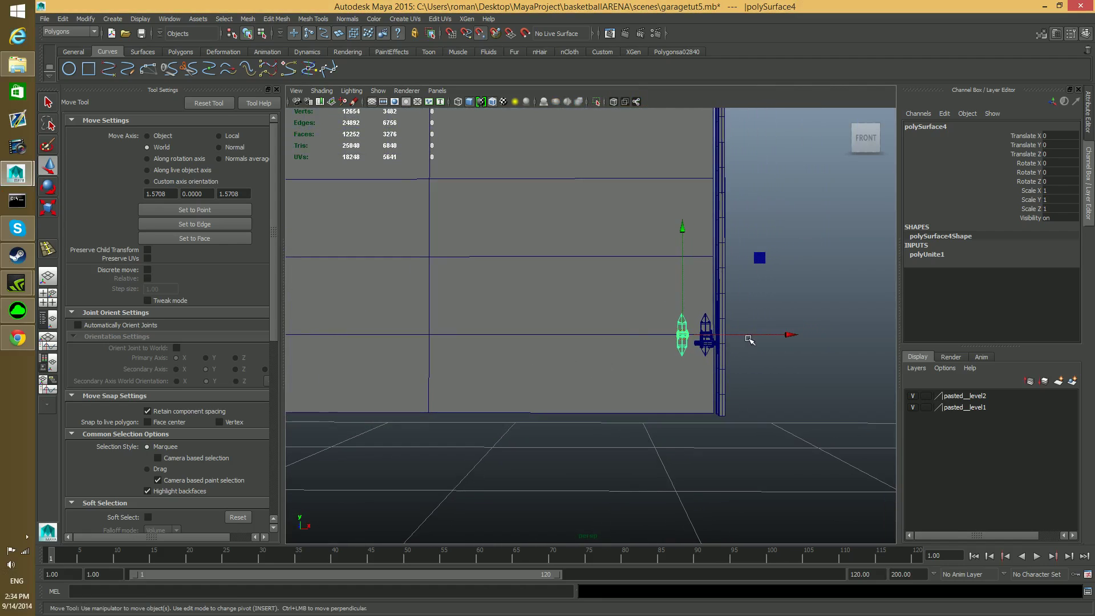
drag(793, 335, 507, 336)
alt+middle_drag(472, 372, 631, 354)
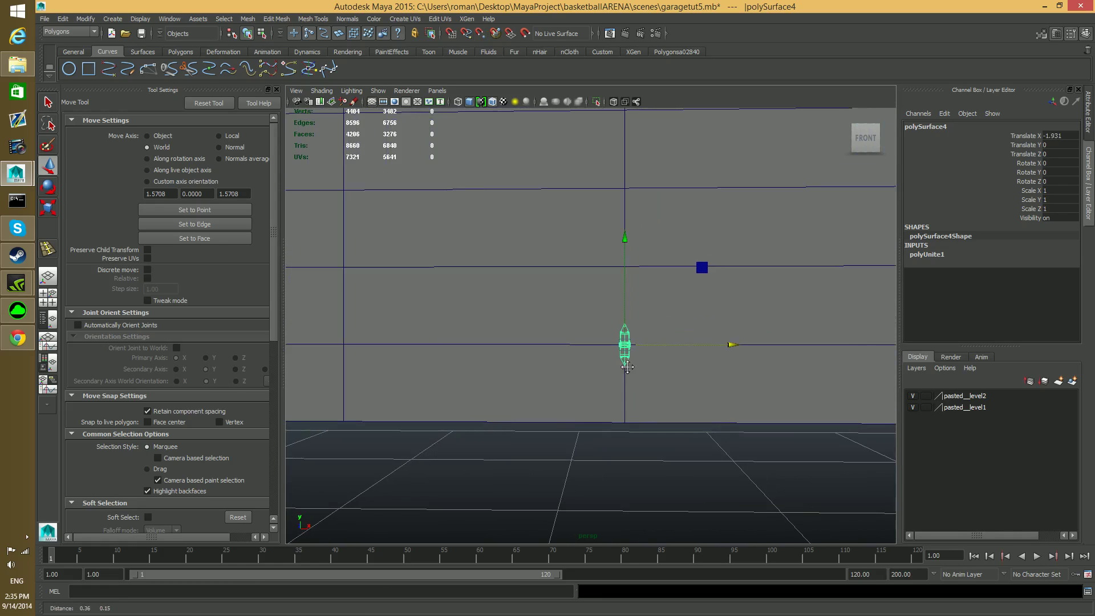
- Duplicate the hinge and move the copy along X onto the door's middle vertical edge loop, at Translate X about -4.102
alt+right_drag(582, 368, 563, 391)
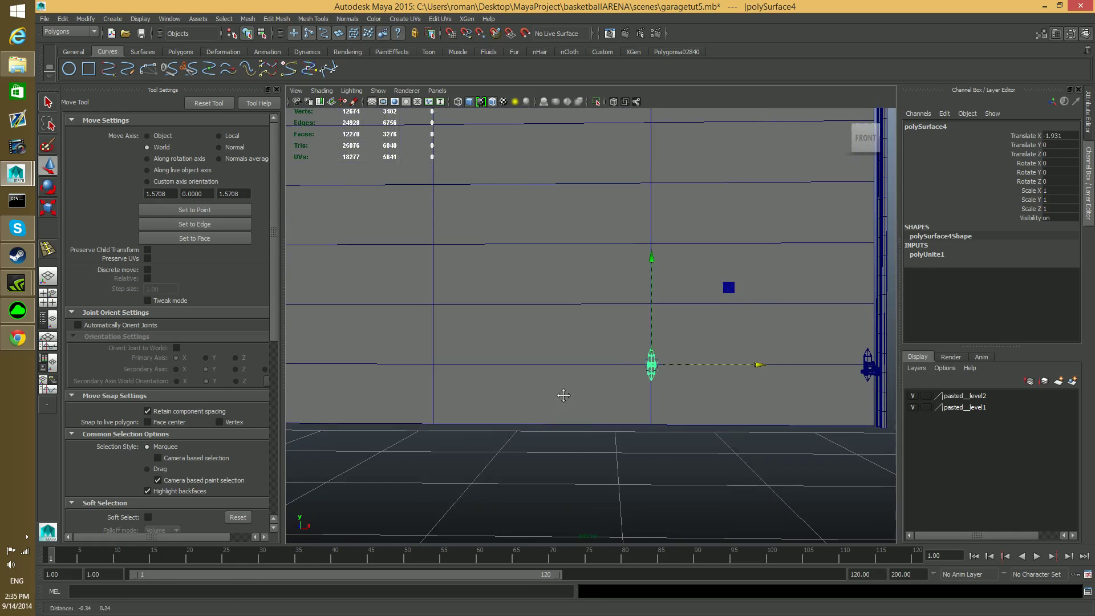
key(ctrl+d)
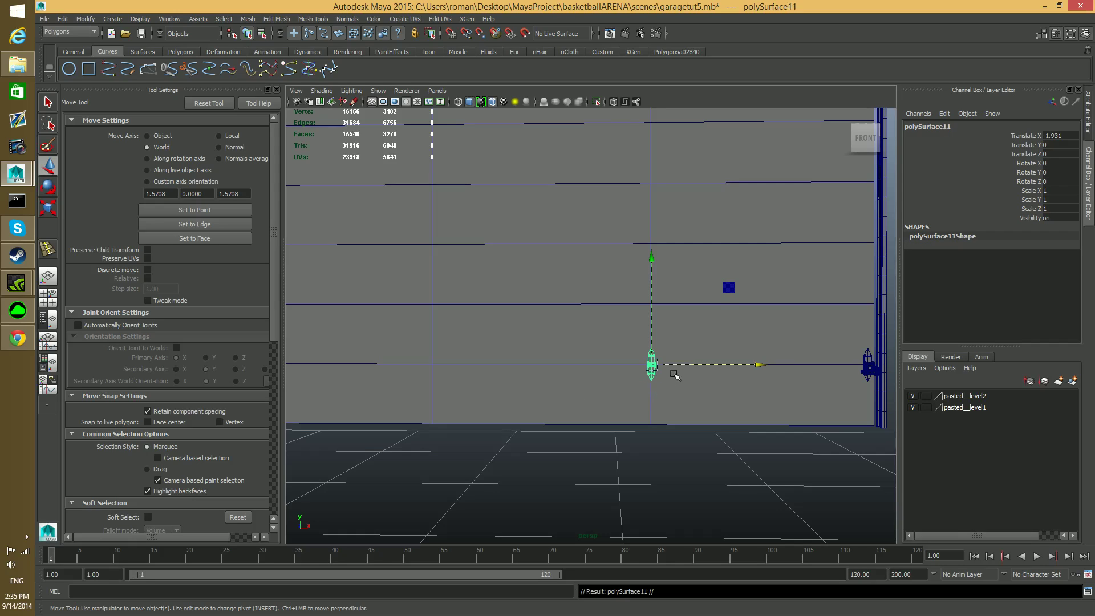
drag(760, 364, 514, 363)
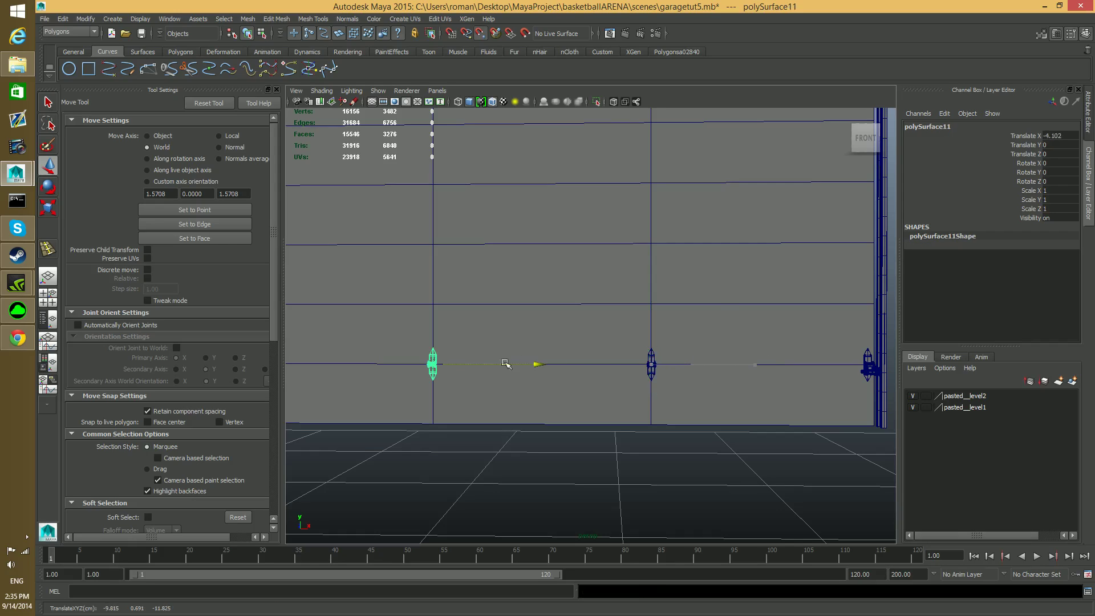
alt+middle_drag(485, 382, 677, 392)
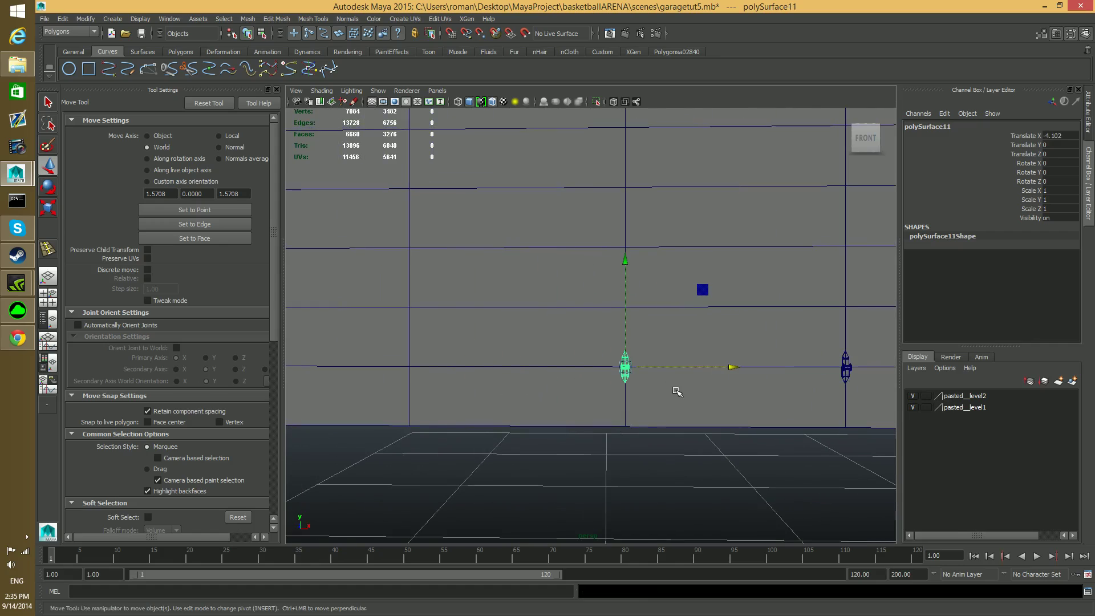
- Duplicate the hinge again with the same offset so the copy sits on the third vertical edge loop, farthest from the roller hinge
key(shift+d)
alt+middle_drag(490, 294, 553, 312)
alt+middle_drag(606, 349, 537, 349)
alt+middle_drag(608, 394, 593, 414)
scroll(593, 415, down, 2)
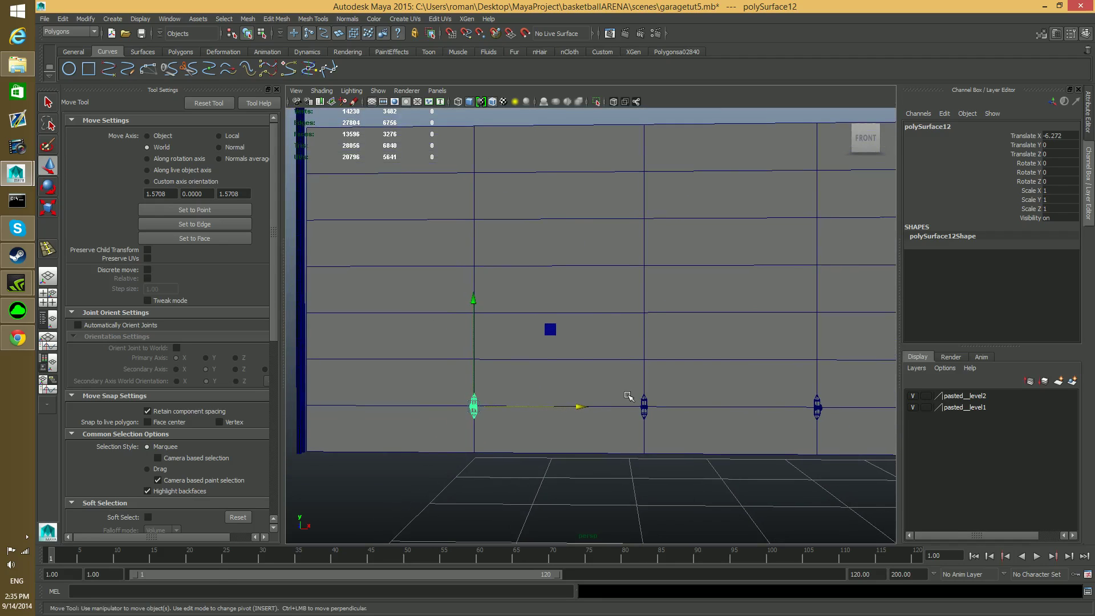
- Add the other two plain hinges to the selection so all three along the lowest panel seam are selected
shift+click(668, 418)
shift+drag(797, 394, 848, 443)
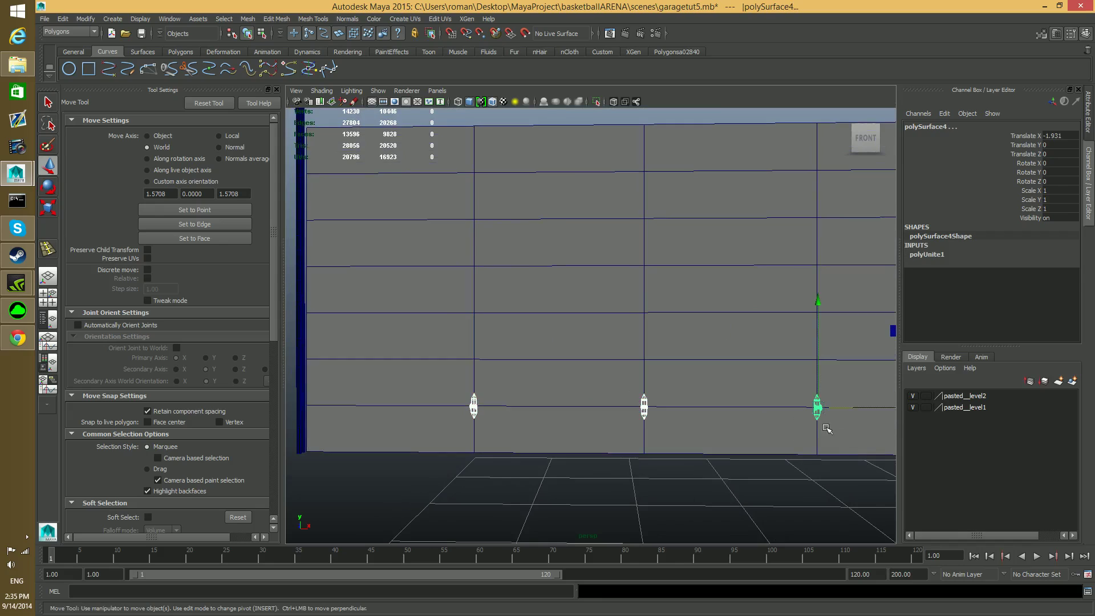
scroll(736, 423, down, 1)
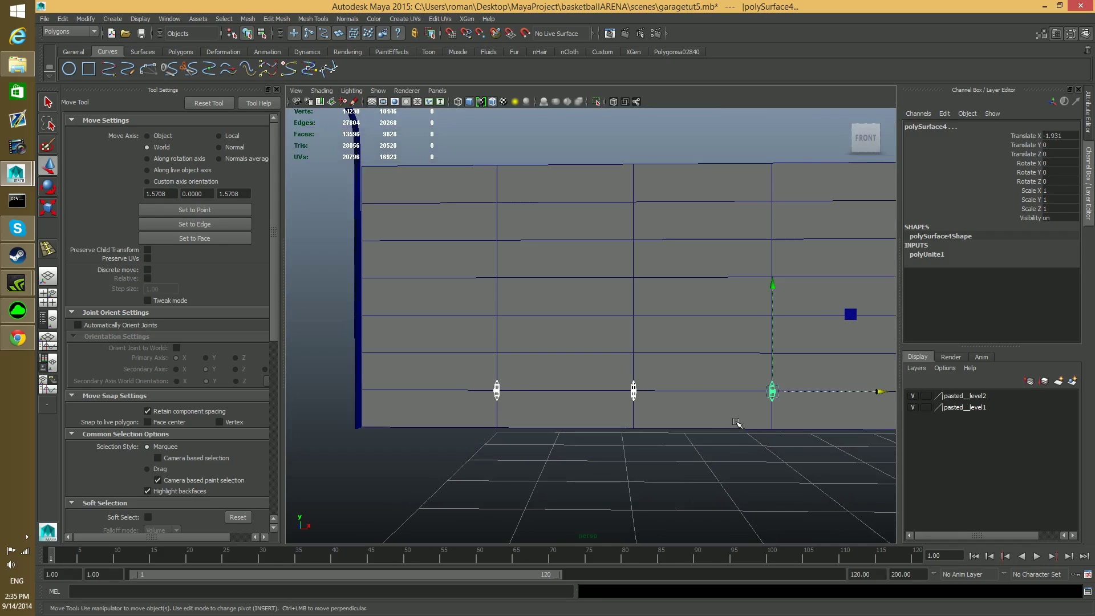
alt+middle_drag(695, 405, 649, 421)
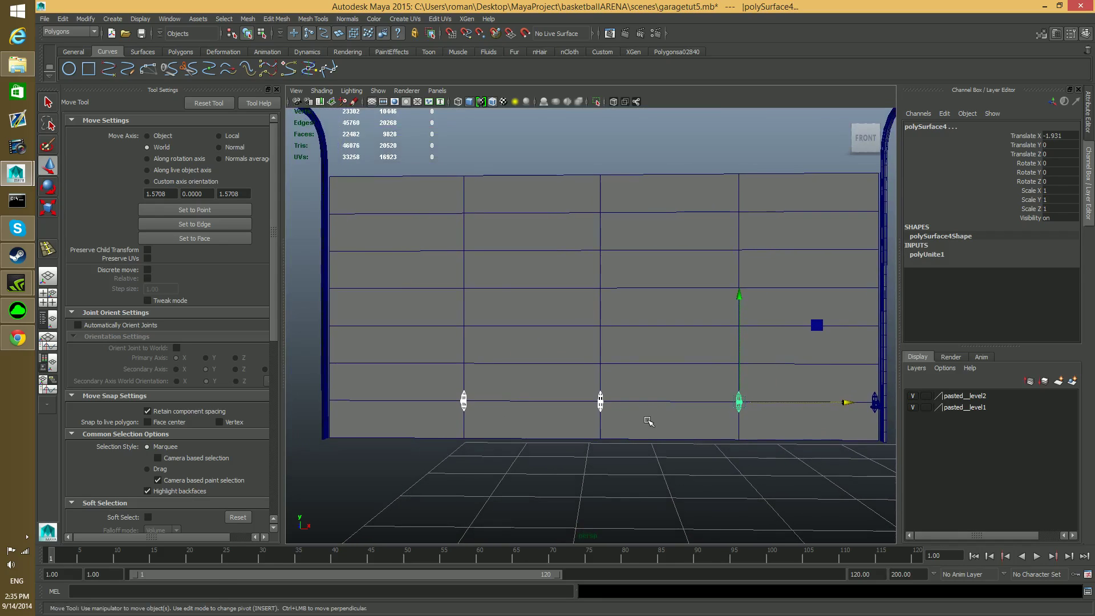
- Duplicate the three selected hinges and snap the copies up to the next panel seam, at Translate Y about 0.597
key(ctrl+d)
key(v)
drag(740, 297, 731, 363)
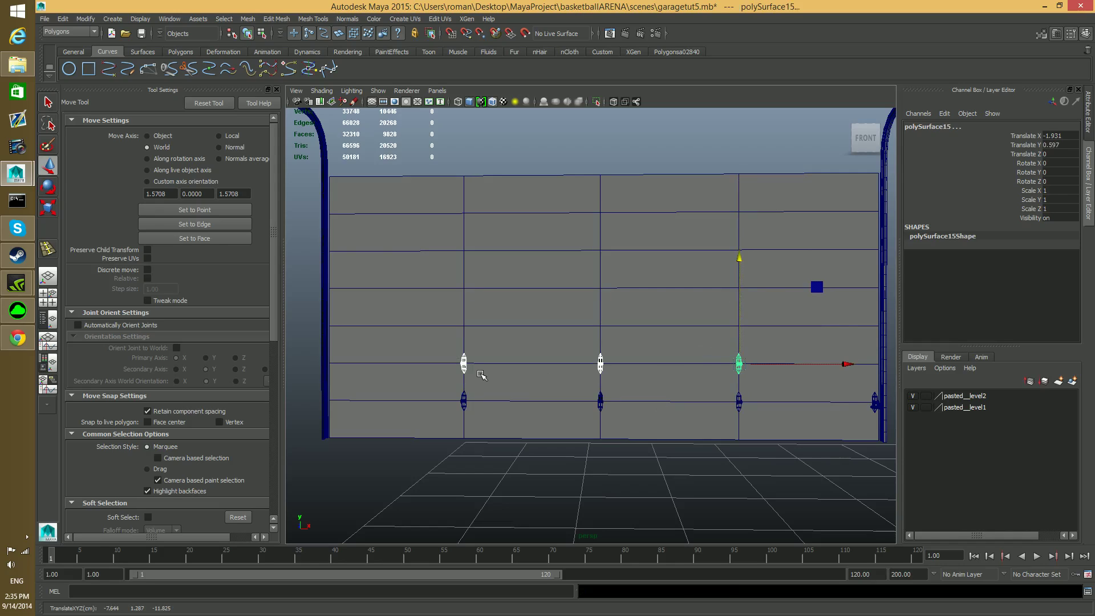
- Repeat the offset duplication four times so each higher panel seam up to the uppermost one gets three hinges
key(shift+d)
key(shift+d)
key(shift+d)
key(shift+d)
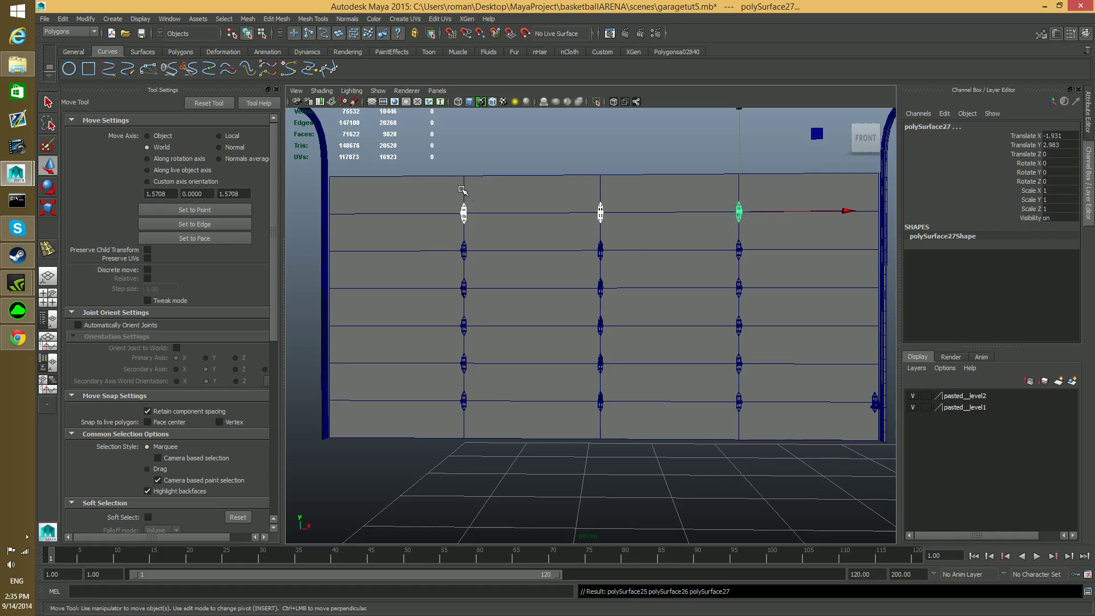
- Select all parts of the roller hinge beside the rail on the lowest panel seam
alt+middle_drag(737, 418, 542, 384)
alt+right_drag(542, 383, 793, 439)
alt+middle_drag(793, 439, 622, 380)
alt+right_drag(622, 380, 657, 390)
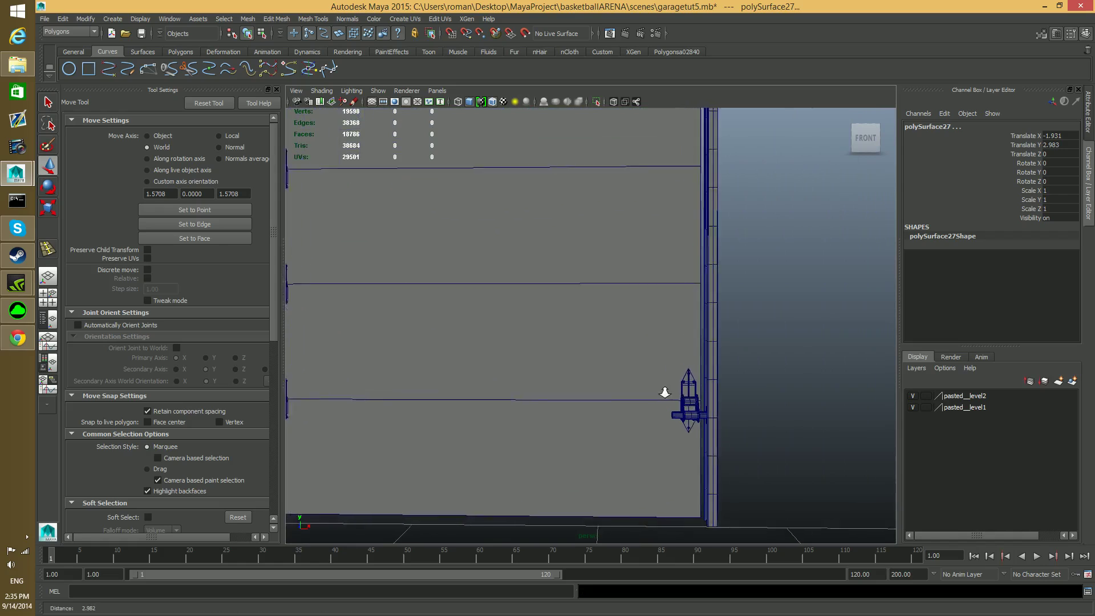
alt+middle_drag(657, 391, 576, 334)
alt+right_drag(575, 334, 628, 345)
click(625, 418)
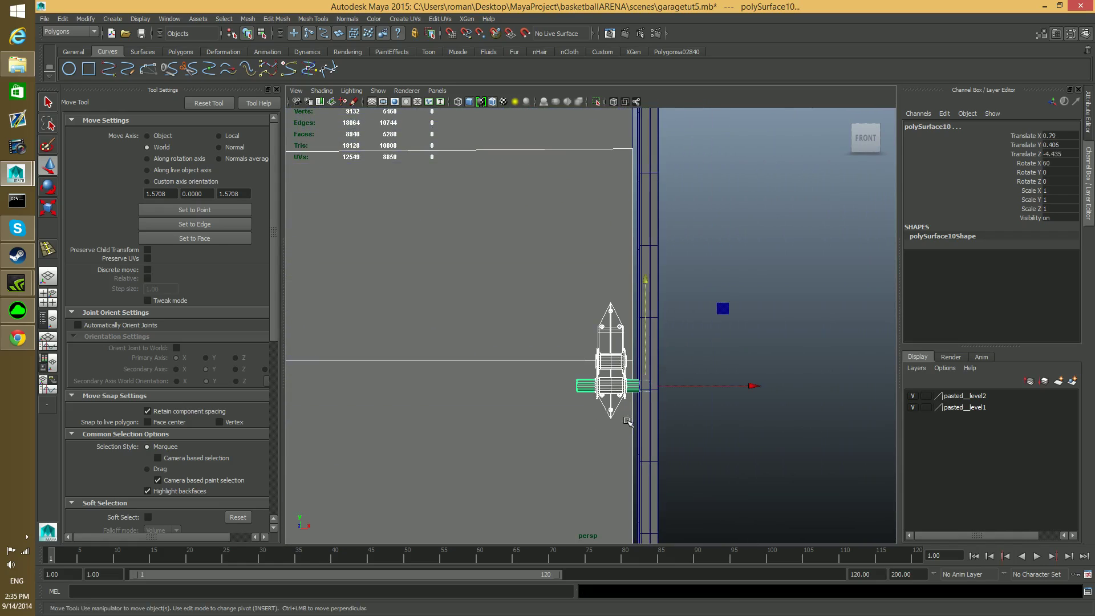
alt+right_drag(539, 372, 617, 402)
scroll(523, 343, down, 4)
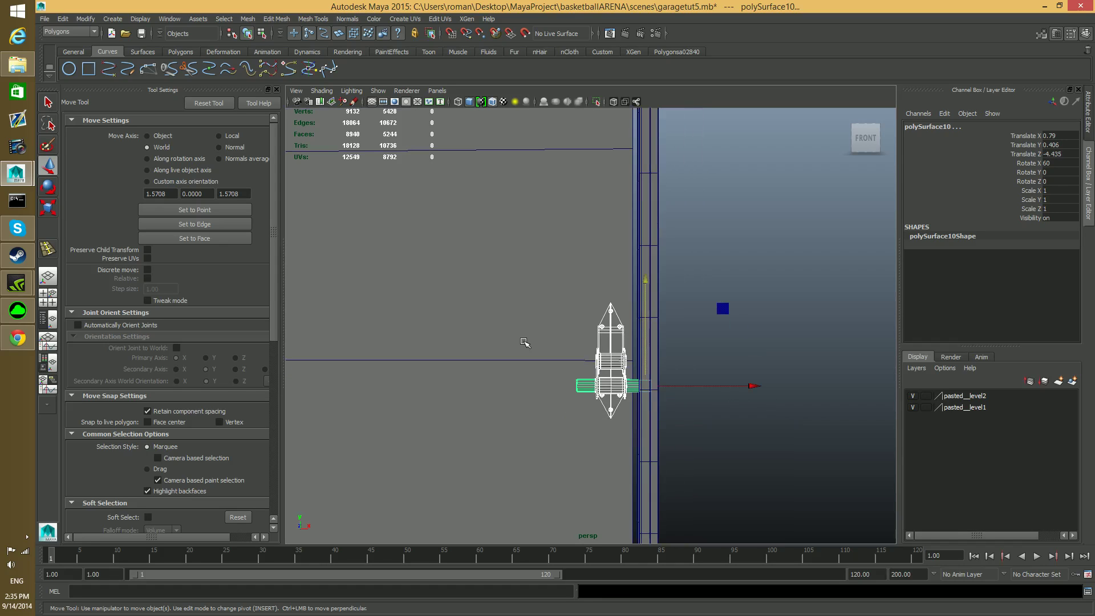
alt+middle_drag(488, 321, 656, 368)
click(657, 368)
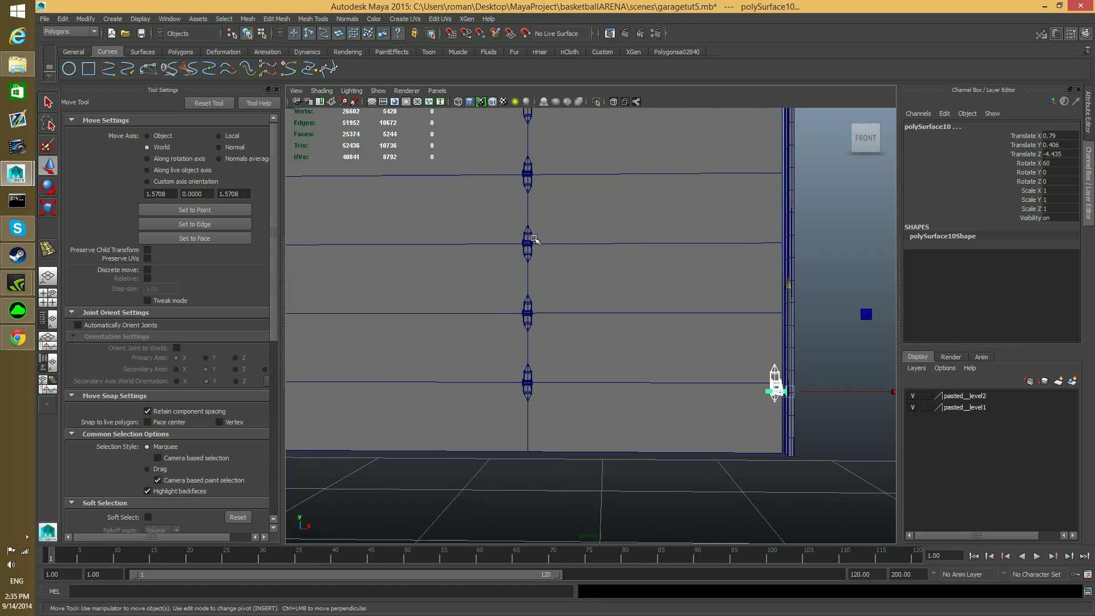
- Examine the hinge columns on the door and the selected roller hinge's position against the rail
scroll(570, 338, up, 4)
alt+middle_drag(570, 338, 595, 281)
alt+middle_drag(740, 410, 525, 257)
mouse_move(738, 499)
alt+middle_down()
mouse_move(650, 391)
mouse_move(459, 209)
alt+middle_up()
alt+middle_drag(632, 330, 574, 312)
scroll(574, 311, up, 3)
alt+right_drag(574, 311, 668, 340)
alt+middle_drag(668, 340, 561, 322)
alt+right_drag(561, 321, 463, 304)
alt+middle_drag(486, 303, 579, 318)
alt+right_drag(579, 319, 421, 301)
alt+middle_drag(402, 294, 351, 276)
alt+right_drag(437, 305, 642, 354)
alt+middle_drag(528, 282, 521, 309)
alt+right_drag(525, 304, 586, 275)
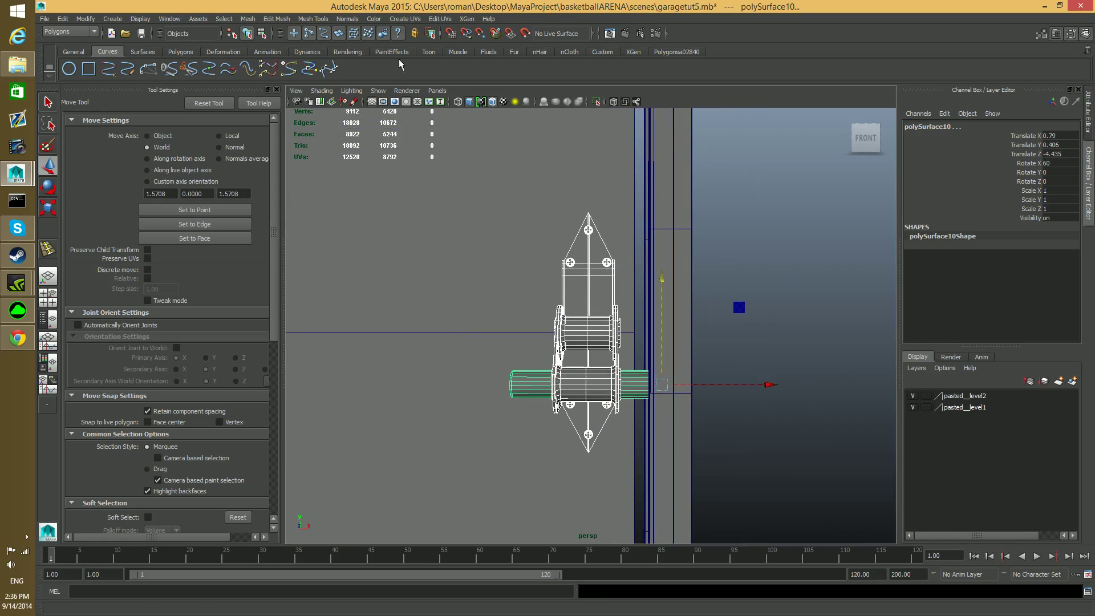
- Combine the roller hinge parts into one mesh and center its pivot
click(248, 19)
click(265, 34)
click(85, 19)
click(107, 120)
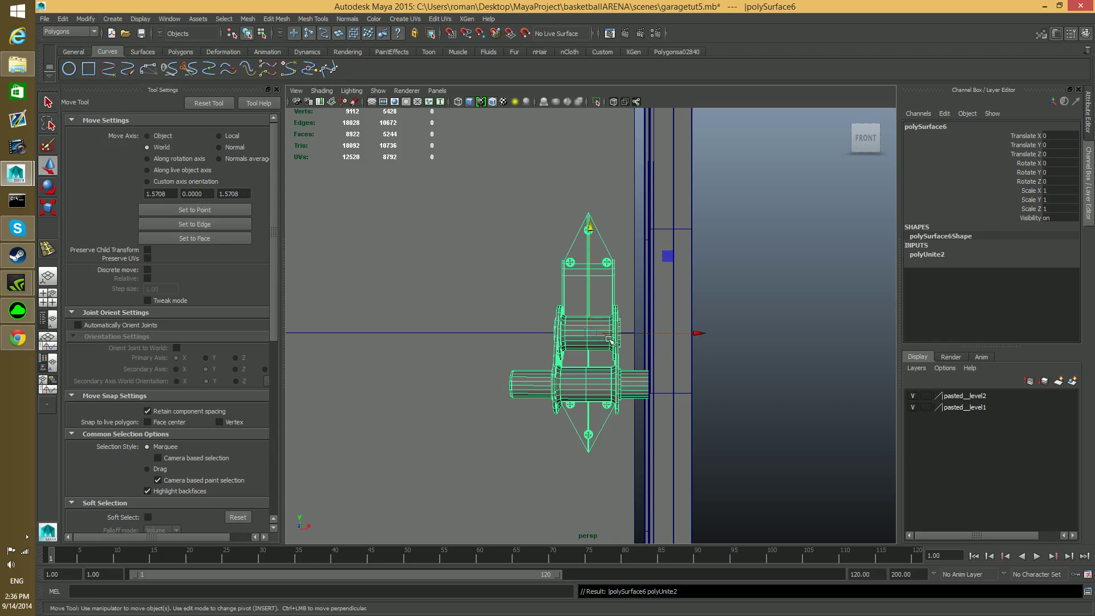
- Check the combined roller hinge's placement against the seam and rail in the perspective and side views
scroll(631, 369, down, 2)
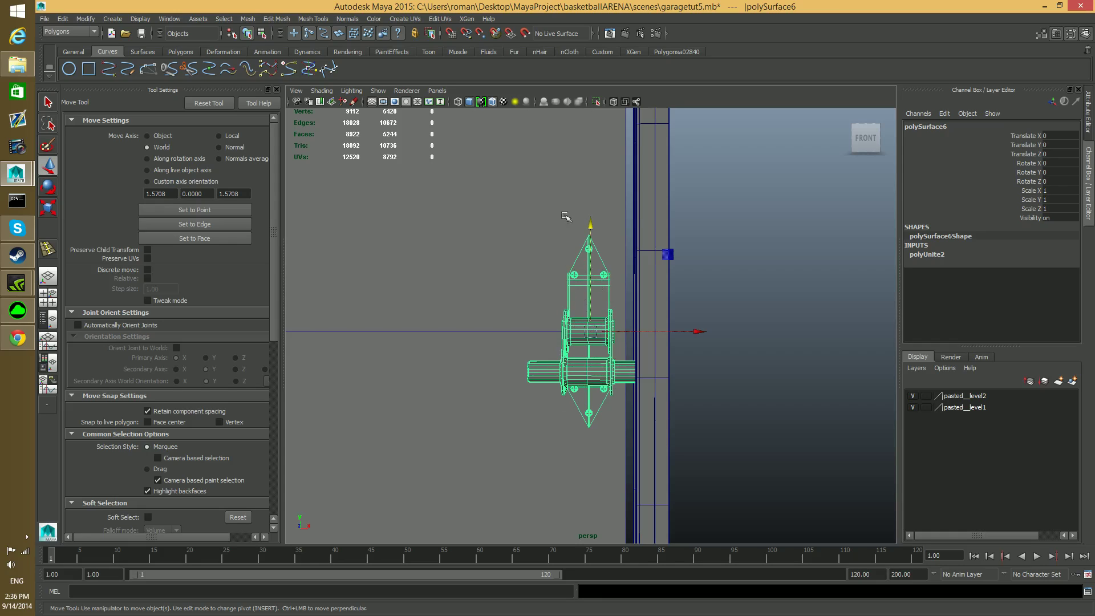
alt+middle_drag(586, 339, 654, 324)
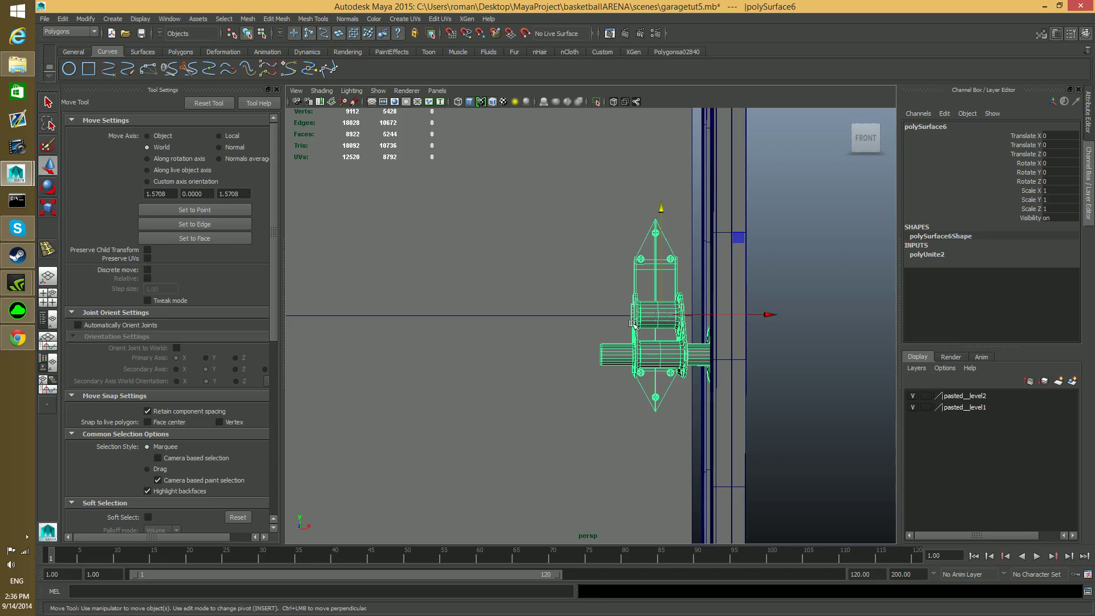
alt+middle_drag(640, 332, 612, 351)
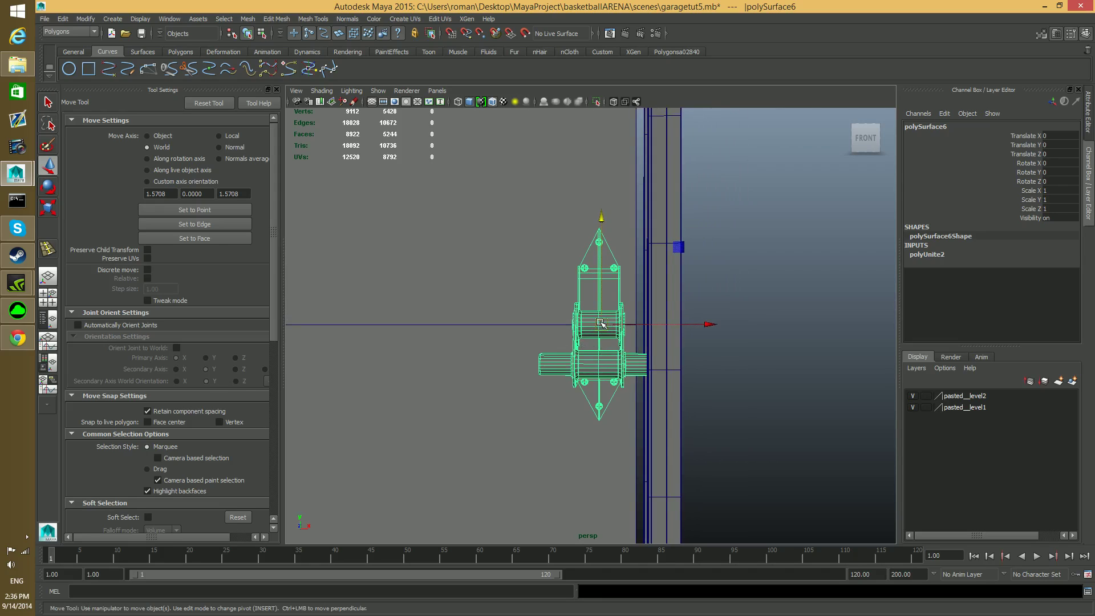
key(space)
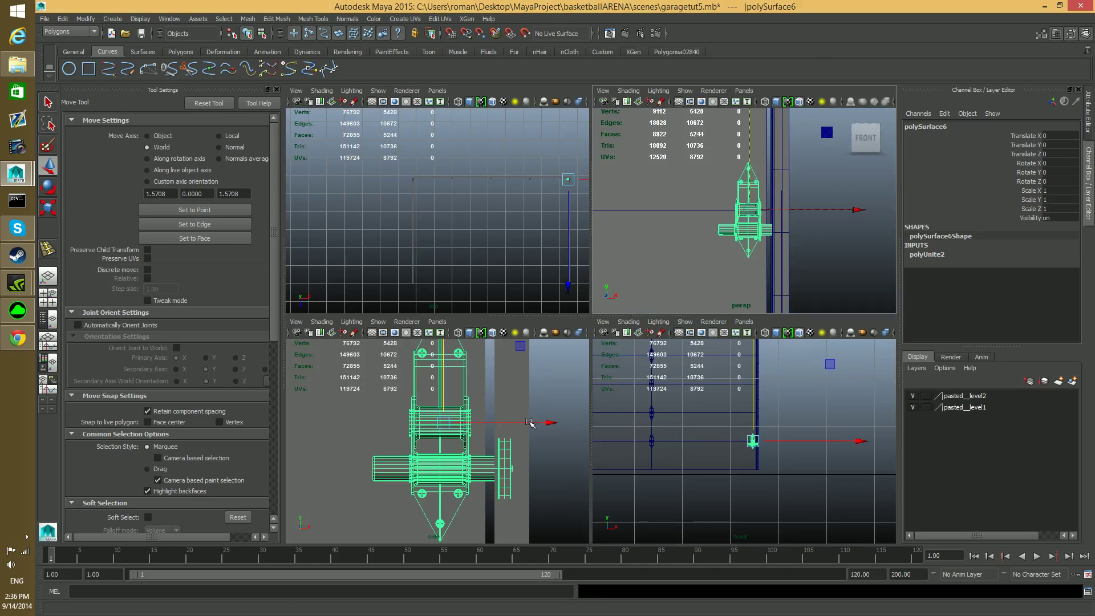
scroll(430, 427, up, 2)
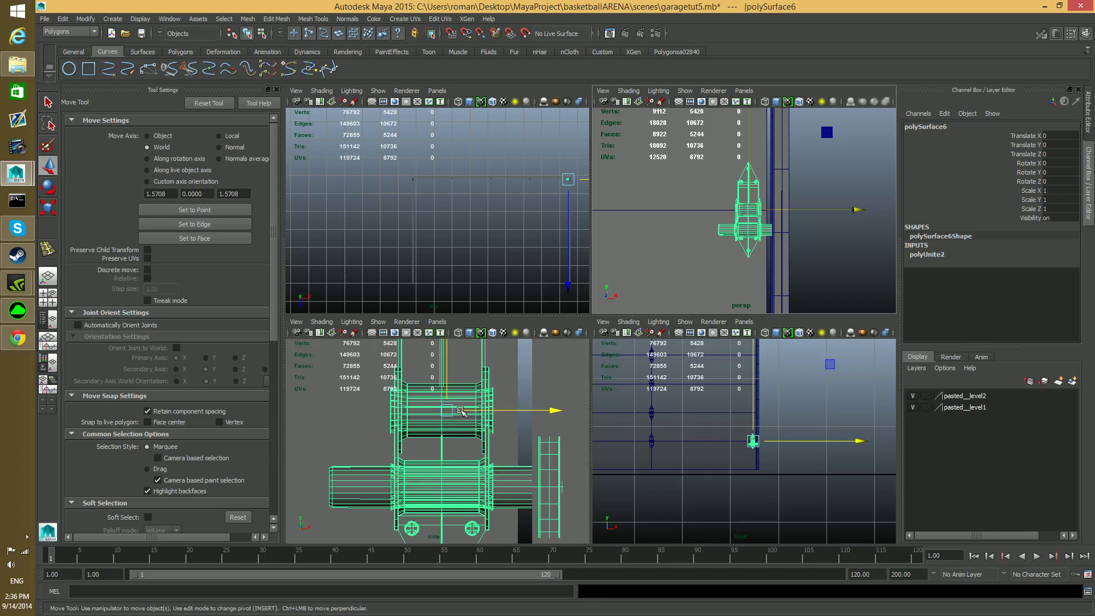
scroll(456, 411, down, 6)
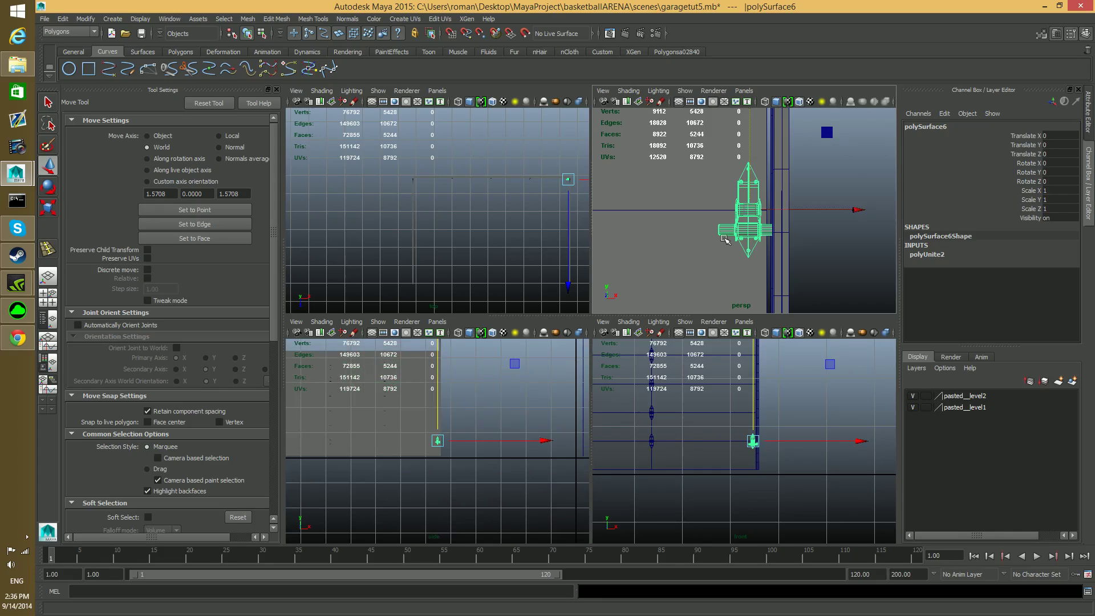
key(space)
alt+middle_drag(574, 334, 579, 355)
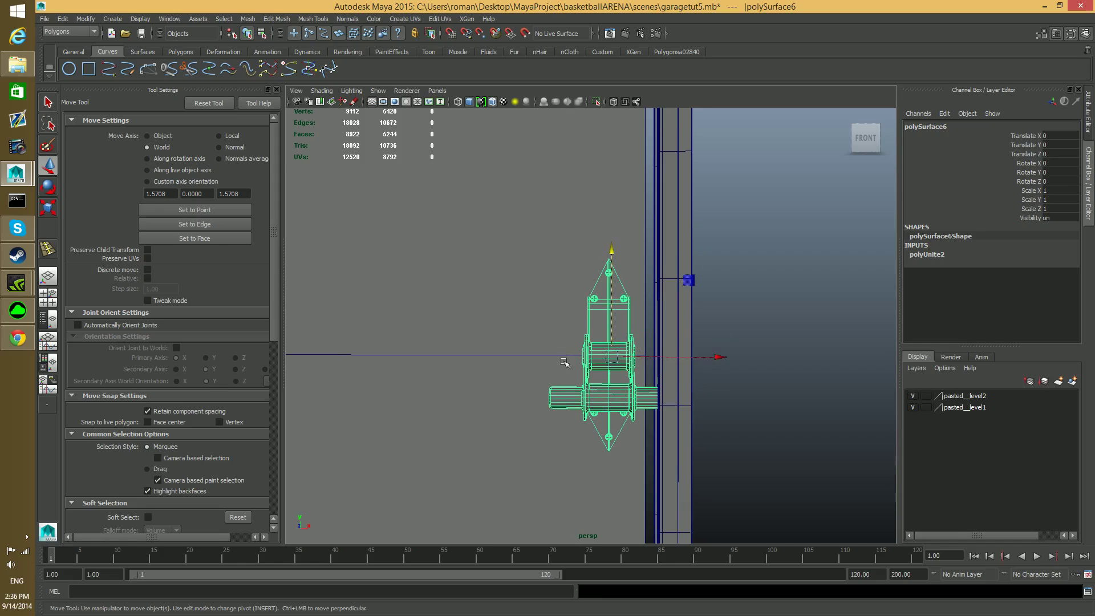
scroll(548, 360, down, 3)
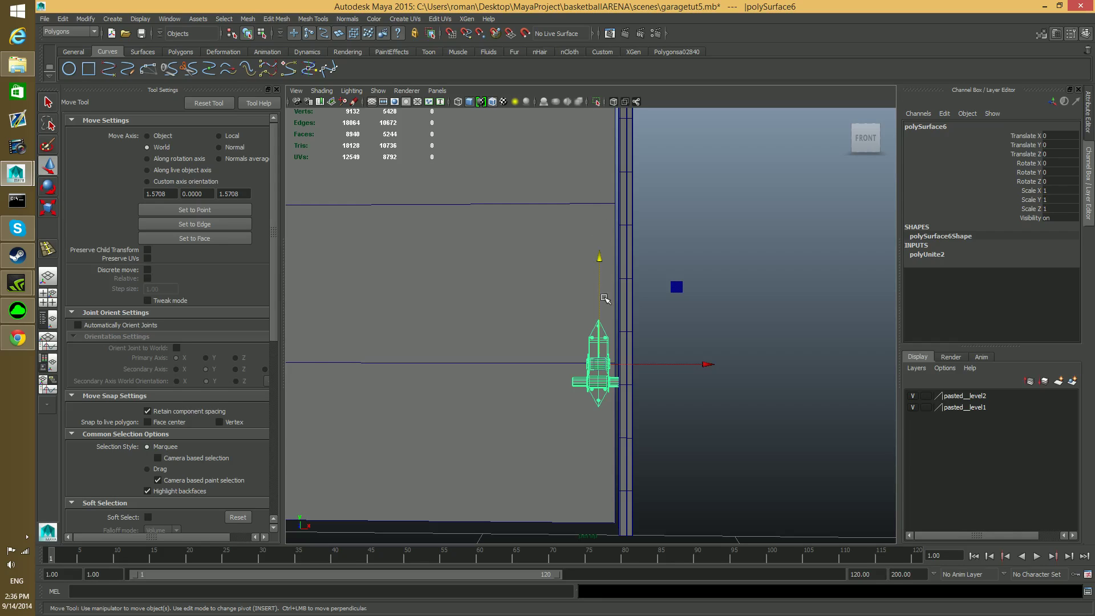
- Duplicate the combined roller hinge and snap the copy up to the second panel seam, at Translate Y about 0.596
drag(598, 261, 602, 249)
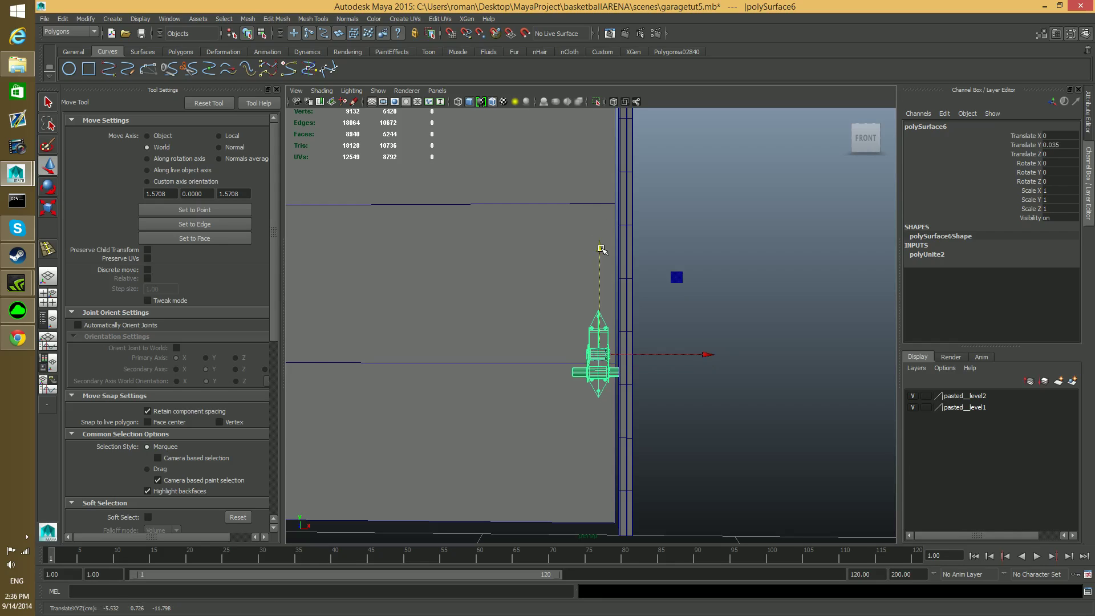
key(ctrl+z)
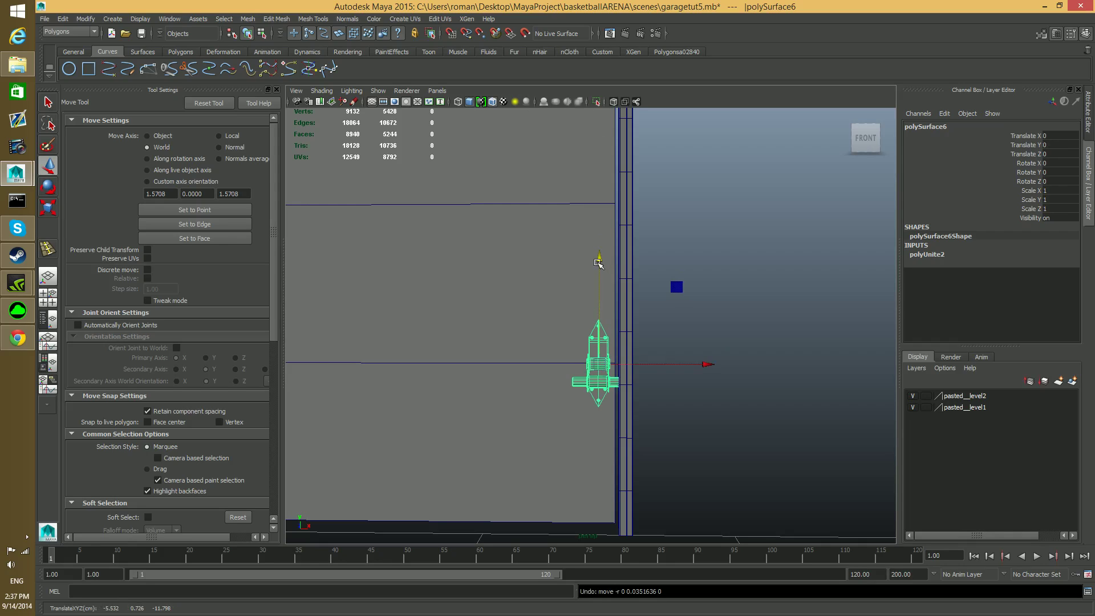
key(ctrl+d)
key(v)
click(599, 261)
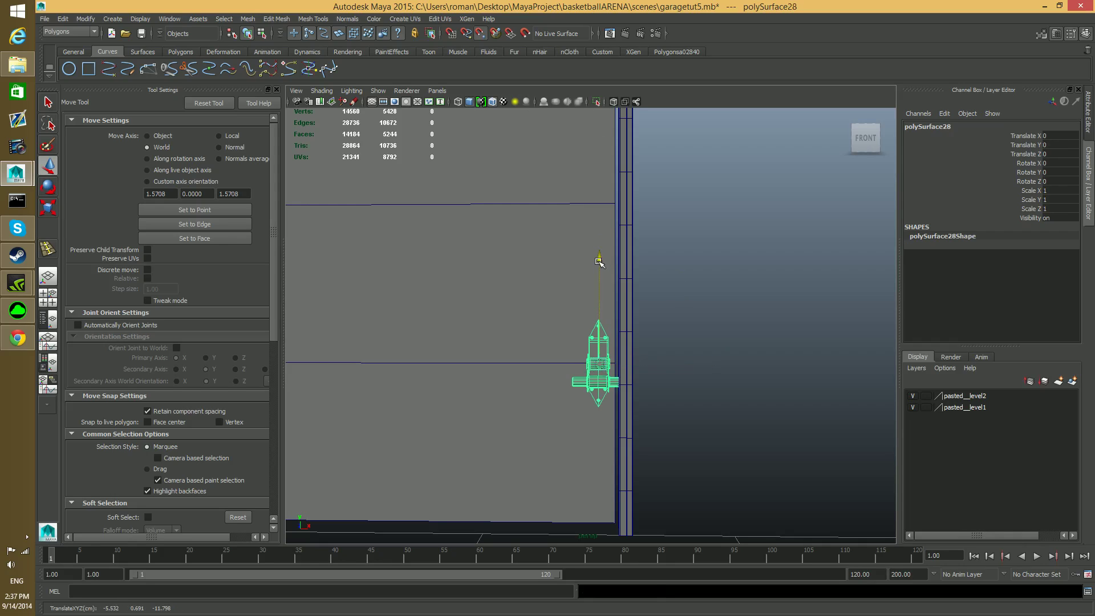
drag(598, 261, 595, 216)
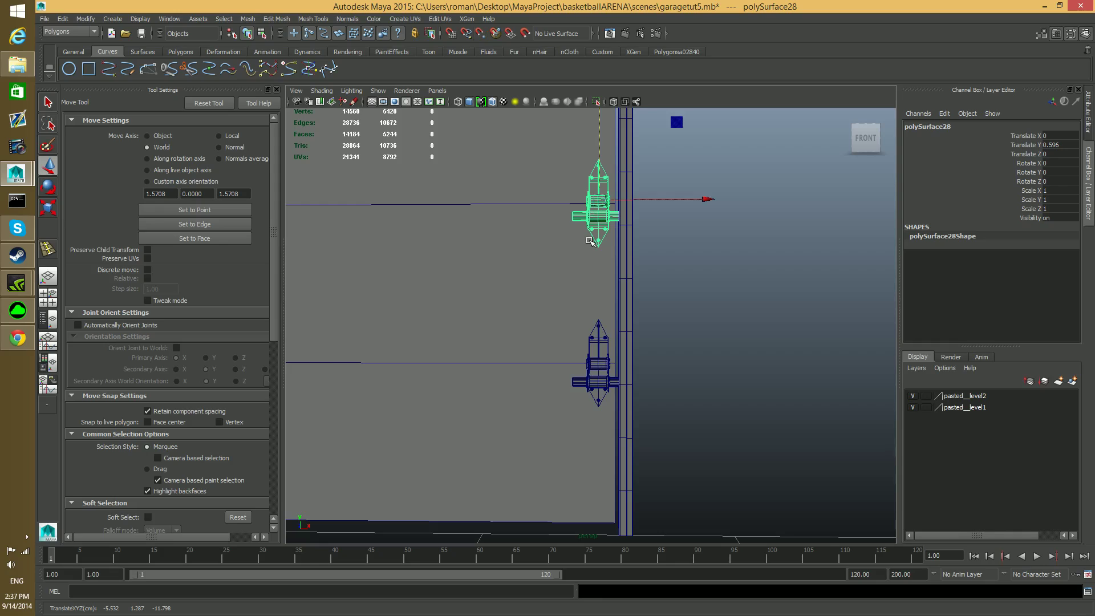
alt+middle_drag(588, 256, 595, 298)
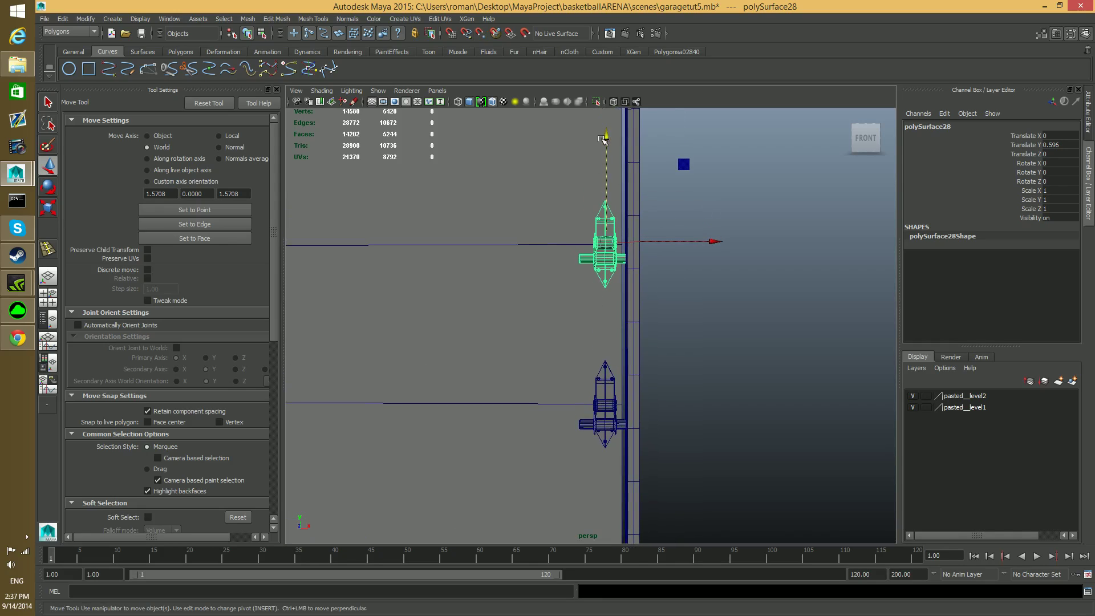
key(v)
drag(603, 140, 616, 260)
alt+middle_drag(608, 223, 608, 255)
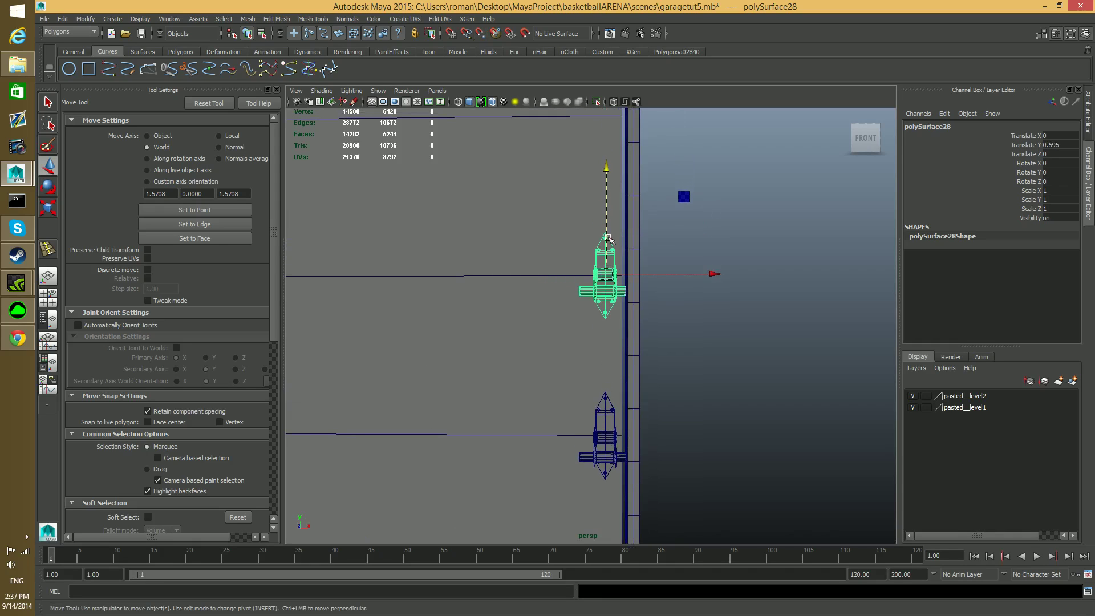
- Maximize the front view and examine how the copied roller hinge lines up with the seam and rail
key(space)
key(space)
scroll(692, 403, up, 2)
scroll(657, 293, up, 3)
alt+middle_drag(656, 290, 622, 381)
key(f)
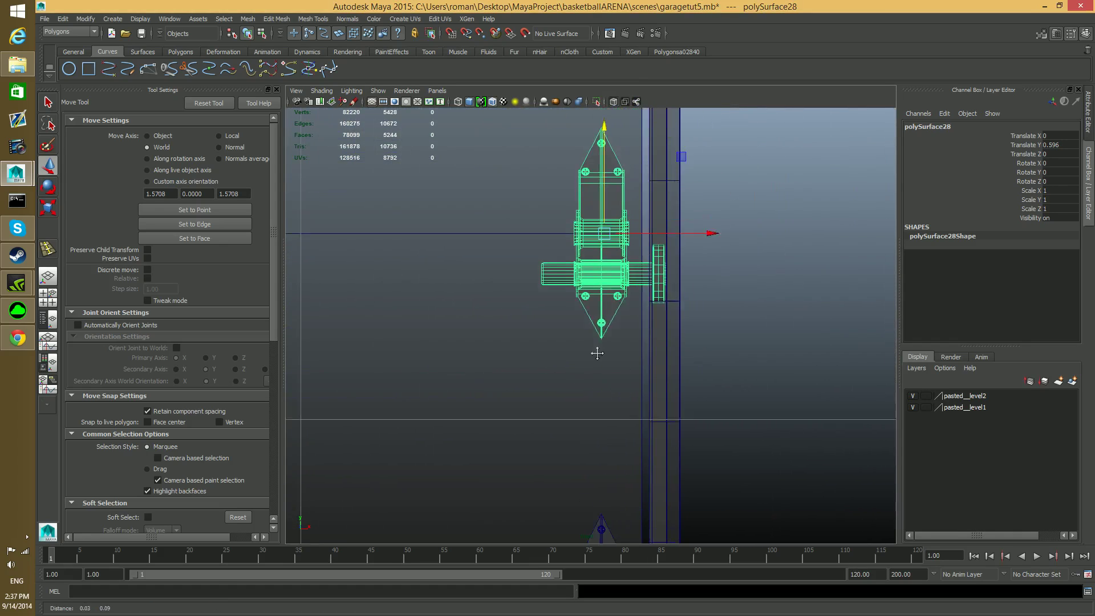
alt+middle_drag(620, 237, 608, 307)
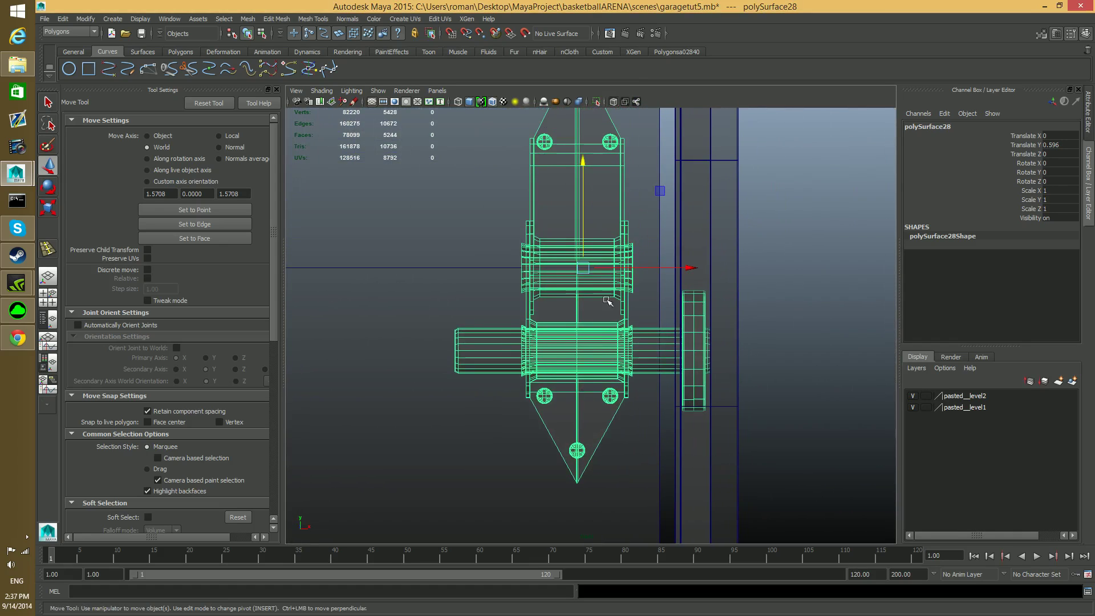
alt+right_drag(612, 278, 568, 278)
scroll(599, 288, up, 3)
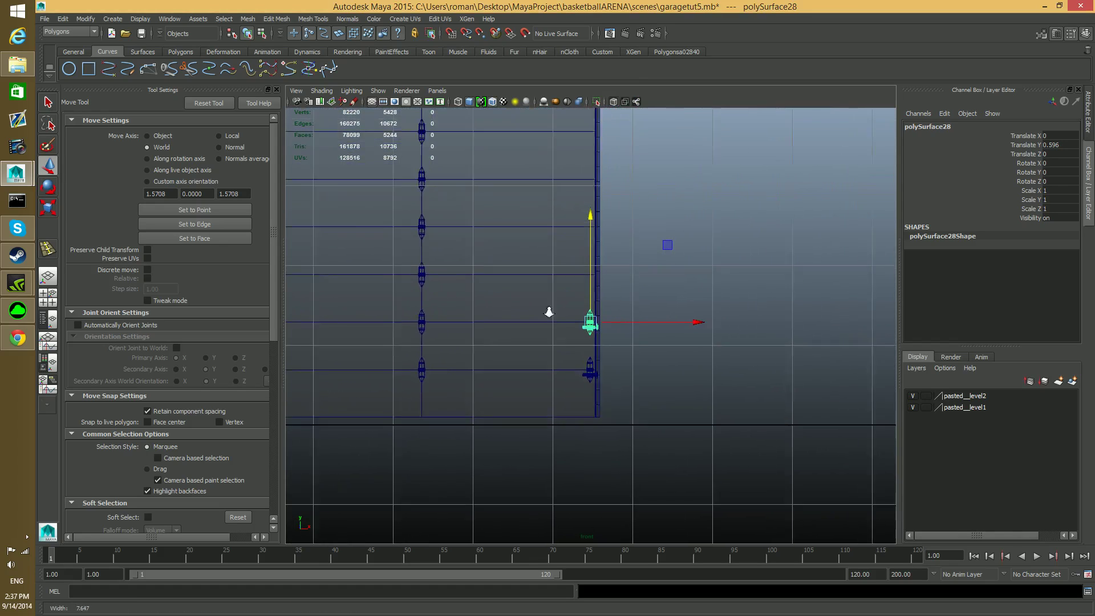
- Repeat the roller hinge duplication four times with the same offset, up to Translate Y 2.982, and check the column
key(shift+d)
key(shift+d)
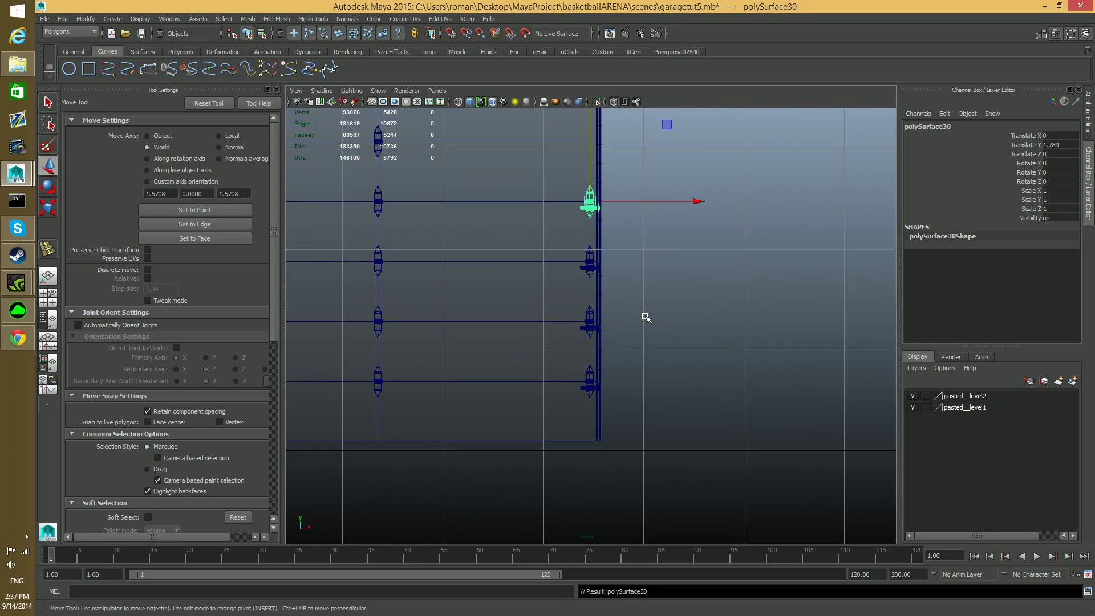
key(shift+d)
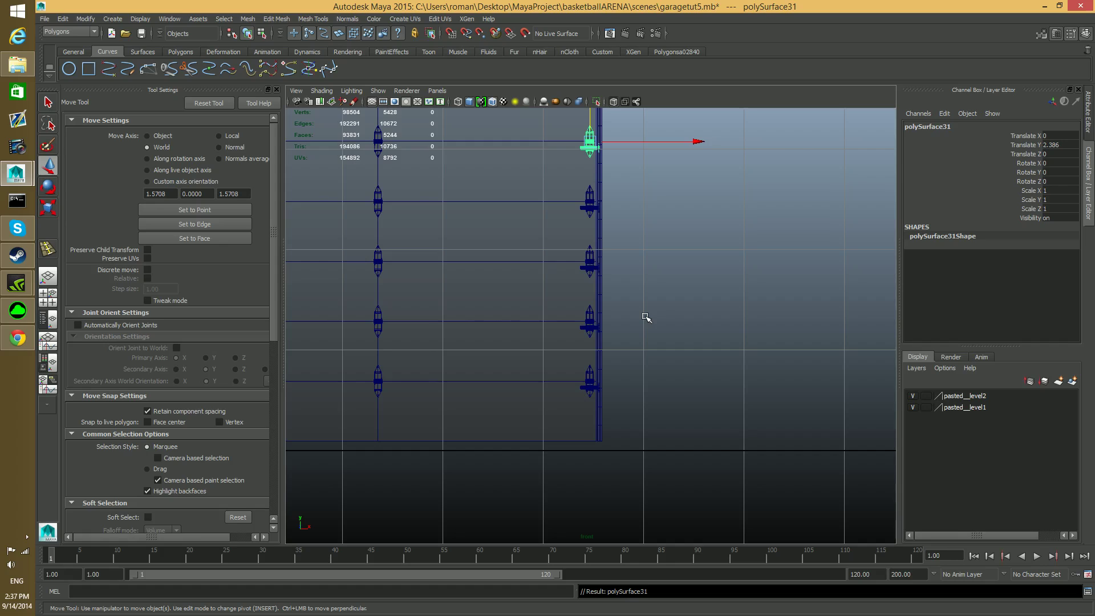
alt+middle_drag(646, 318, 660, 403)
key(shift+d)
scroll(617, 303, up, 1)
alt+middle_drag(619, 321, 634, 379)
scroll(636, 323, up, 3)
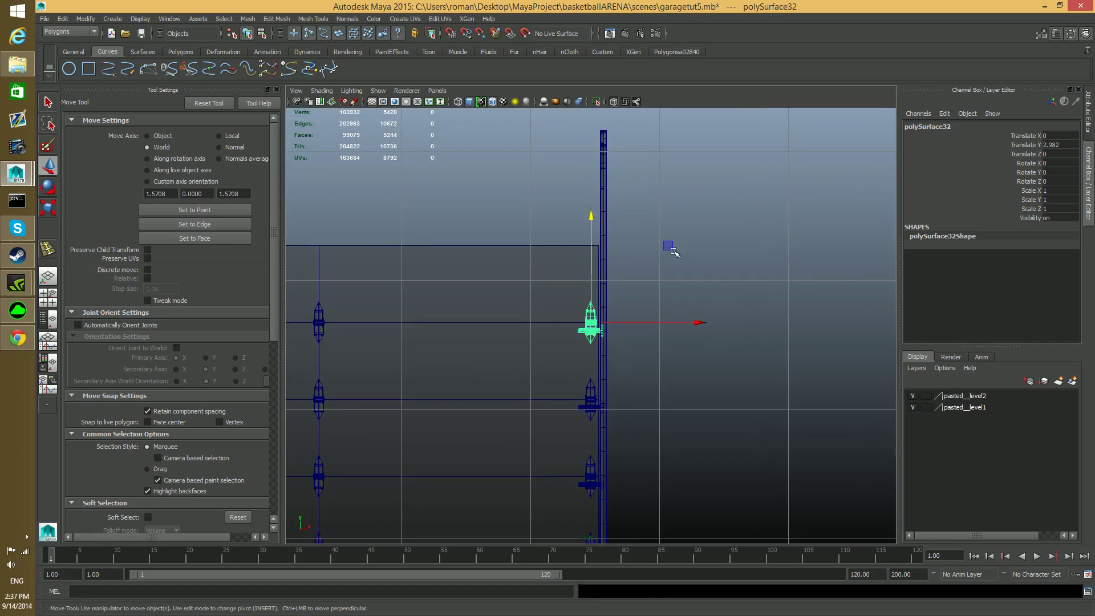
alt+middle_drag(626, 383, 627, 252)
alt+middle_drag(626, 439, 623, 363)
alt+middle_drag(637, 435, 633, 384)
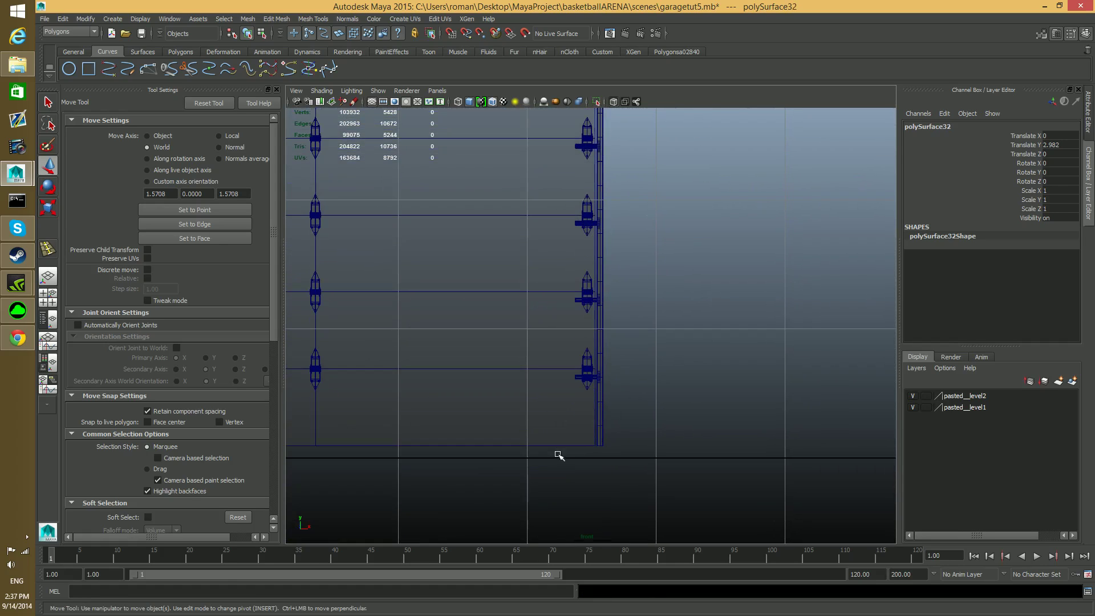
- Duplicate the uppermost roller hinge once more with the same offset onto the door's top edge, at Translate Y 3.579
key(f)
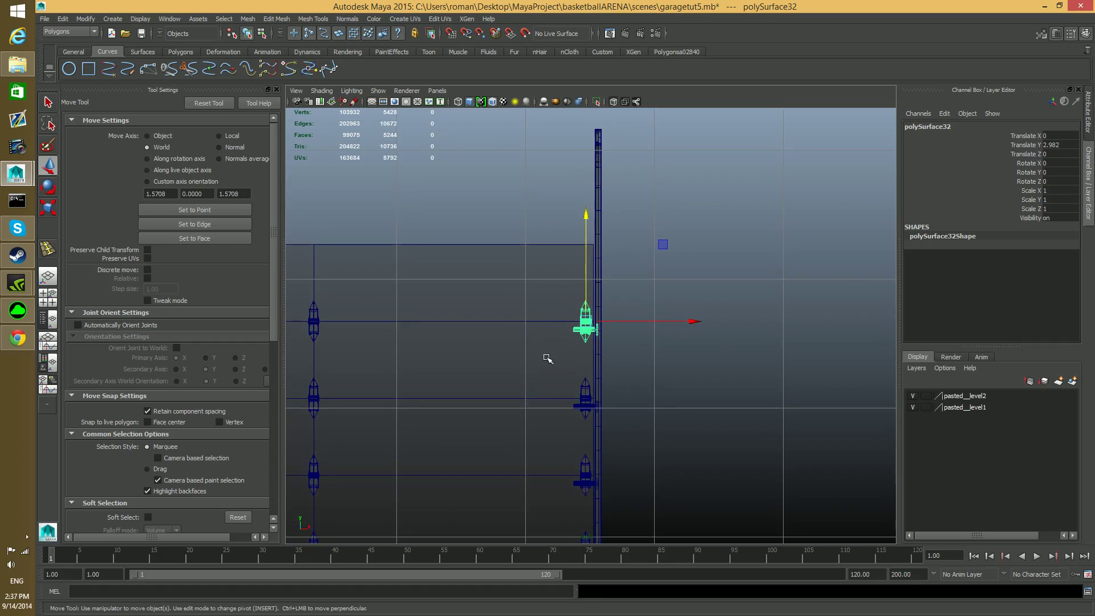
alt+right_drag(908, 426, 936, 435)
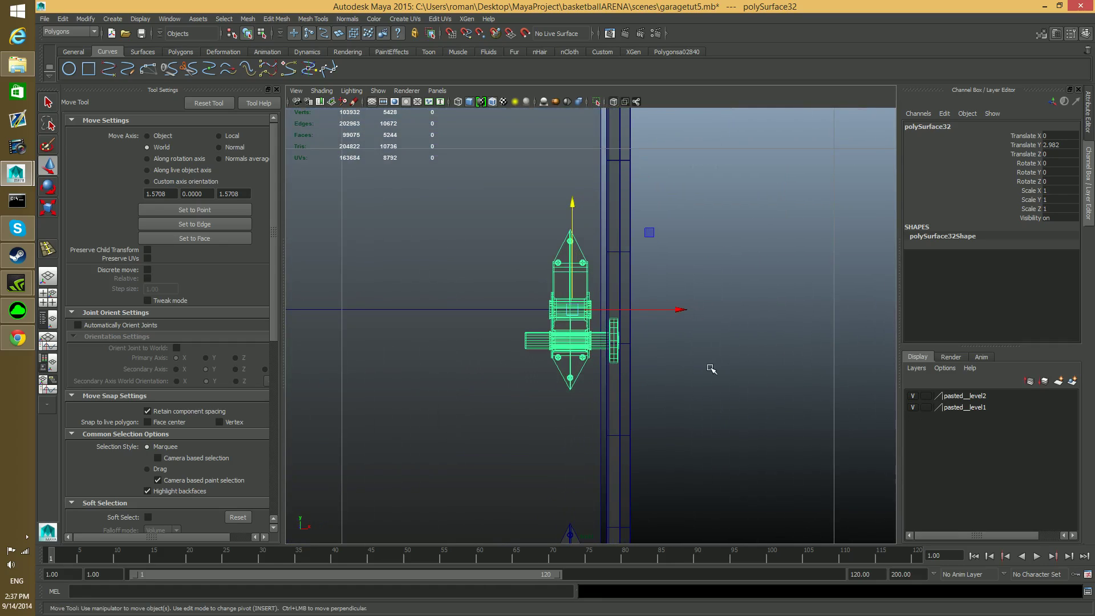
key(shift+d)
alt+middle_drag(688, 379, 693, 485)
alt+middle_drag(692, 314, 700, 420)
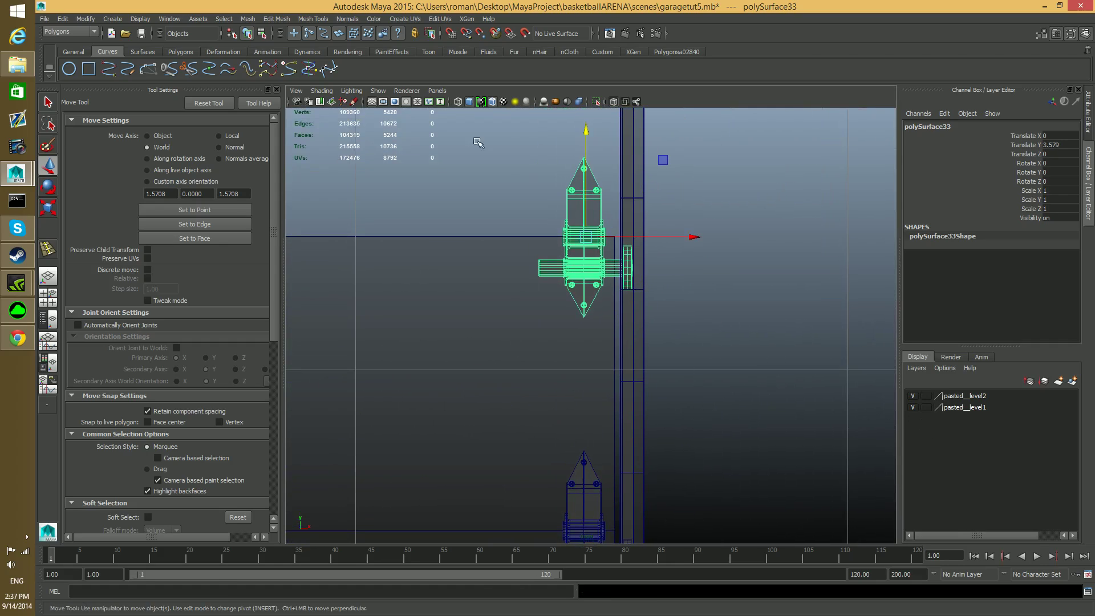
- Separate the topmost roller hinge into its parts and delete the upper plate, screws and knuckle around the door's top edge
click(248, 19)
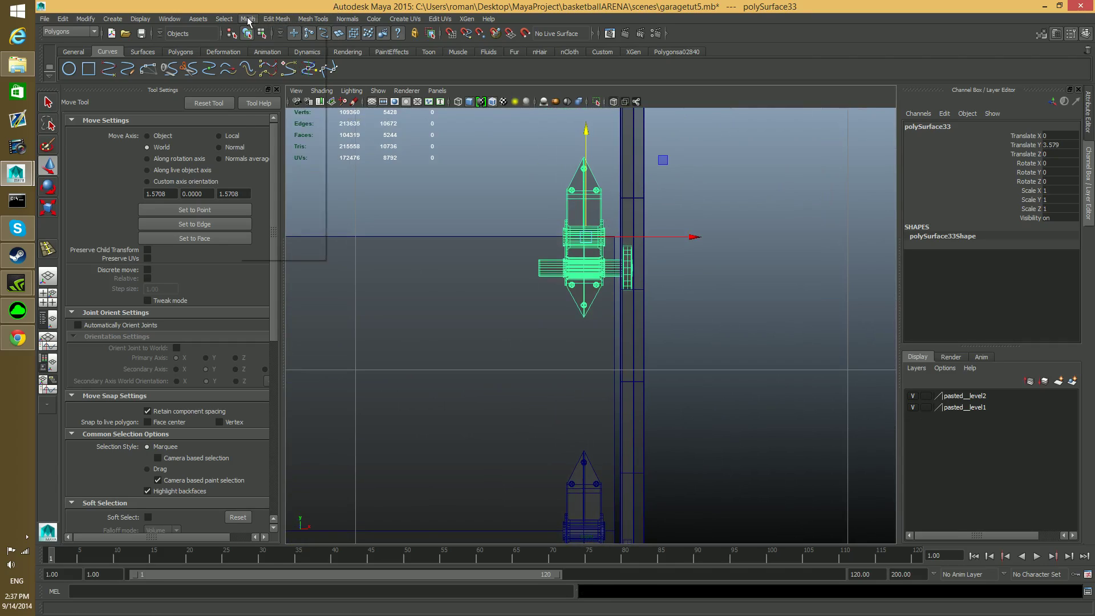
click(251, 84)
drag(519, 166, 618, 211)
key(Delete)
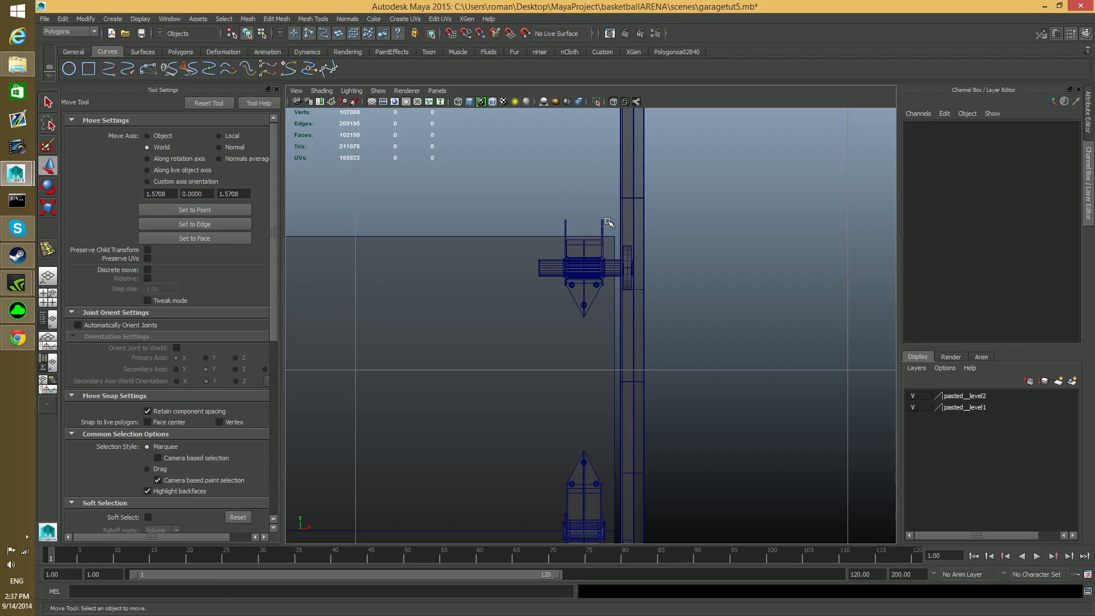
alt+drag(586, 247, 588, 233)
key(space)
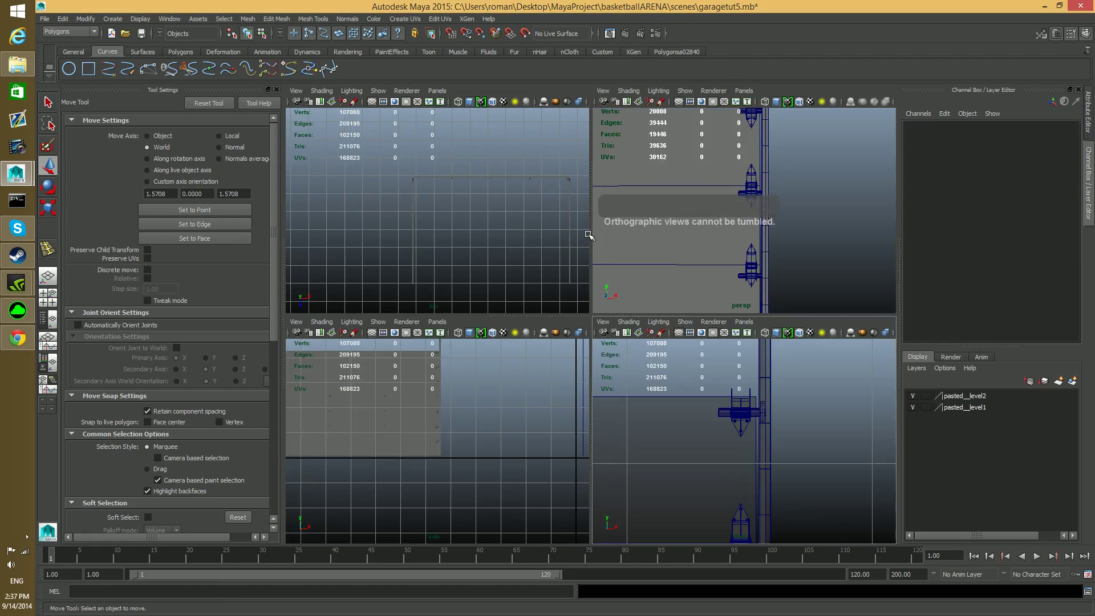
- Examine the topmost roller hinge from the front and side against the door's top edge and the rail
key(space)
alt+middle_drag(665, 213, 626, 395)
alt+middle_drag(626, 256, 627, 392)
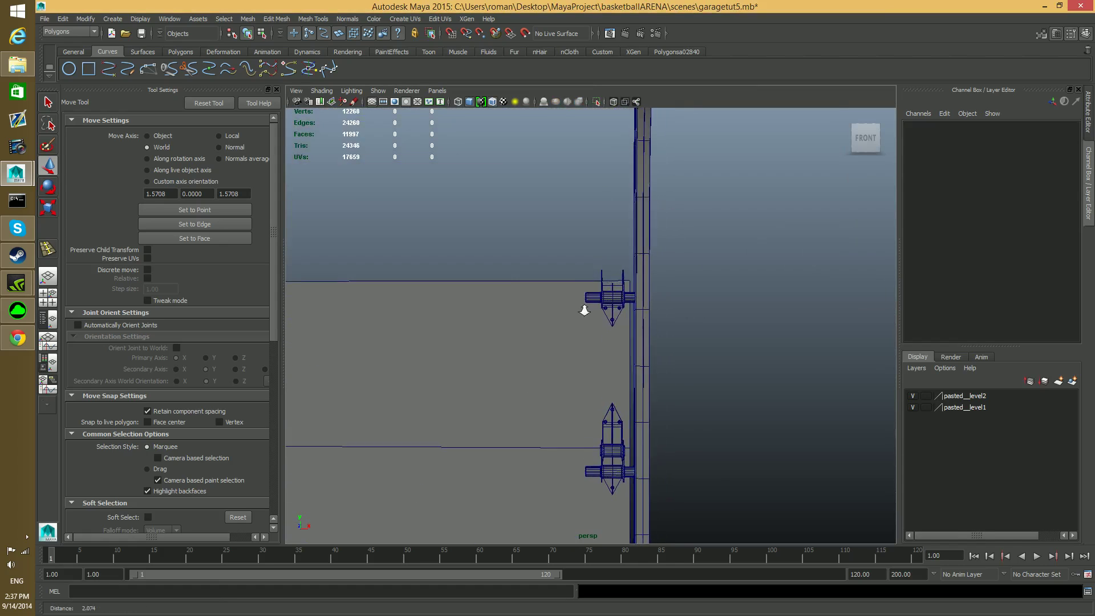
alt+right_drag(579, 306, 755, 351)
alt+drag(754, 350, 797, 335)
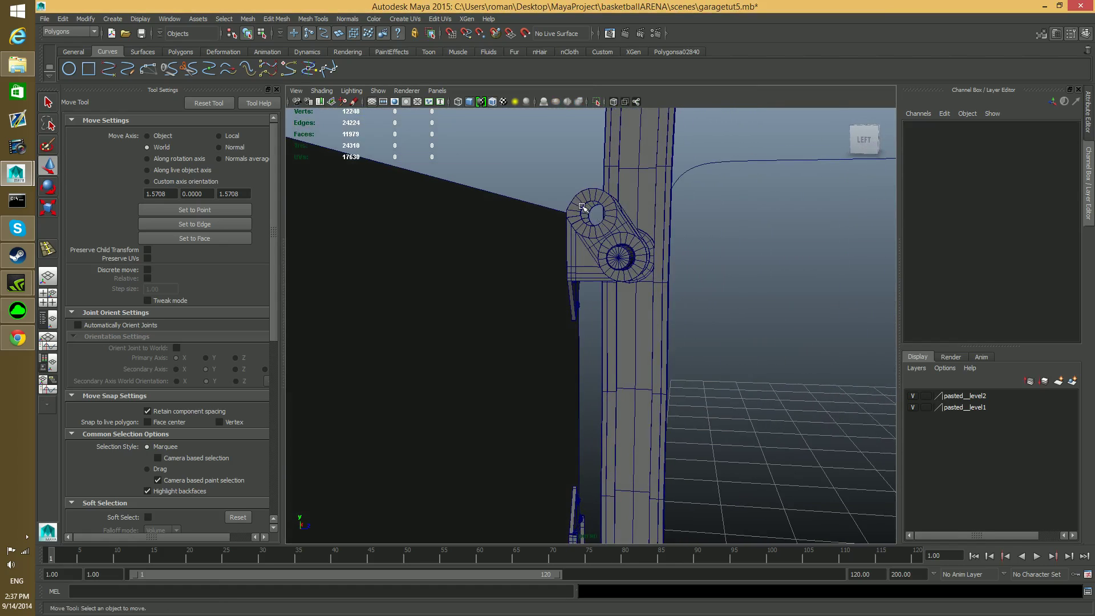
alt+drag(607, 225, 649, 305)
scroll(632, 332, down, 3)
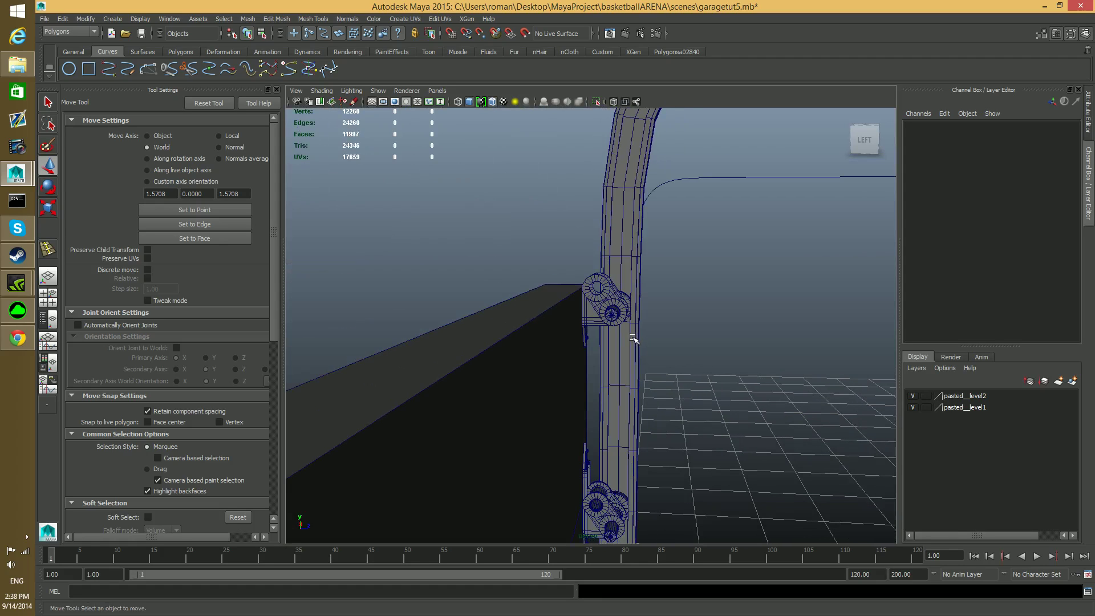
alt+drag(579, 294, 558, 302)
alt+middle_drag(573, 314, 582, 248)
alt+right_drag(671, 294, 477, 303)
alt+middle_drag(477, 304, 573, 269)
- Select the column of roller hinges along the rail and inspect how the copies sit on the panel seams
drag(603, 425, 612, 602)
alt+middle_drag(605, 436, 614, 313)
alt+drag(613, 314, 603, 341)
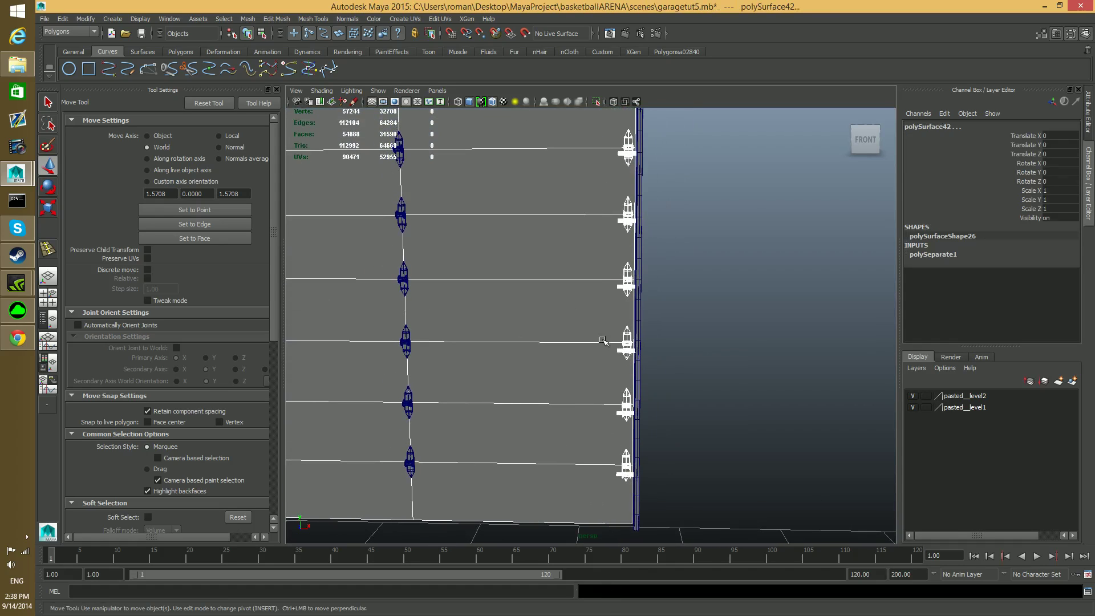
alt+middle_drag(621, 465, 580, 338)
alt+right_drag(580, 326, 761, 408)
alt+right_drag(582, 383, 702, 422)
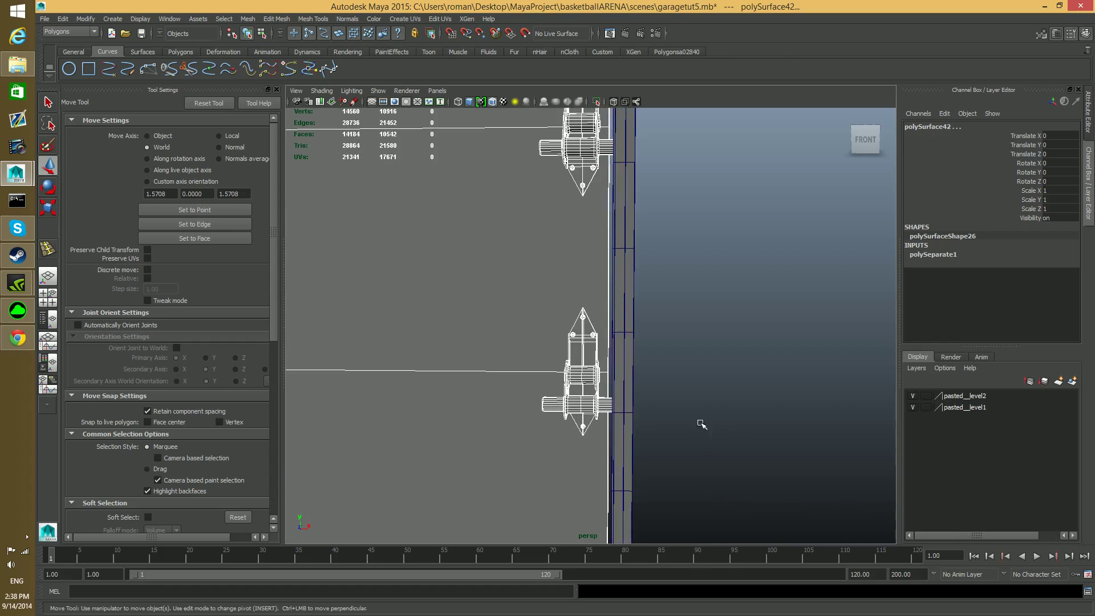
alt+middle_drag(537, 394, 535, 355)
alt+right_drag(539, 274, 593, 253)
alt+middle_drag(531, 235, 540, 327)
alt+middle_drag(581, 264, 581, 328)
alt+right_drag(693, 328, 551, 285)
alt+middle_drag(570, 246, 573, 334)
- Select all remaining parts of the topmost roller hinge and duplicate them in place
click(572, 221)
click(603, 263)
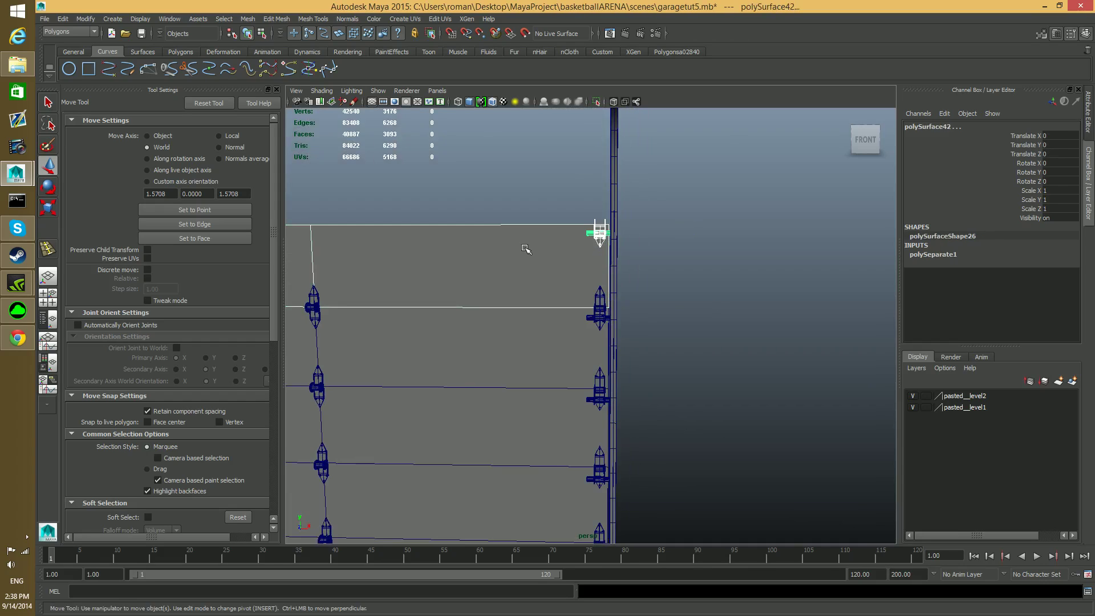
alt+right_drag(526, 249, 536, 194)
alt+middle_drag(557, 262, 569, 337)
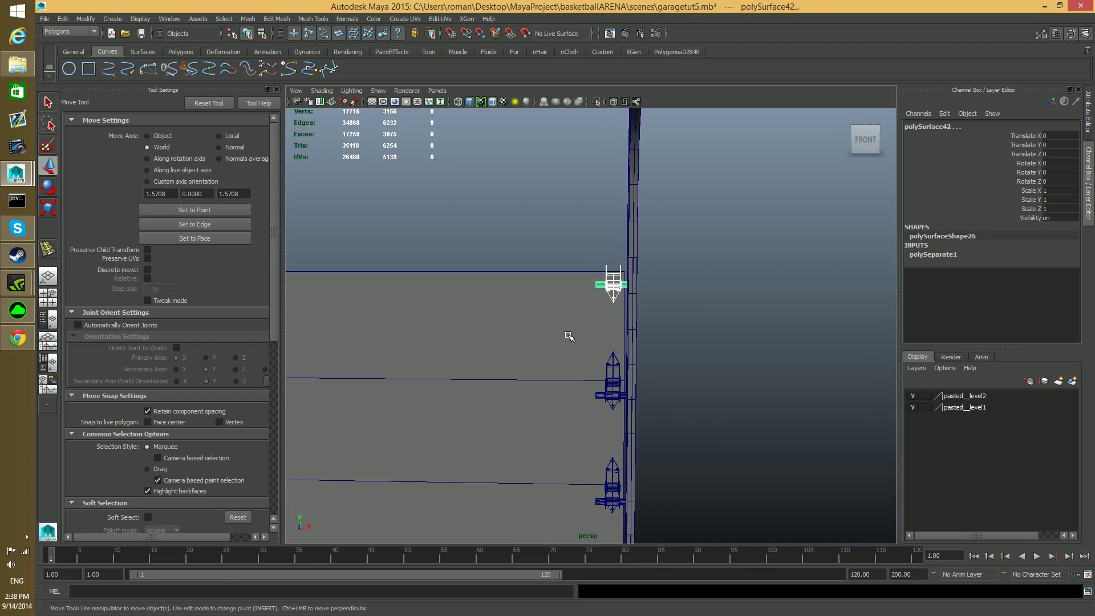
key(ctrl+d)
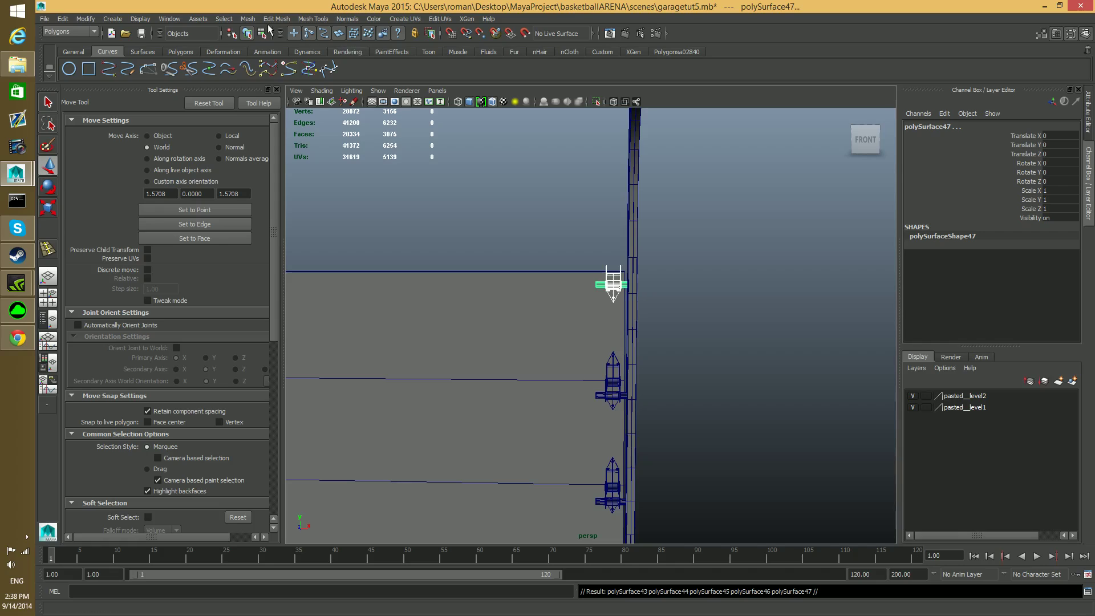
- Try combining the duplicated hinge parts into one mesh with a centered pivot, and undo the combine
click(248, 19)
click(267, 51)
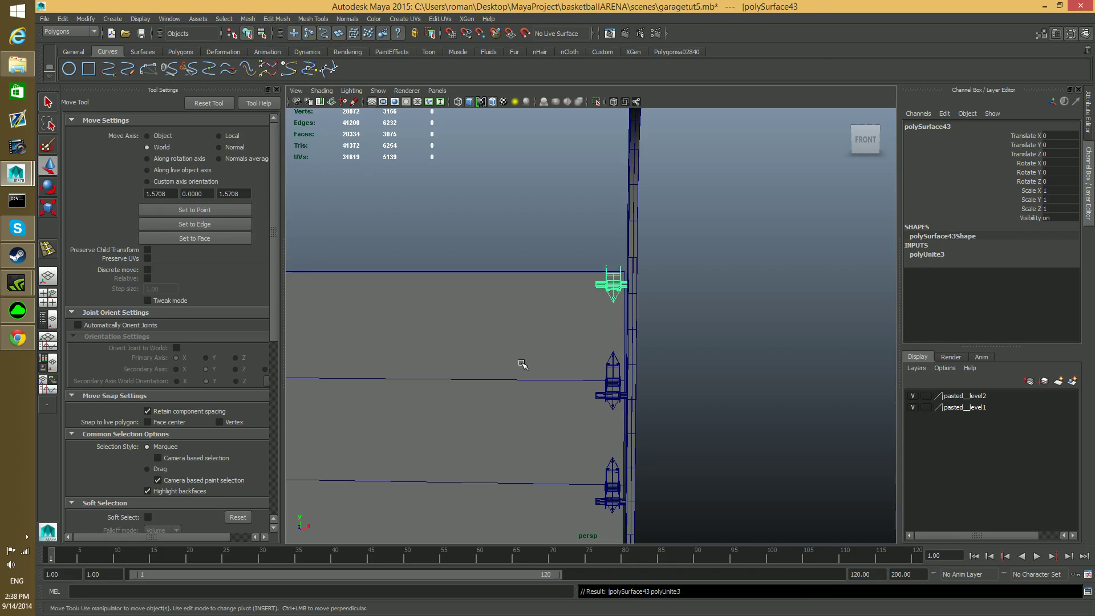
click(86, 19)
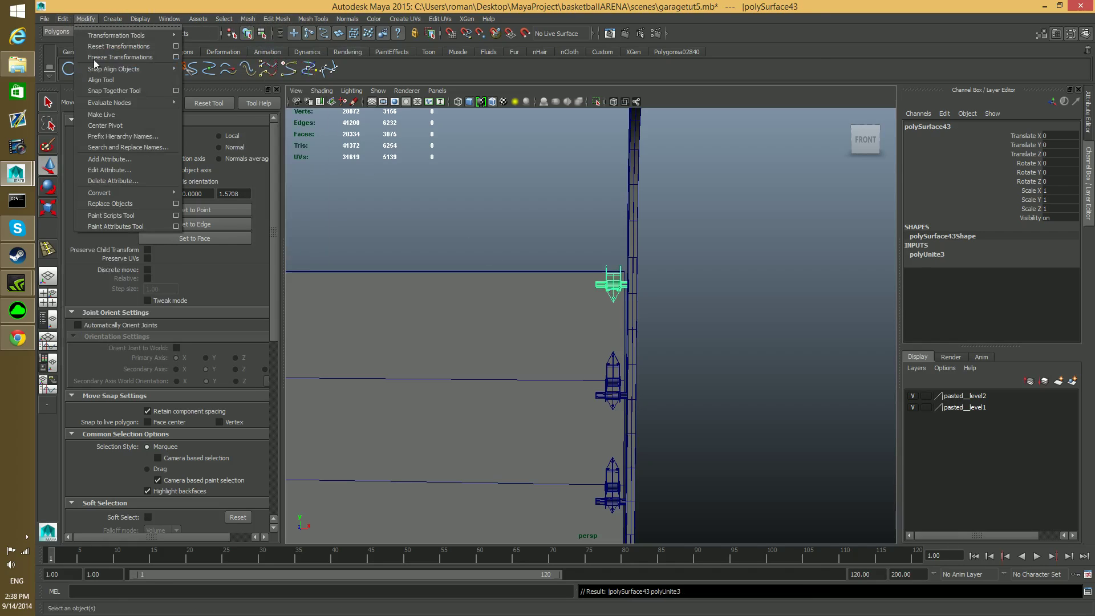
click(116, 124)
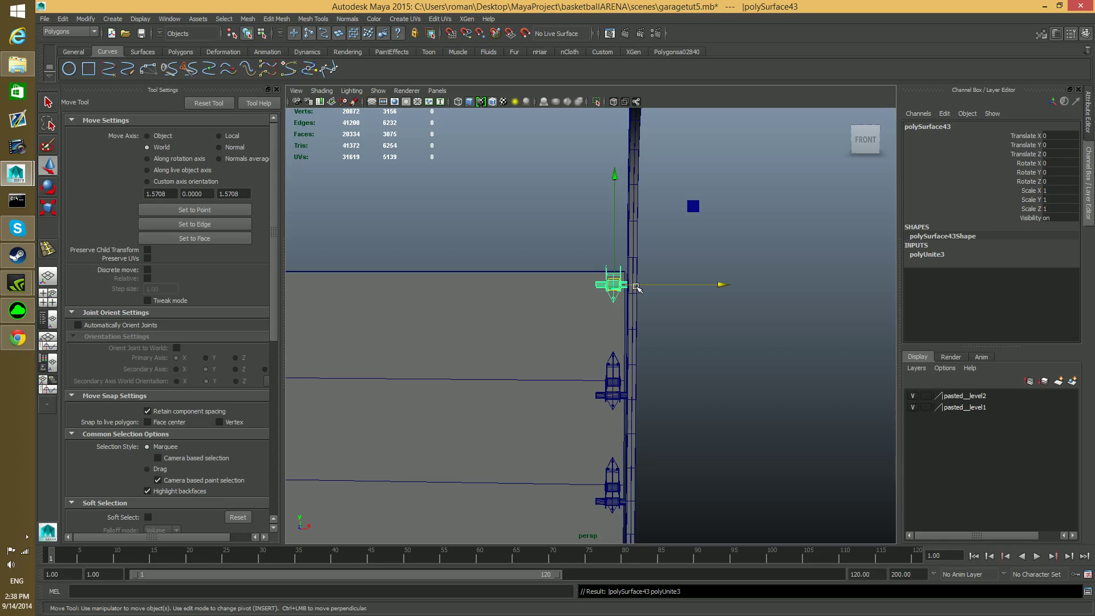
alt+middle_drag(637, 288, 640, 261)
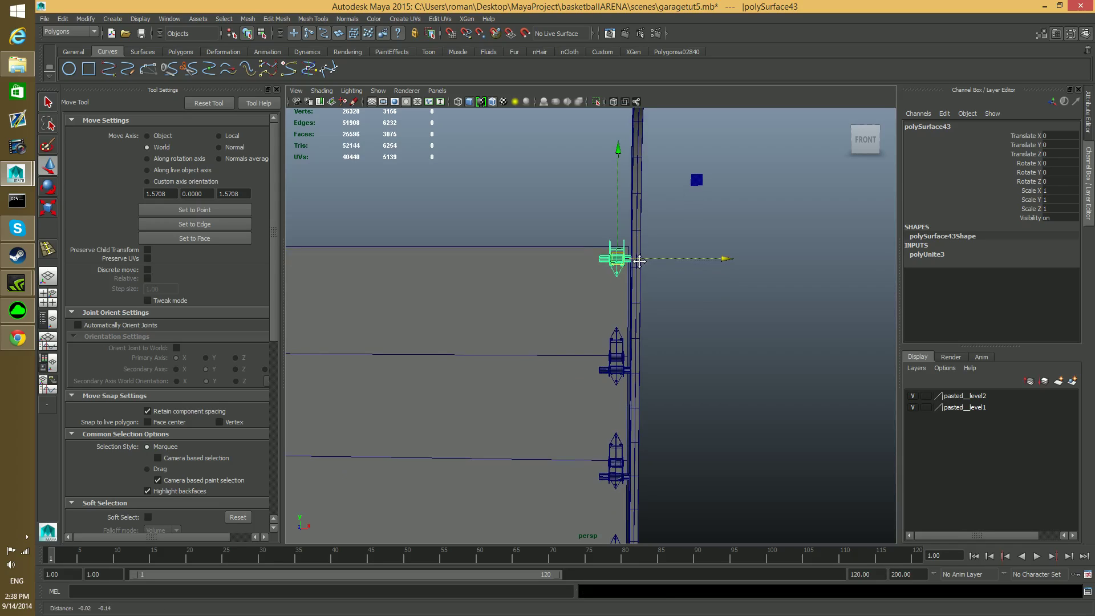
key(ctrl+z)
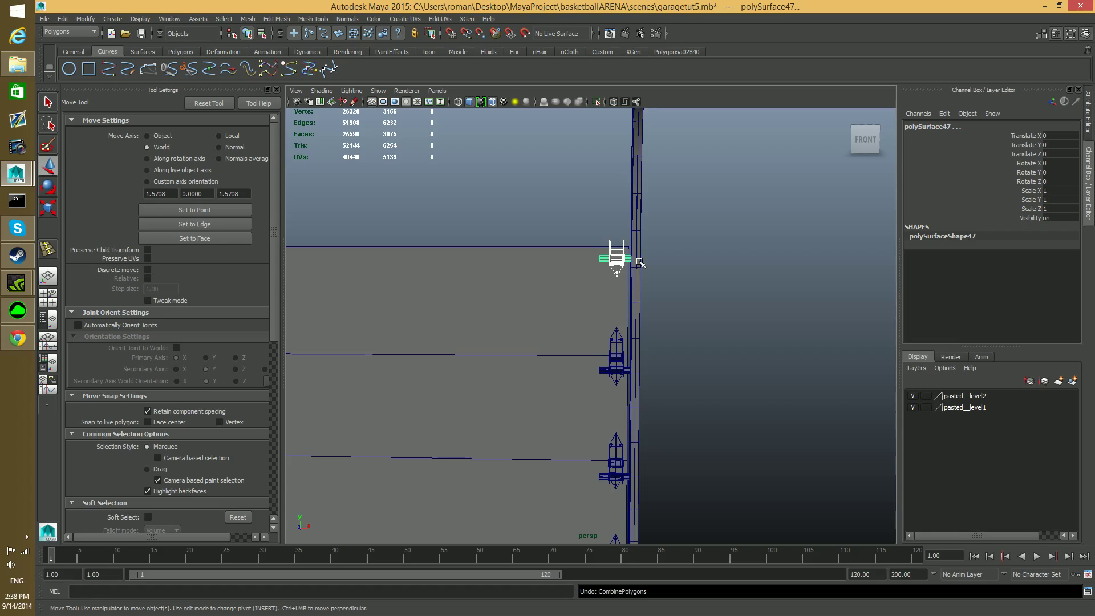
- Combine the topmost hinge's bracket, plate and screws without the roller shaft, and center the resulting mesh's pivot
alt+right_drag(627, 279, 784, 304)
alt+middle_drag(656, 257, 599, 327)
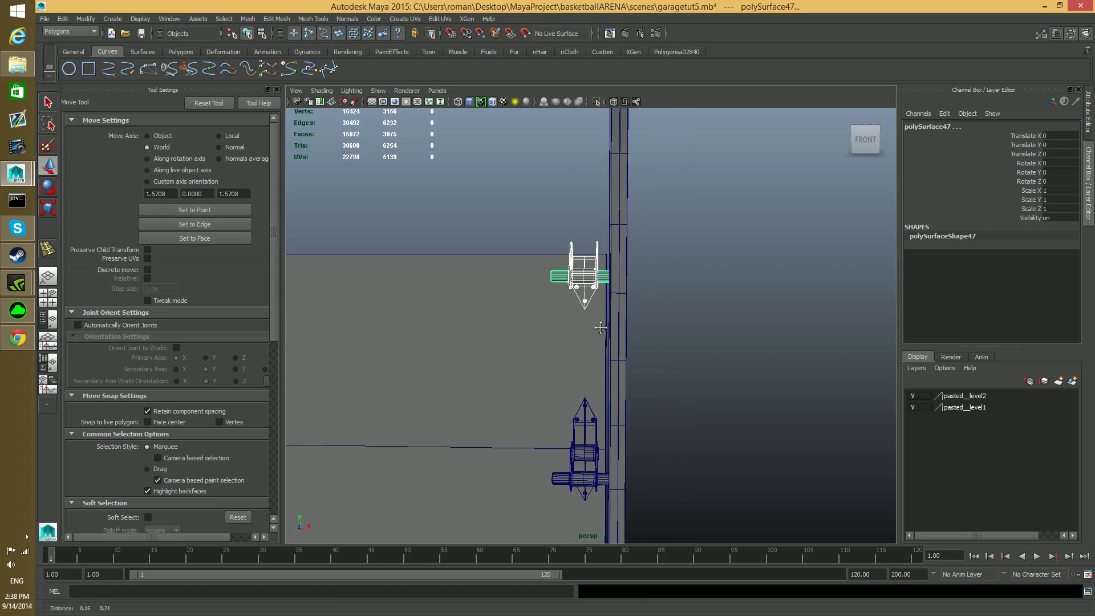
alt+right_drag(597, 328, 683, 344)
alt+middle_drag(610, 254, 623, 307)
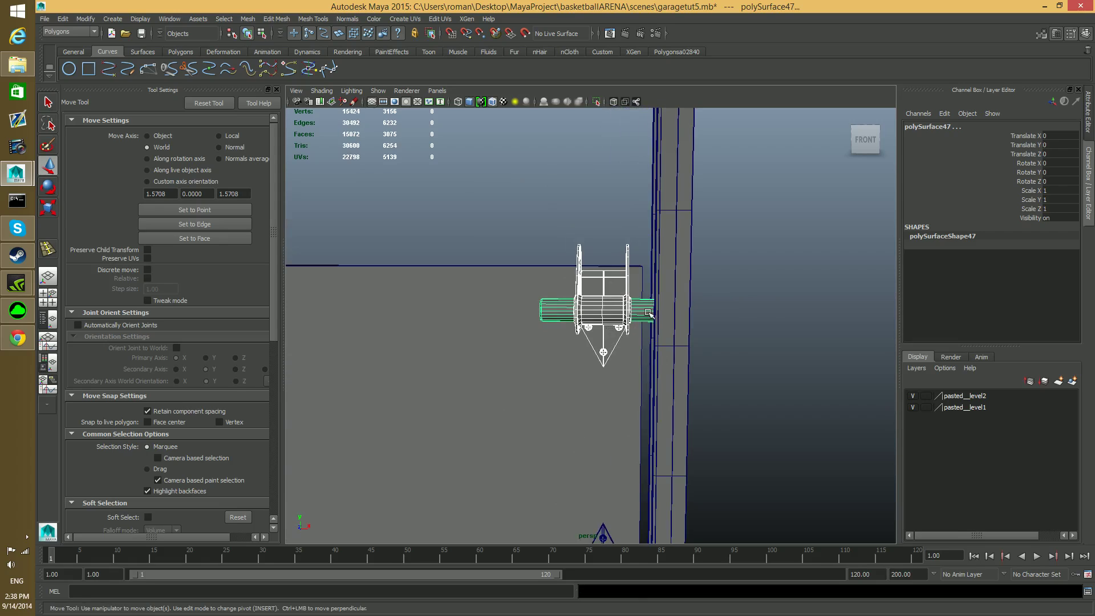
alt+middle_drag(649, 313, 653, 267)
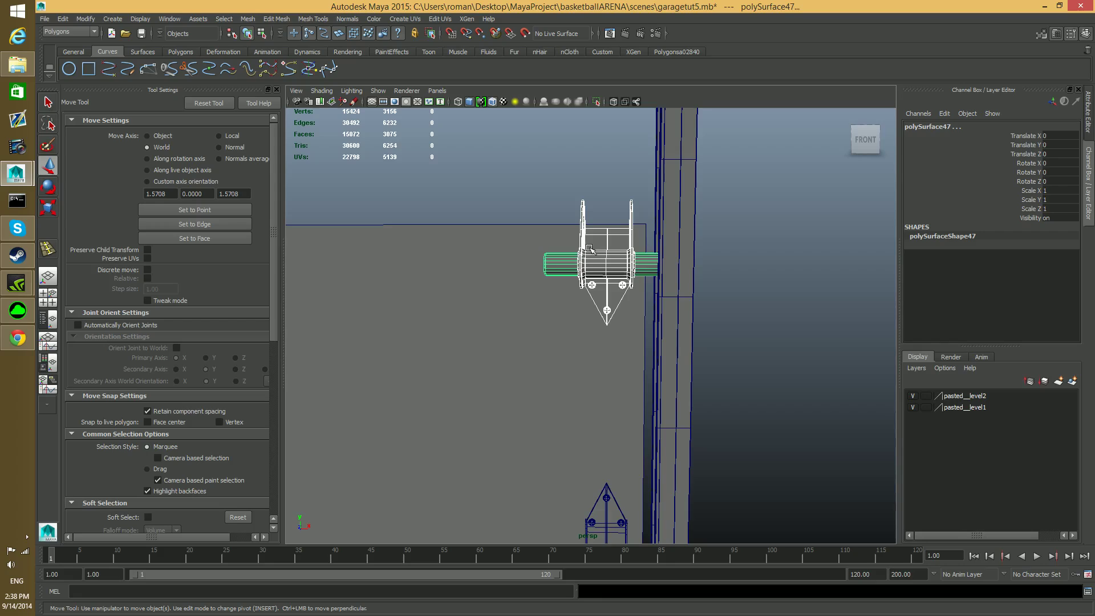
drag(583, 236, 656, 284)
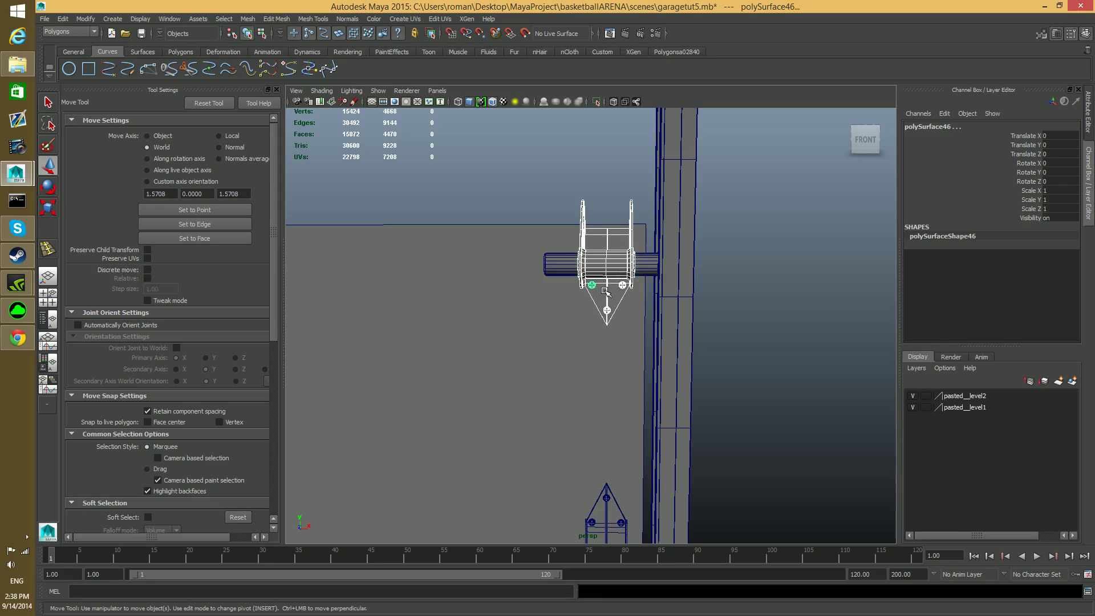
click(248, 19)
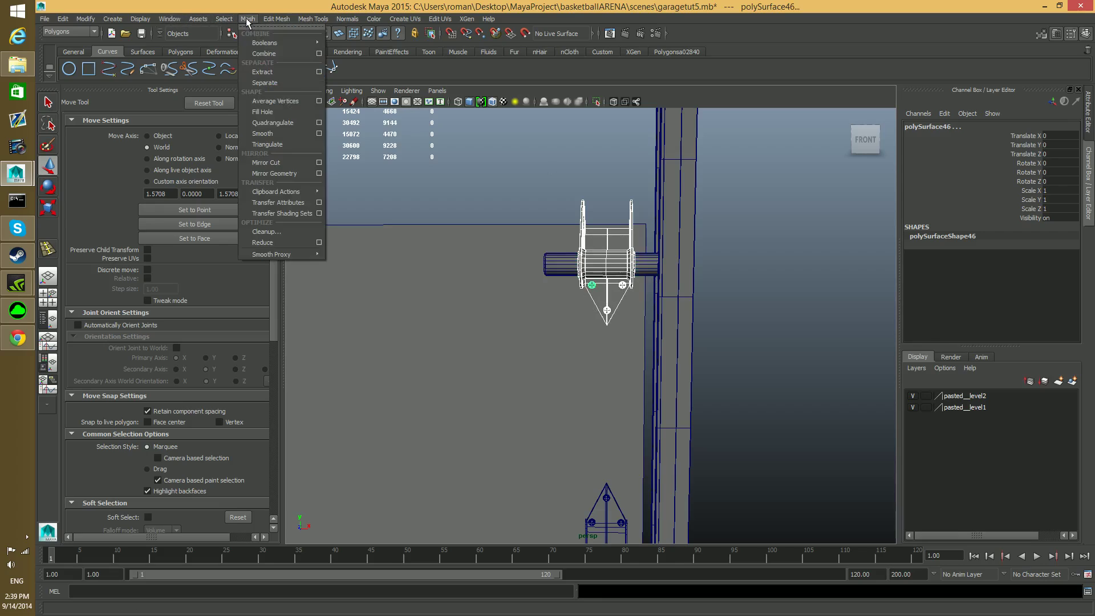
click(273, 54)
click(86, 19)
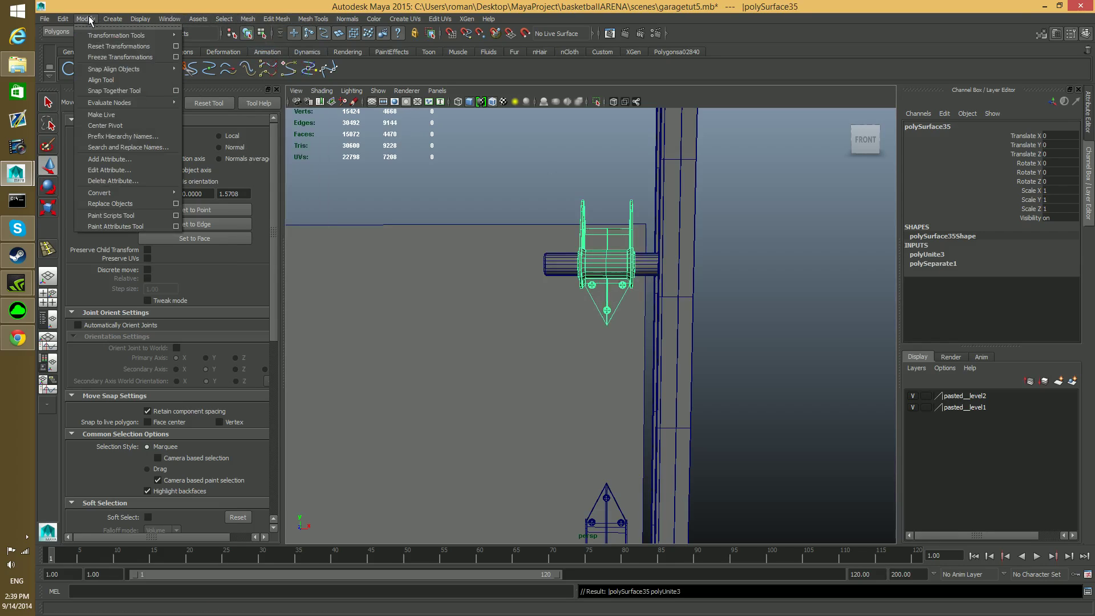
click(117, 126)
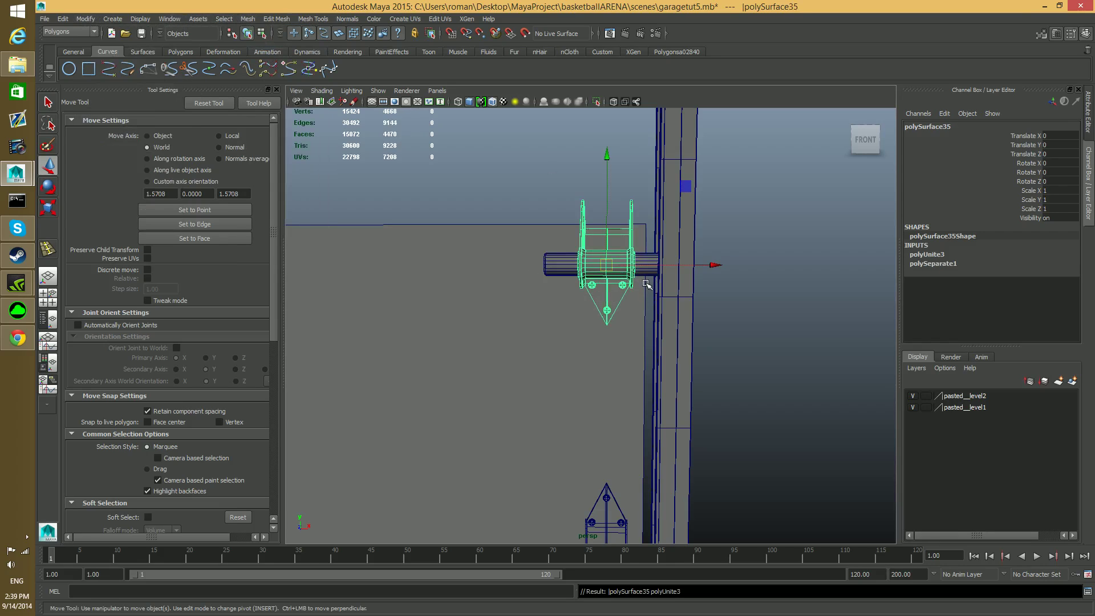
- Rotate the combined bracket -180 degrees about Z with discrete rotation so its pointed plate faces upward
alt+middle_drag(607, 261, 620, 258)
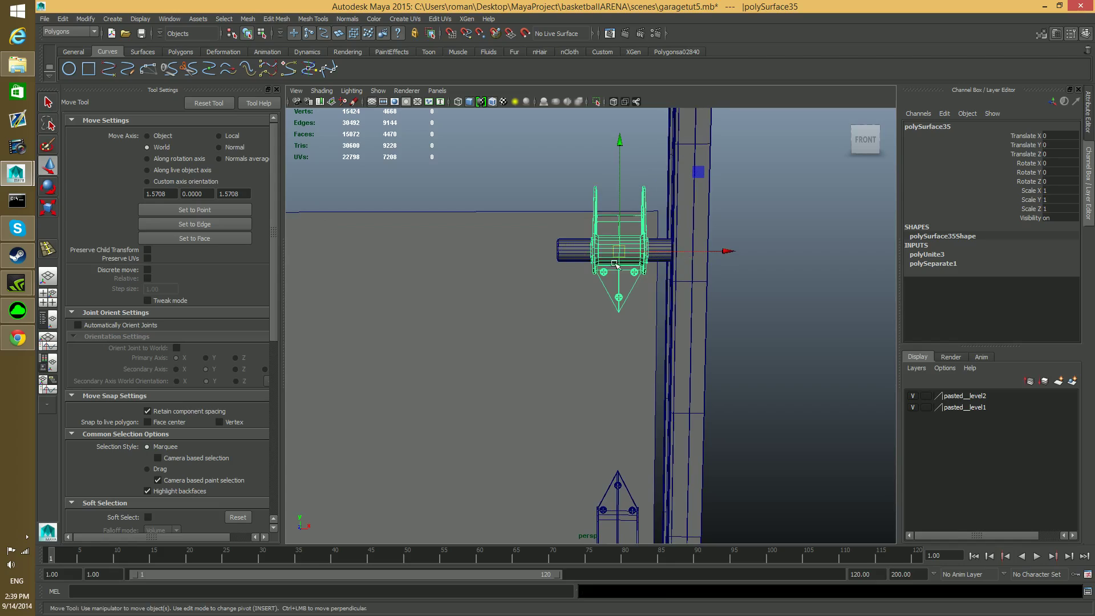
key(e)
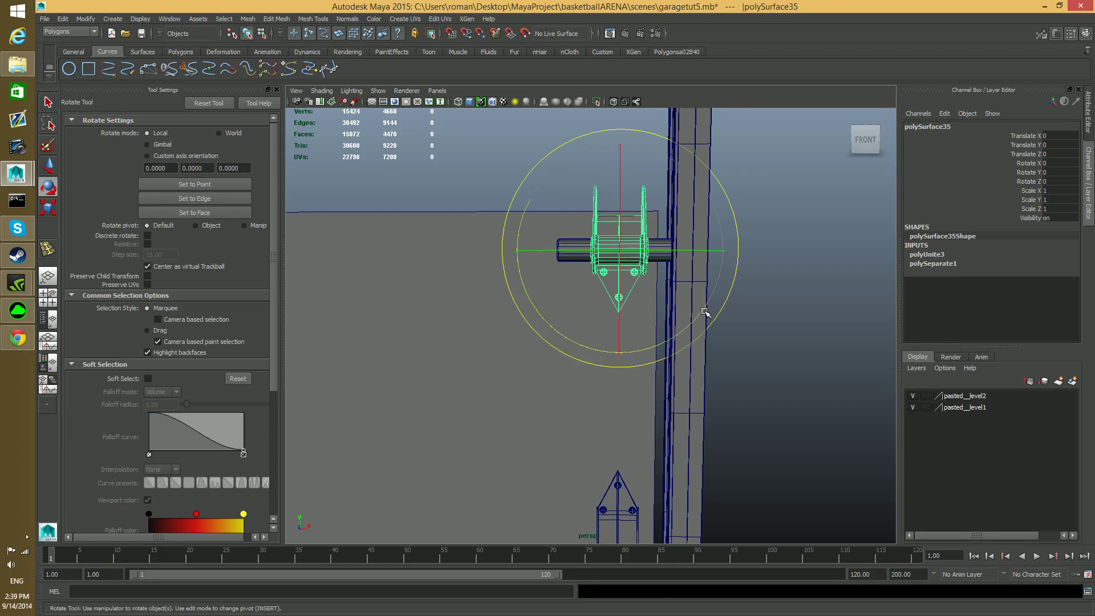
key(j)
drag(705, 312, 528, 359)
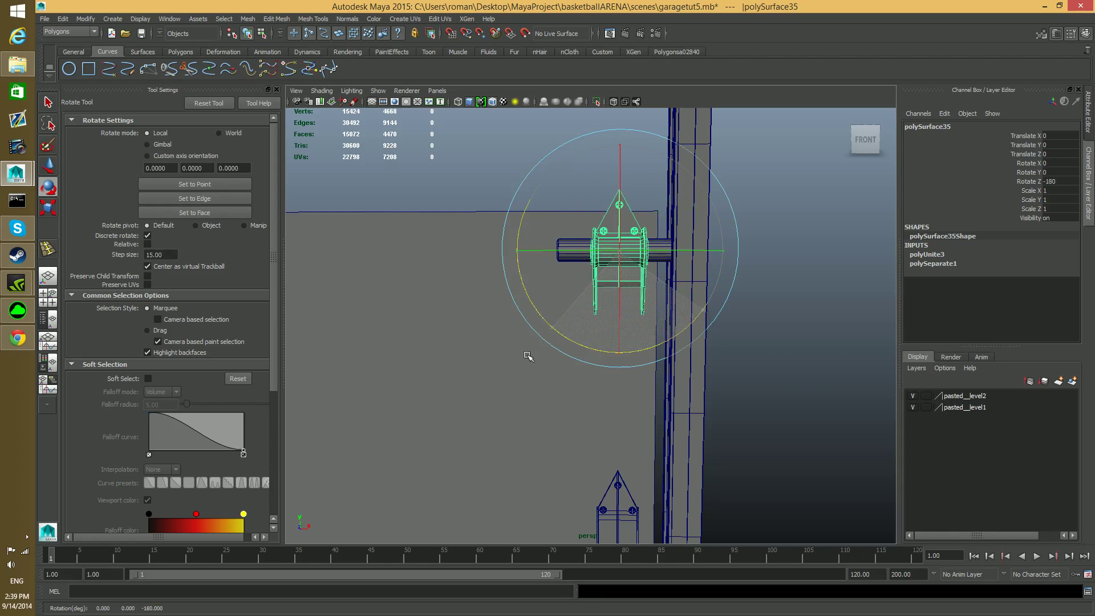
- Raise the flipped bracket slightly to Translate Y 0.002, aligning its hole with the roller shaft
alt+drag(610, 327, 690, 324)
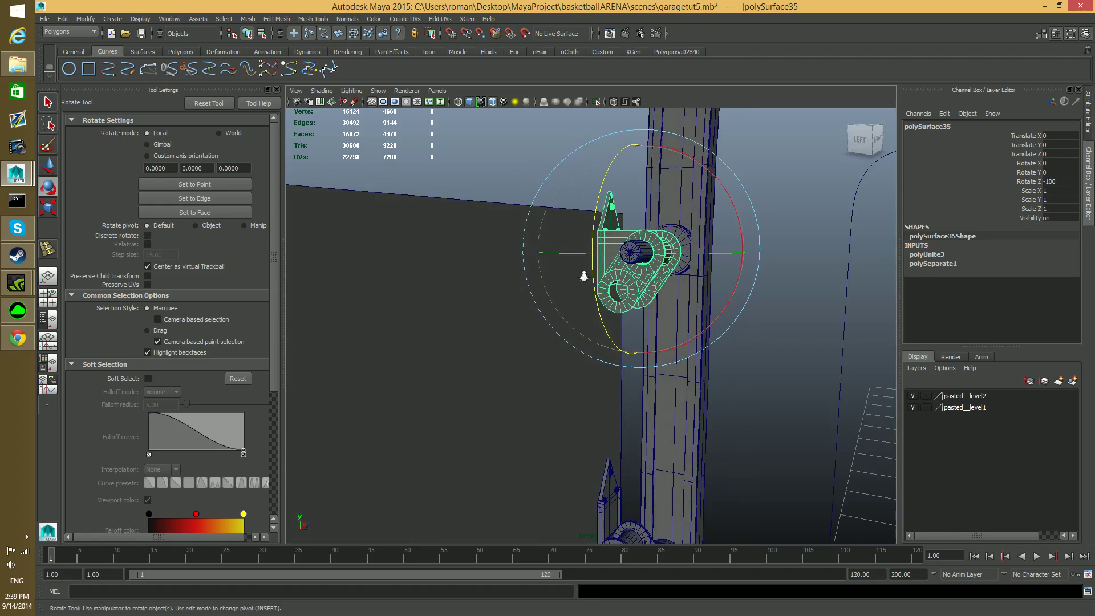
alt+drag(582, 272, 642, 348)
alt+right_drag(642, 348, 628, 343)
alt+middle_drag(628, 342, 633, 356)
key(w)
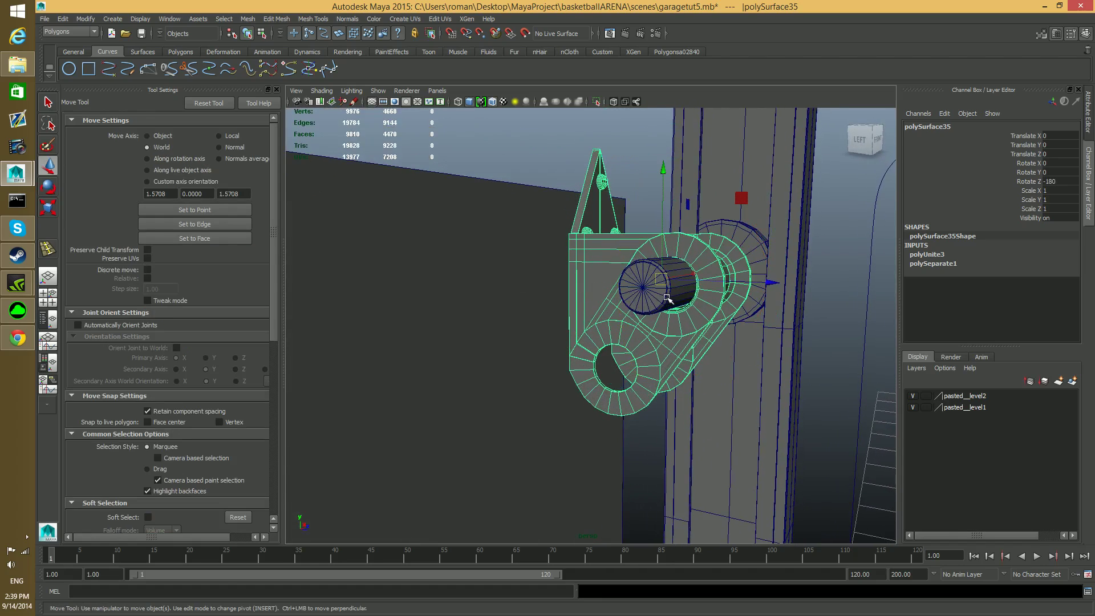
drag(666, 172, 665, 171)
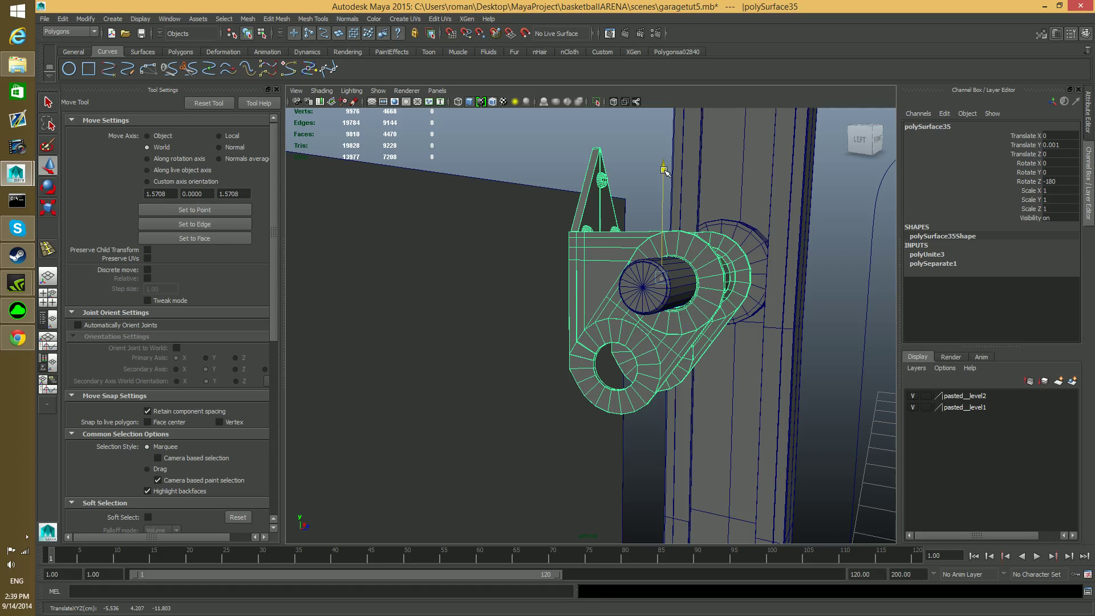
drag(665, 171, 665, 171)
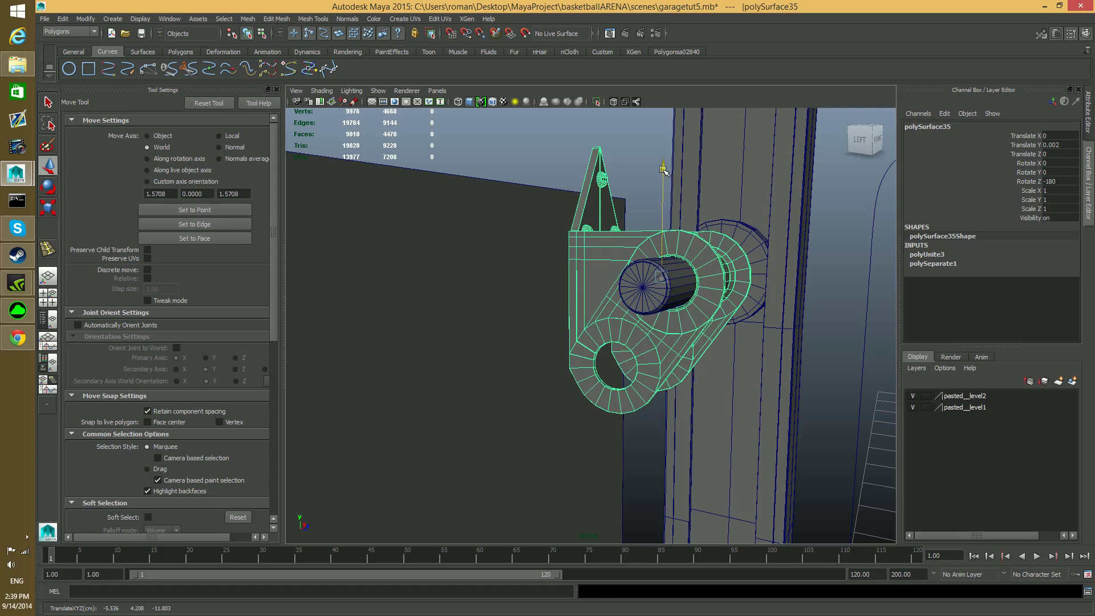
- Combine the flipped bracket with its roller shaft into one mesh and select that topmost hinge for moving
alt+drag(741, 195, 676, 255)
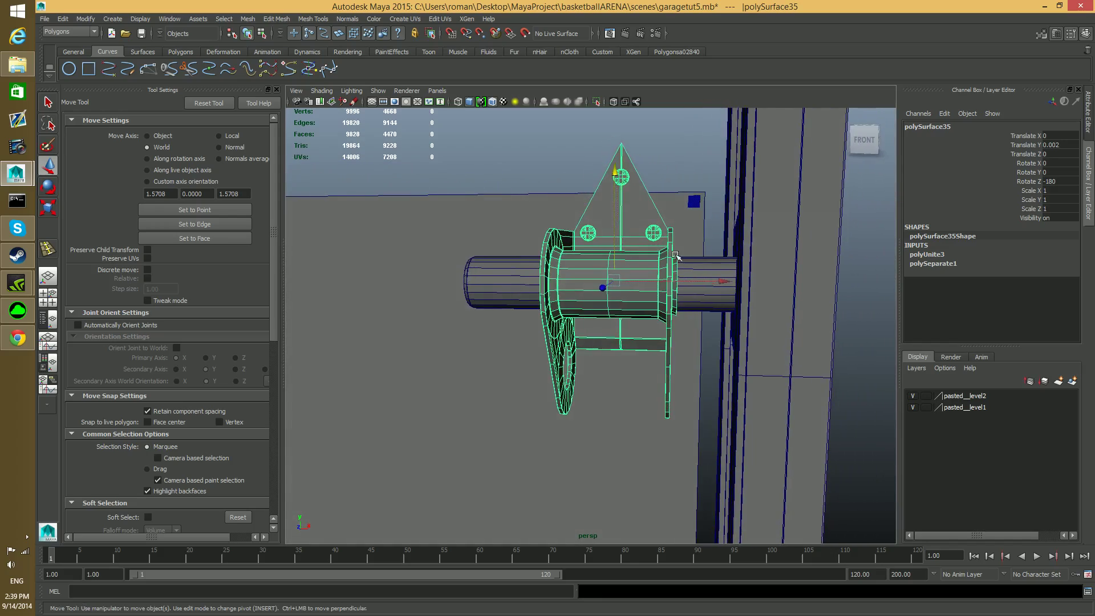
alt+right_drag(675, 255, 613, 254)
alt+drag(629, 289, 645, 313)
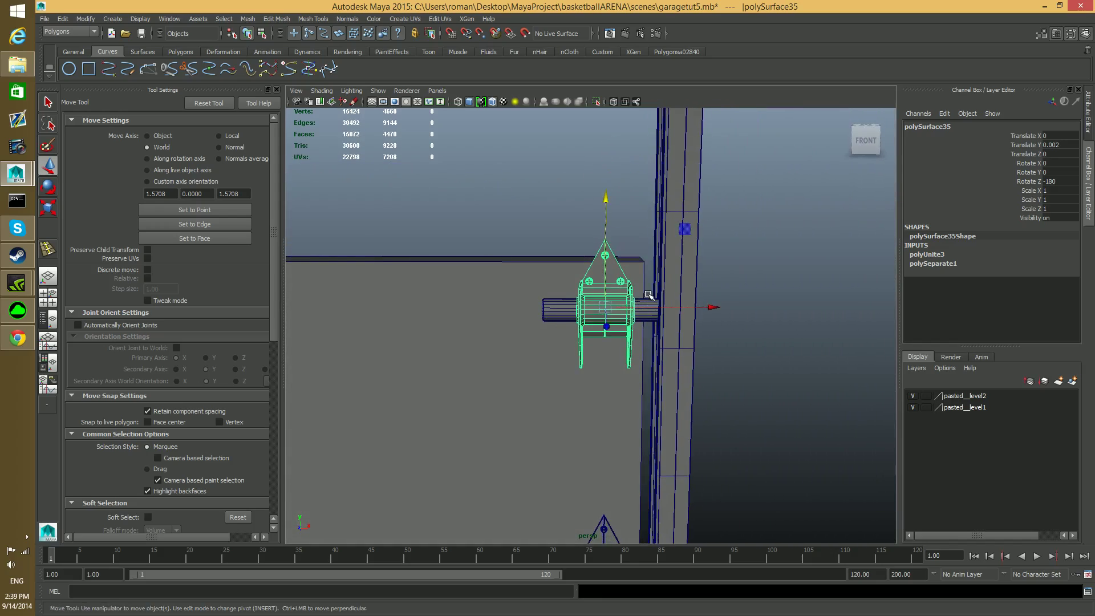
click(650, 312)
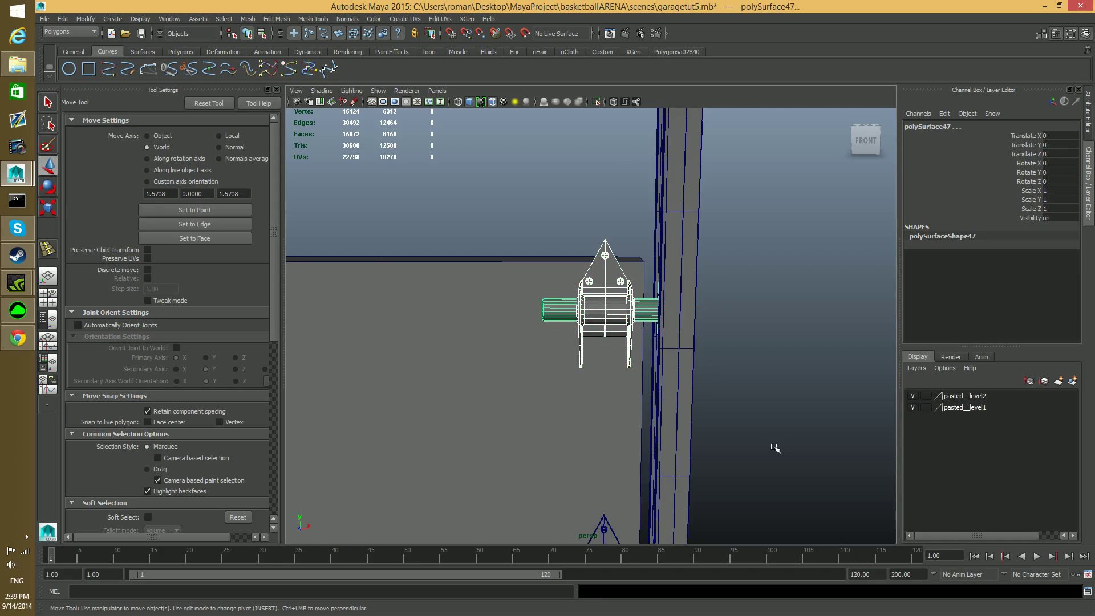
alt+right_drag(775, 447, 665, 420)
alt+middle_drag(663, 353, 651, 269)
alt+middle_drag(635, 323, 641, 346)
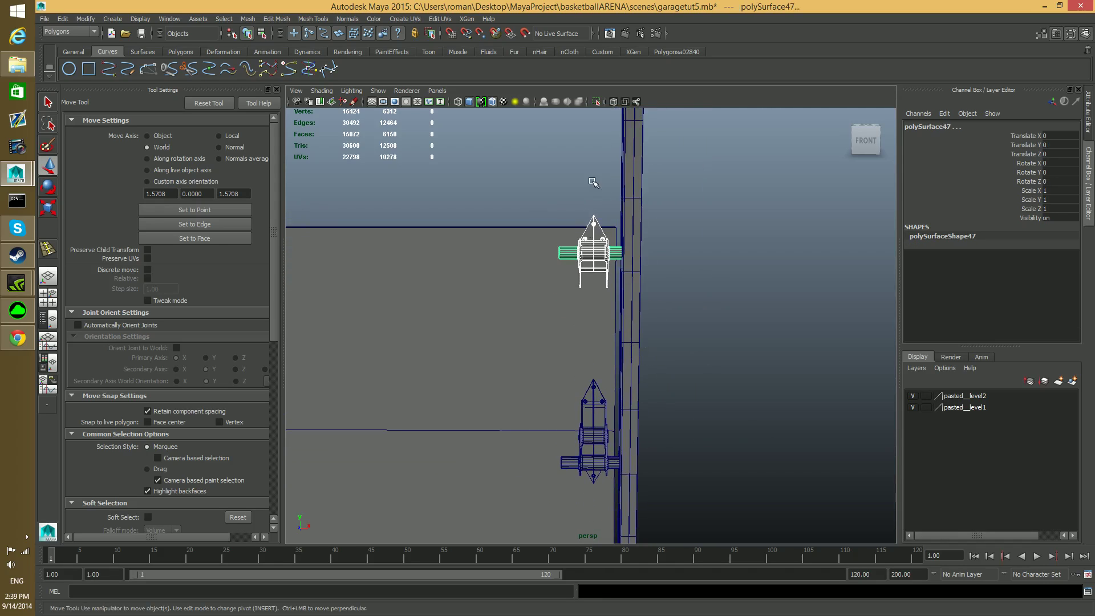
alt+right_drag(713, 345, 611, 350)
alt+middle_drag(611, 349, 592, 291)
alt+right_drag(644, 323, 525, 338)
click(251, 19)
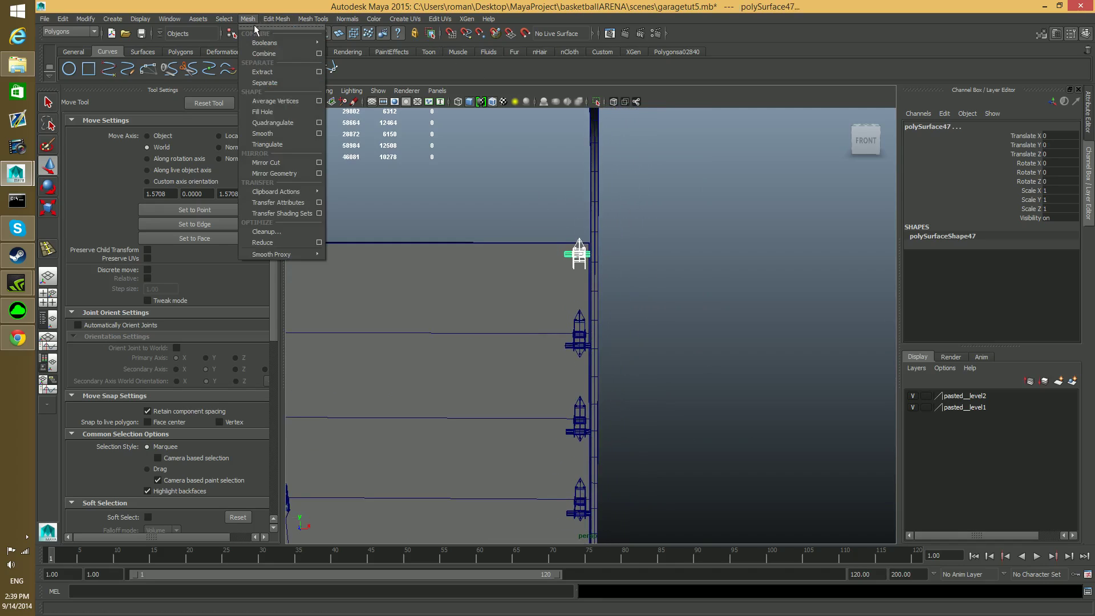
click(268, 54)
key(w)
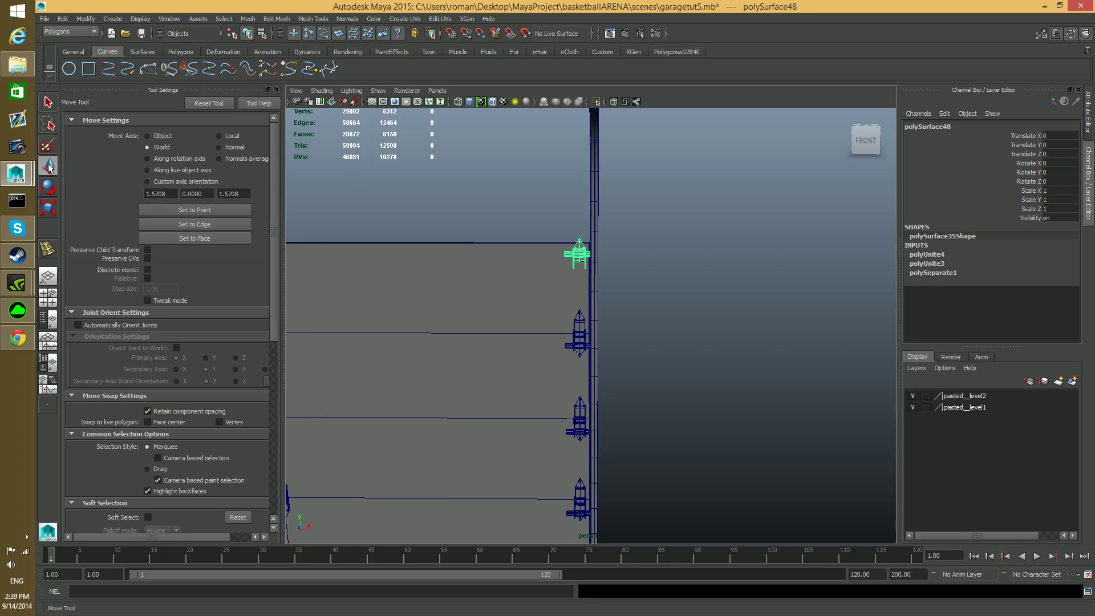
click(583, 246)
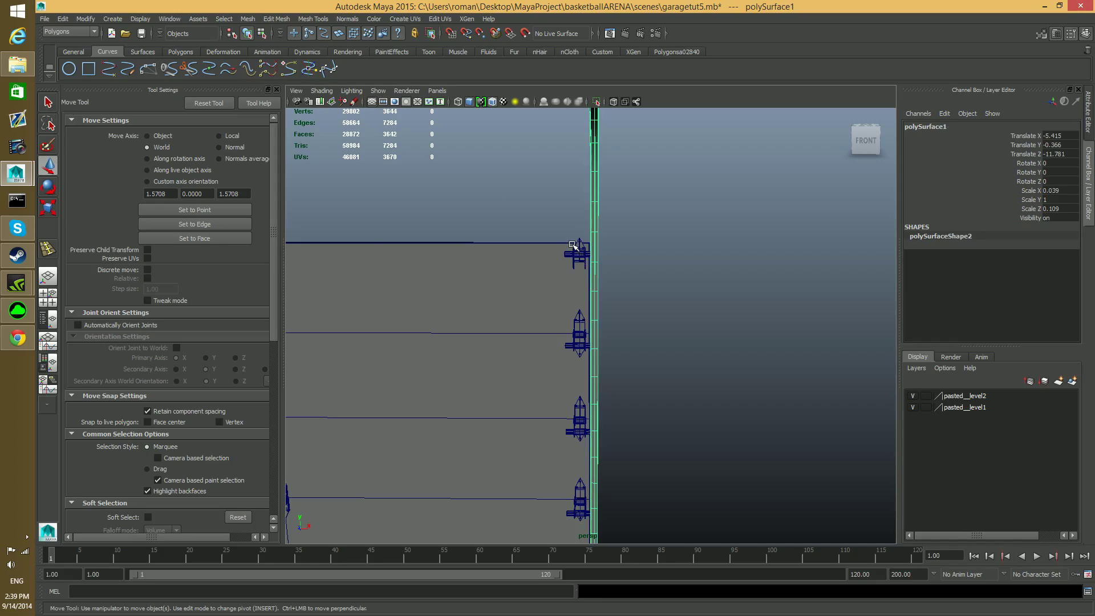
click(582, 257)
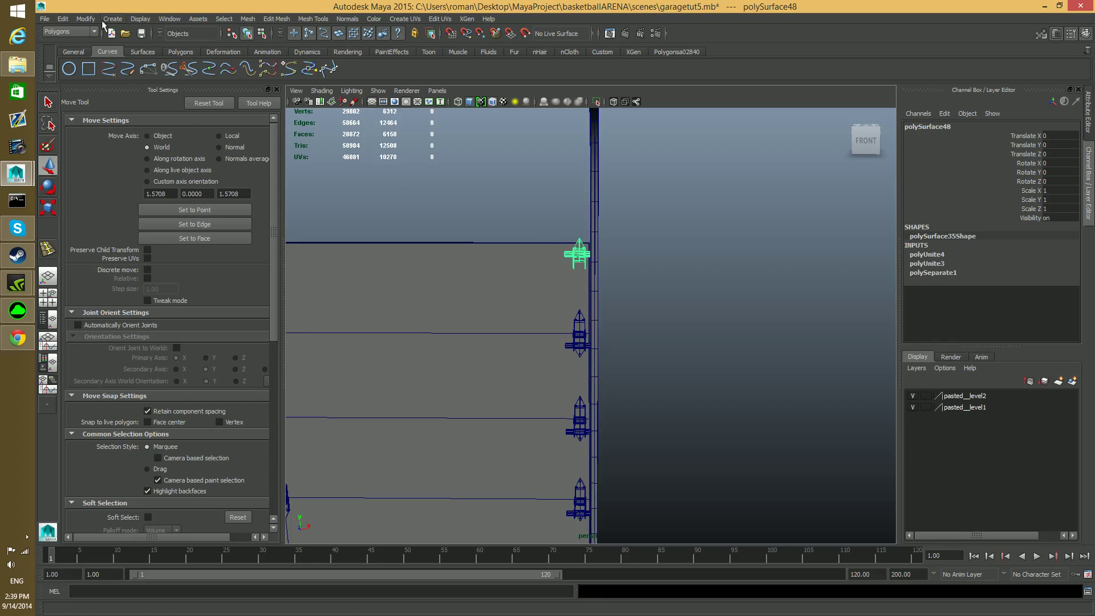
- Center the flipped roller hinge's pivot and lower it along the track to the door's bottom panel, at Translate Y -3.99
click(86, 19)
click(128, 125)
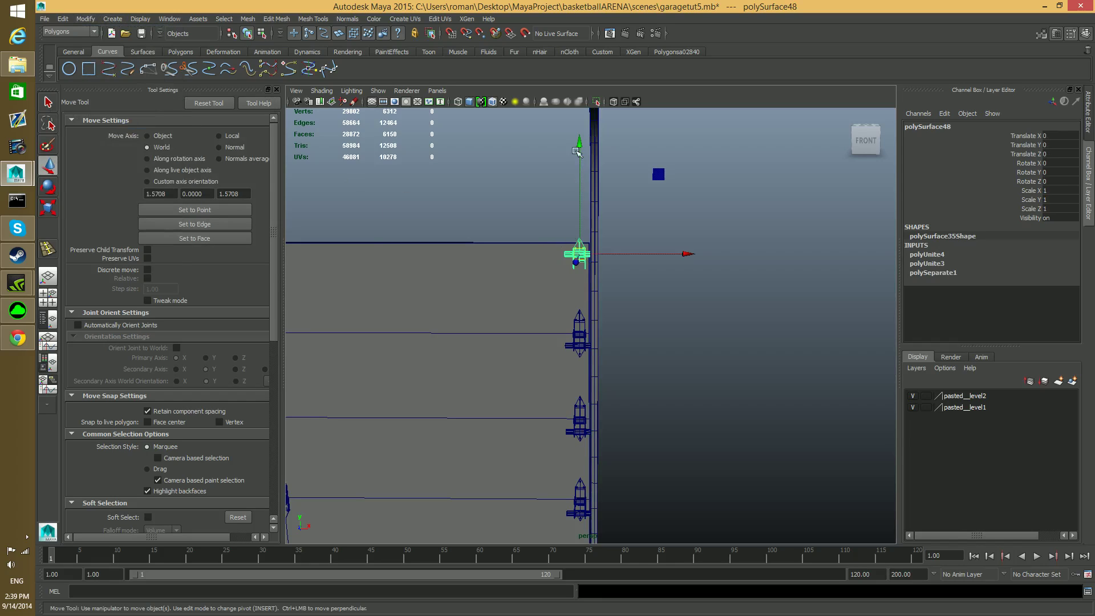
drag(579, 146, 581, 232)
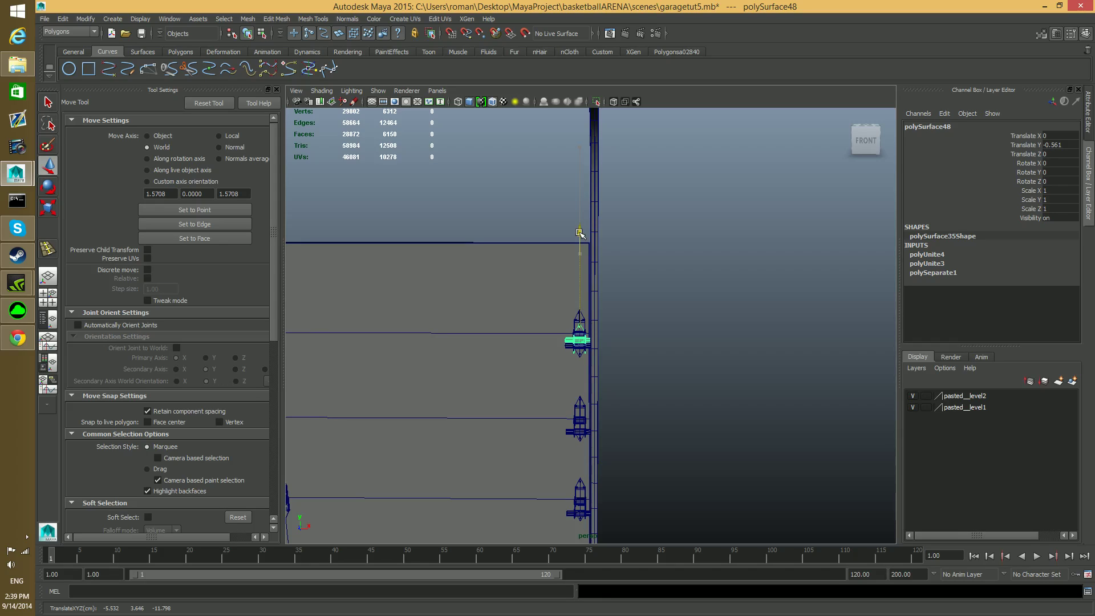
drag(579, 233, 580, 283)
alt+middle_drag(580, 283, 571, 160)
drag(571, 157, 572, 373)
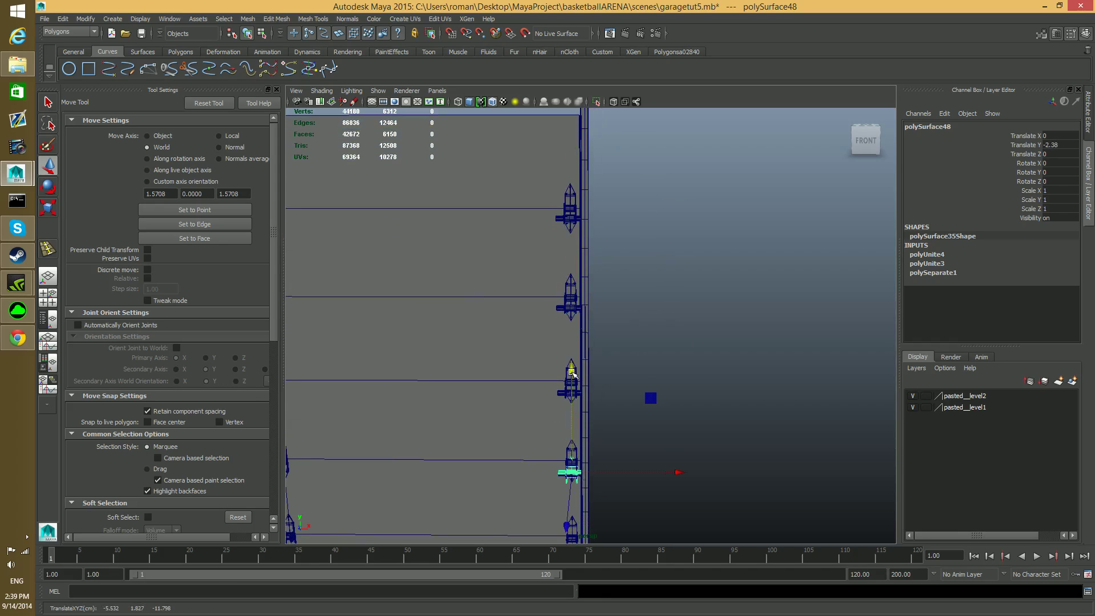
alt+middle_drag(572, 373, 563, 236)
drag(566, 243, 562, 371)
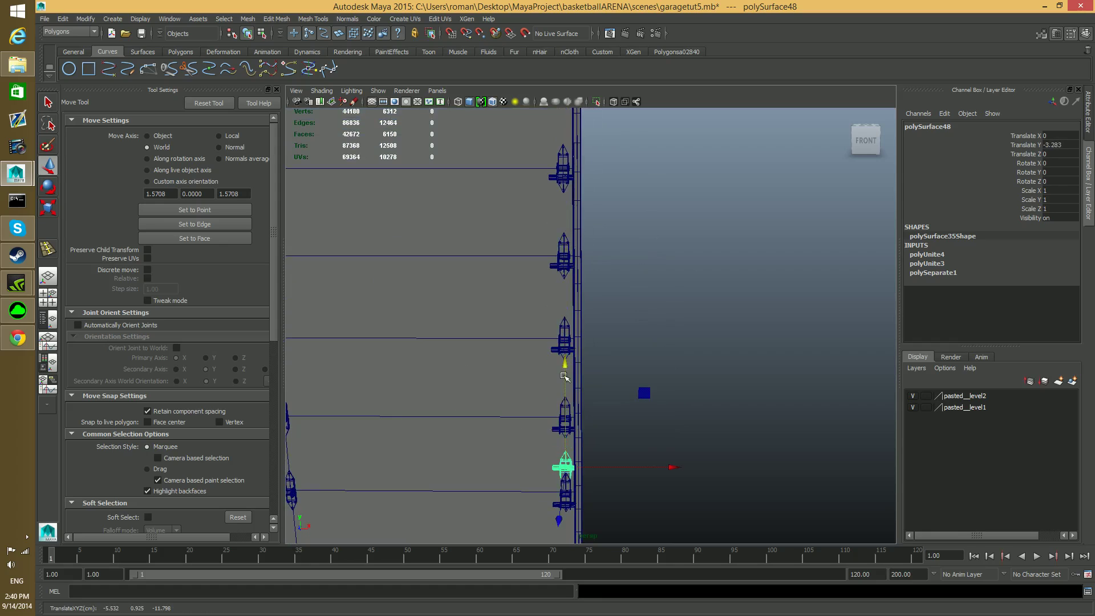
alt+middle_drag(563, 371, 570, 213)
drag(572, 217, 571, 311)
alt+drag(651, 337, 607, 369)
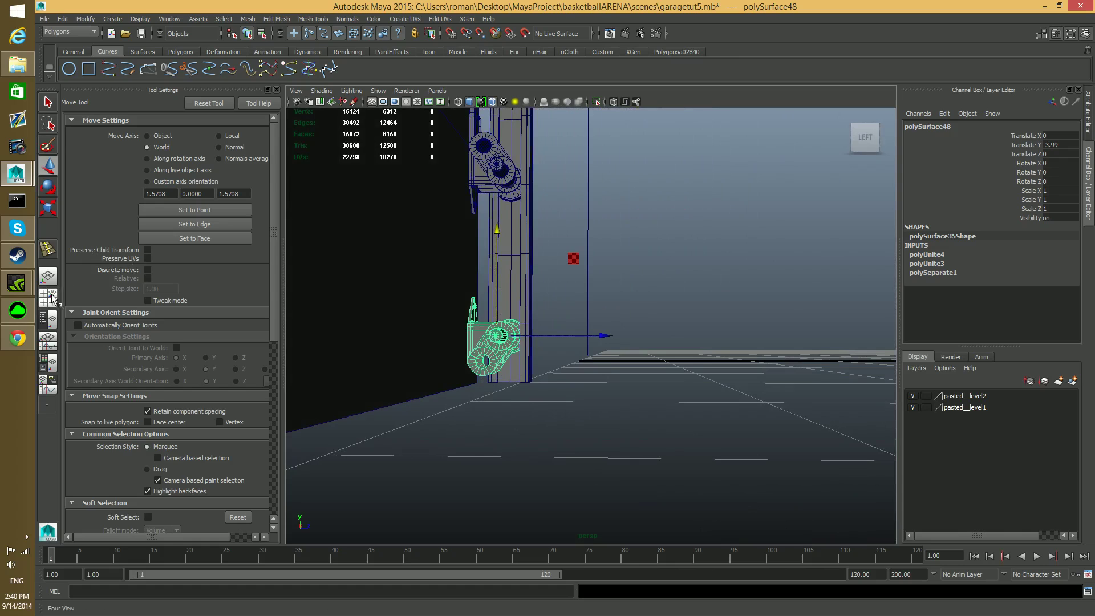
- Fine-tune the flipped hinge in the front view to Translate Y -4.013, so its bracket ends meet the door's bottom edge
key(space)
key(space)
scroll(684, 417, down, 15)
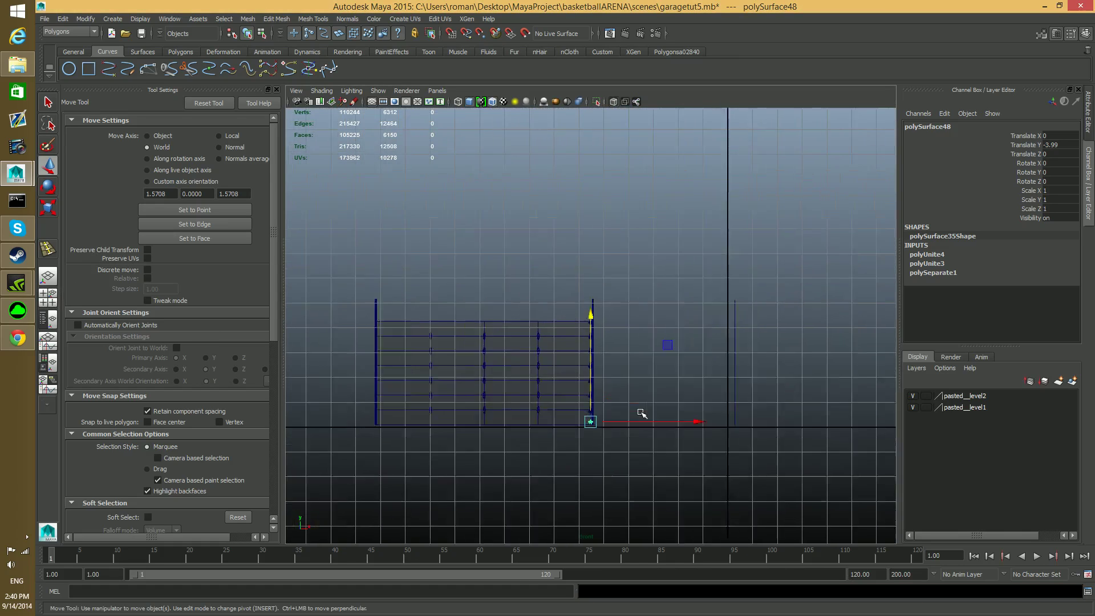
scroll(640, 413, up, 5)
alt+middle_drag(641, 413, 479, 343)
scroll(694, 294, up, 5)
scroll(574, 337, up, 5)
scroll(479, 344, up, 3)
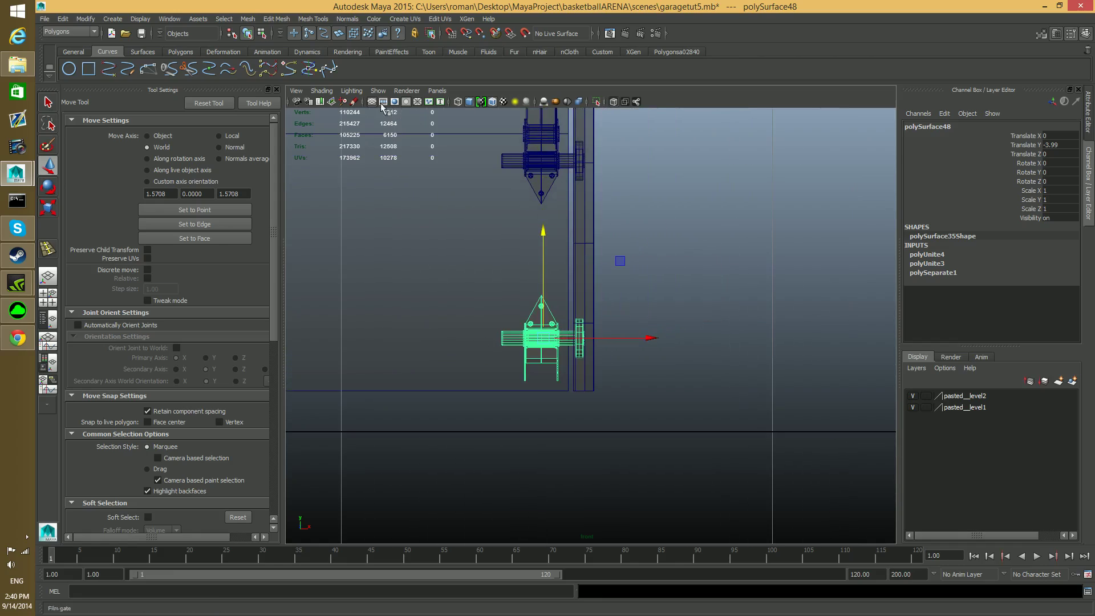
click(322, 91)
click(609, 294)
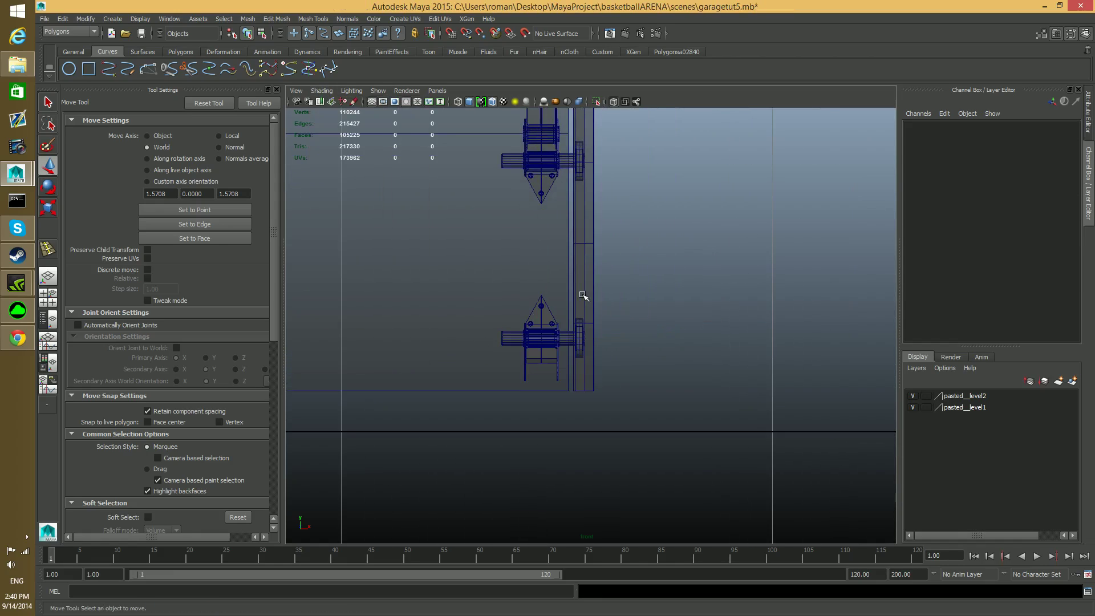
click(539, 309)
drag(544, 231, 545, 242)
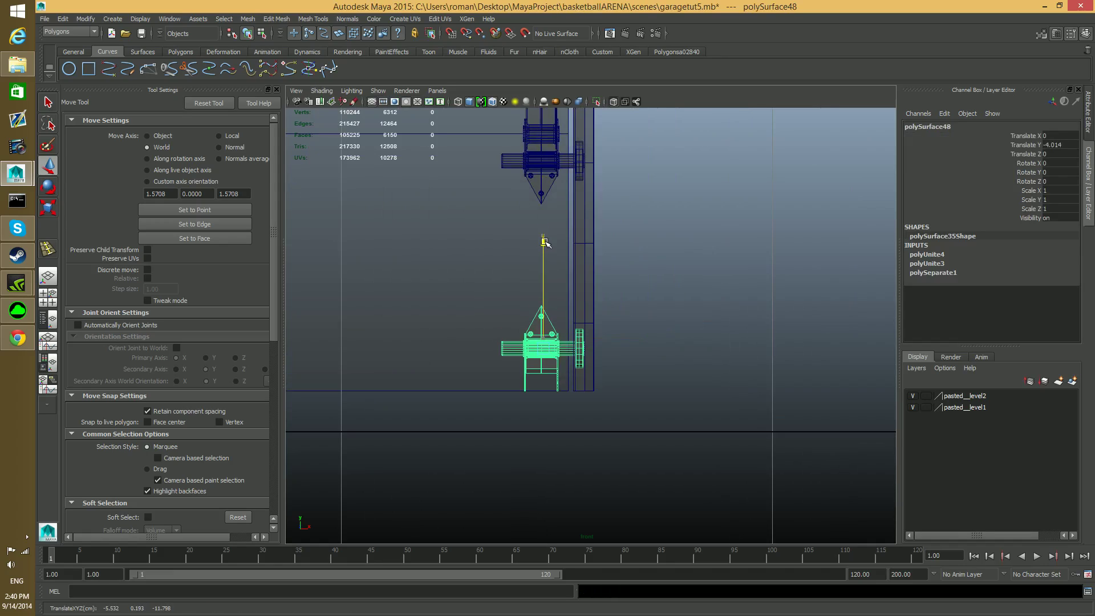
drag(546, 242, 546, 242)
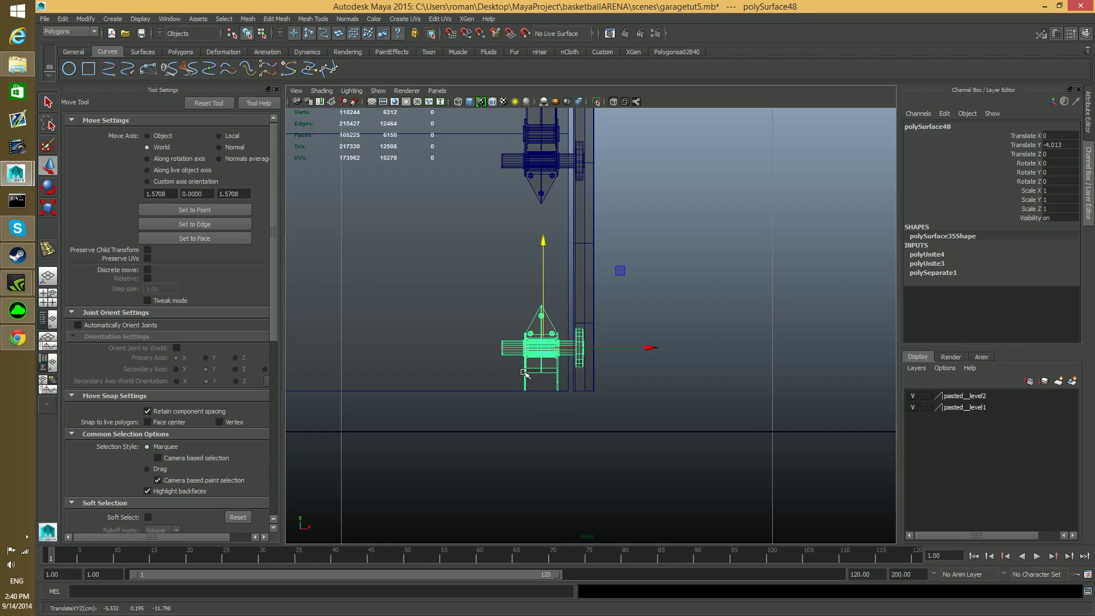
- Examine the column of roller hinges along the track from bottom to top in the front and perspective views
alt+middle_drag(616, 291, 605, 354)
scroll(489, 296, down, 8)
alt+middle_drag(508, 320, 519, 370)
scroll(523, 382, up, 3)
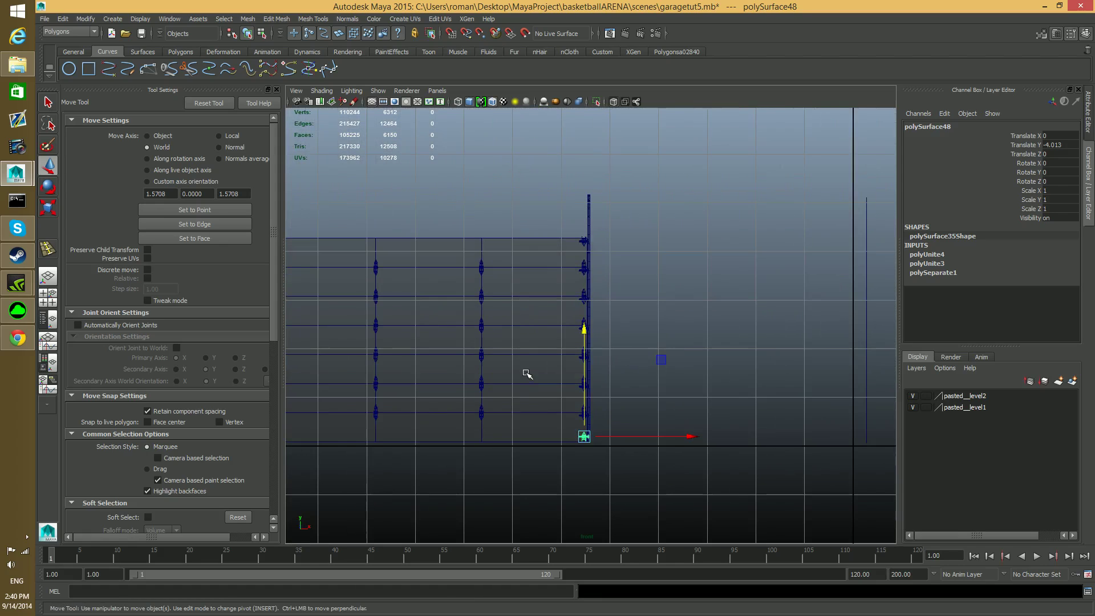
key(space)
key(space)
scroll(653, 290, down, 6)
alt+drag(645, 258, 649, 399)
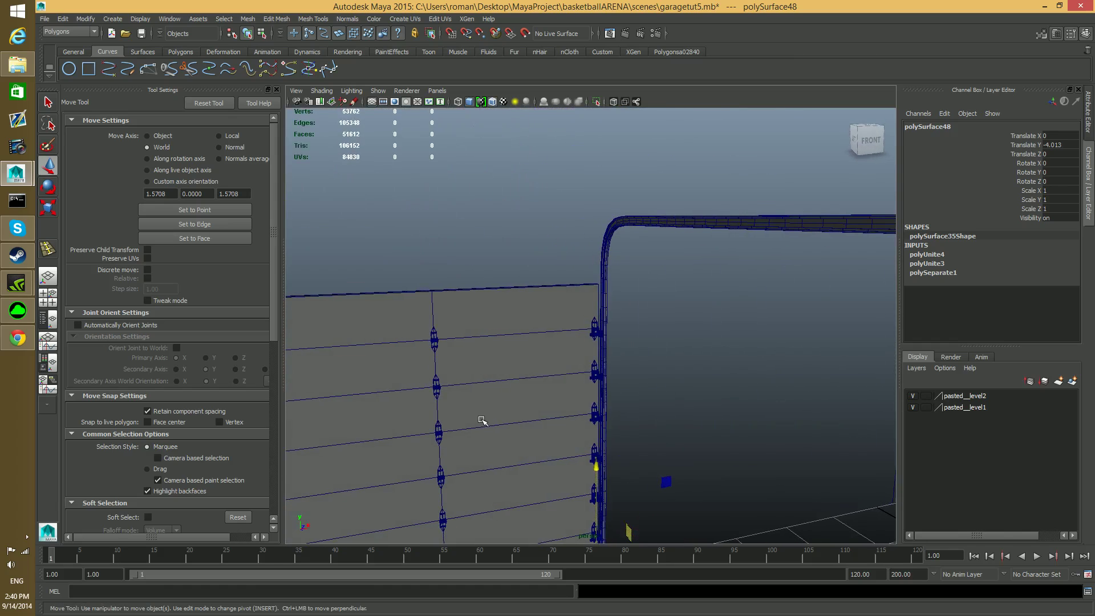
key(space)
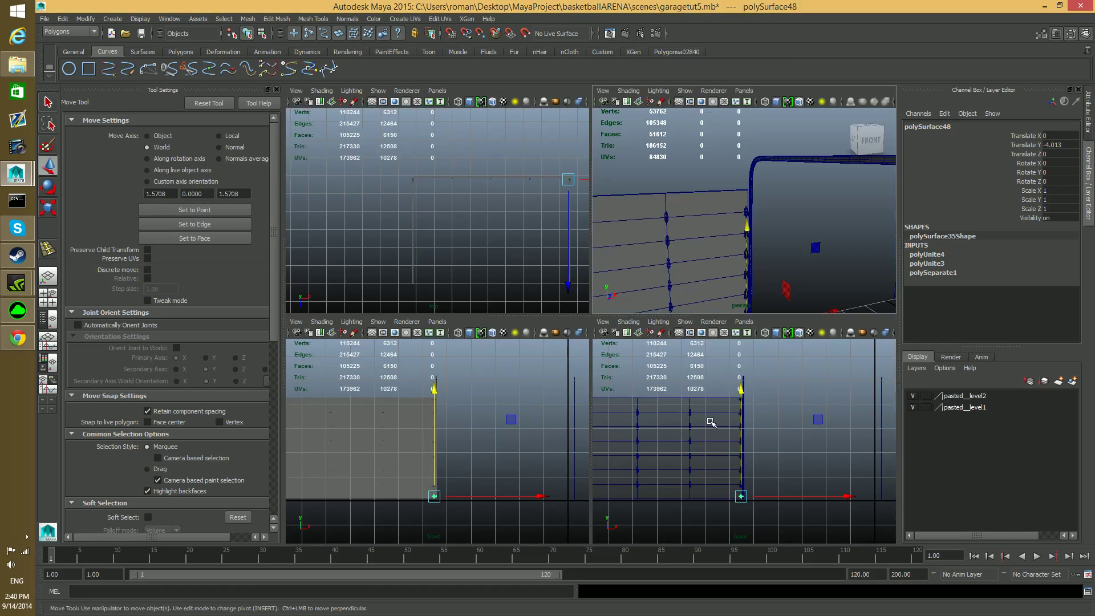
key(space)
scroll(670, 396, up, 3)
alt+middle_drag(626, 365, 618, 421)
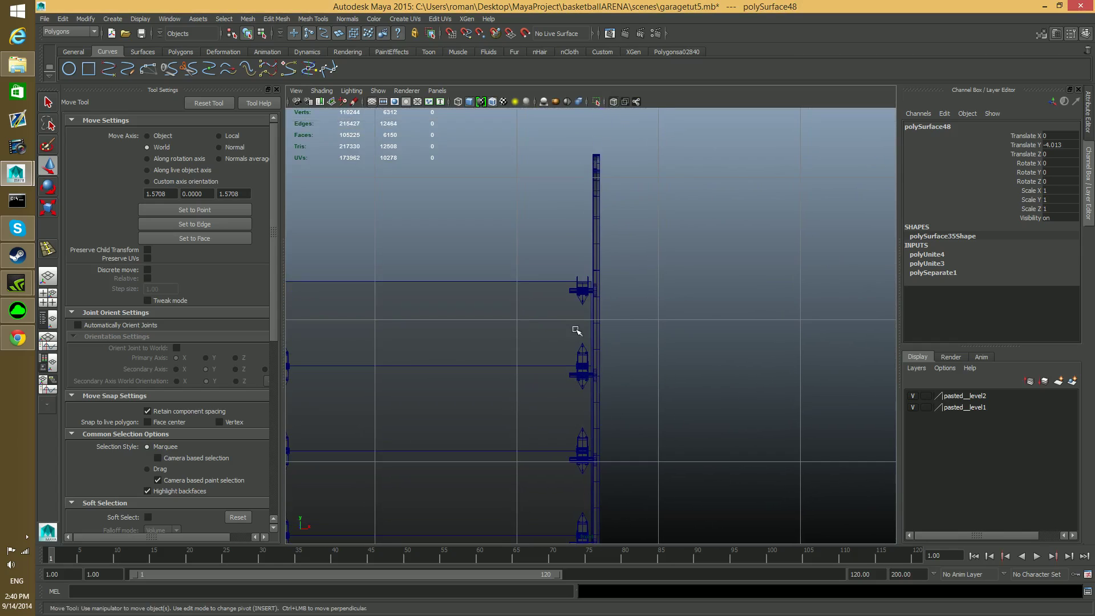
click(592, 391)
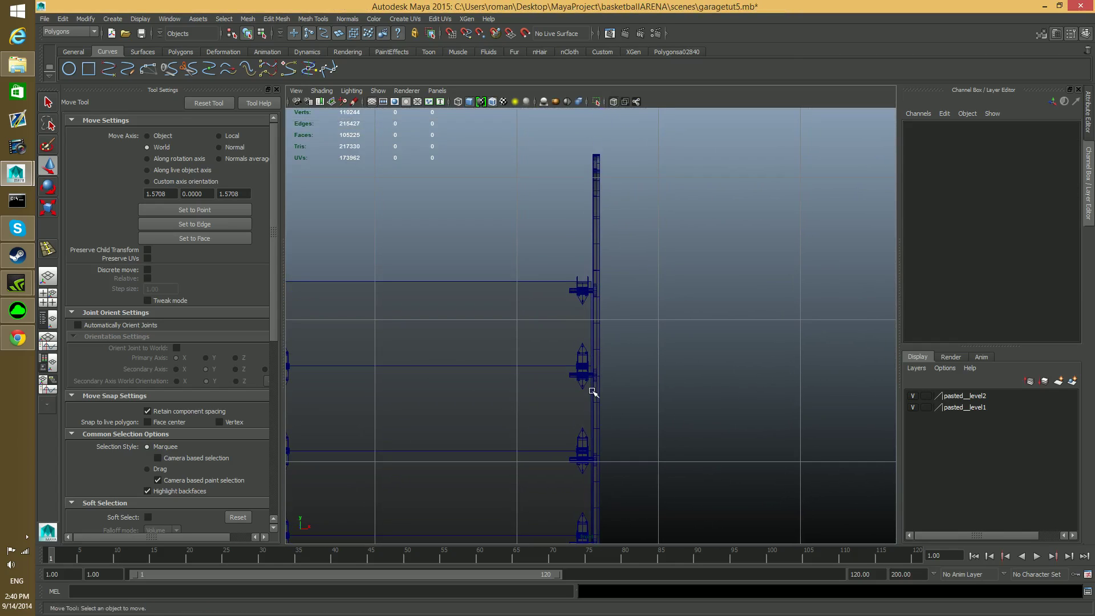
scroll(591, 391, down, 5)
alt+middle_drag(591, 392, 597, 359)
scroll(599, 360, up, 4)
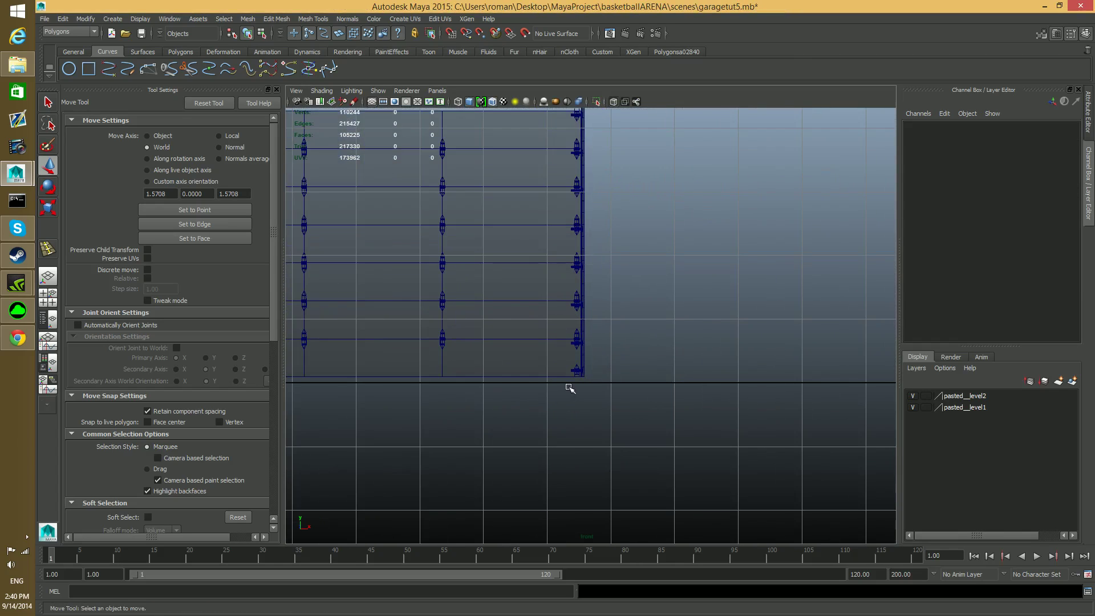
alt+middle_drag(556, 329, 572, 420)
click(595, 222)
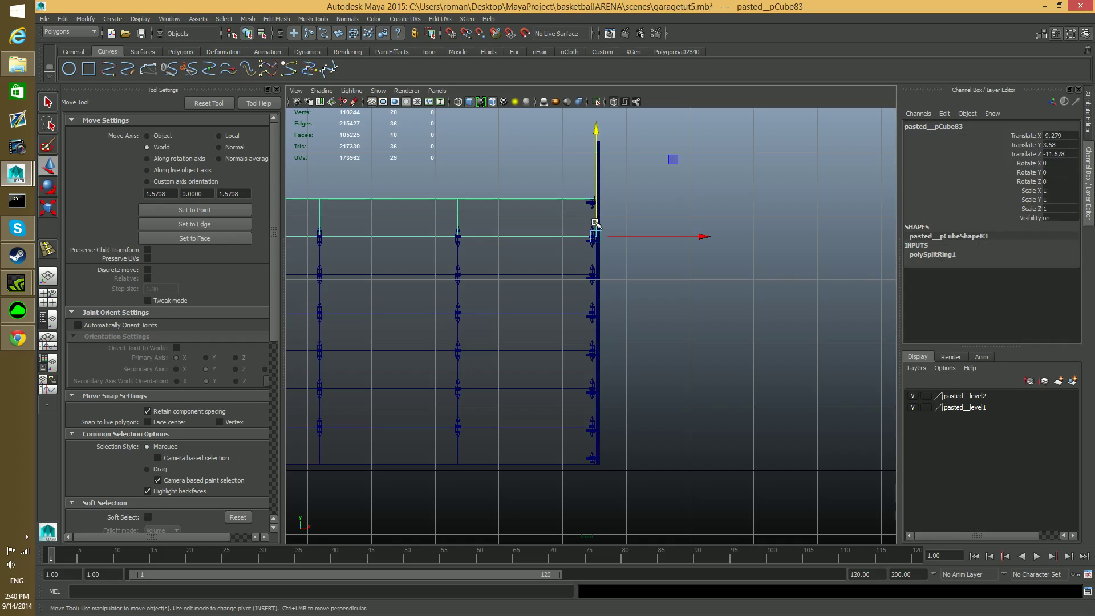
right_click(591, 203)
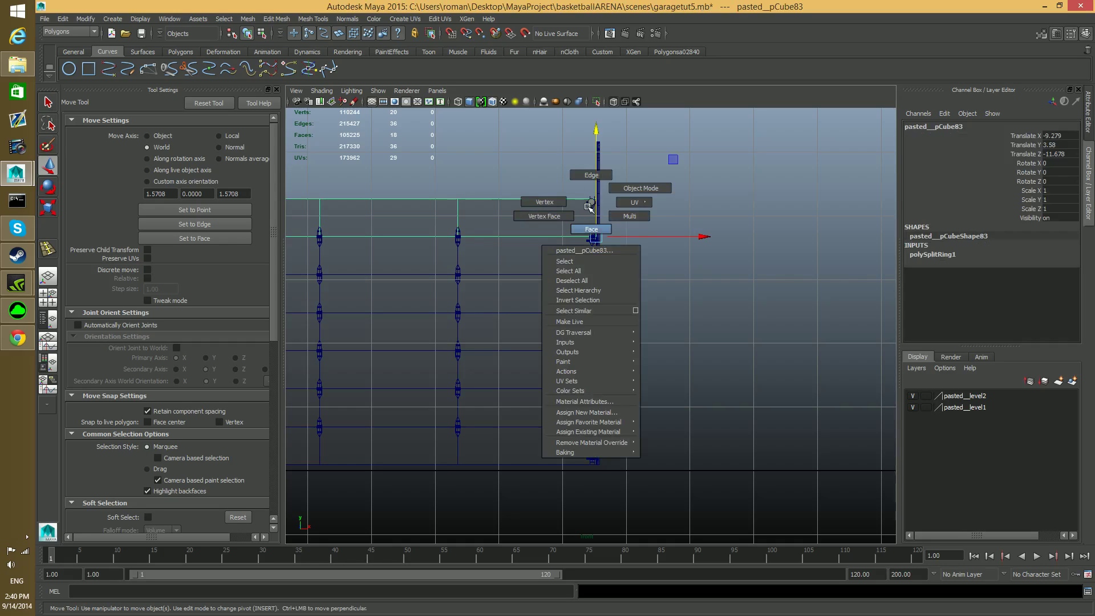
click(589, 207)
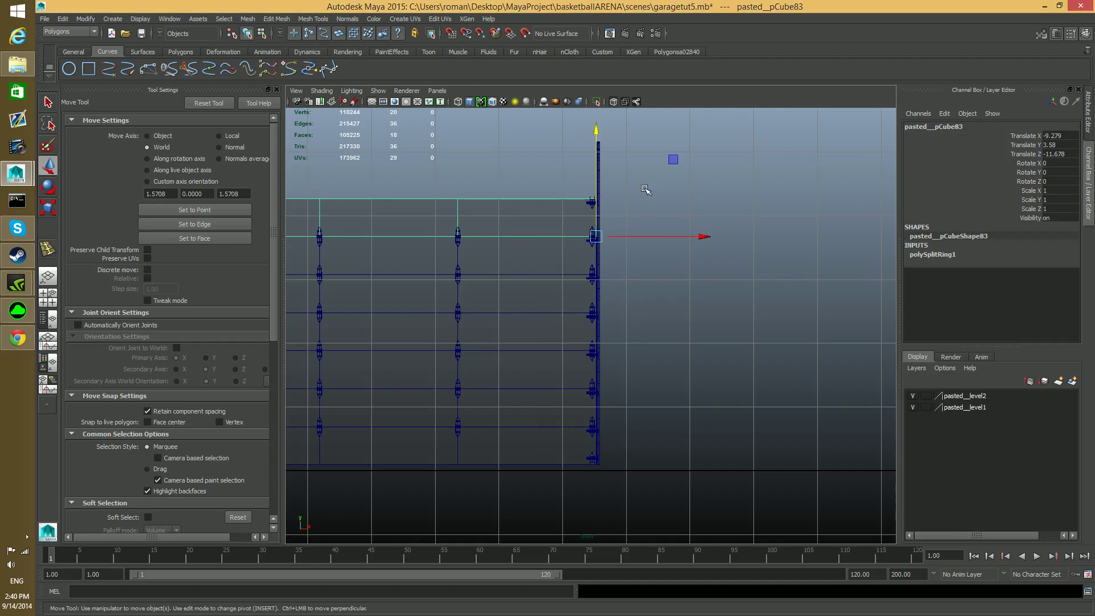
- Select the roller hinge at the seam below the door's top panel and separate it into its individual parts
key(space)
key(space)
alt+drag(694, 303, 616, 369)
alt+middle_drag(616, 369, 617, 485)
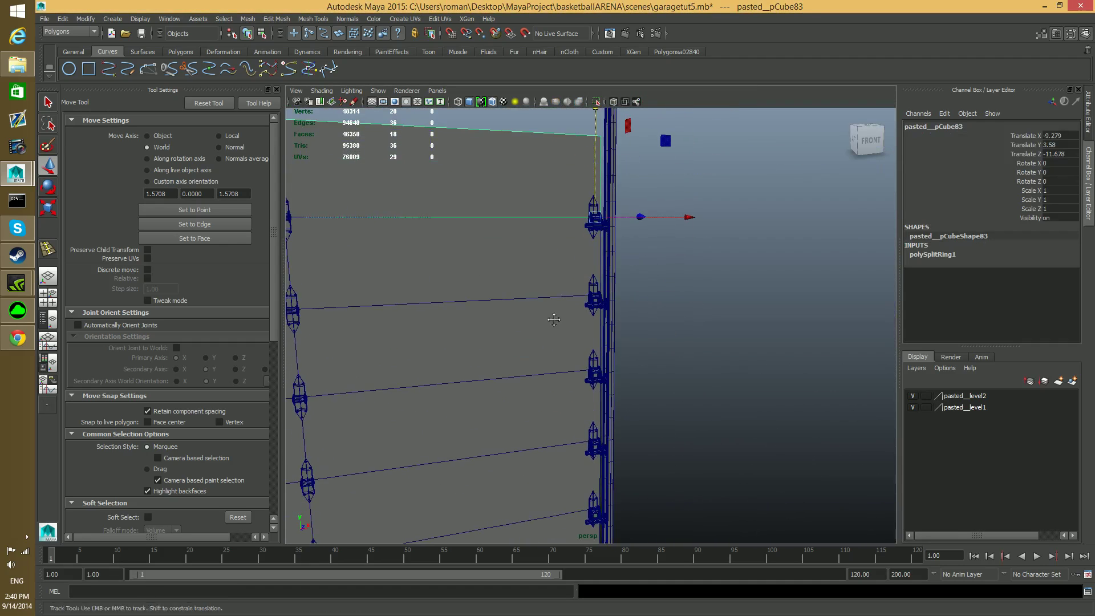
alt+middle_drag(555, 291, 557, 342)
alt+drag(562, 242, 580, 310)
alt+right_drag(580, 310, 772, 332)
alt+middle_drag(773, 333, 599, 314)
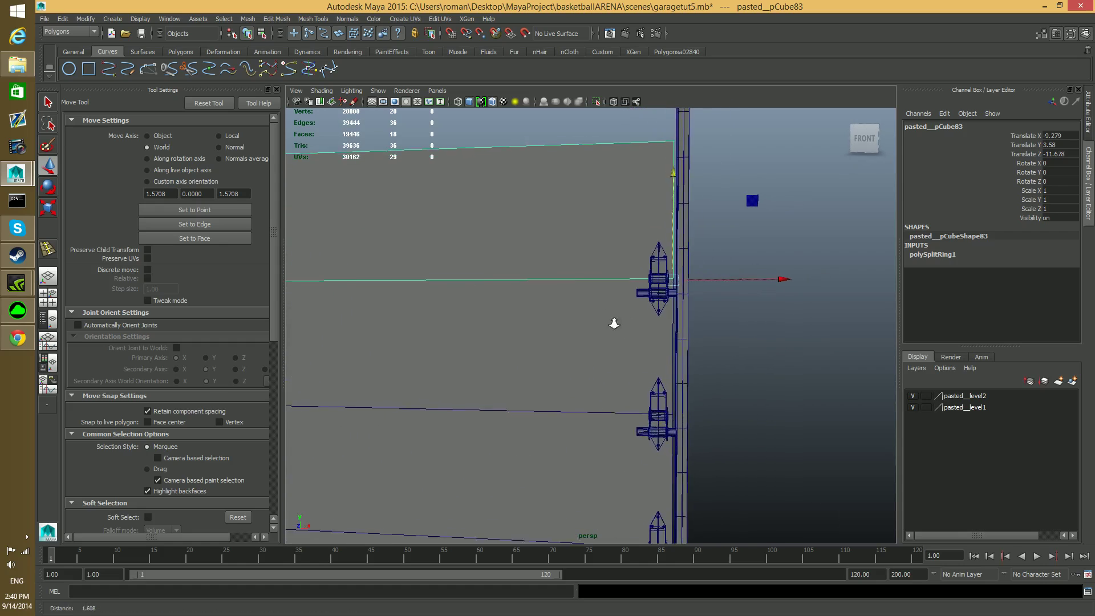
alt+right_drag(599, 314, 655, 394)
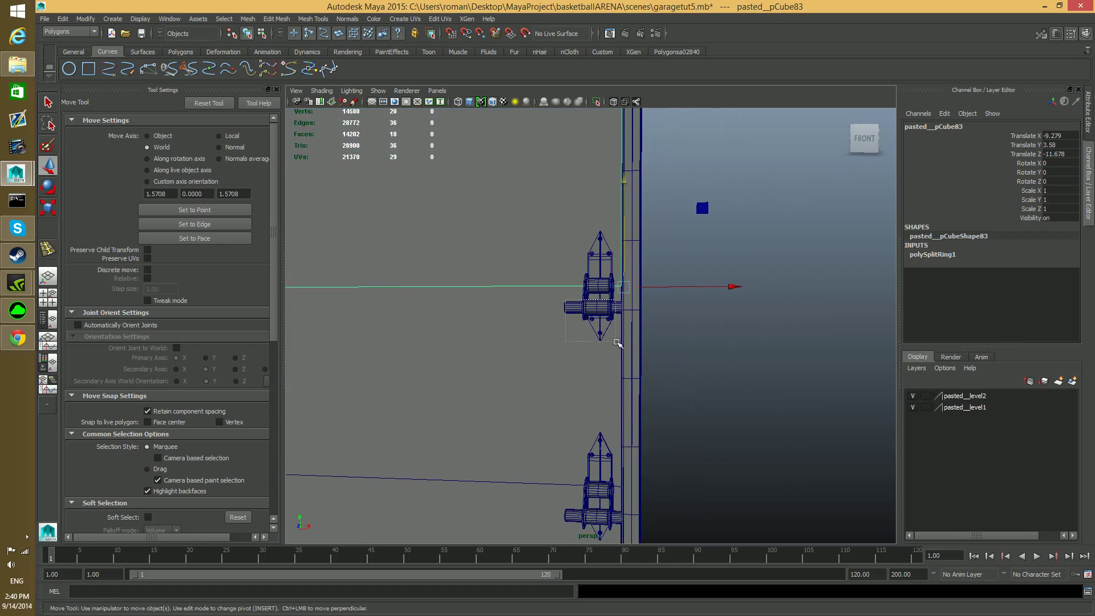
drag(616, 342, 618, 343)
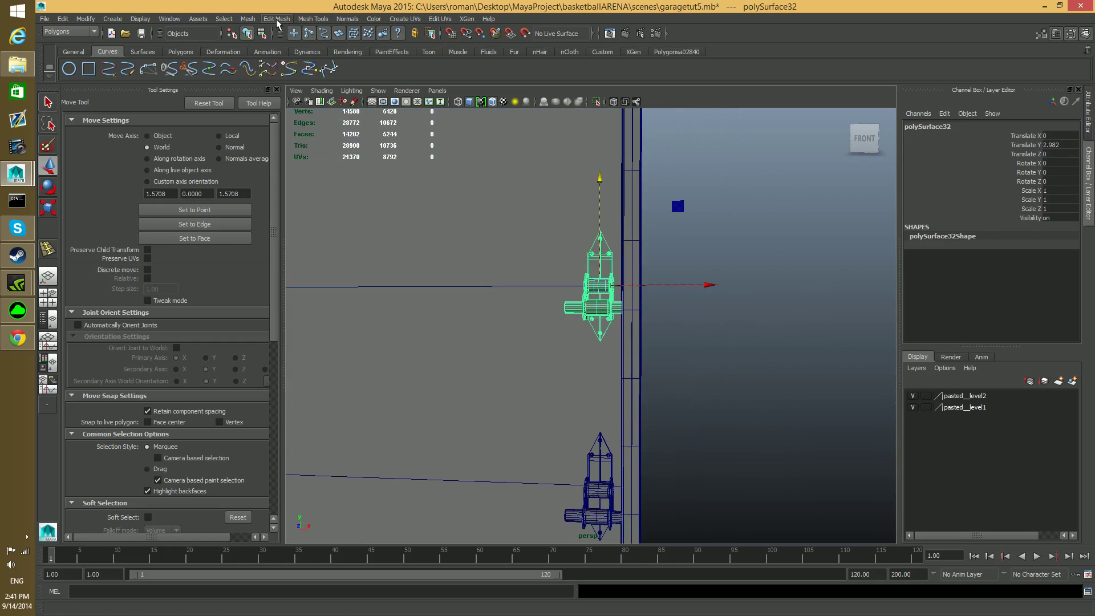
click(247, 22)
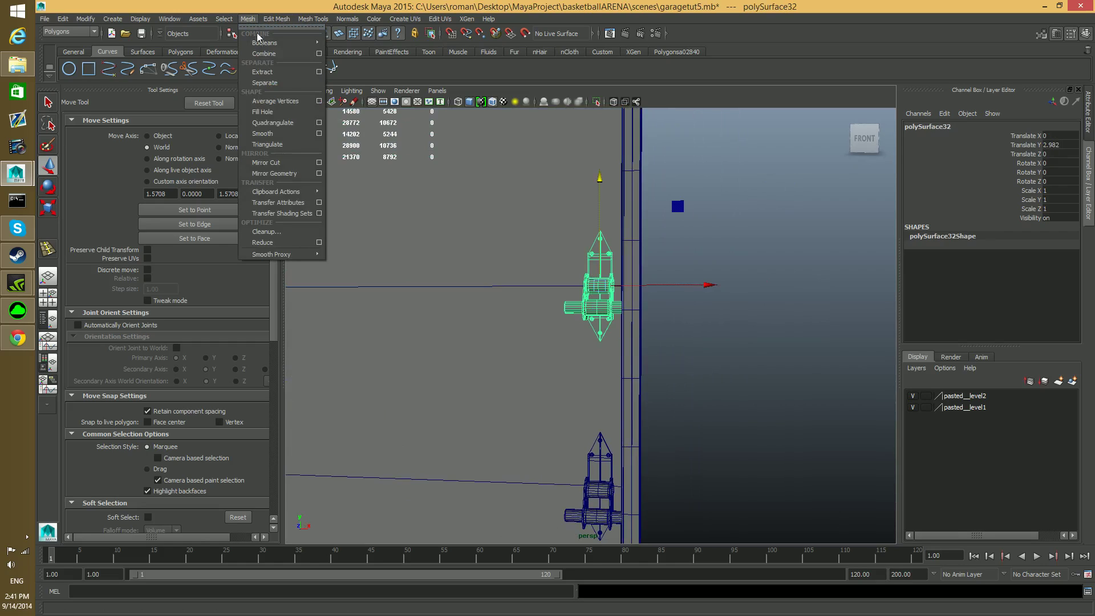
click(271, 81)
- Duplicate only the separated hinge's lower bracket, pointed plate, screws and roller shaft, and combine the copies into one mesh
drag(562, 295, 618, 349)
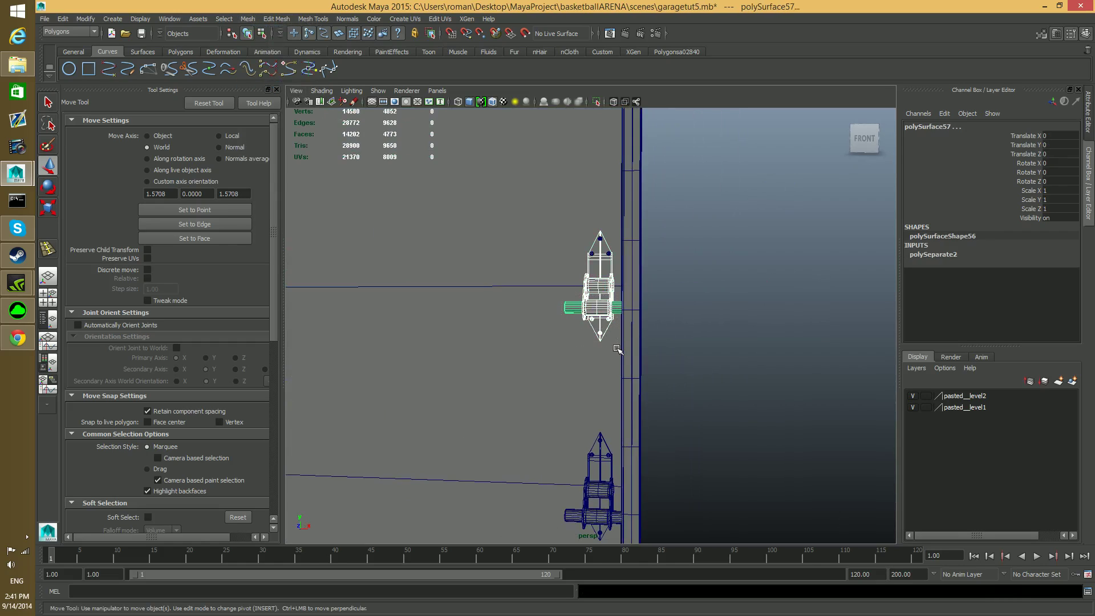
shift+click(595, 244)
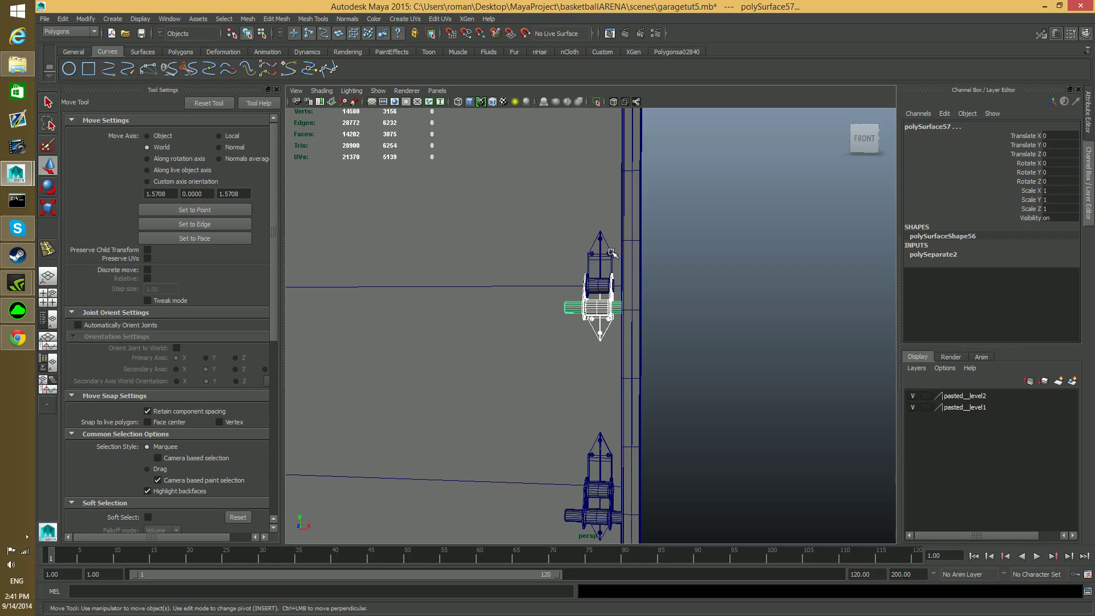
key(ctrl+d)
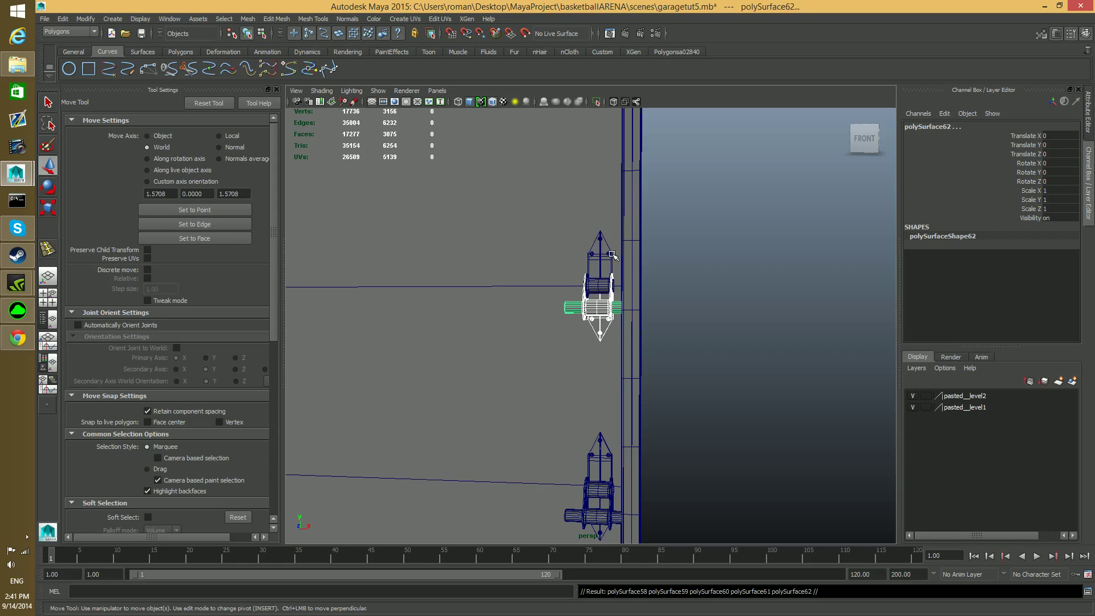
alt+middle_drag(608, 265, 622, 297)
alt+drag(623, 298, 603, 298)
alt+middle_drag(589, 278, 586, 306)
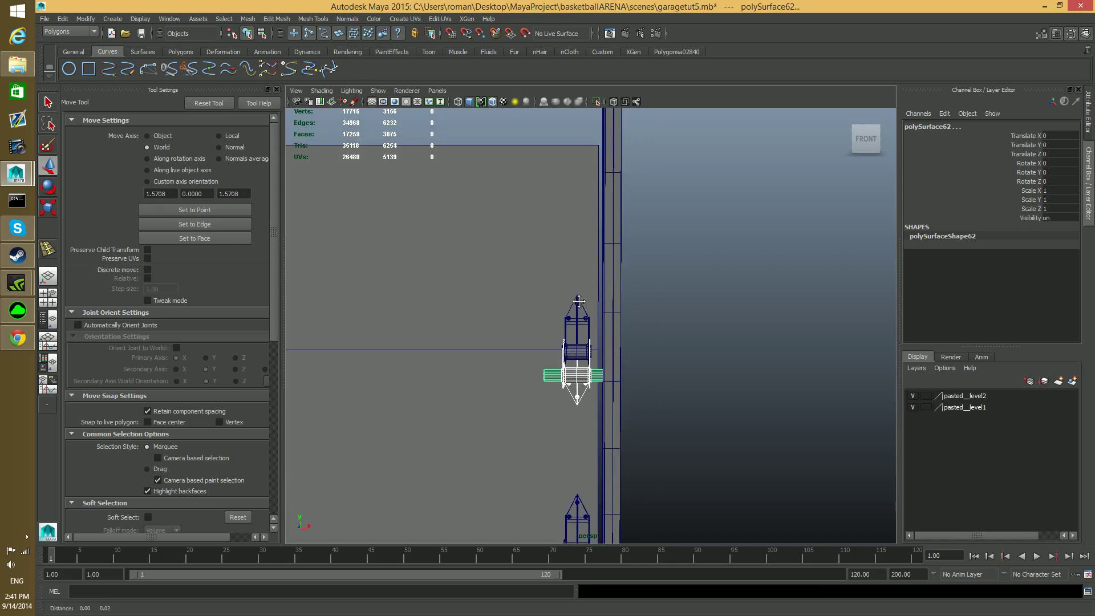
click(257, 20)
click(264, 51)
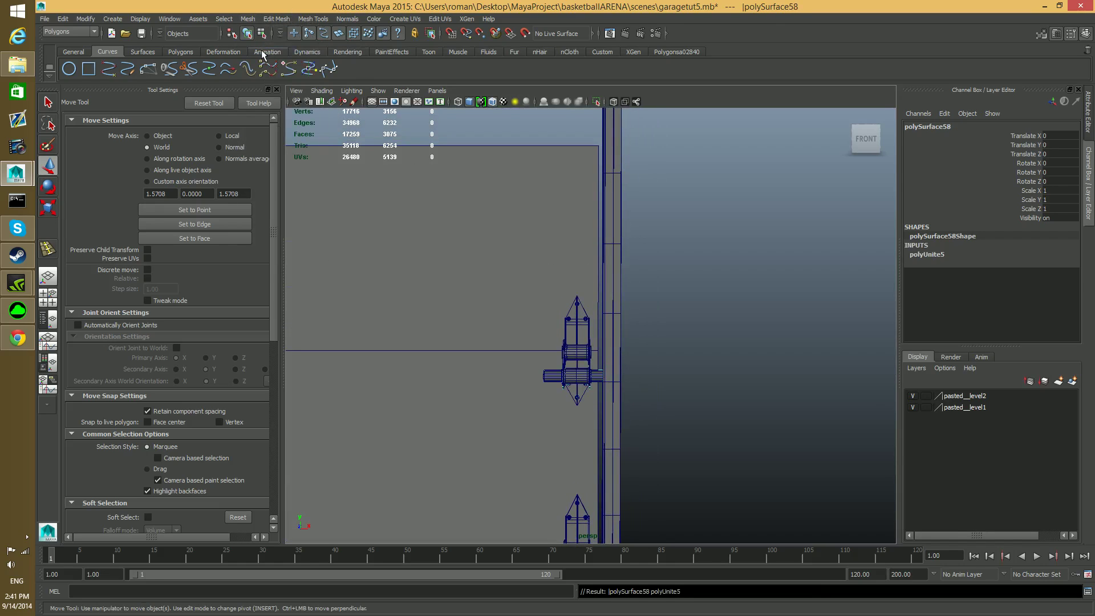
- Center the combined copy's pivot and raise it to the door's top edge, at Translate Y 0.661
click(85, 19)
click(111, 126)
drag(578, 272, 578, 153)
- Lower the top hinge to Translate Y 0.597 in the front view, aligning it with the existing top hinge outline
key(space)
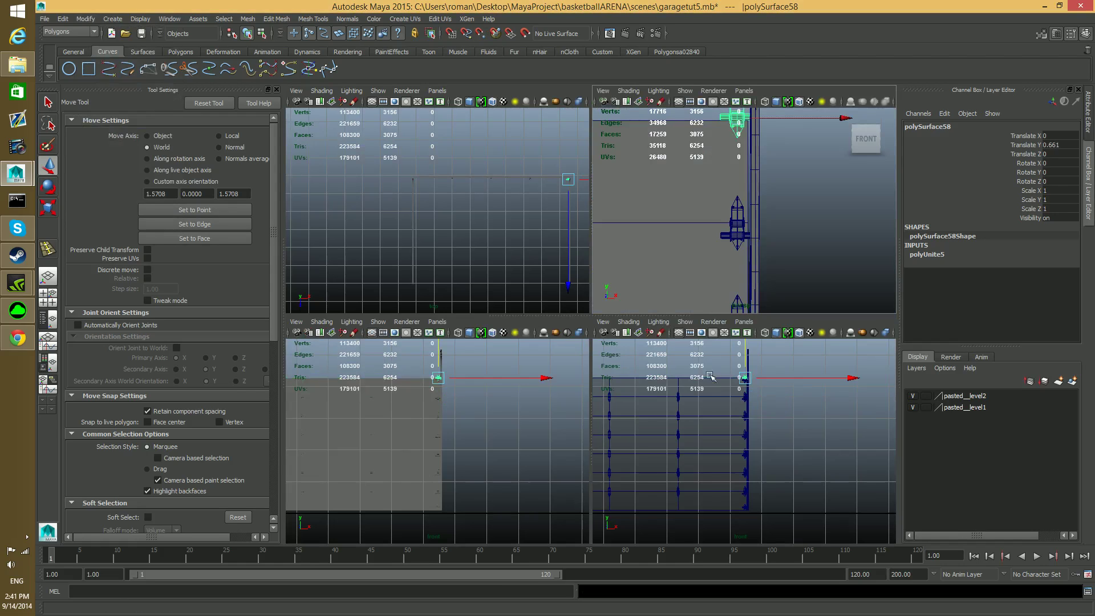
key(space)
scroll(711, 402, up, 3)
alt+middle_drag(643, 215, 650, 413)
scroll(651, 414, up, 5)
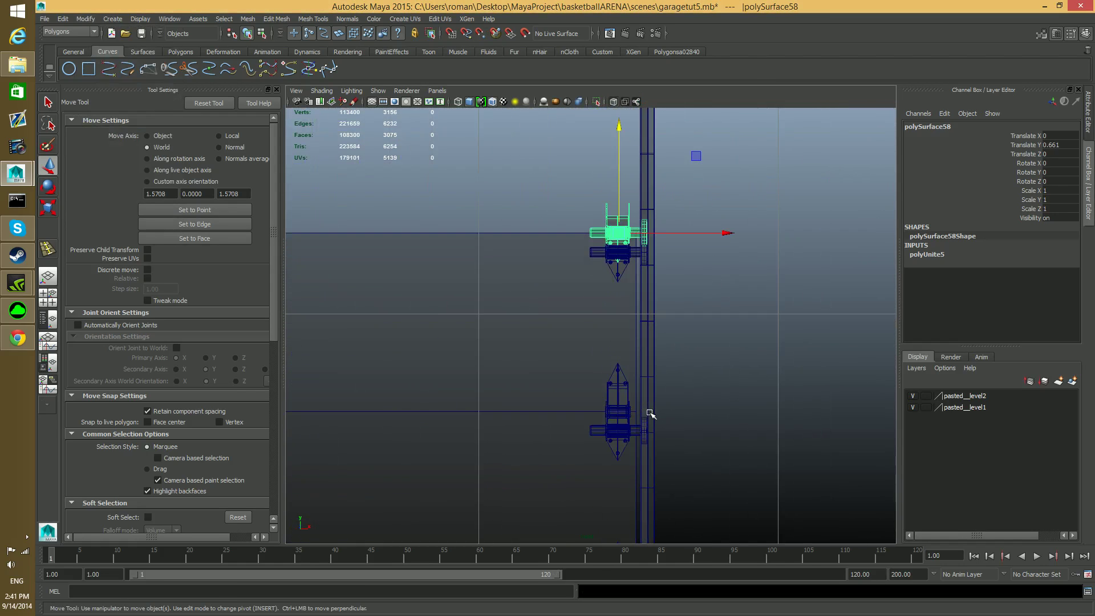
alt+middle_drag(670, 327, 619, 382)
scroll(618, 381, up, 5)
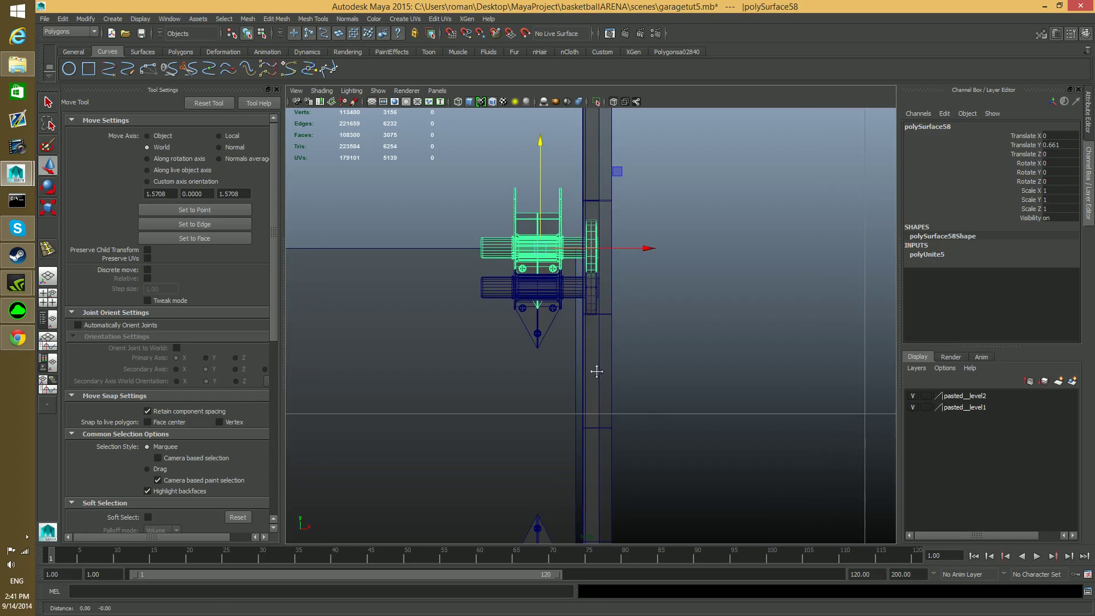
drag(551, 118, 550, 160)
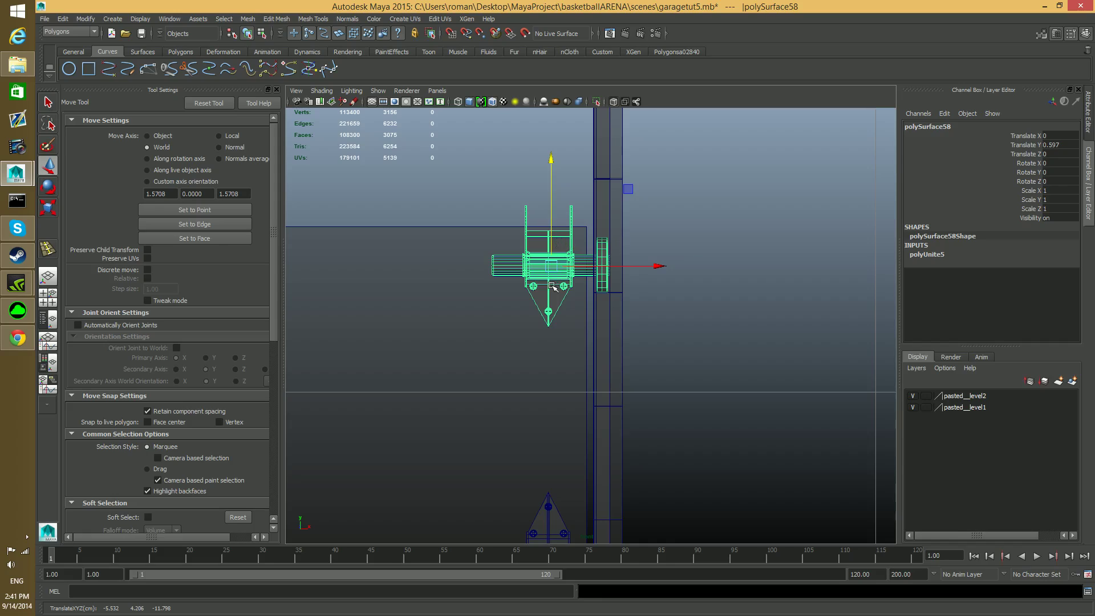
scroll(544, 220, up, 2)
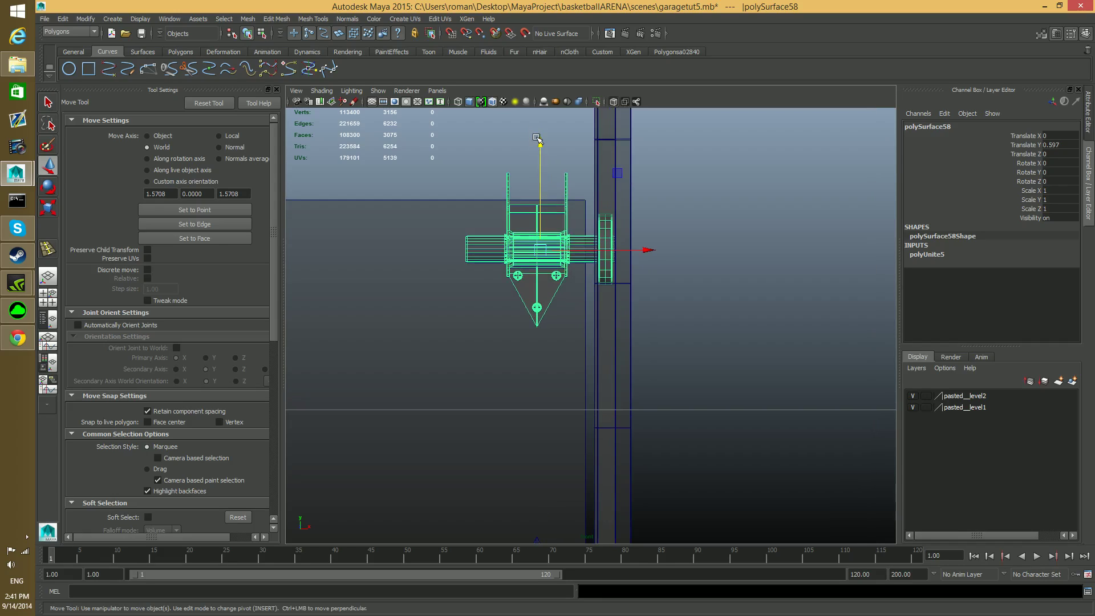
drag(540, 140, 539, 140)
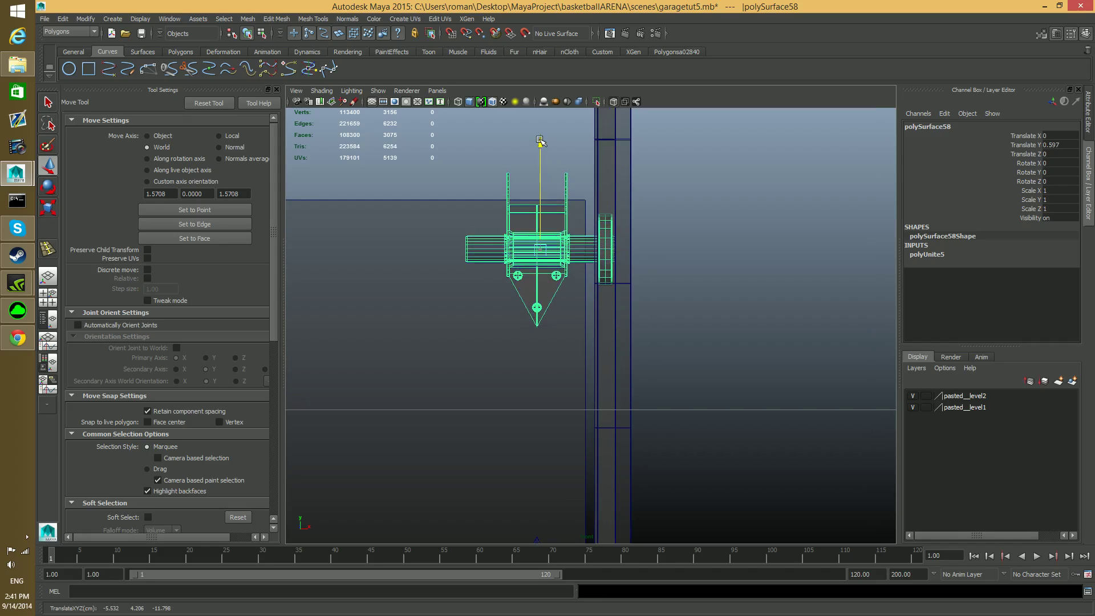
- Raise the top roller hinge to Translate Y 0.603 in the front view and return to the perspective view
drag(539, 141, 540, 135)
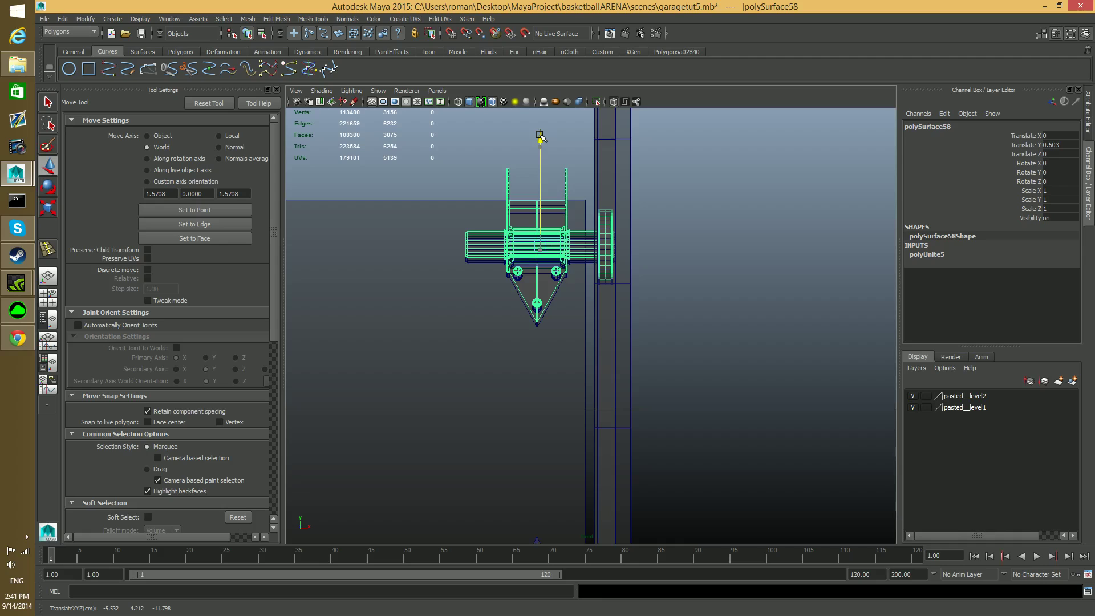
key(space)
key(space)
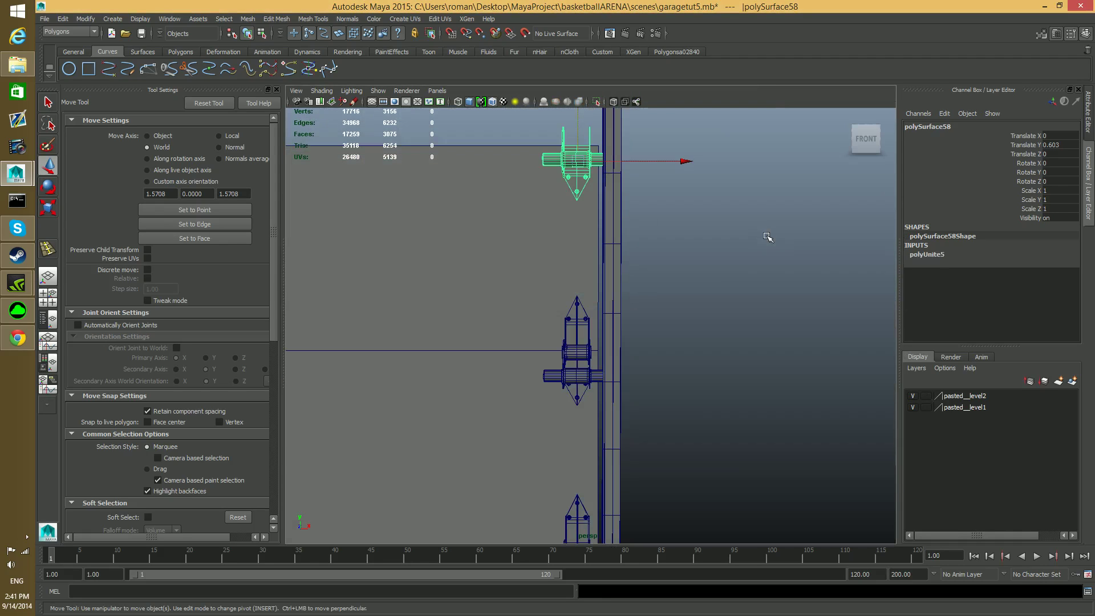
- Select all the roller hinges along the door's right edge, excluding the door panels, and combine them into one mesh
scroll(656, 318, down, 3)
scroll(656, 318, down, 5)
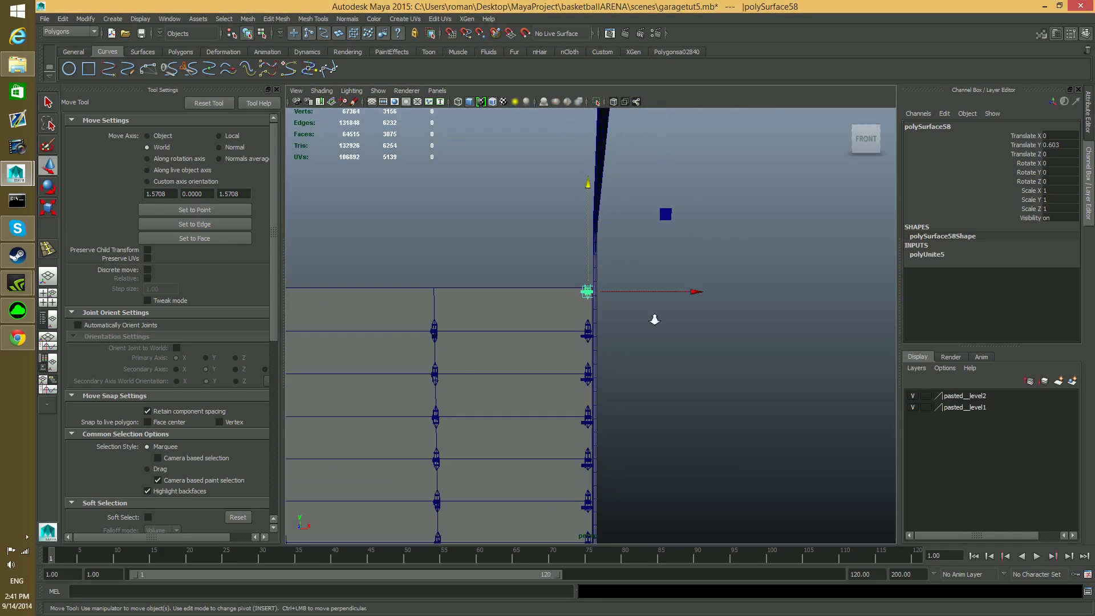
drag(565, 191, 585, 481)
scroll(595, 332, up, 4)
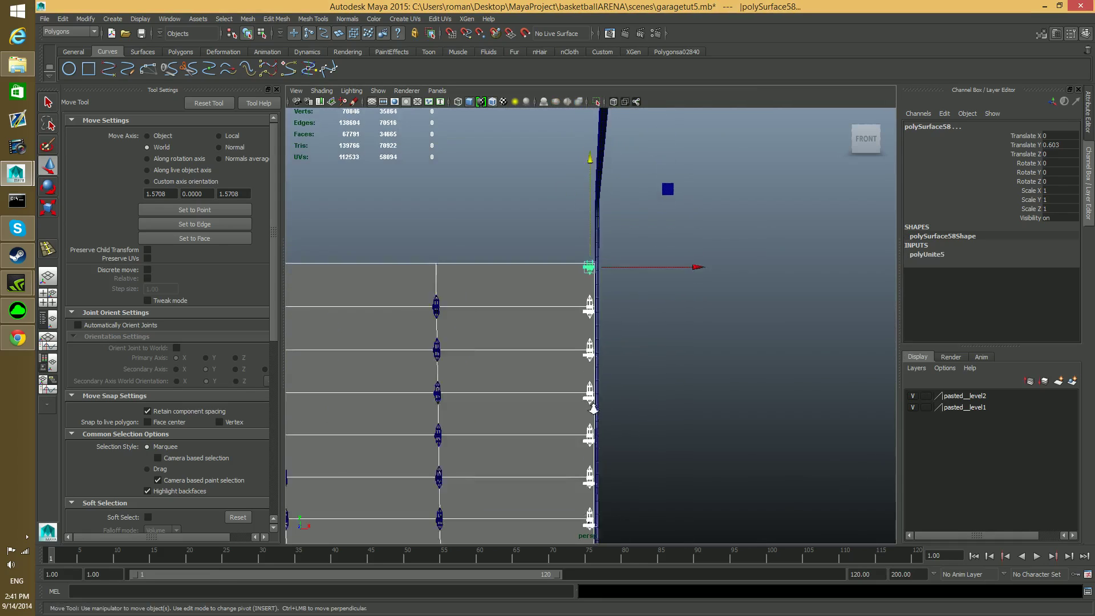
scroll(479, 400, up, 2)
scroll(488, 492, down, 3)
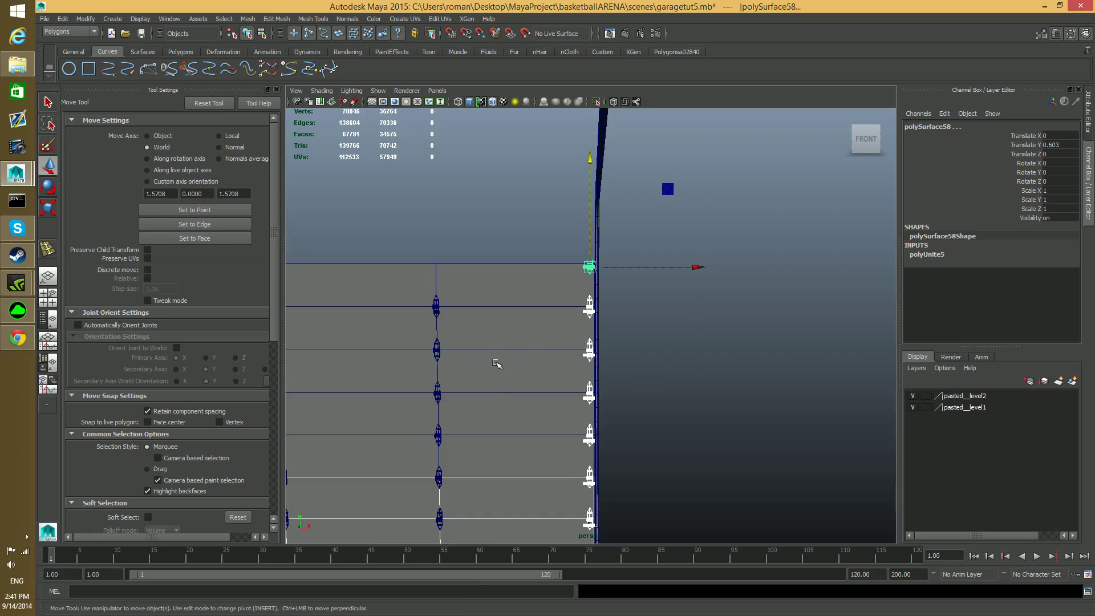
scroll(532, 419, down, 2)
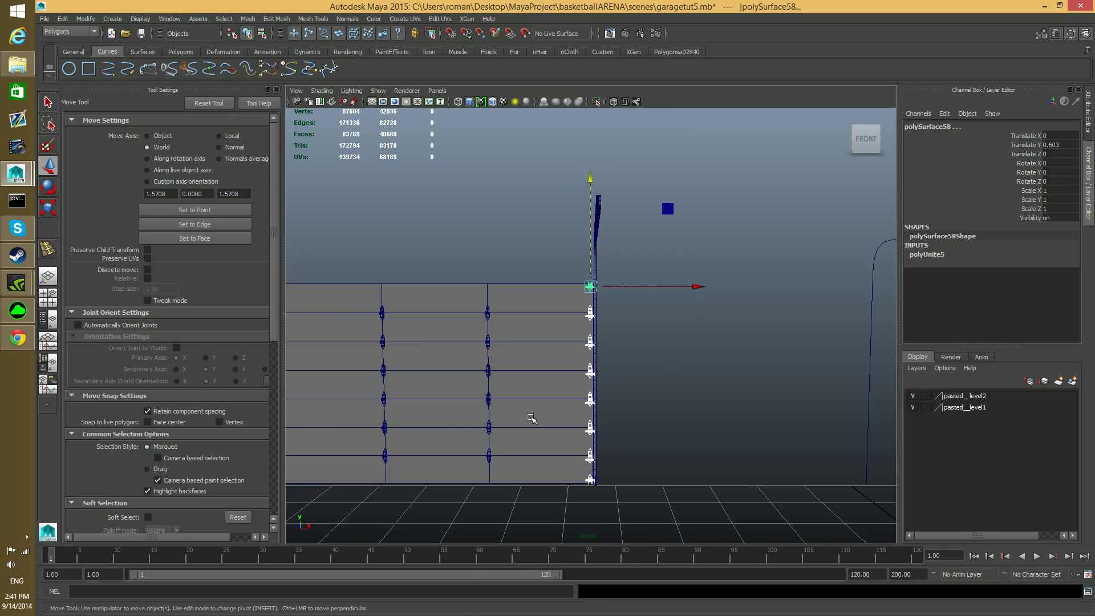
click(253, 20)
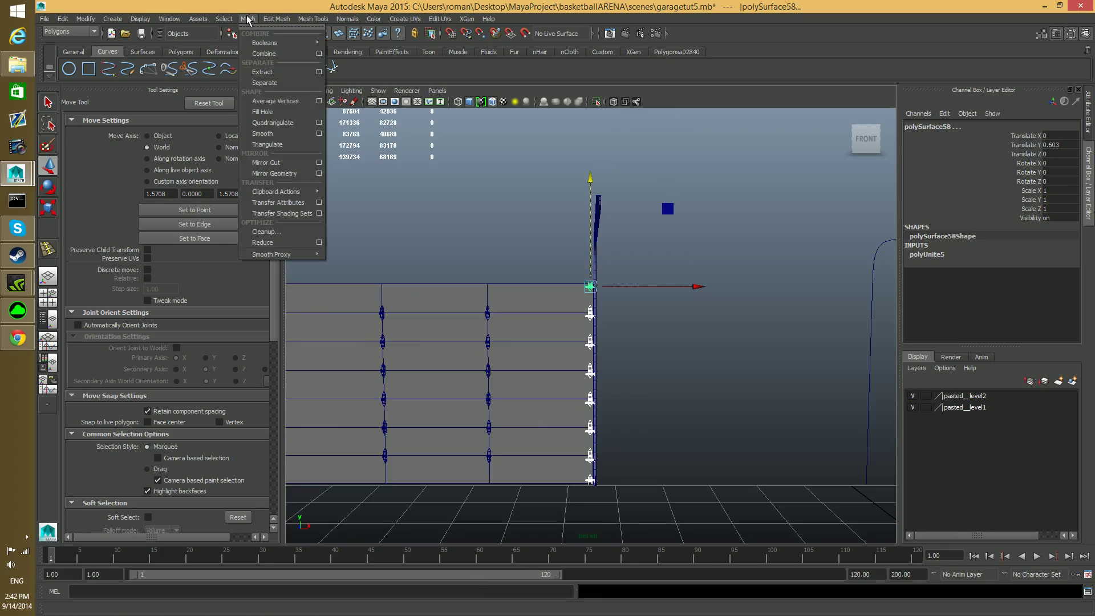
click(263, 53)
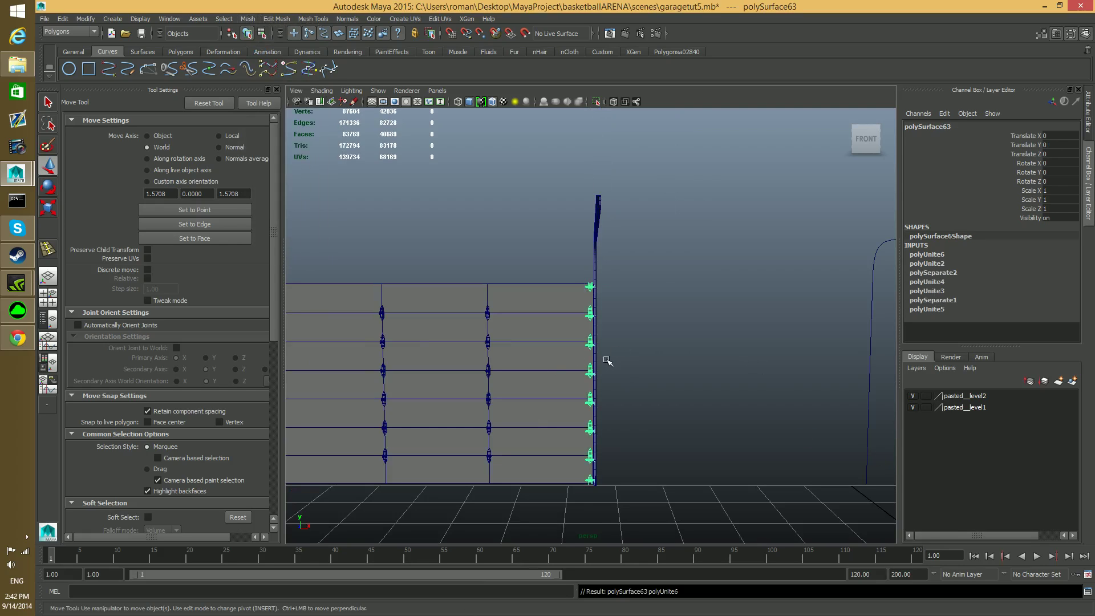
- Duplicate the combined column of roller hinges and center the copy's pivot
scroll(583, 341, down, 5)
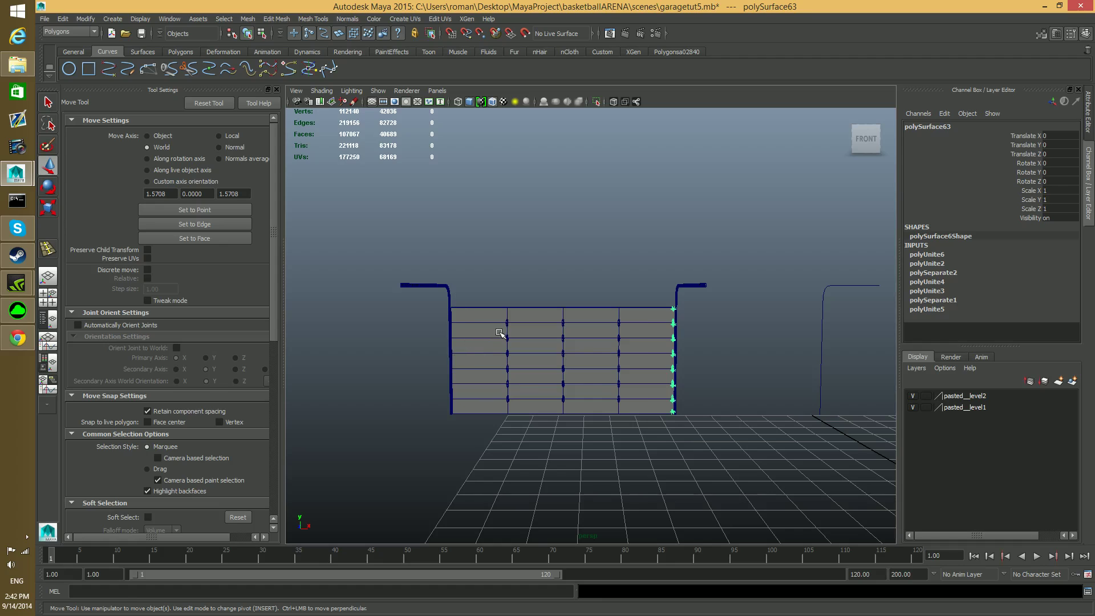
scroll(656, 334, up, 5)
alt+middle_drag(690, 296, 645, 244)
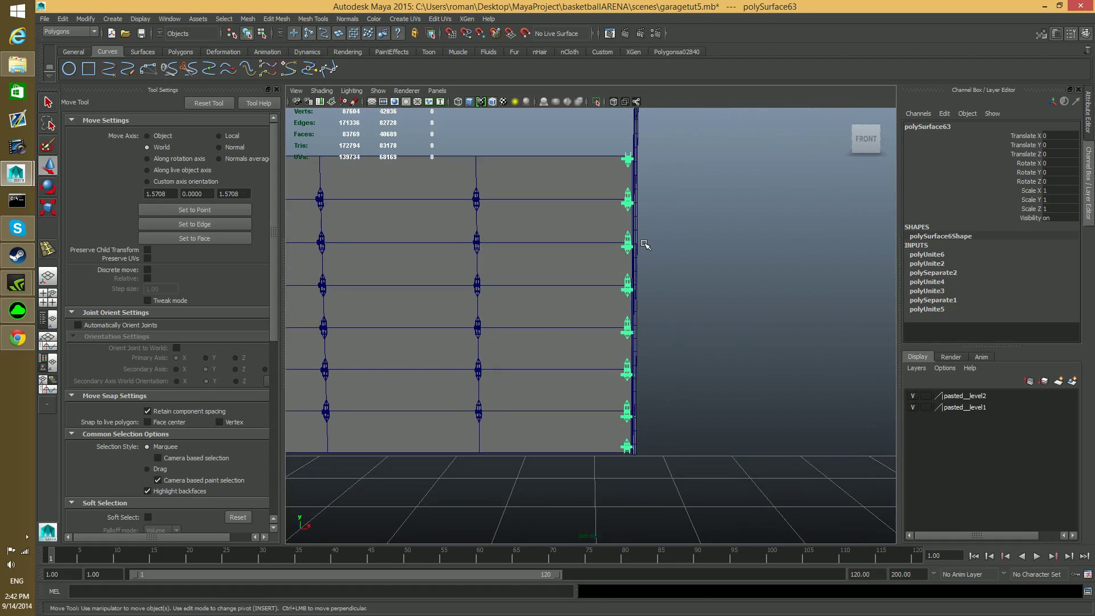
key(ctrl+d)
alt+middle_drag(661, 303, 692, 367)
scroll(672, 317, down, 2)
alt+middle_drag(666, 328, 724, 354)
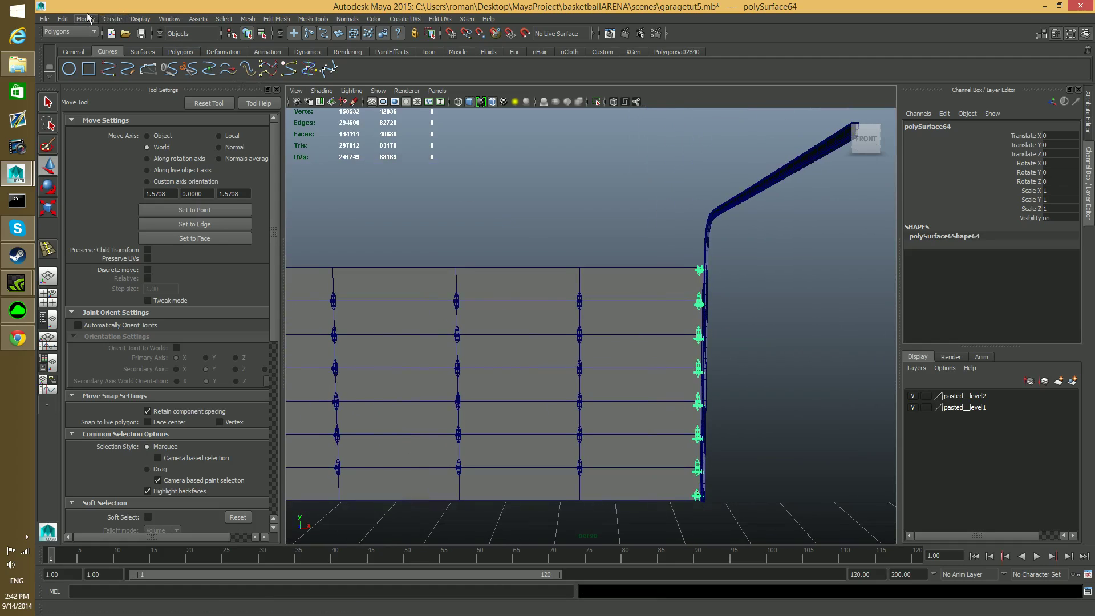
alt+right_drag(621, 308, 383, 285)
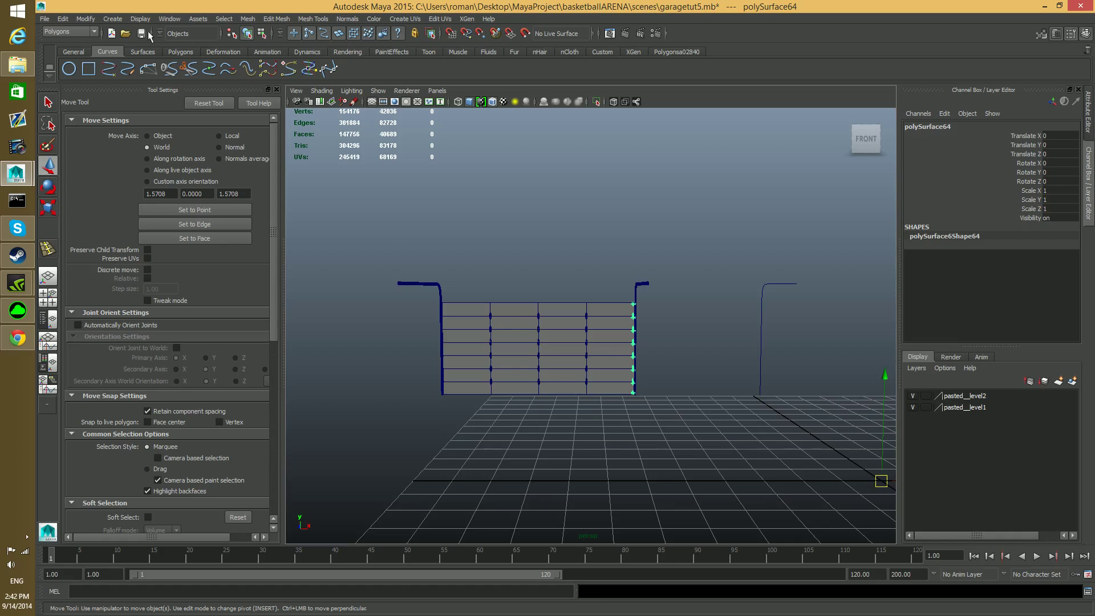
click(86, 19)
click(124, 129)
alt+right_drag(578, 334, 722, 416)
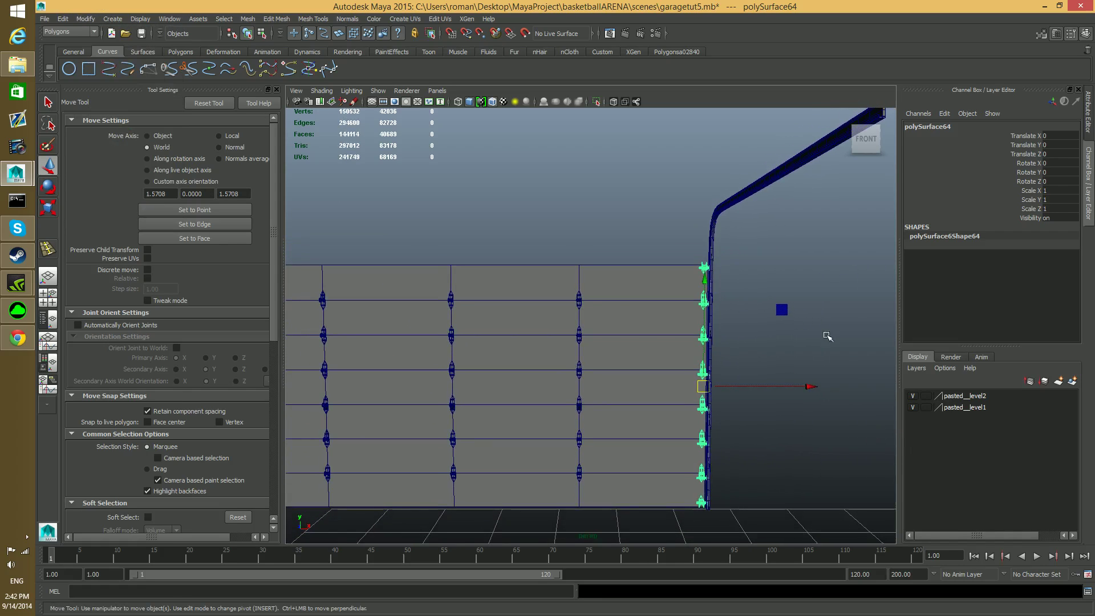
- Move the copied hinge column's pivot horizontally to the door's vertical center line using vertex snapping
key(Insert)
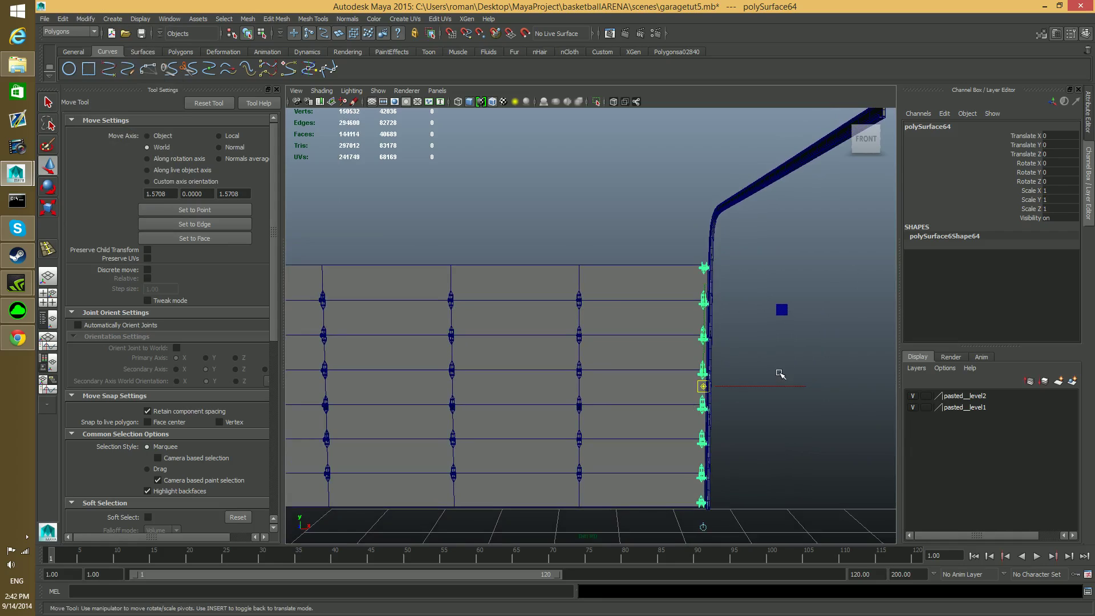
key(v)
drag(783, 387, 476, 386)
key(Insert)
- Examine in the perspective and front views how the copy's pivot lines up with the door's center line
alt+middle_drag(473, 386, 529, 352)
alt+right_drag(529, 352, 633, 375)
key(space)
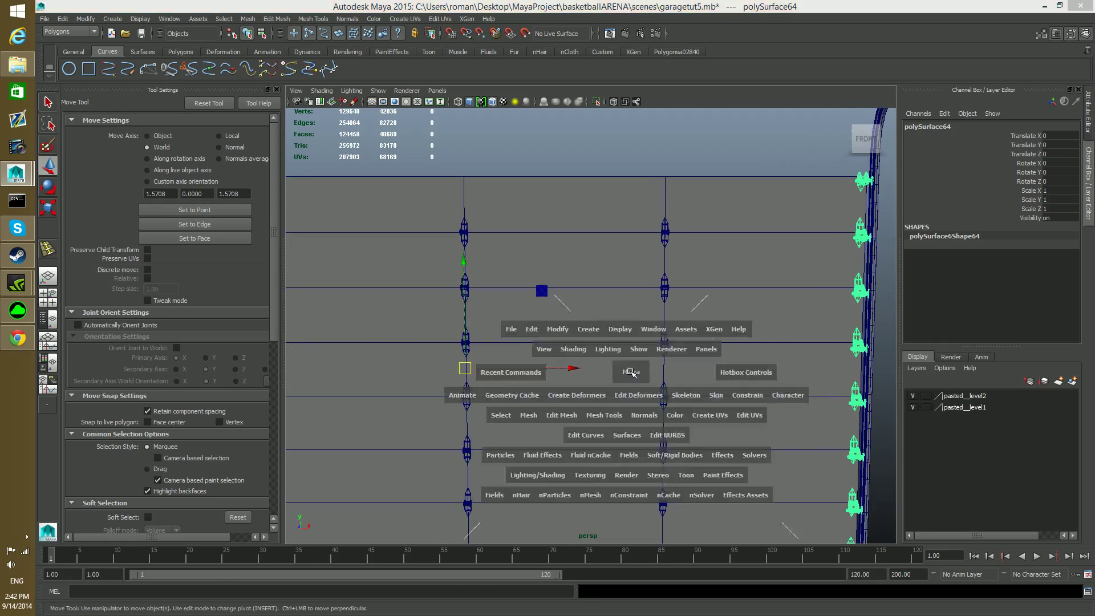
key(space)
alt+right_drag(730, 425, 644, 448)
scroll(645, 449, up, 7)
alt+middle_drag(340, 368, 573, 301)
scroll(677, 337, up, 3)
scroll(573, 301, up, 2)
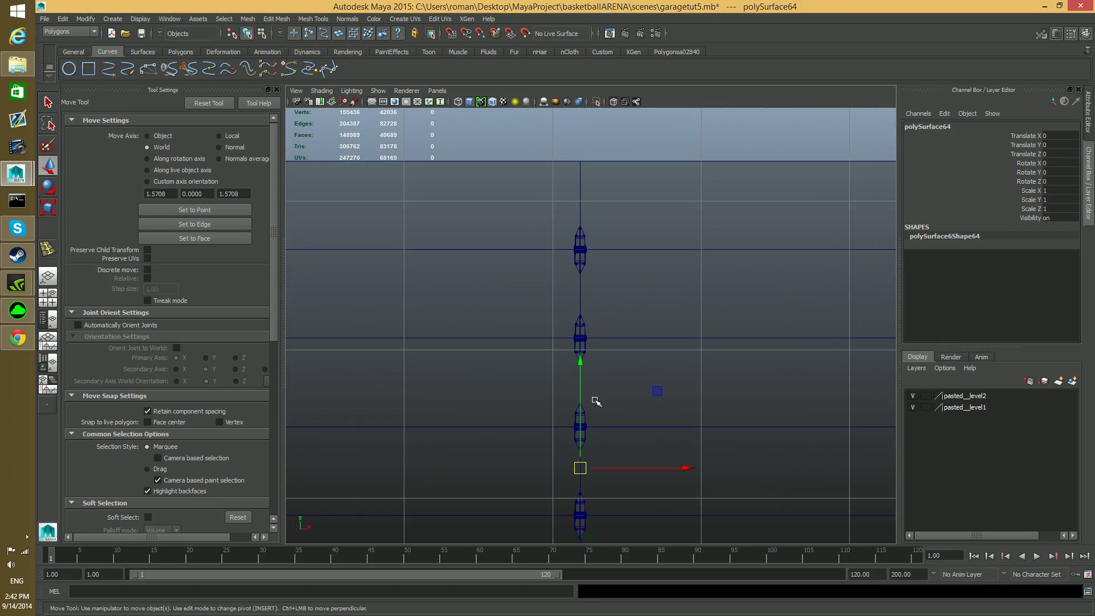
key(space)
key(space)
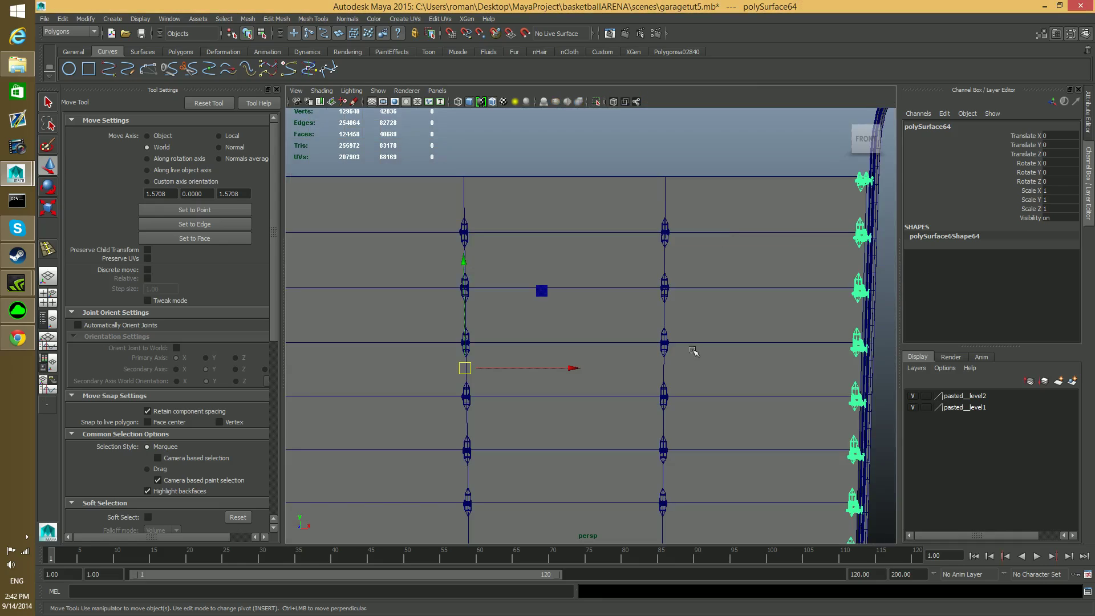
- Mirror the copied hinge column to the opposite edge of the door by setting its Scale X to -1
key(f)
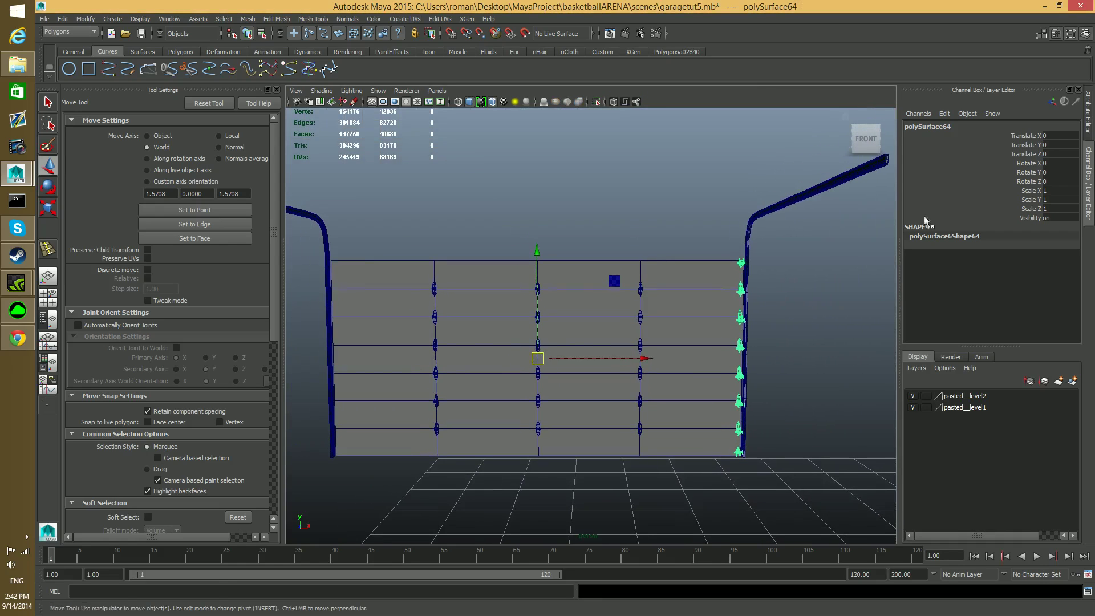
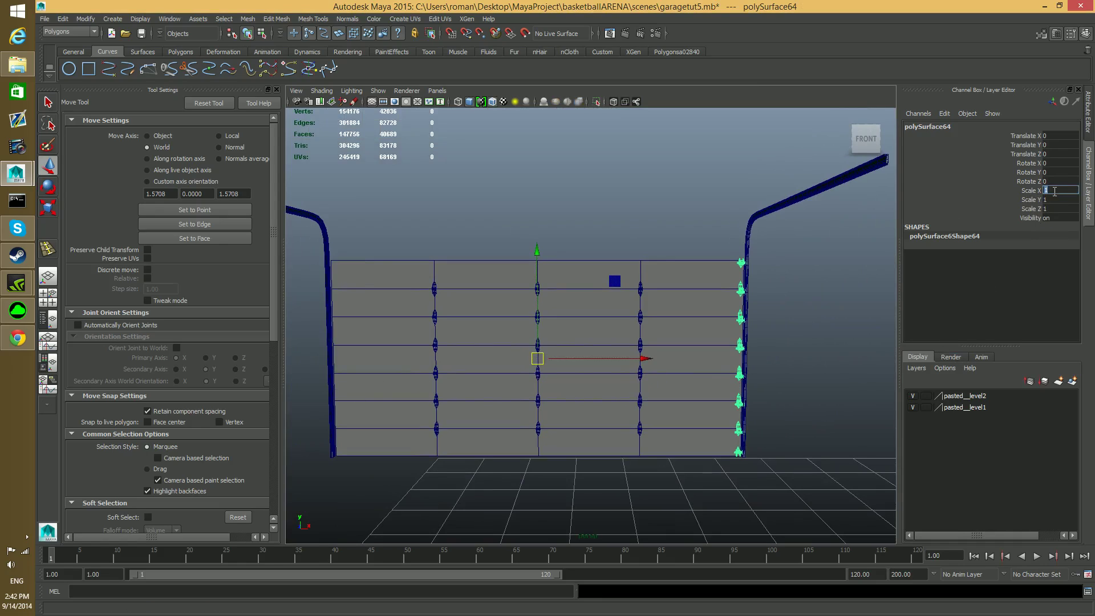
key(Return)
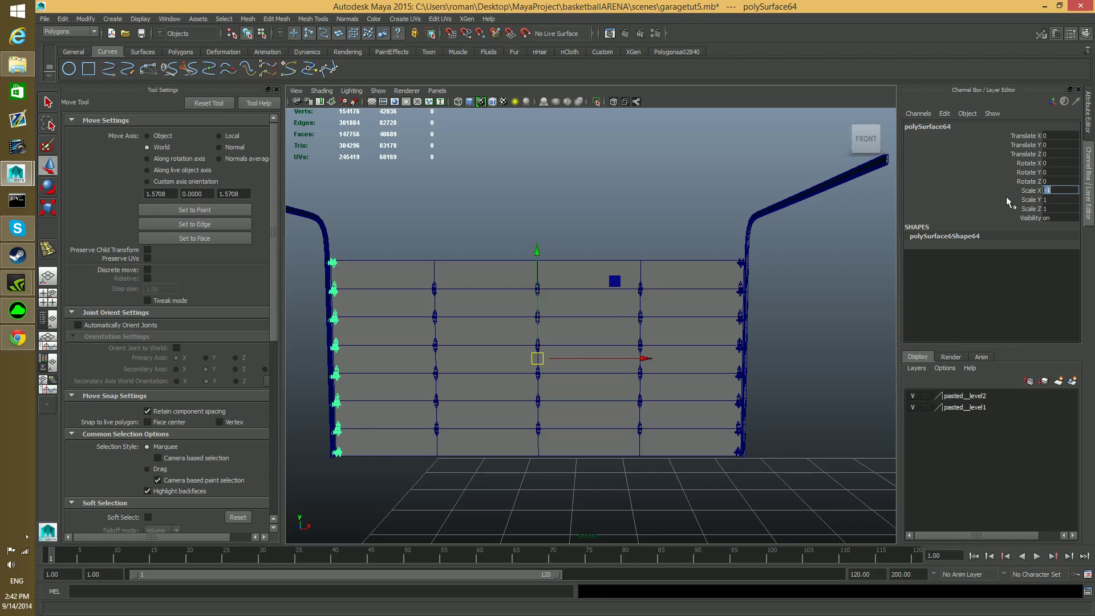
alt+middle_drag(418, 435, 570, 423)
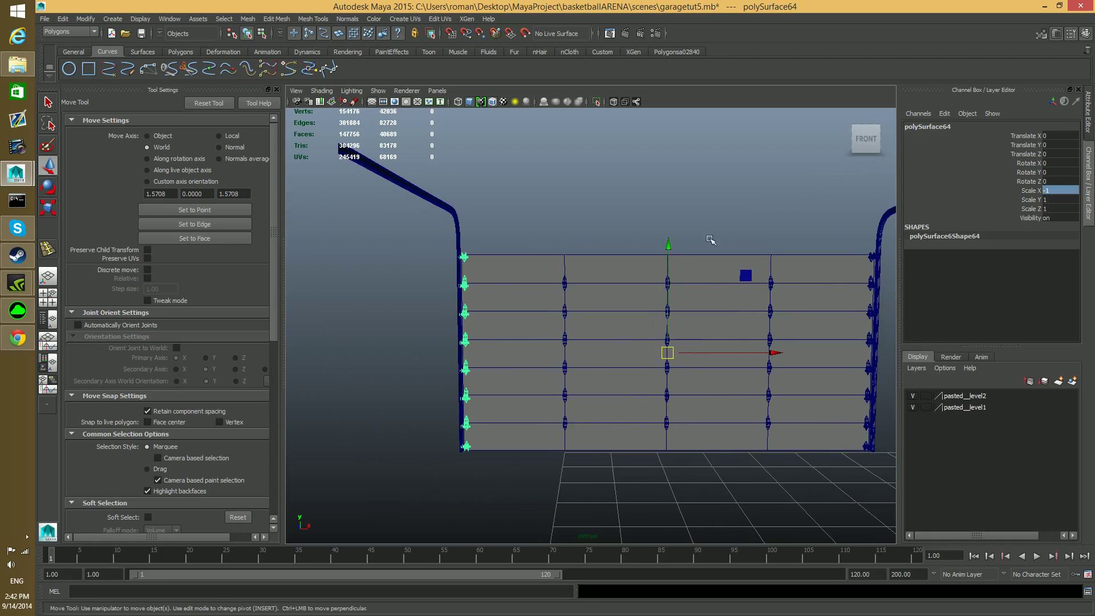
alt+middle_drag(673, 308, 628, 308)
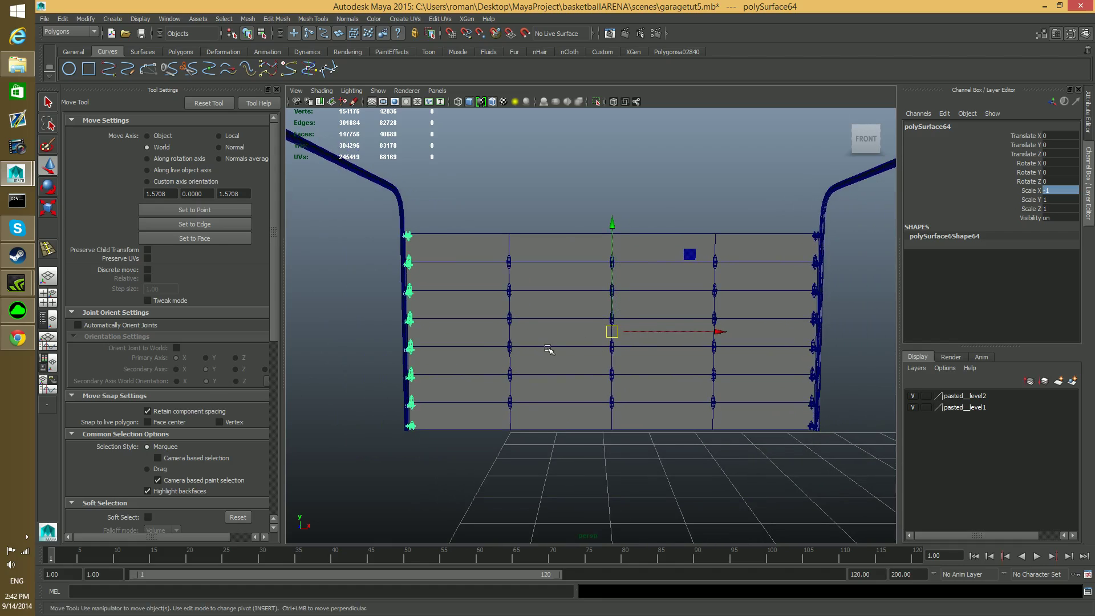
- Inspect the mirrored roller hinges against the guide rail and door panels from close up and from several angles
scroll(764, 348, down, 5)
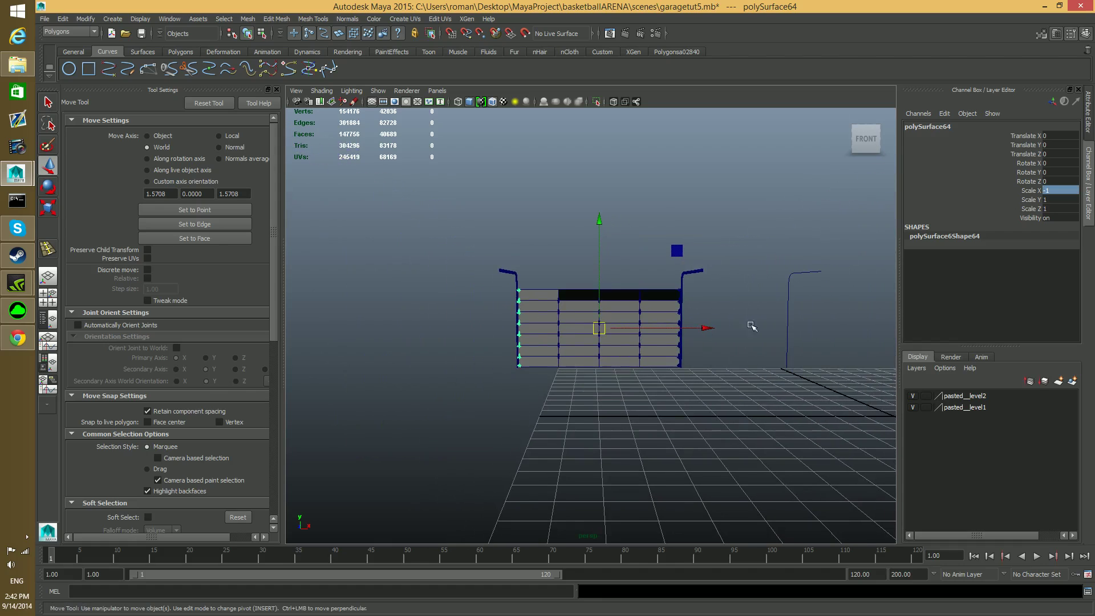
alt+right_drag(752, 325, 753, 379)
alt+middle_drag(519, 354, 591, 375)
alt+right_drag(590, 377, 585, 434)
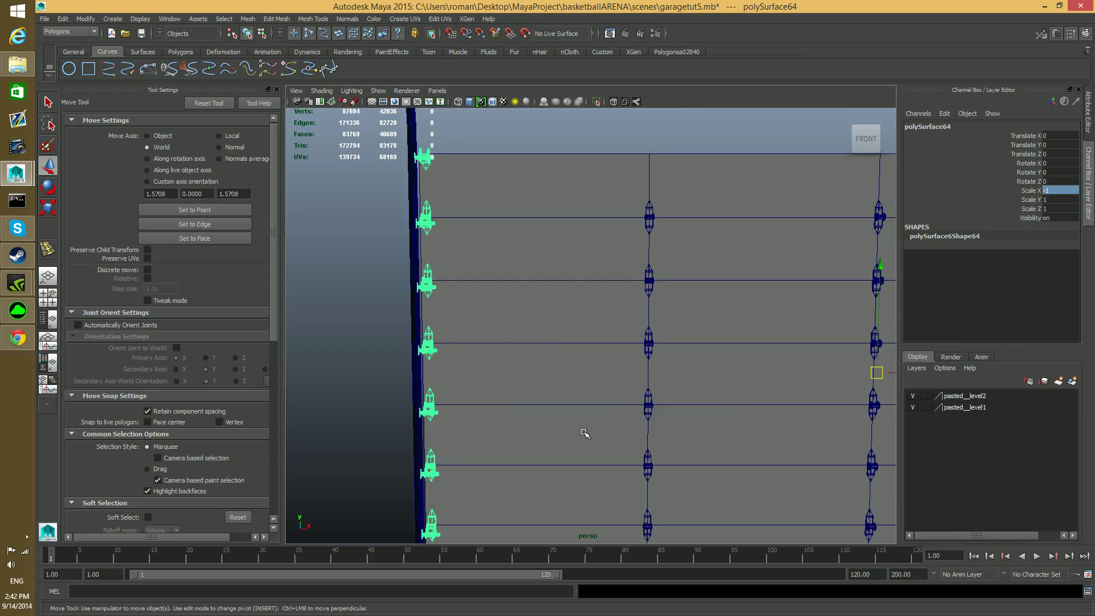
alt+middle_drag(546, 416, 616, 429)
mouse_move(519, 272)
alt+middle_down()
mouse_move(580, 307)
mouse_move(613, 383)
alt+middle_up()
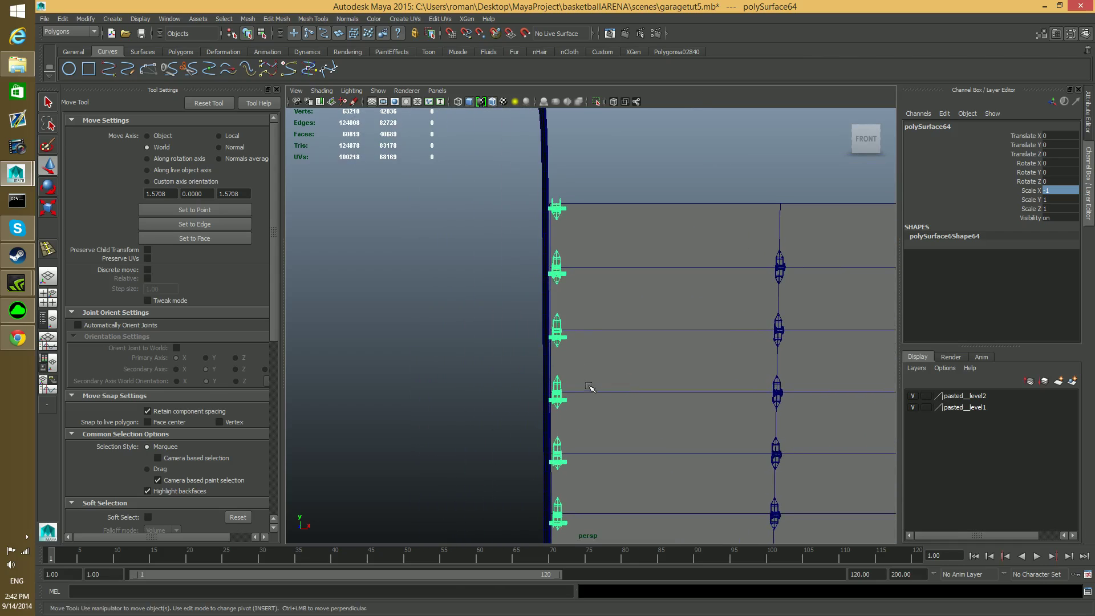
scroll(589, 388, up, 4)
key(F8)
key(F8)
scroll(641, 371, down, 10)
alt+middle_drag(767, 387, 598, 287)
alt+right_drag(533, 292, 706, 329)
alt+middle_drag(707, 329, 702, 398)
alt+drag(703, 399, 367, 362)
alt+drag(588, 346, 421, 360)
alt+drag(563, 359, 579, 327)
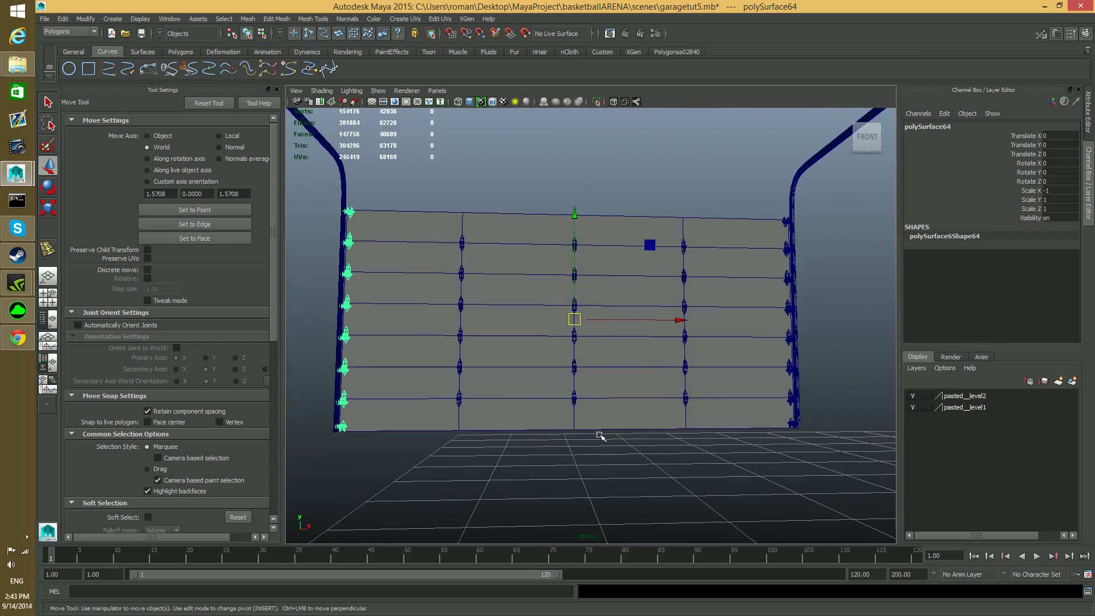
alt+drag(614, 388, 595, 401)
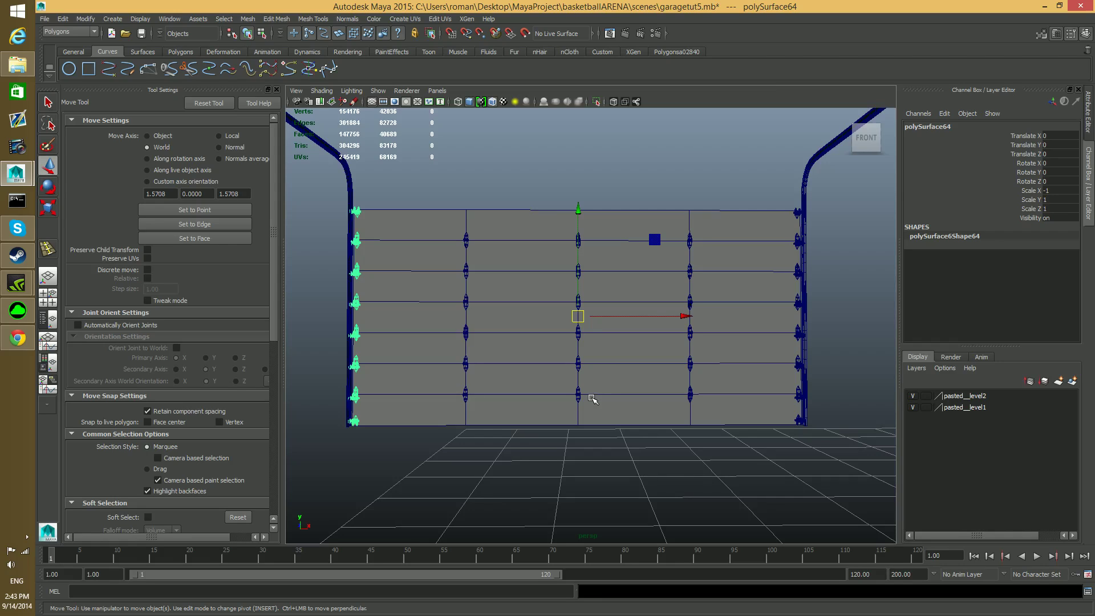
scroll(592, 398, up, 2)
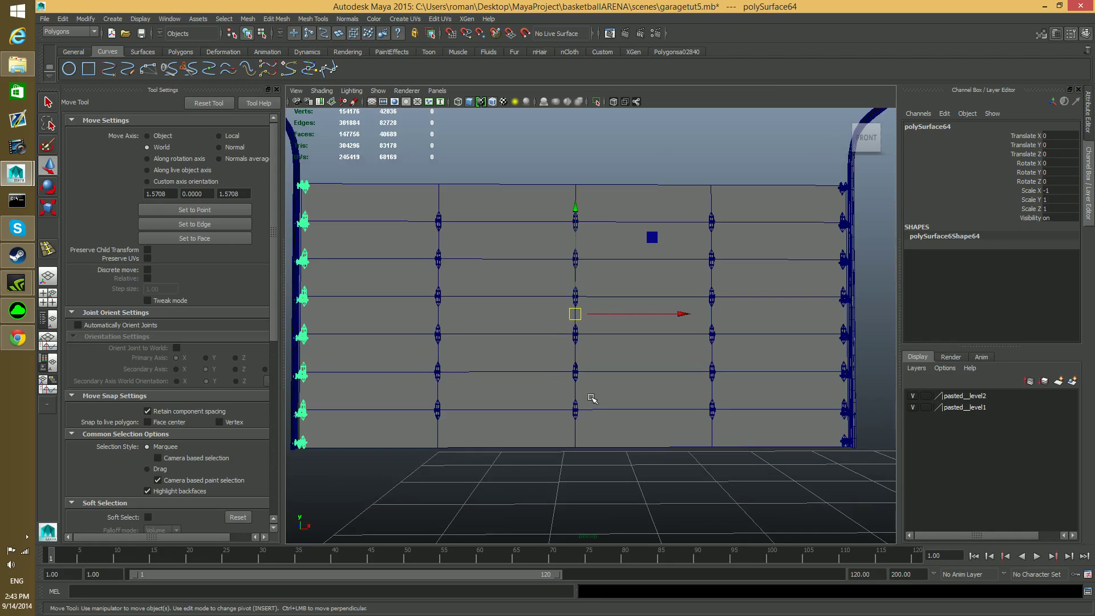
alt+drag(618, 395, 592, 394)
- Reselect the mirrored hinge column and separate it into its individual parts
click(598, 415)
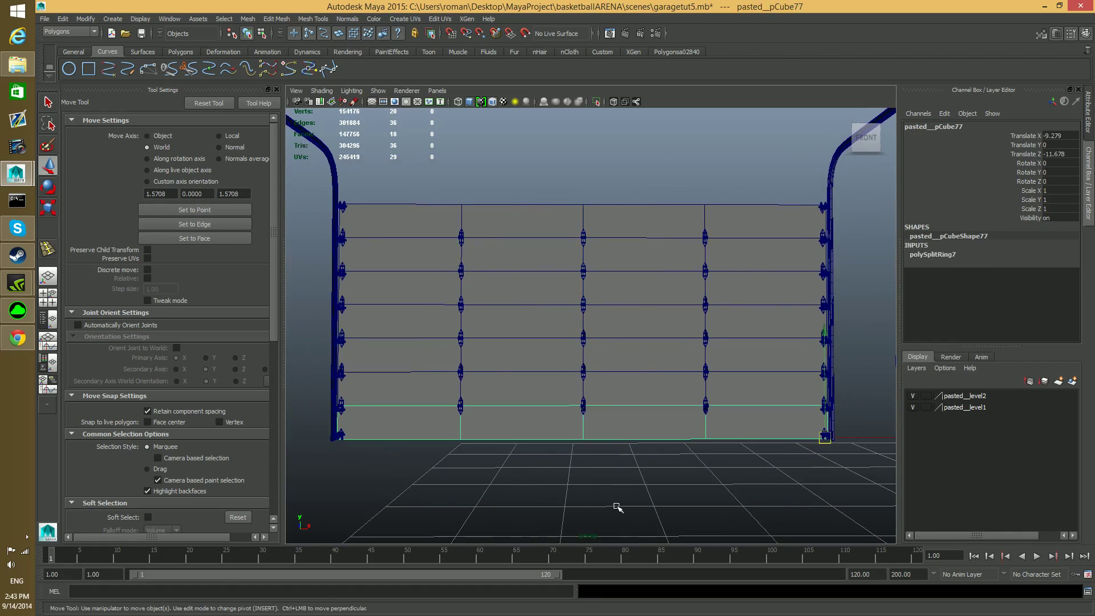
alt+middle_drag(629, 493, 576, 423)
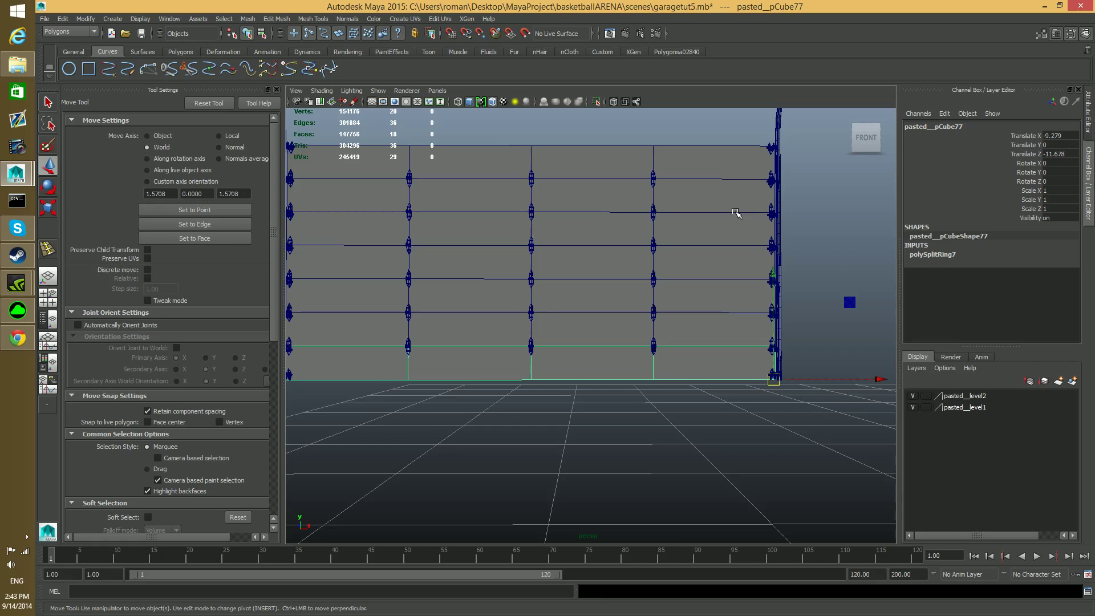
click(734, 210)
key(f)
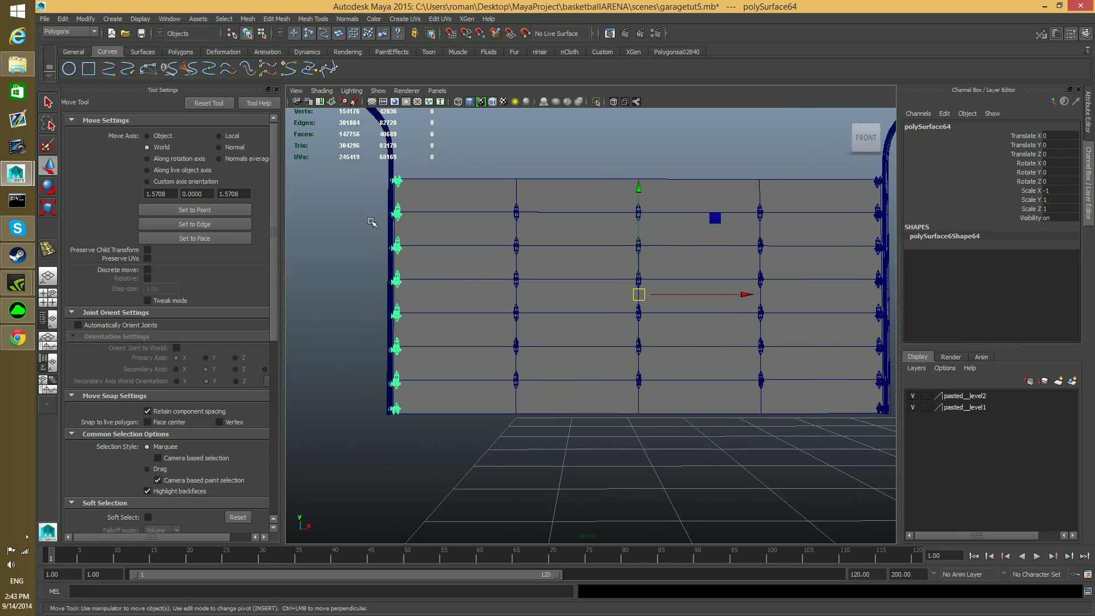
click(275, 19)
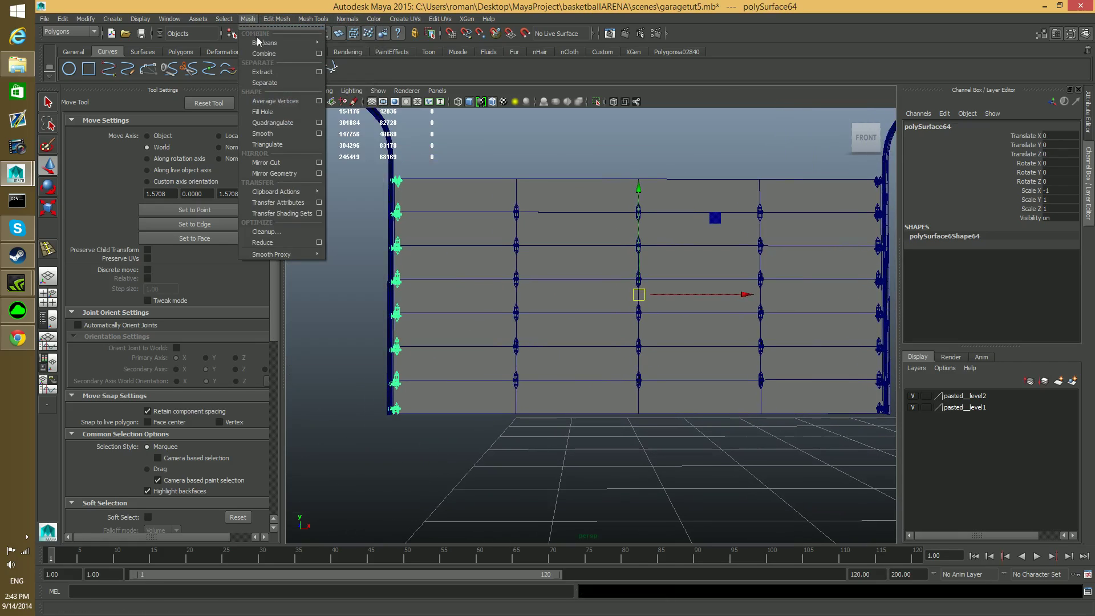
click(265, 82)
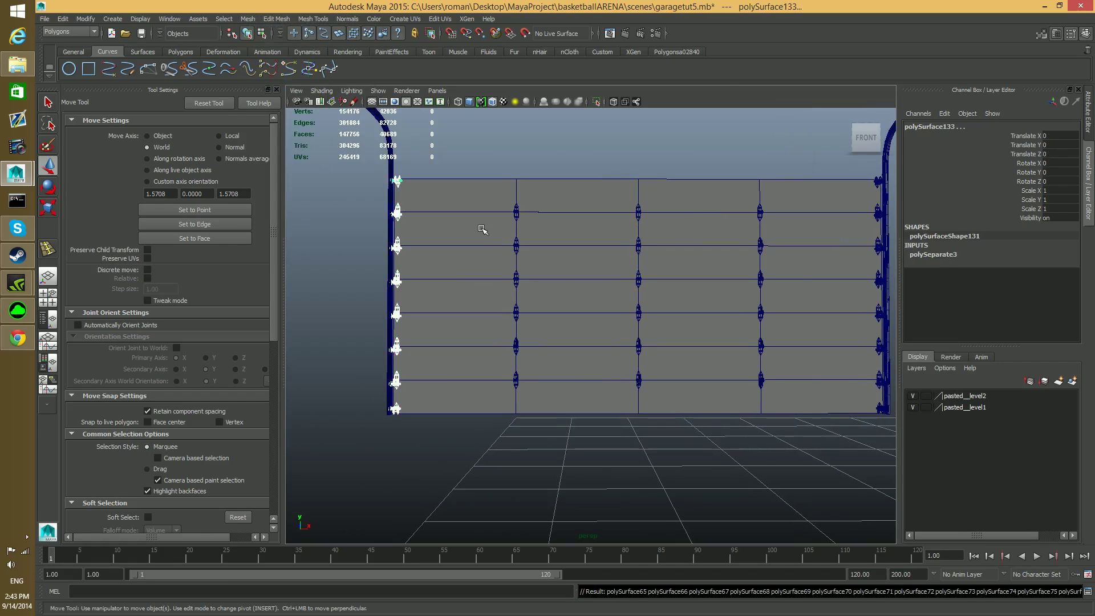
- Pick a single part of the mirrored hinge column to check that its pieces are separate objects
click(398, 216)
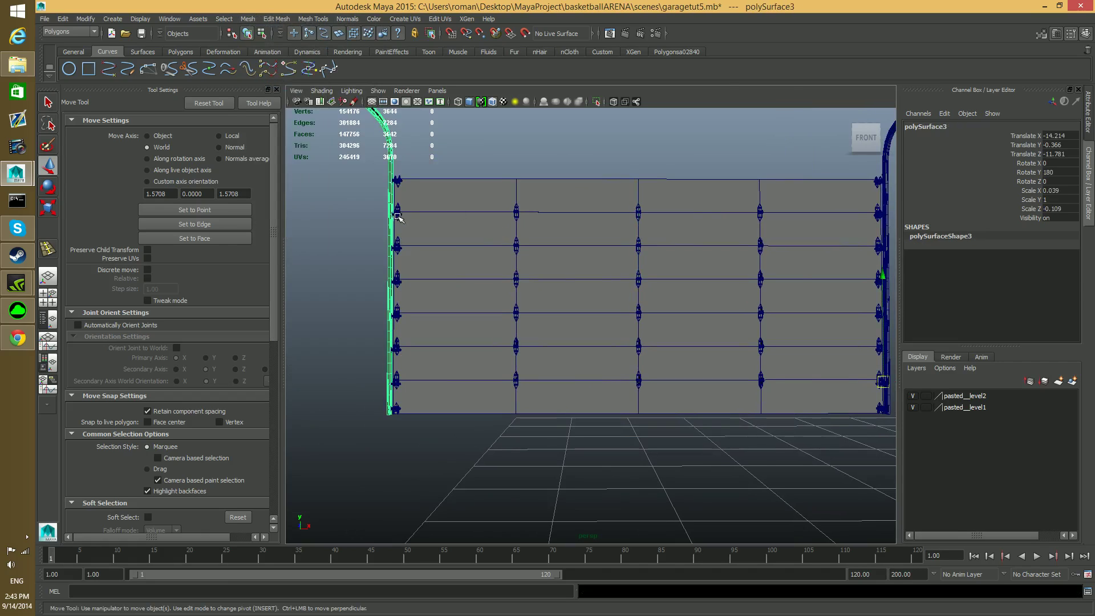
alt+middle_drag(398, 217, 523, 276)
key(q)
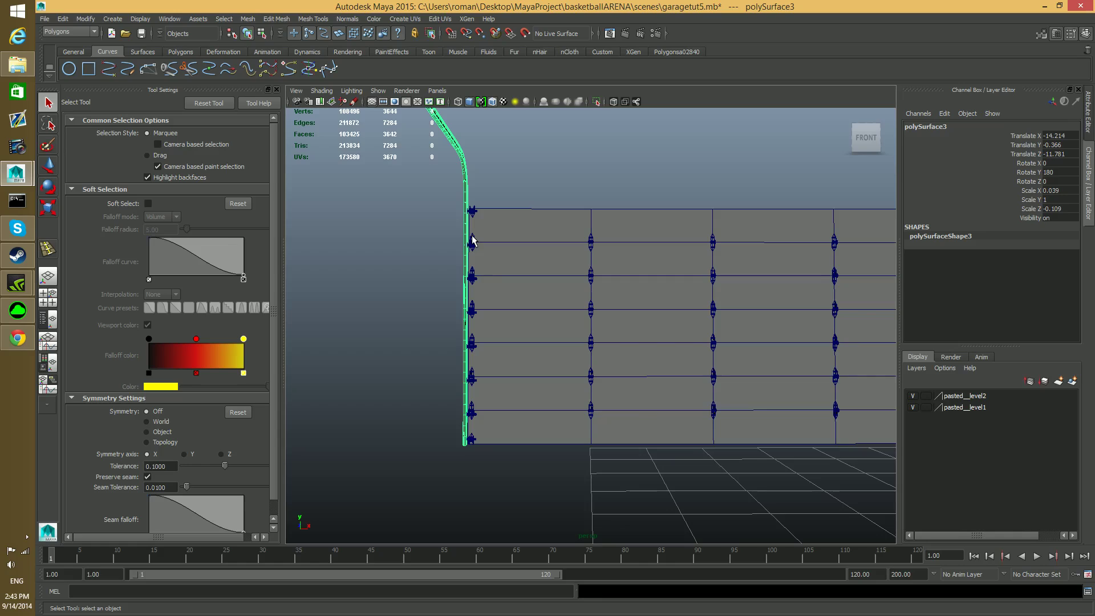
click(473, 240)
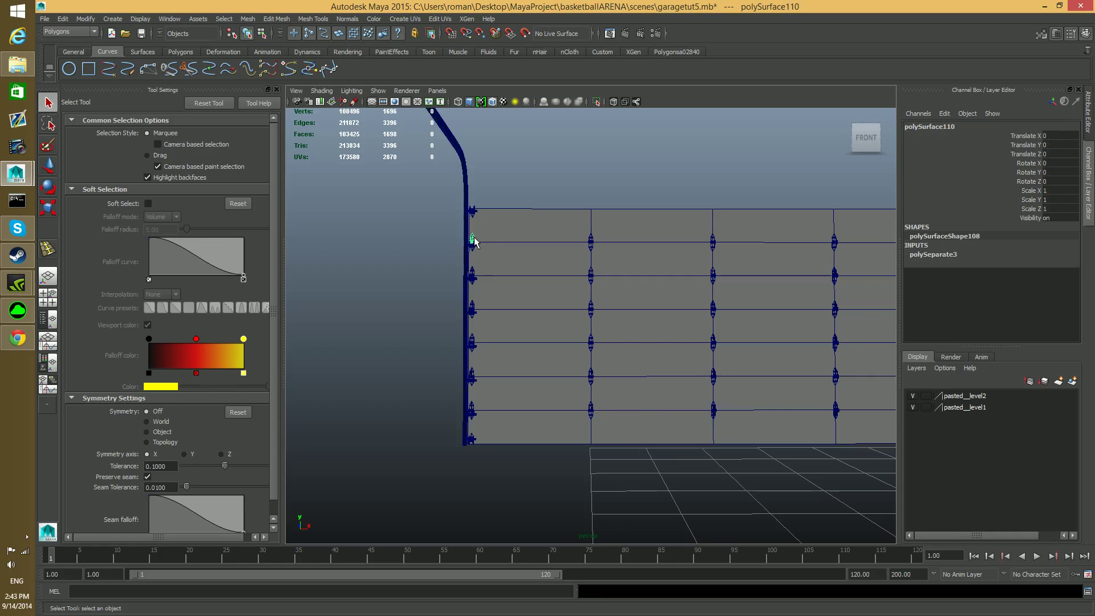
- Separate each of the three interior hinge columns of the door into individual parts, one column at a time
click(591, 249)
drag(591, 417, 592, 417)
ctrl+drag(615, 228, 627, 422)
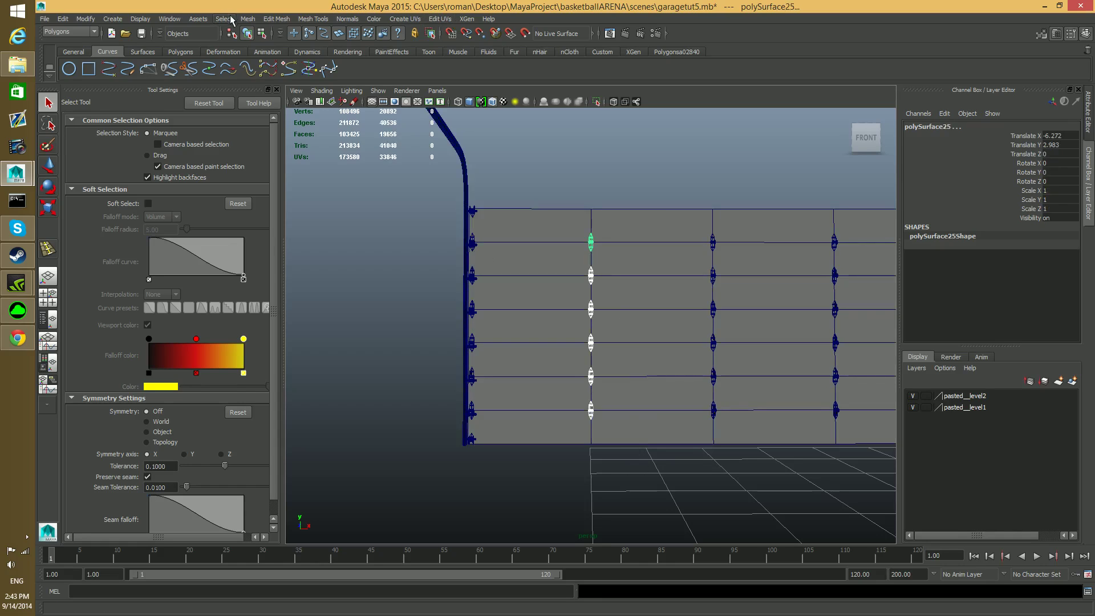
key(g)
alt+middle_drag(758, 343, 663, 335)
drag(595, 221, 657, 420)
key(g)
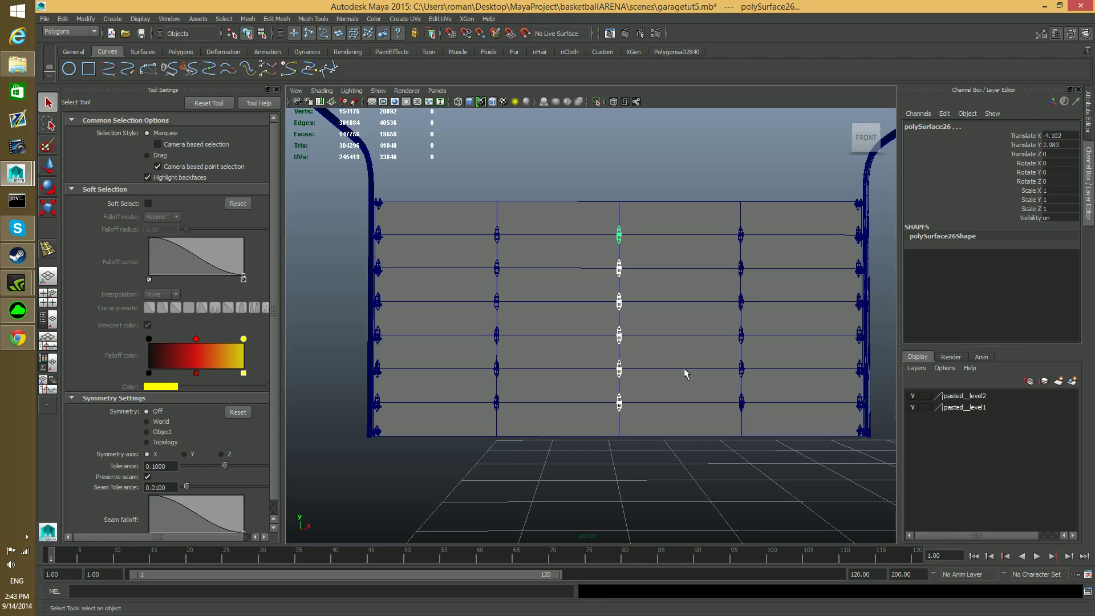
alt+middle_drag(759, 377, 655, 380)
drag(612, 217, 639, 425)
ctrl+click(673, 239)
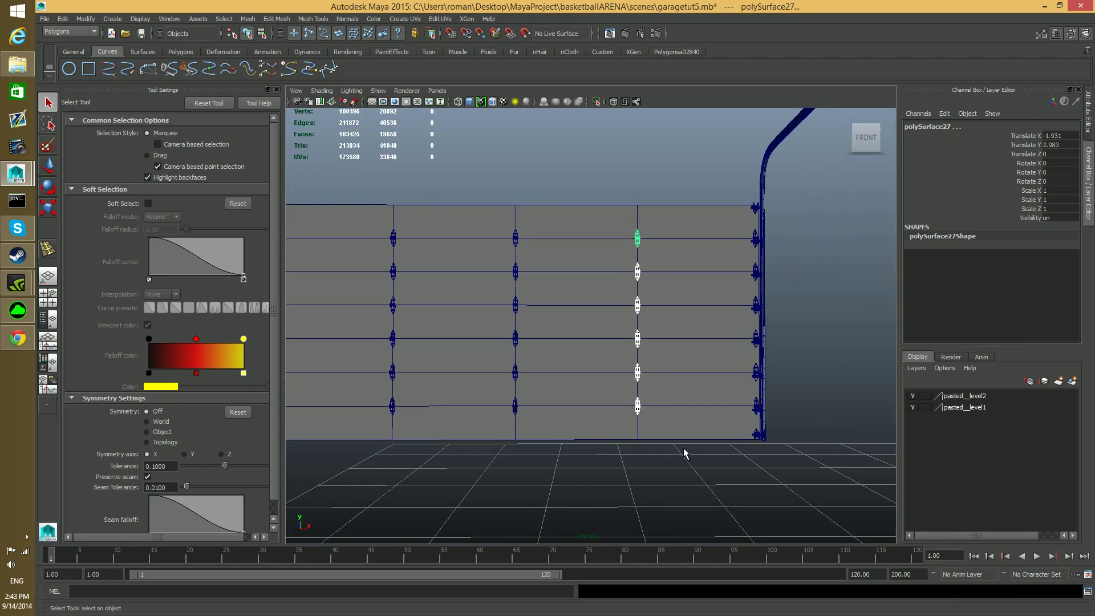
key(g)
- Separate the original roller hinge column along the door's right edge into individual parts
alt+middle_drag(714, 372, 612, 372)
drag(618, 207, 677, 445)
ctrl+drag(600, 249, 611, 512)
ctrl+drag(642, 161, 710, 190)
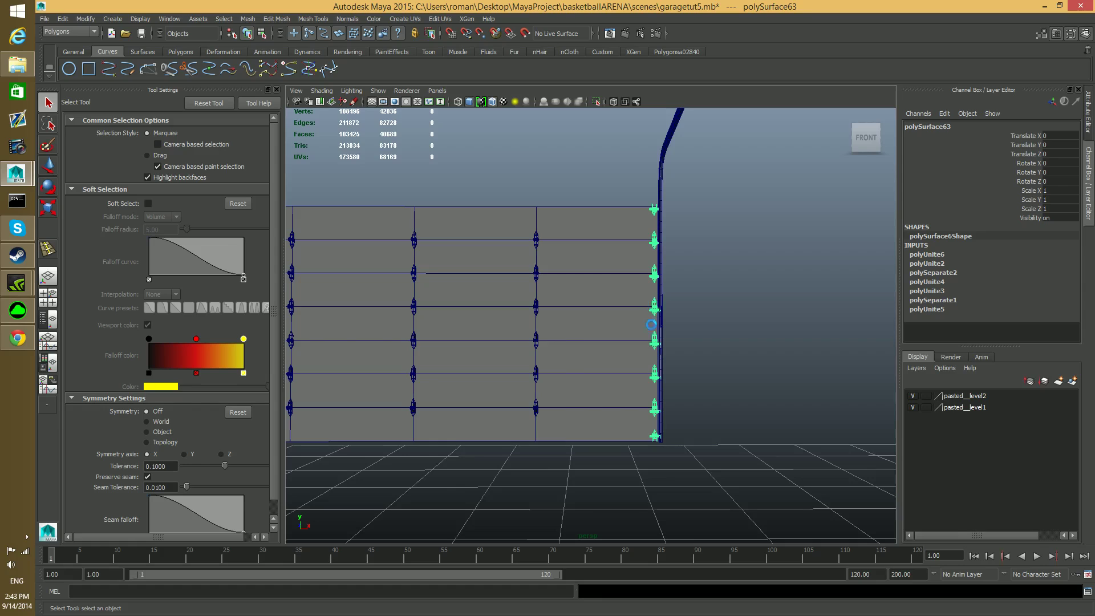
- Save the scene as a new file named garagetut9.mb
scroll(742, 314, down, 5)
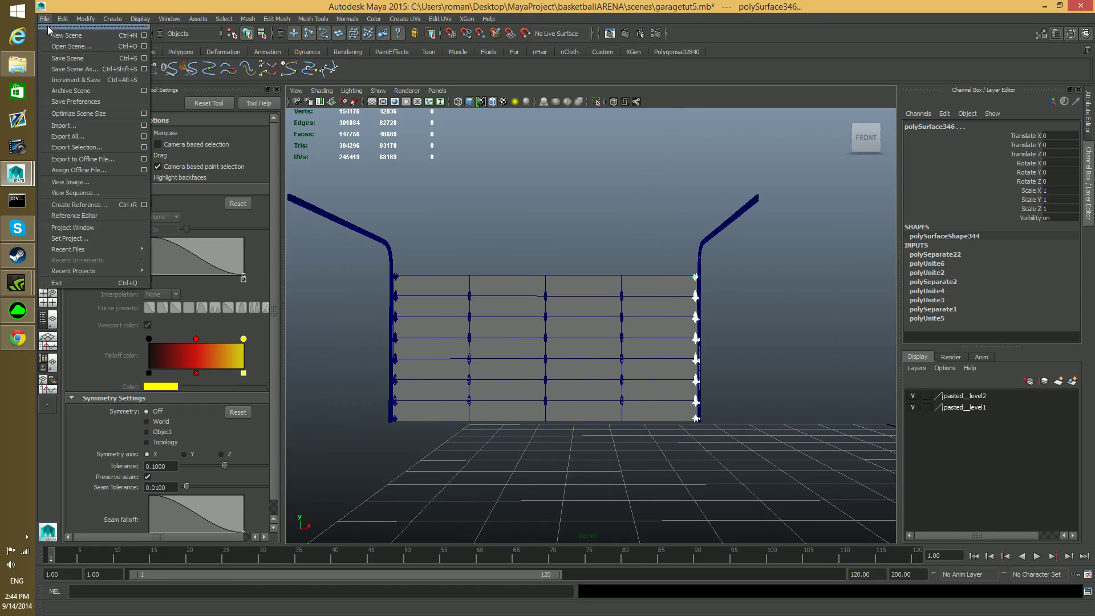
click(73, 68)
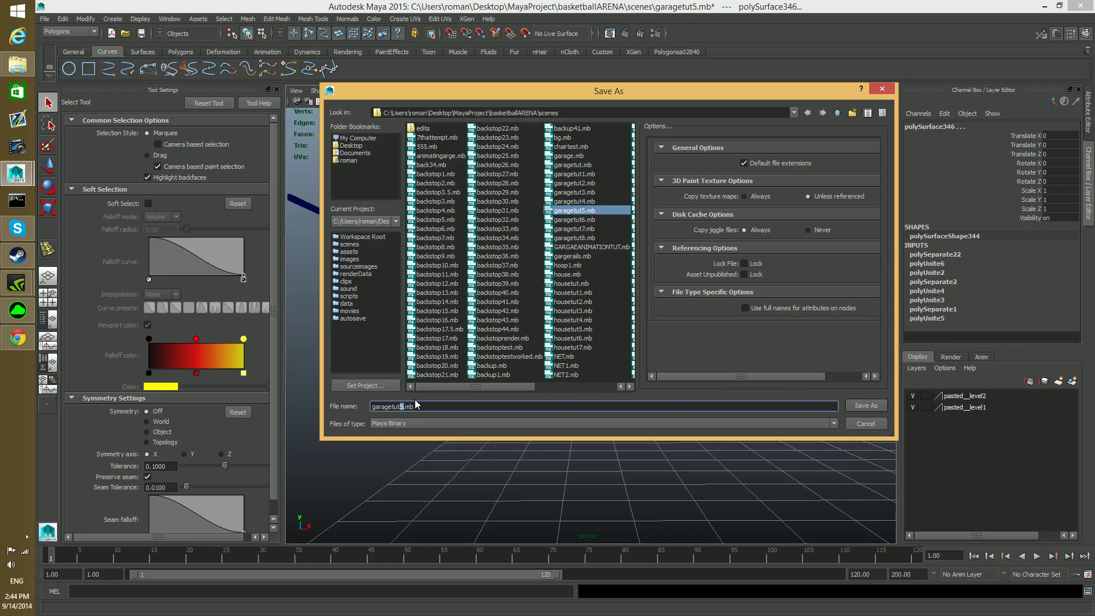
text(9)
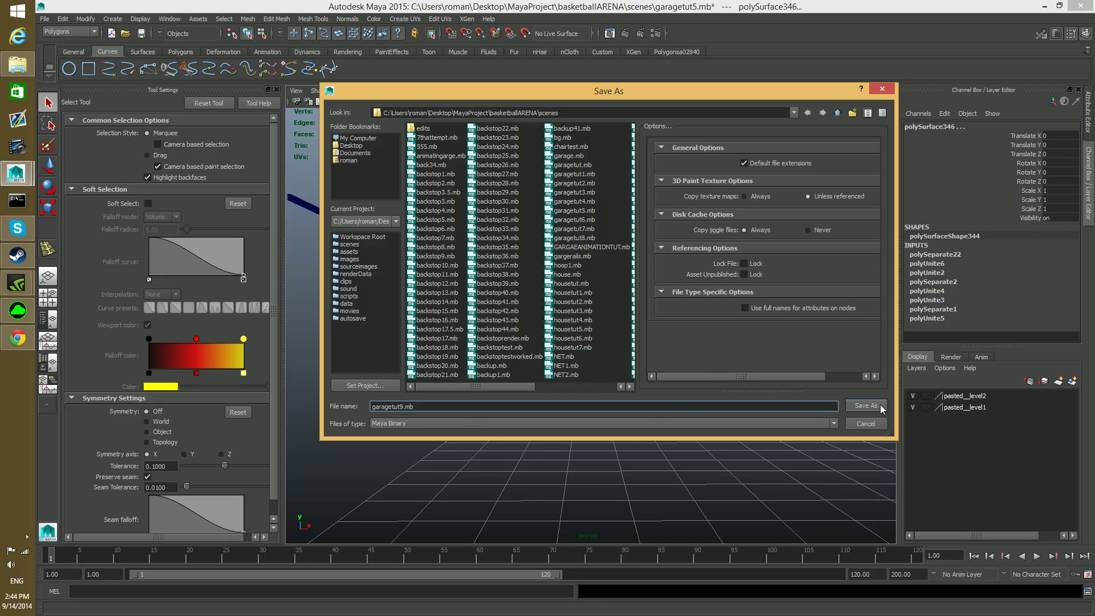
click(882, 409)
- Select the bottom door panel together with the right-edge roller and hinge parts that attach to it
scroll(654, 387, up, 5)
alt+middle_drag(782, 363, 371, 399)
alt+middle_drag(497, 289, 590, 397)
scroll(512, 334, down, 1)
click(590, 396)
alt+middle_drag(712, 430, 372, 415)
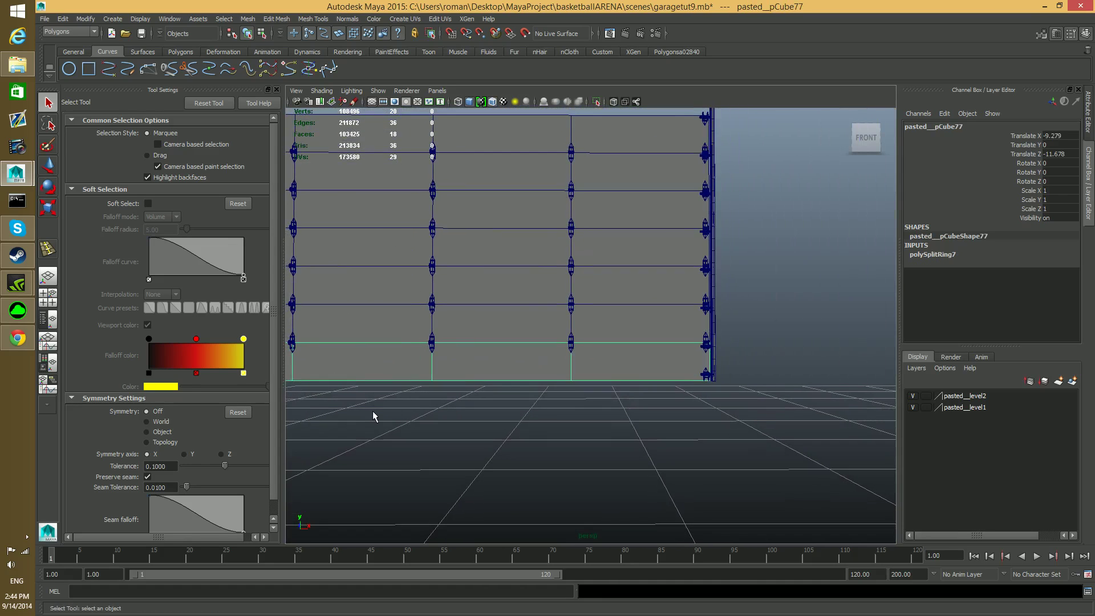
scroll(423, 385, up, 2)
scroll(423, 385, up, 1)
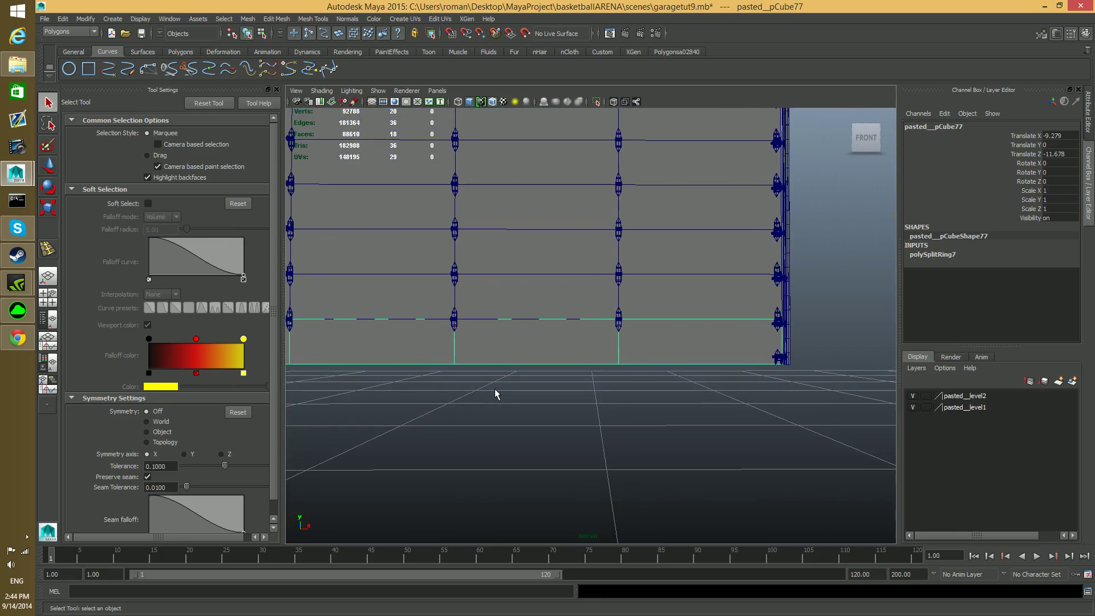
scroll(431, 394, up, 2)
alt+middle_drag(711, 423, 482, 359)
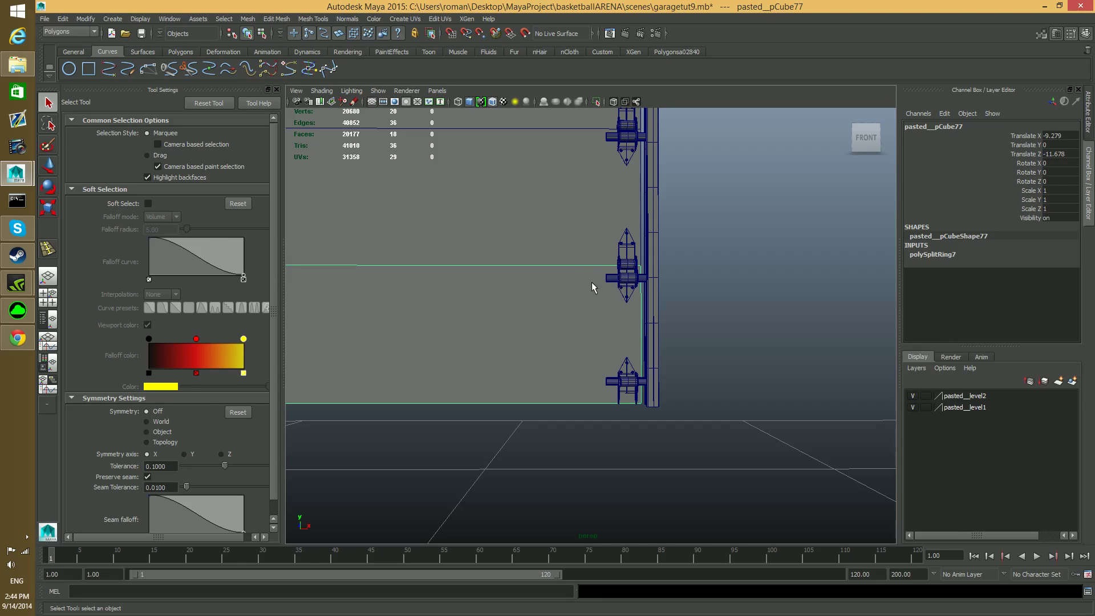
click(638, 309)
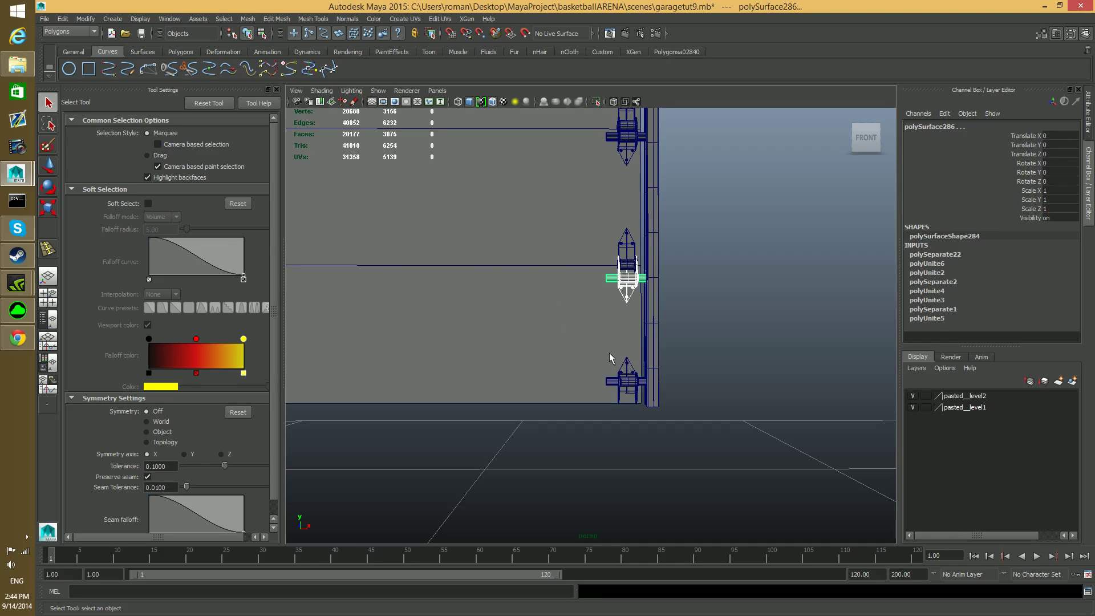
shift+click(637, 392)
- Add the lower halves of the three interior hinges on the bottom panel's upper seam to the selection
alt+drag(508, 378, 649, 343)
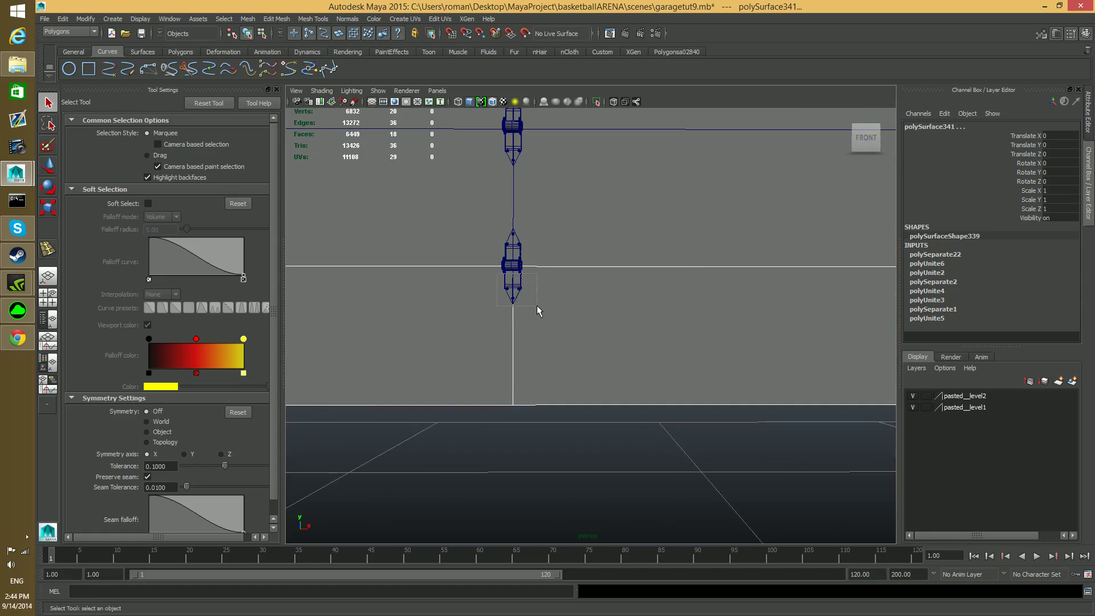
drag(537, 310, 536, 308)
alt+drag(450, 325, 543, 336)
ctrl+drag(546, 225, 600, 247)
alt+middle_drag(576, 317, 787, 313)
alt+middle_drag(496, 330, 675, 333)
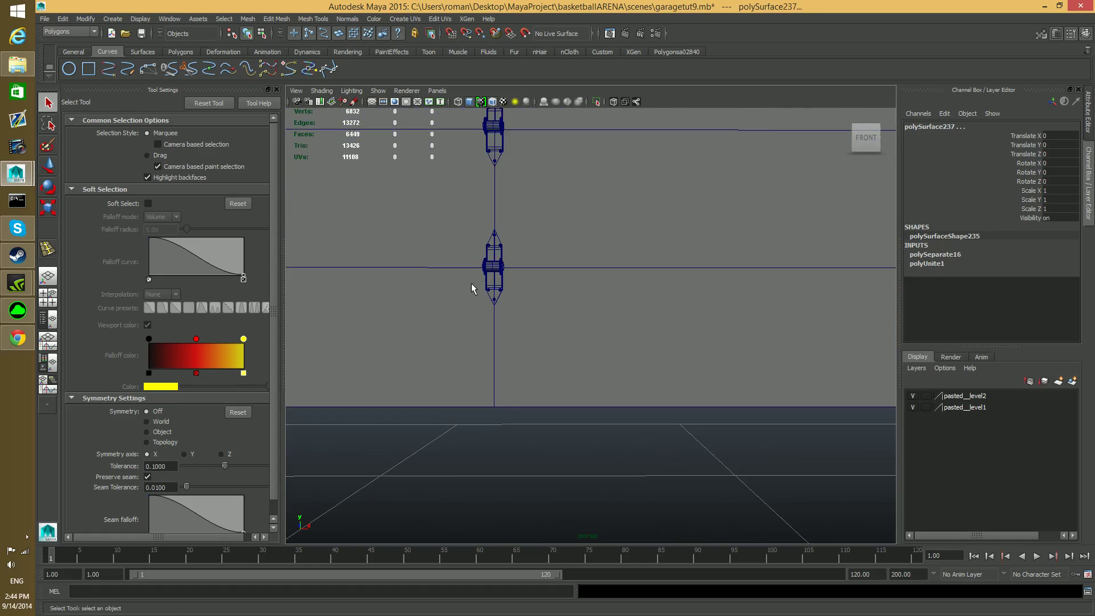
shift+drag(471, 283, 526, 313)
alt+middle_drag(436, 332, 555, 346)
alt+middle_drag(417, 349, 613, 330)
shift+drag(385, 263, 473, 309)
alt+middle_drag(406, 311, 576, 328)
alt+middle_drag(462, 349, 734, 345)
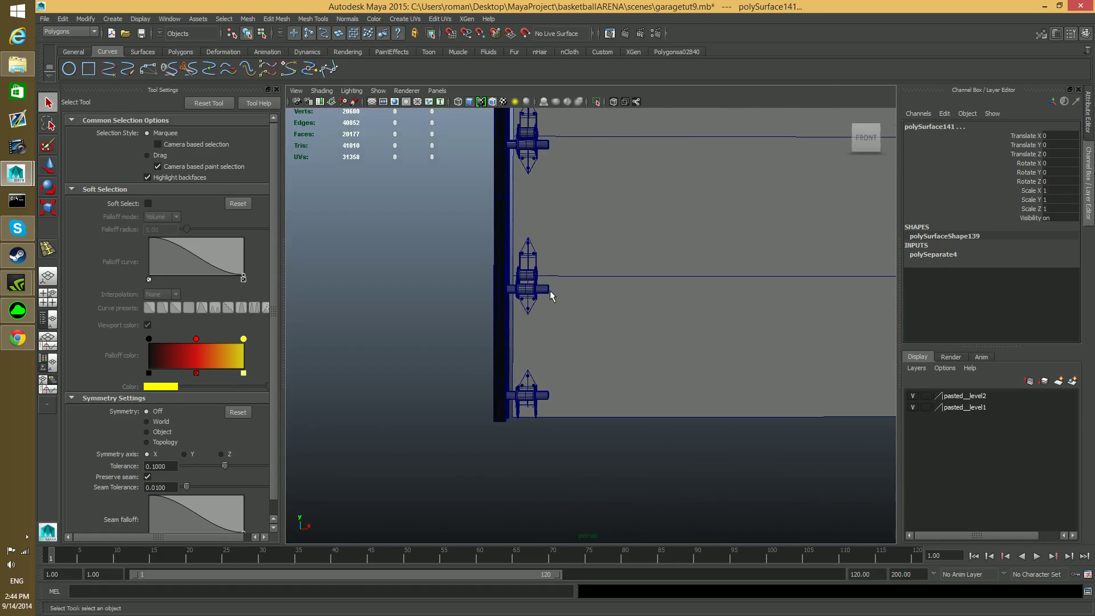
- Add the left-edge roller and hinge parts of the bottom panel to the selection, leaving out the upper hinge half
click(515, 419)
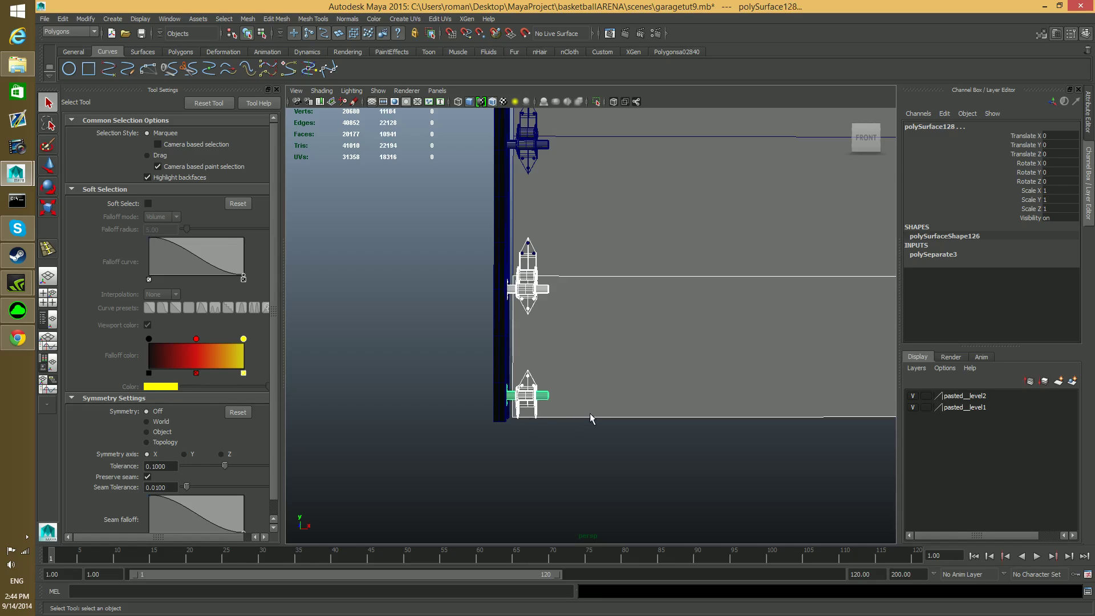
shift+click(537, 248)
scroll(633, 327, down, 2)
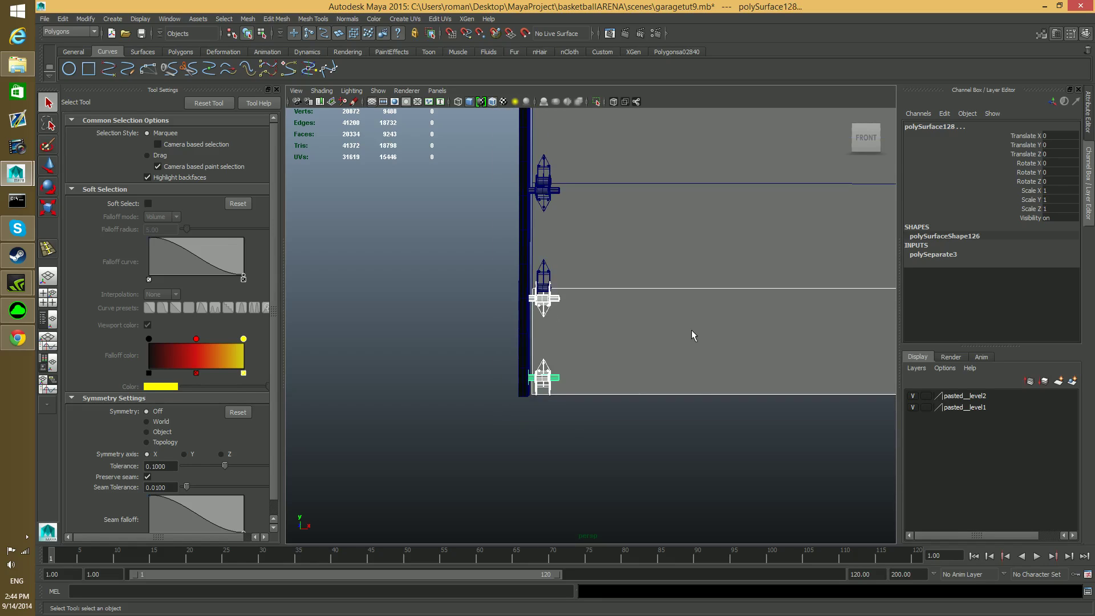
alt+middle_drag(685, 336, 501, 362)
alt+middle_drag(673, 331, 479, 351)
scroll(440, 368, down, 6)
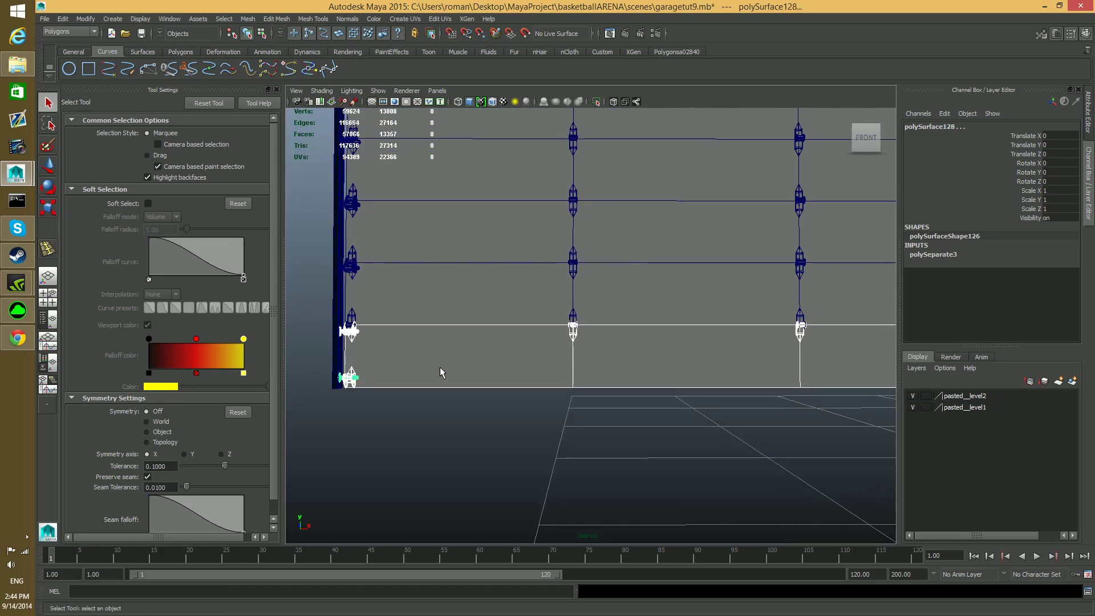
- Combine the bottom door panel and its selected hinge parts into one mesh
alt+middle_drag(687, 353, 542, 343)
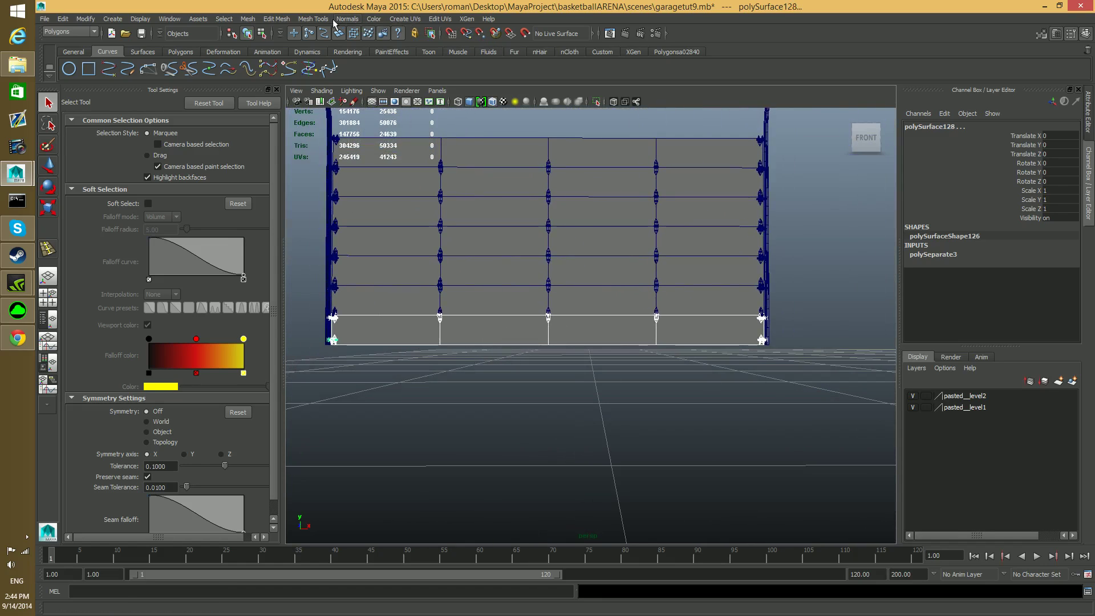
click(248, 18)
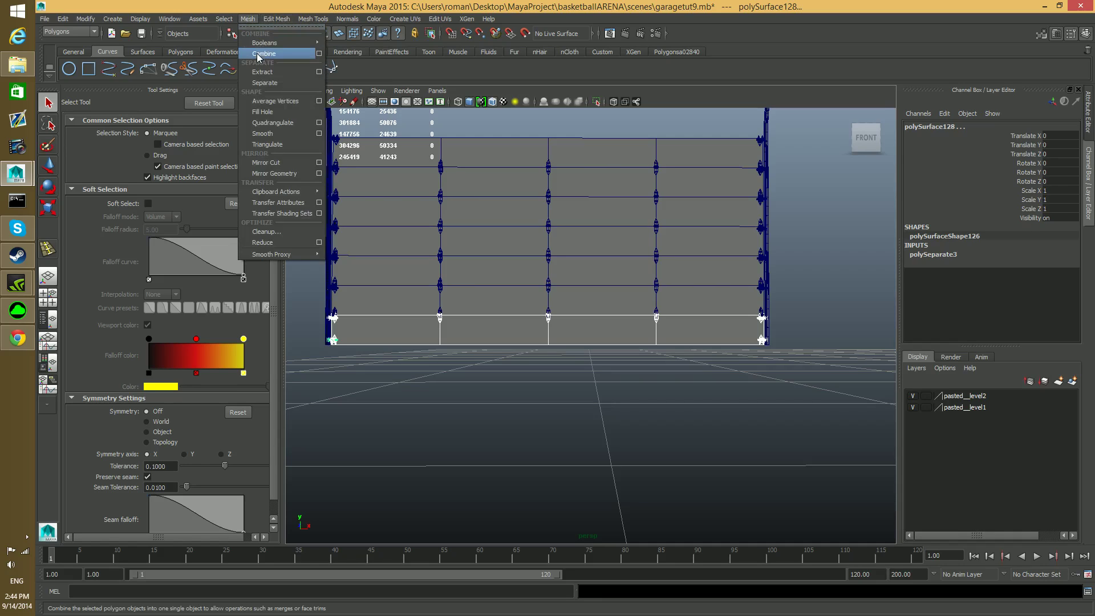
click(256, 53)
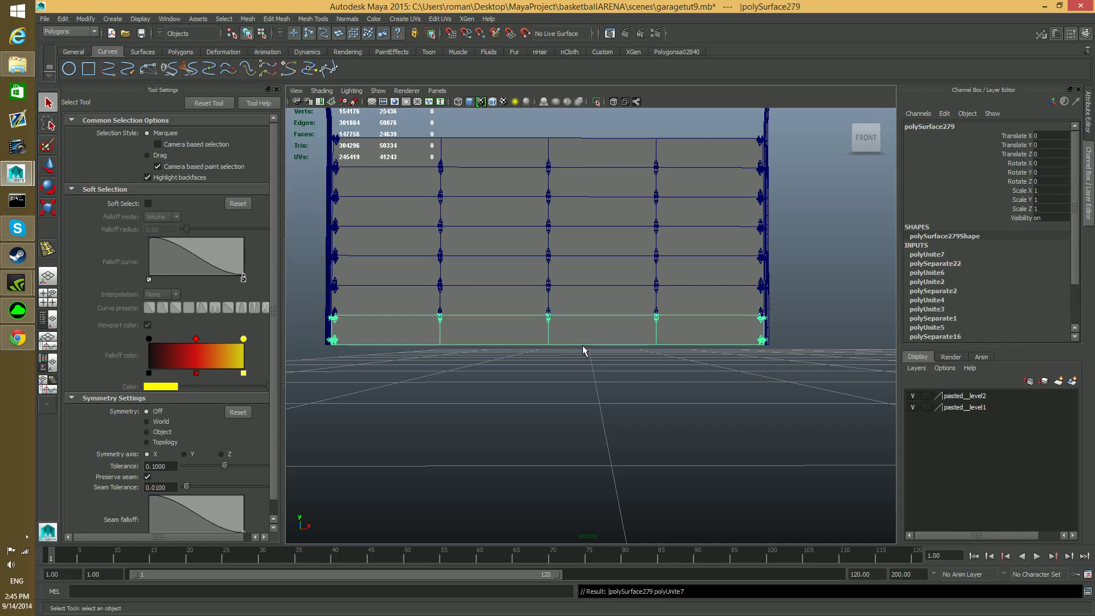
- In the orthographic front view, select the second door panel from the bottom with the hinge parts along its two seams
scroll(583, 346, up, 3)
mouse_move(741, 321)
alt+mouse_down()
mouse_move(631, 306)
mouse_move(540, 313)
mouse_move(736, 320)
alt+mouse_up()
scroll(615, 312, down, 2)
alt+middle_drag(554, 285, 652, 336)
click(578, 281)
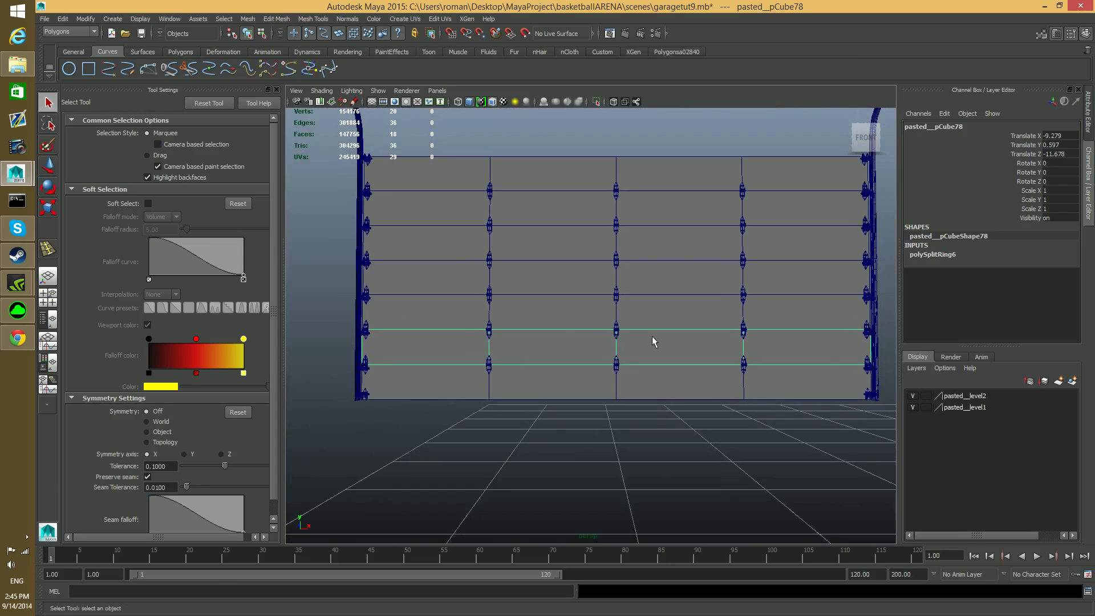
key(space)
key(space)
key(space)
scroll(656, 405, up, 5)
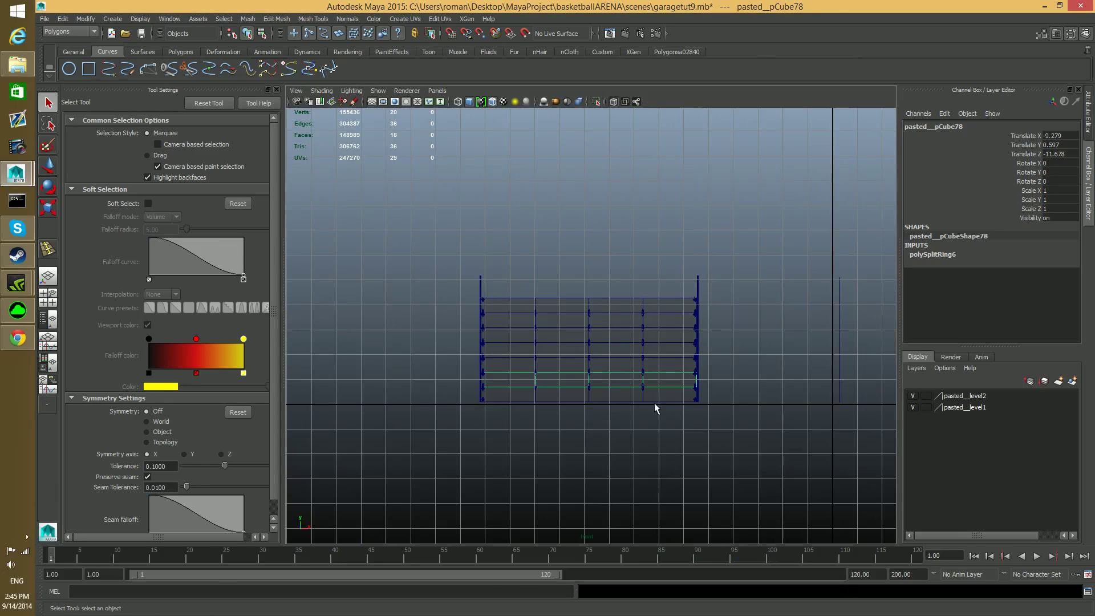
scroll(558, 330, up, 4)
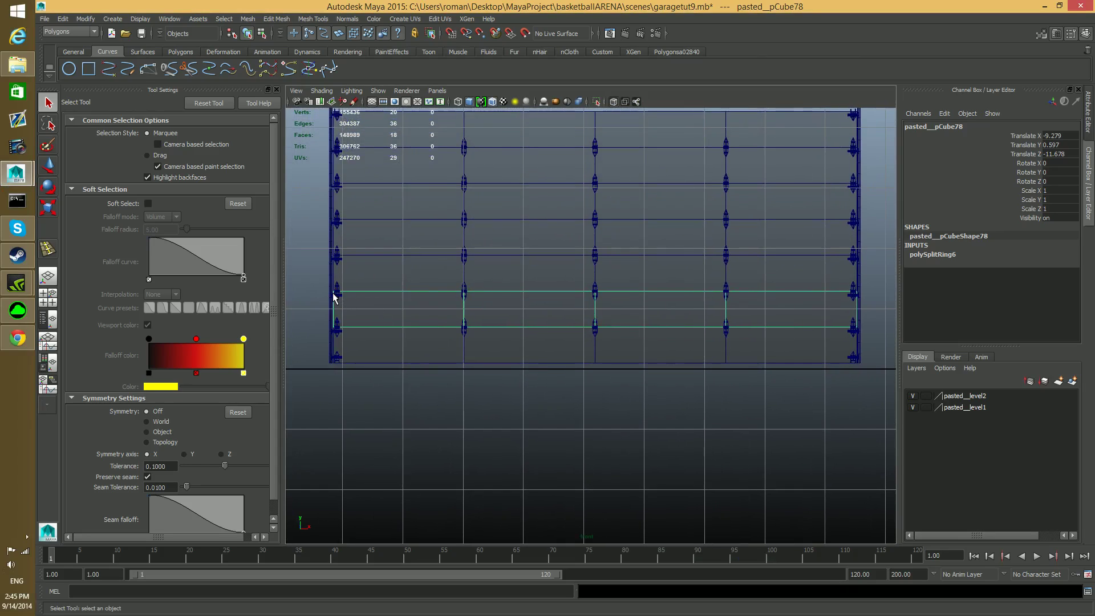
drag(335, 294, 856, 327)
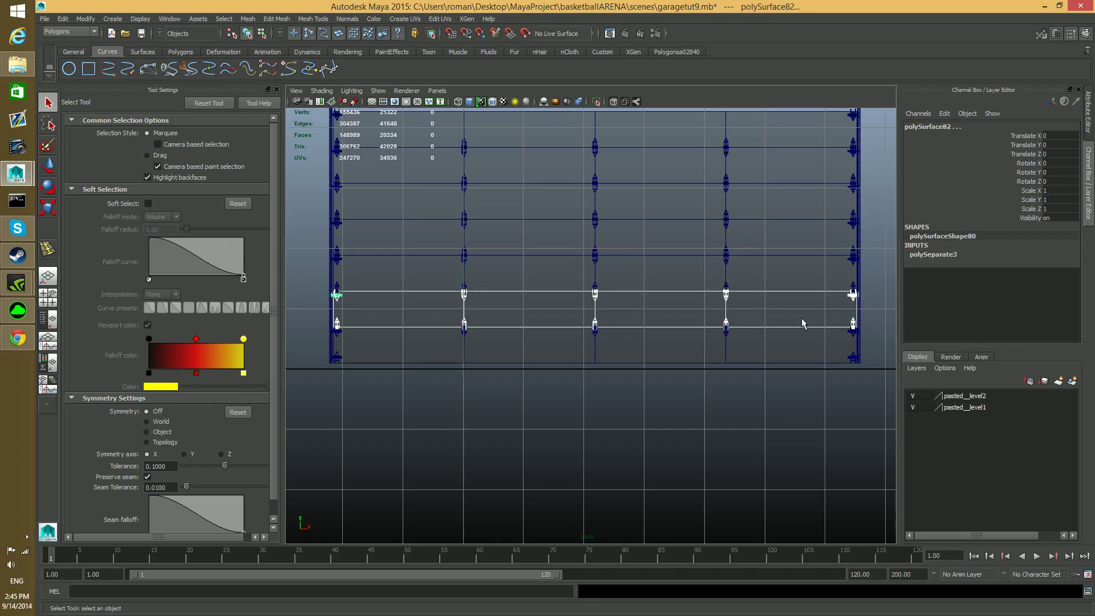
- Examine in the perspective view which hinge and roller parts are selected across the second panel, from edge to edge
key(space)
key(space)
scroll(621, 348, up, 5)
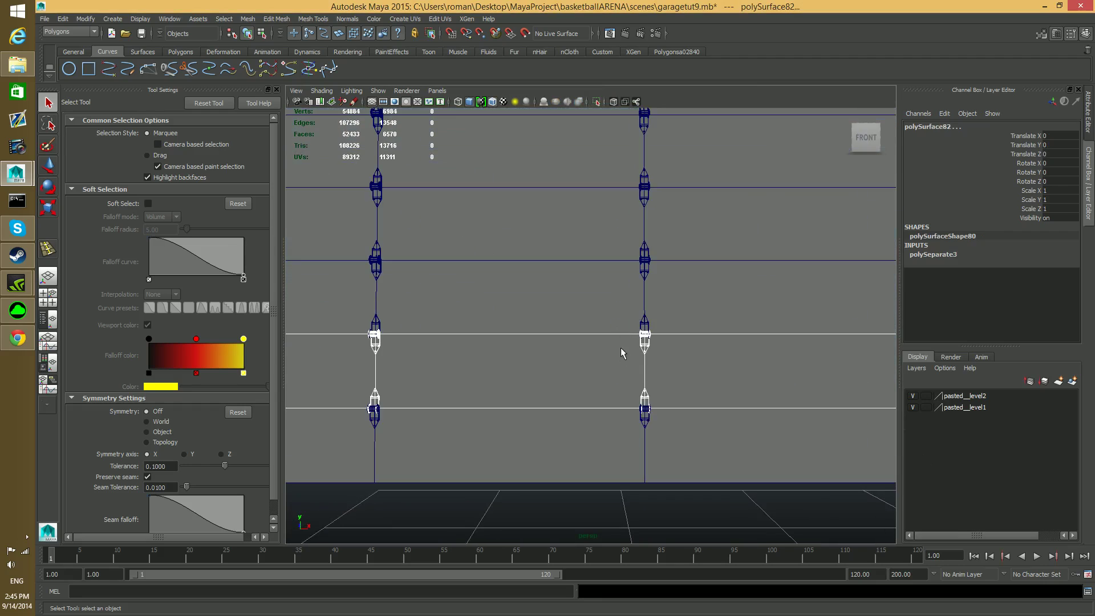
scroll(621, 349, up, 4)
mouse_move(726, 340)
alt+middle_down()
mouse_move(450, 304)
mouse_move(334, 301)
alt+middle_up()
alt+middle_drag(533, 322, 255, 288)
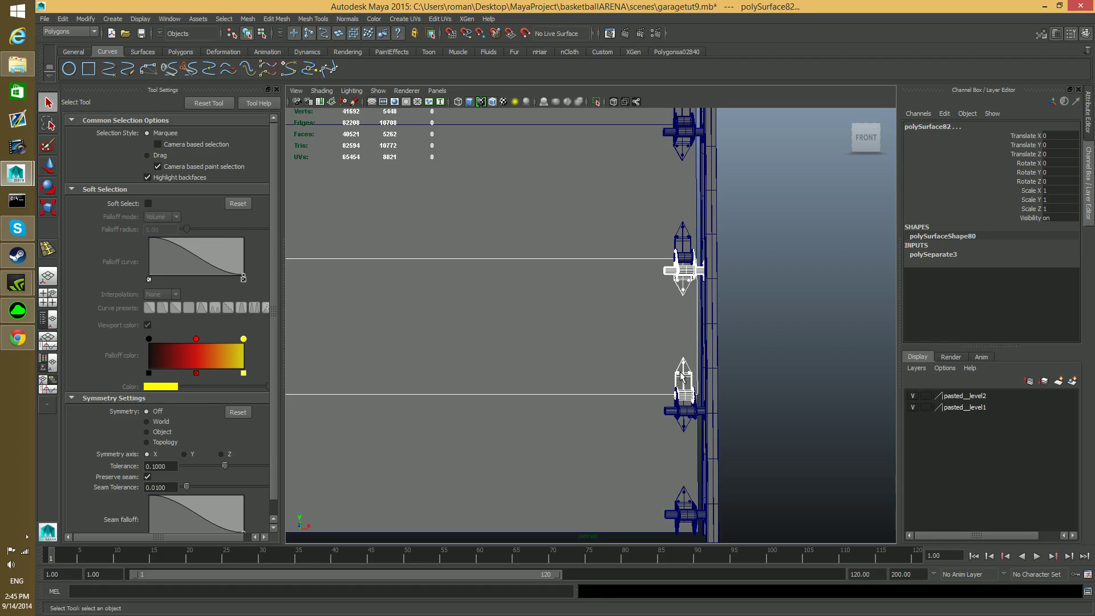
alt+middle_drag(540, 358, 644, 346)
alt+middle_drag(722, 294, 448, 273)
alt+middle_drag(410, 320, 568, 274)
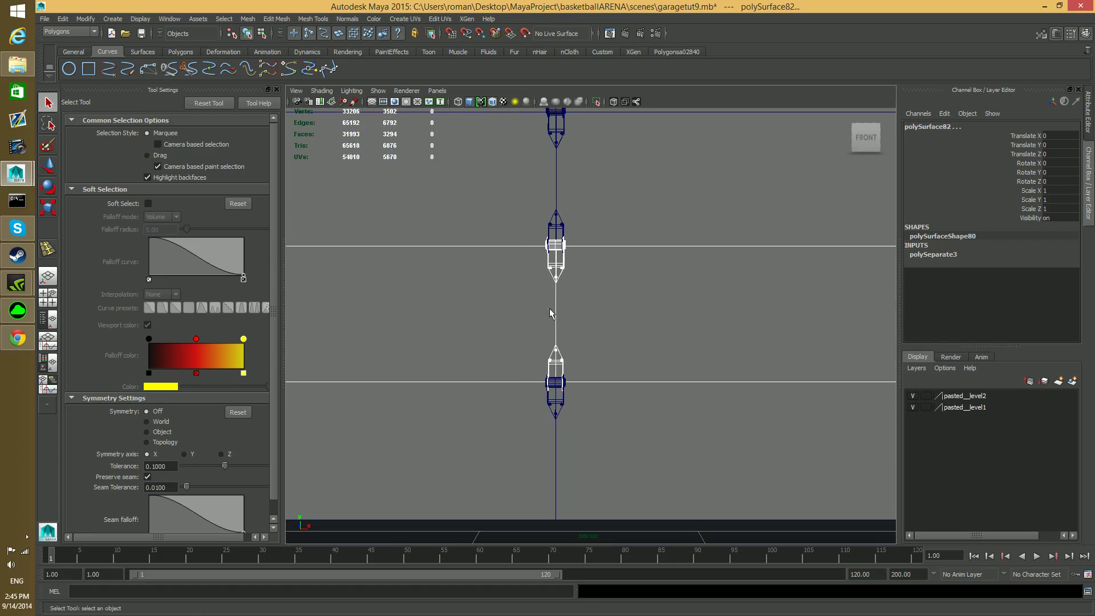
alt+middle_drag(450, 310, 588, 299)
alt+middle_drag(759, 320, 494, 346)
alt+middle_drag(383, 329, 793, 316)
alt+middle_drag(429, 319, 573, 340)
alt+middle_drag(355, 309, 685, 297)
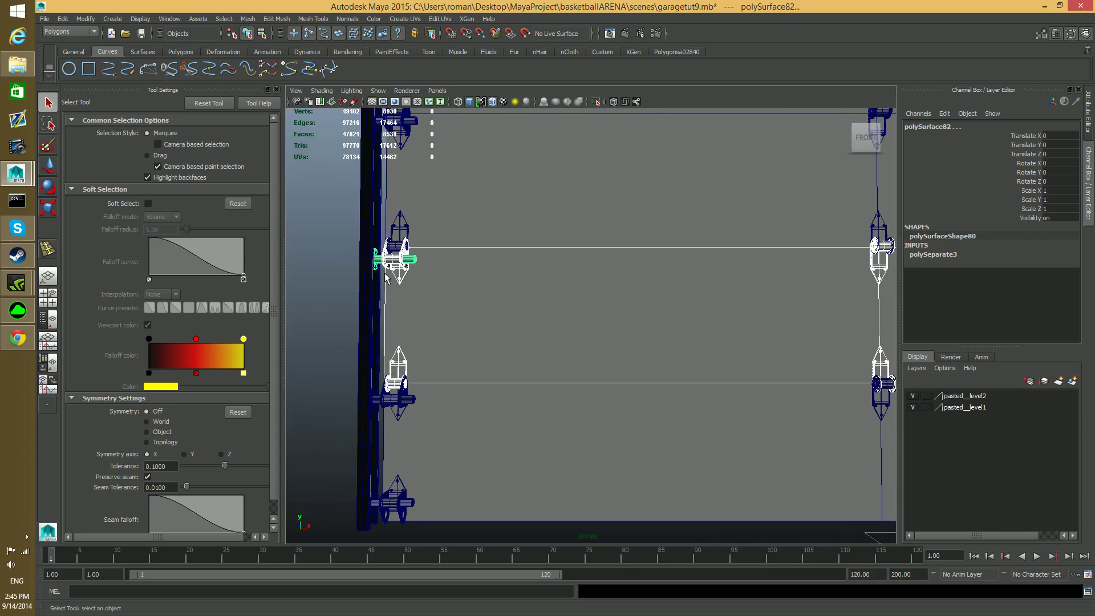
- Combine the second door panel and its selected hinge parts into one mesh
click(251, 19)
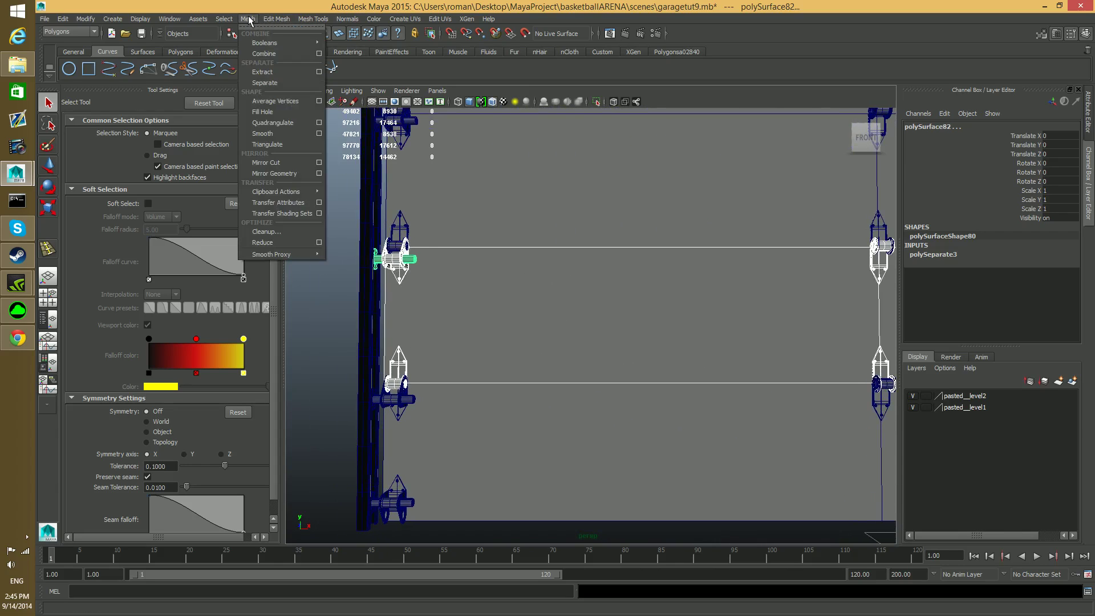
click(253, 48)
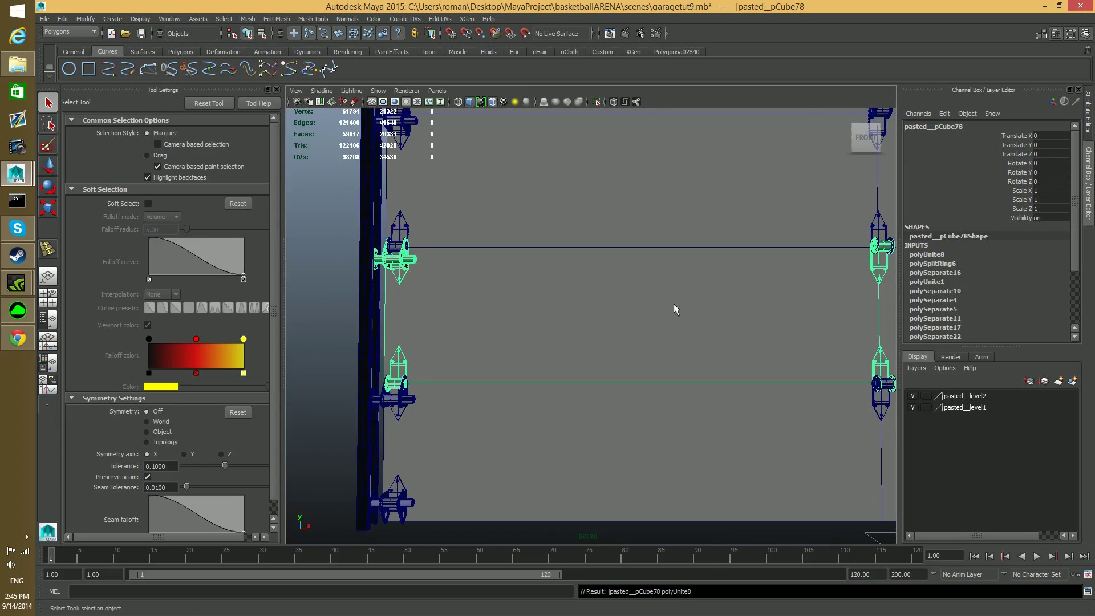
scroll(673, 297, down, 5)
- Select the third door panel from the bottom with the hinge parts on its seams near the right edge
alt+middle_drag(669, 290, 444, 321)
scroll(444, 321, down, 3)
alt+middle_drag(822, 308, 641, 334)
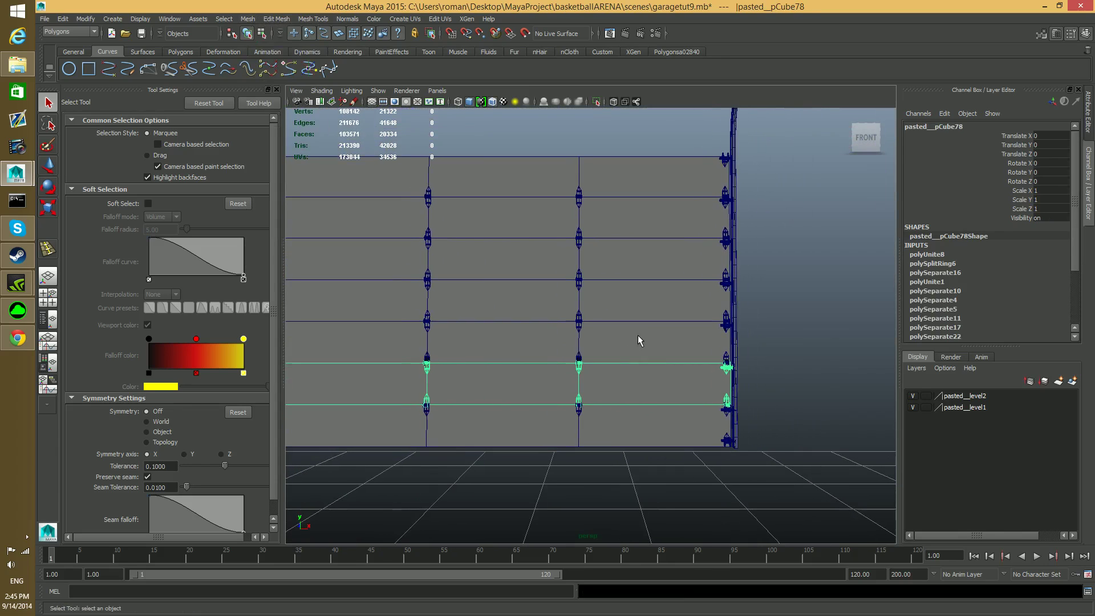
click(569, 349)
alt+right_drag(568, 350, 691, 377)
alt+middle_drag(691, 377, 575, 342)
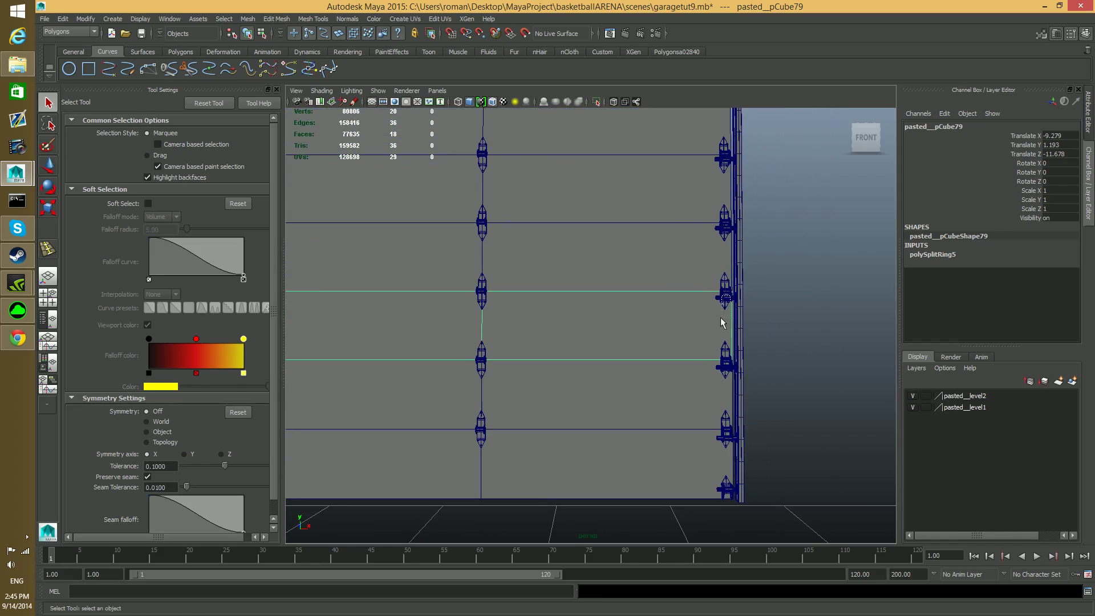
drag(422, 360, 391, 359)
alt+middle_drag(391, 358, 736, 357)
- Add the third panel's remaining hinge and roller parts on both seams, through to the left edge, to the selection
shift+drag(627, 305, 544, 361)
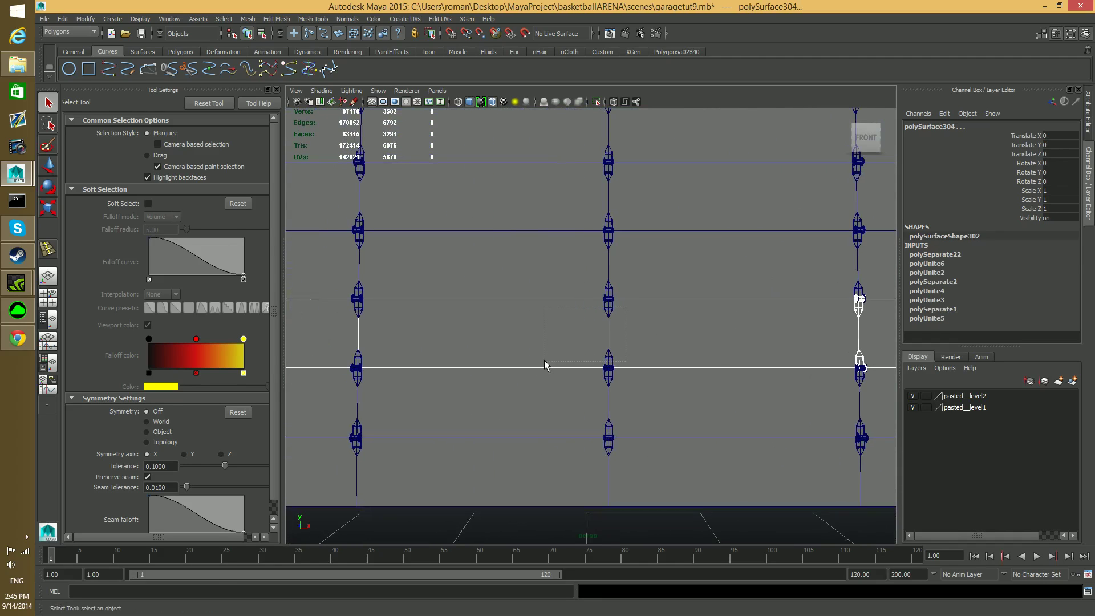
alt+middle_drag(404, 333, 594, 344)
shift+drag(457, 370, 457, 370)
alt+middle_drag(427, 367, 720, 346)
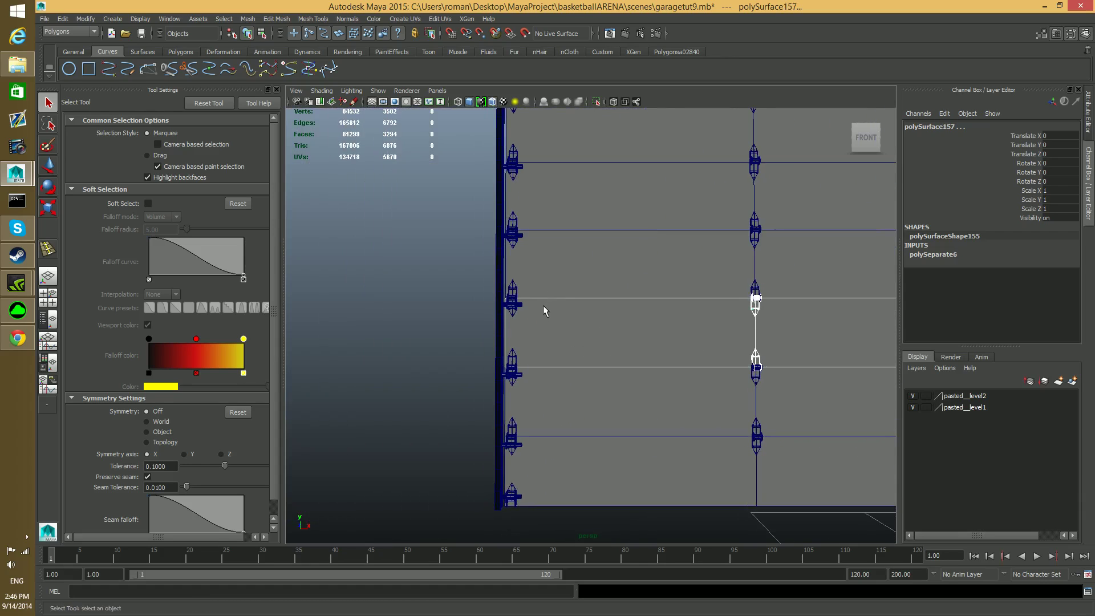
shift+drag(543, 306, 506, 370)
alt+middle_drag(879, 313, 593, 338)
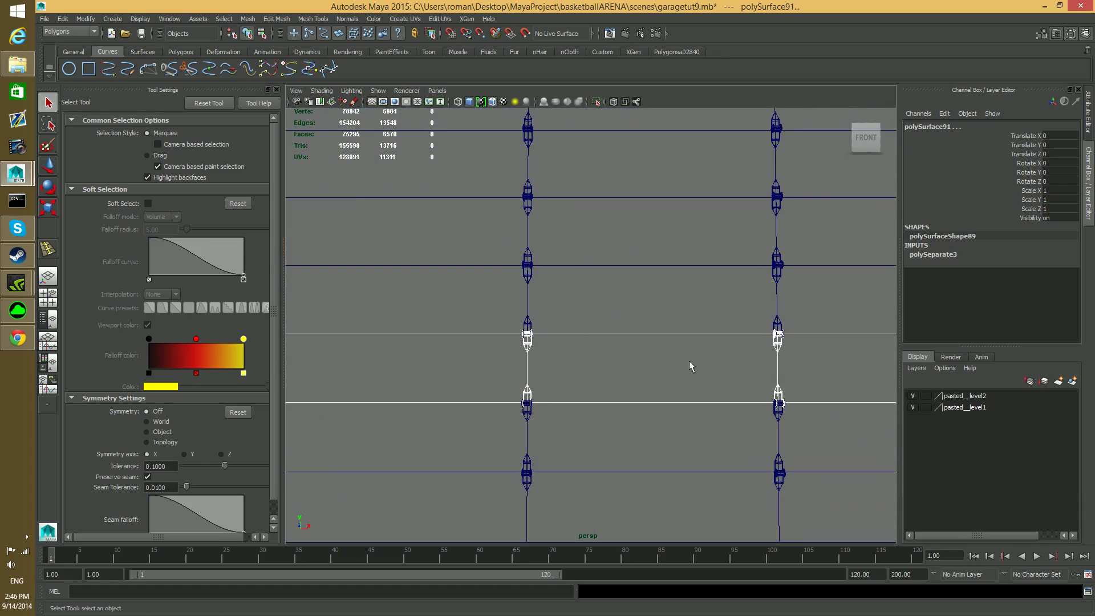
- Combine the third door panel and its selected hinge parts into one mesh
alt+right_drag(687, 361, 594, 340)
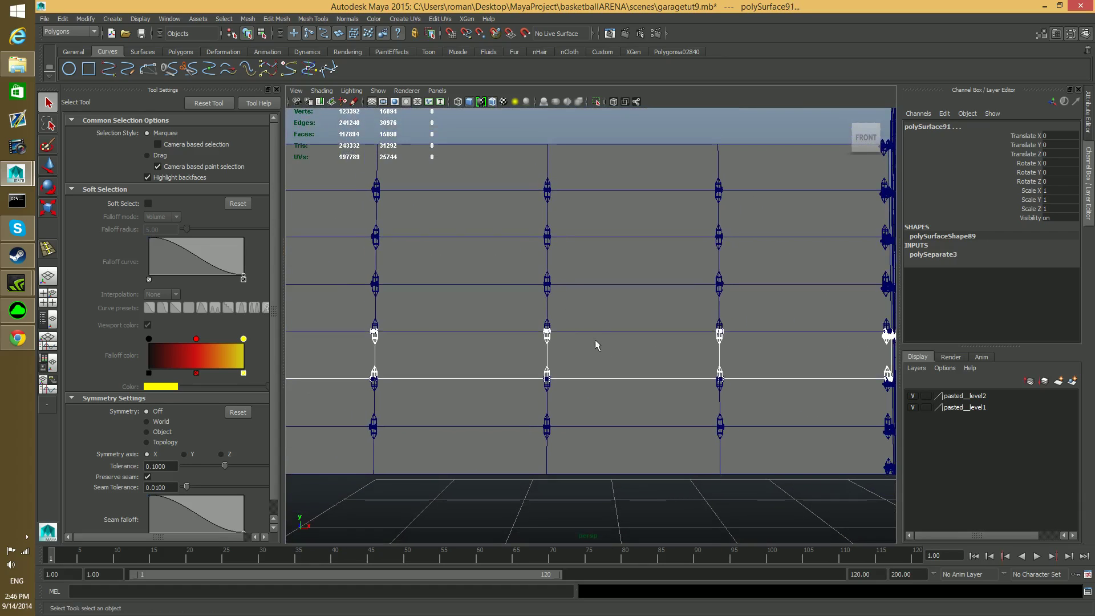
click(248, 19)
click(261, 53)
- Select the fourth door panel from the bottom and, in the orthographic front view, the hinge parts on its seams
click(565, 303)
alt+middle_drag(707, 330, 511, 313)
alt+right_drag(511, 313, 624, 371)
scroll(713, 291, down, 5)
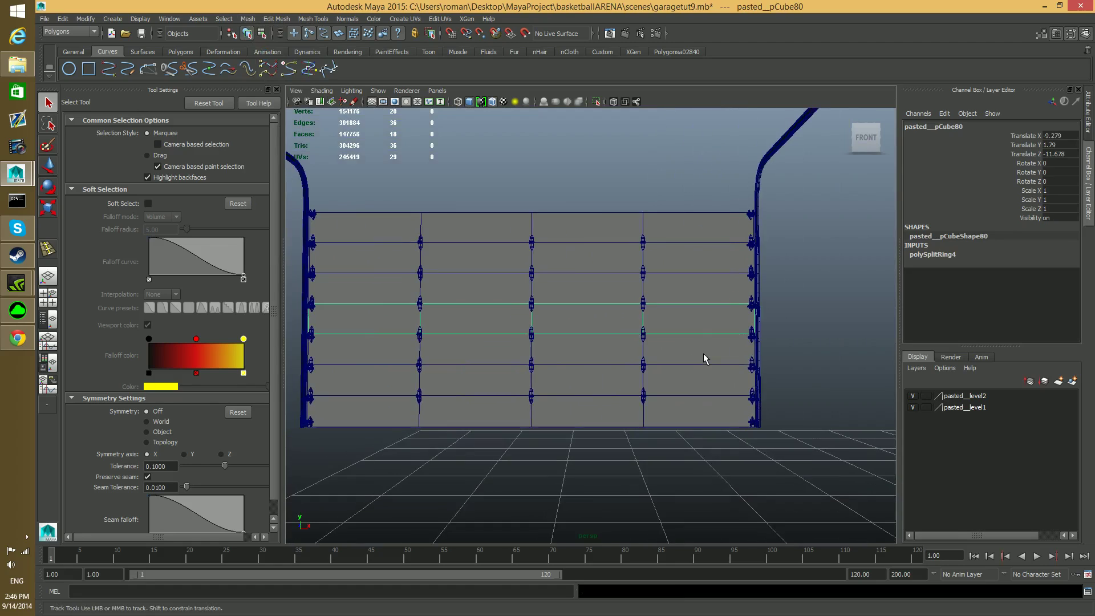
key(space)
key(space)
alt+middle_drag(681, 348, 579, 400)
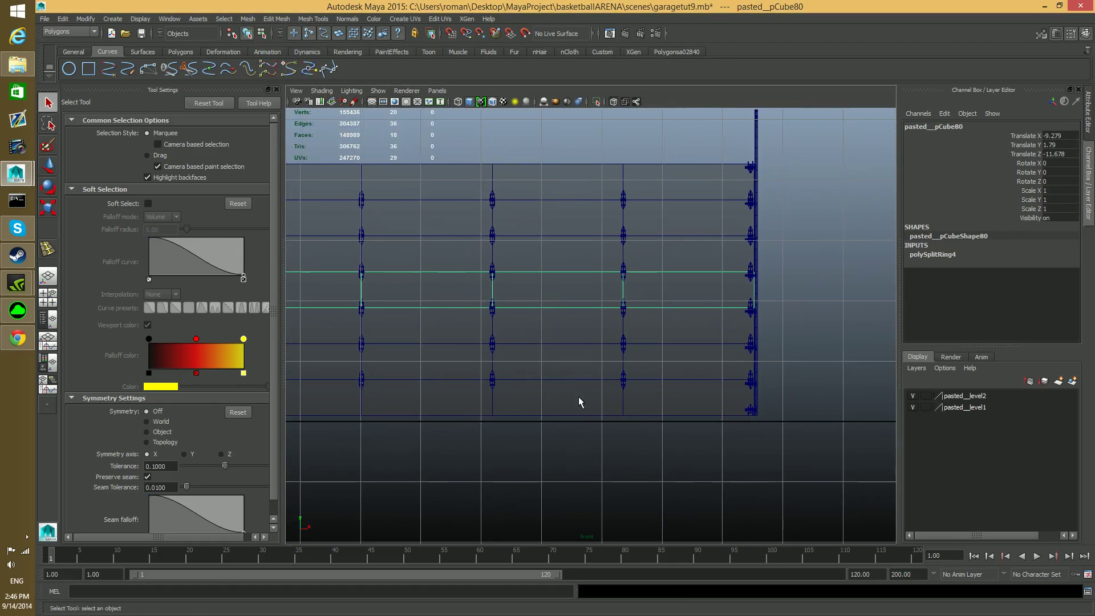
drag(753, 274, 355, 305)
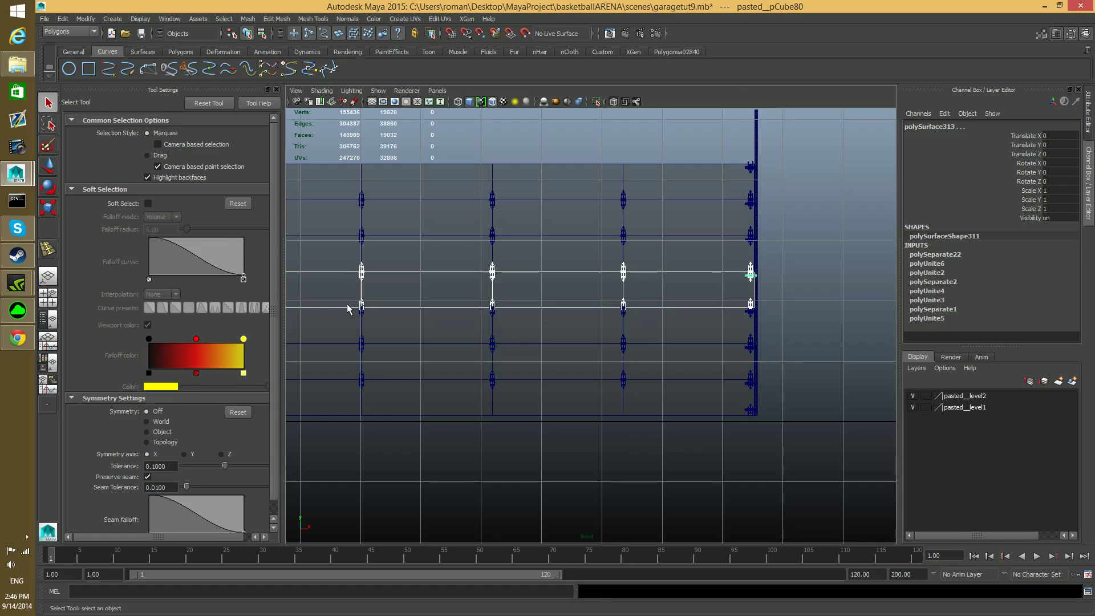
- Correct the selection to the fourth panel's own hinge and roller parts across its full width, leaving out the adjoining panel's hinge halves
alt+middle_drag(361, 306, 589, 317)
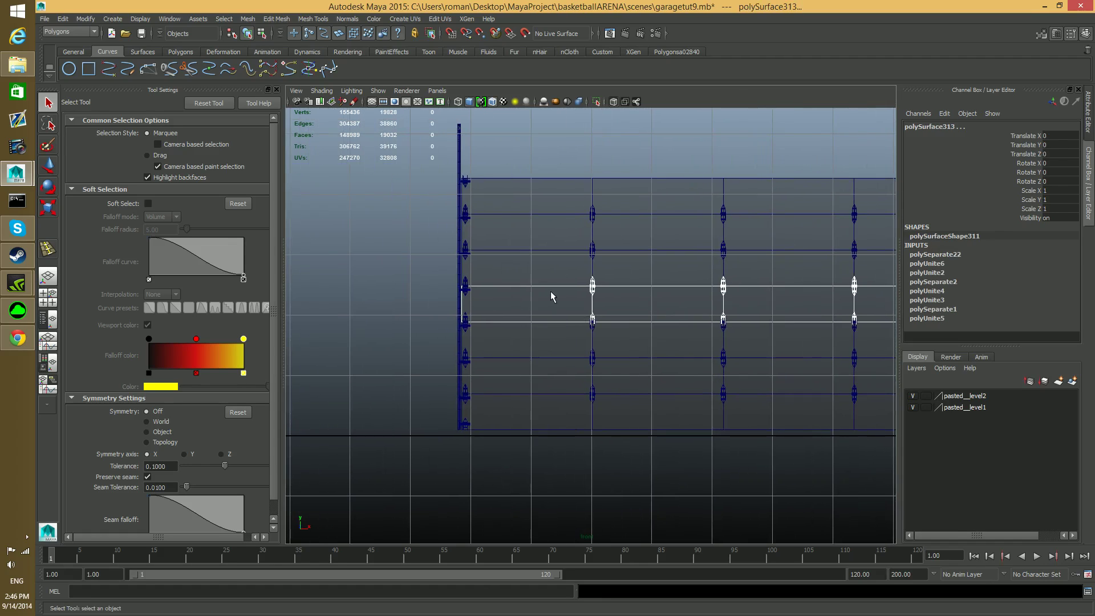
scroll(661, 323, down, 4)
alt+middle_drag(660, 323, 577, 327)
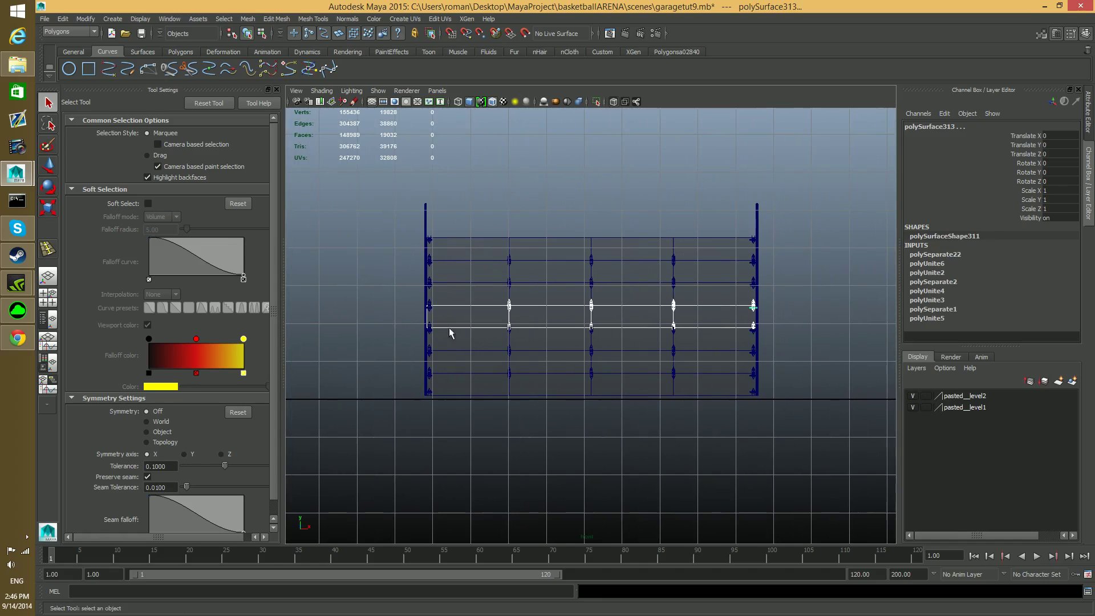
scroll(480, 332, up, 3)
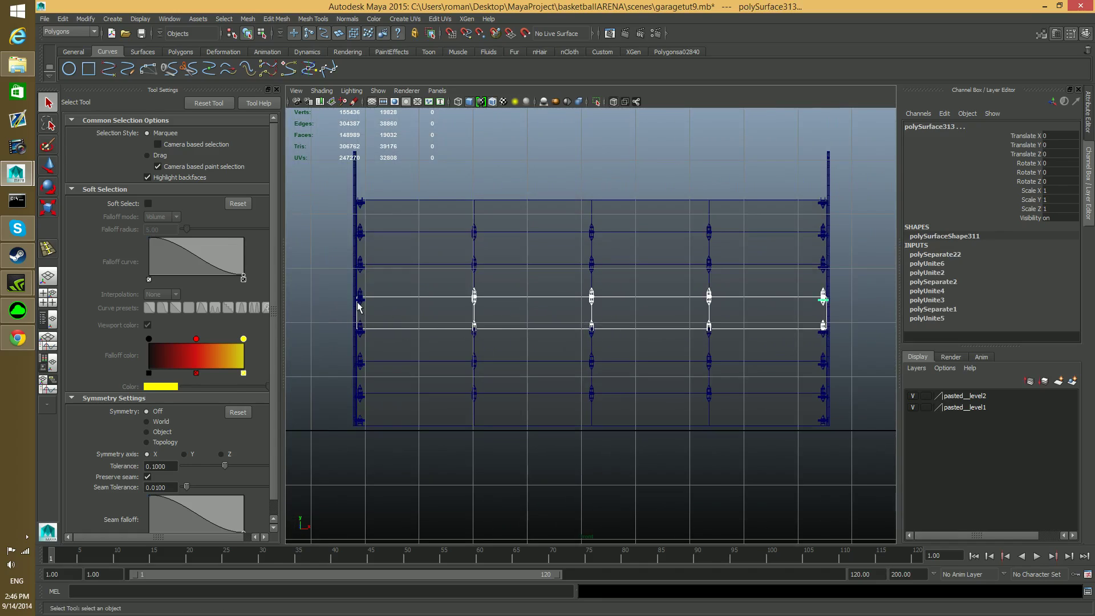
drag(359, 305, 826, 327)
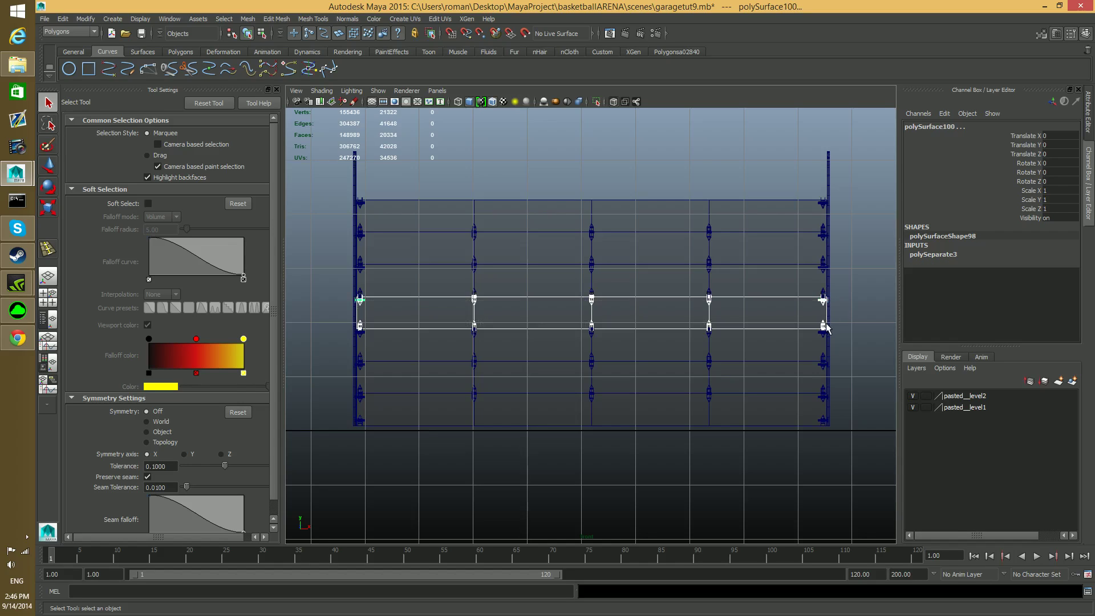
- Examine in the perspective view which hinge and roller parts are selected on the fourth panel, from right edge to left edge
key(space)
key(space)
scroll(672, 314, up, 4)
alt+middle_drag(632, 355, 456, 368)
scroll(472, 373, up, 4)
alt+middle_drag(558, 345, 505, 346)
scroll(501, 347, up, 3)
alt+middle_drag(664, 332, 619, 325)
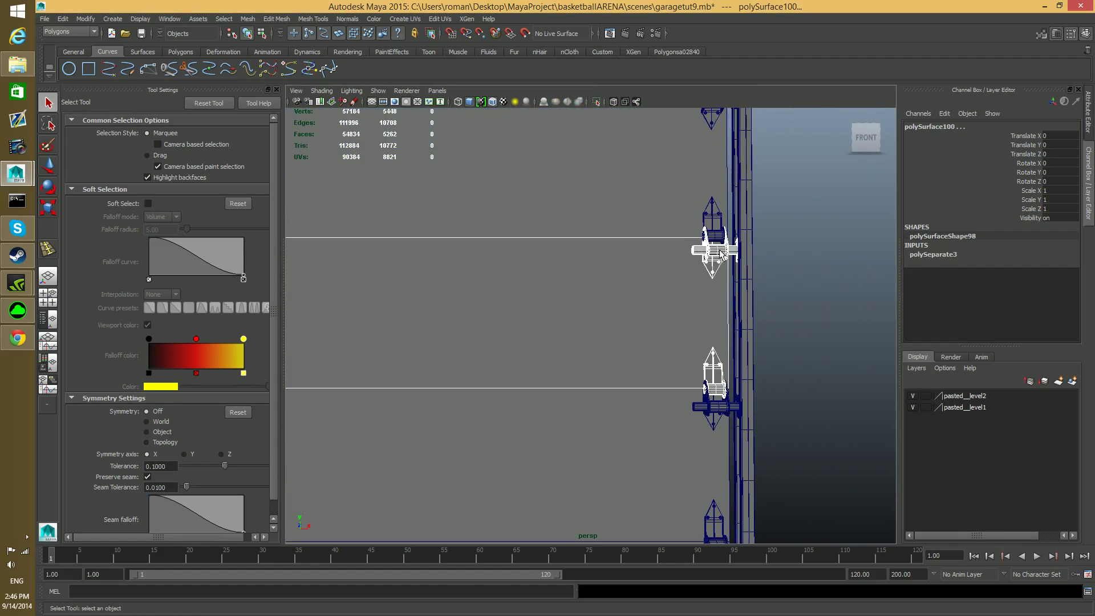
key(f)
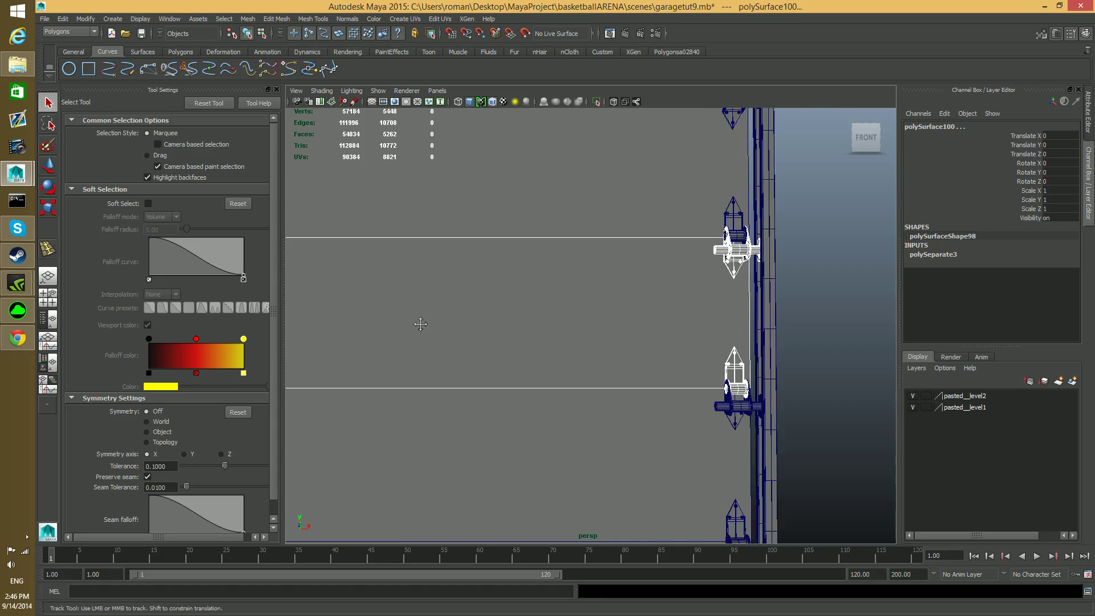
mouse_move(553, 349)
alt+middle_down()
mouse_move(674, 350)
mouse_move(392, 370)
mouse_move(523, 345)
mouse_move(578, 383)
mouse_move(371, 350)
mouse_move(420, 276)
mouse_move(467, 341)
mouse_move(619, 345)
alt+middle_up()
alt+middle_drag(365, 328, 604, 316)
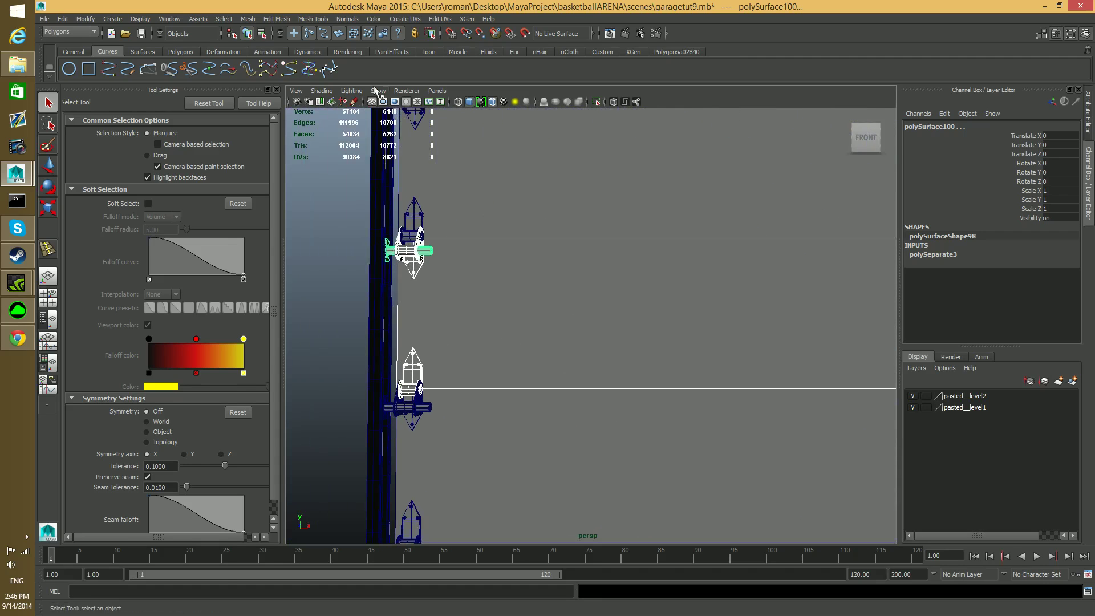
- Combine the fourth door panel and its selected hinge and roller parts into one mesh
click(248, 20)
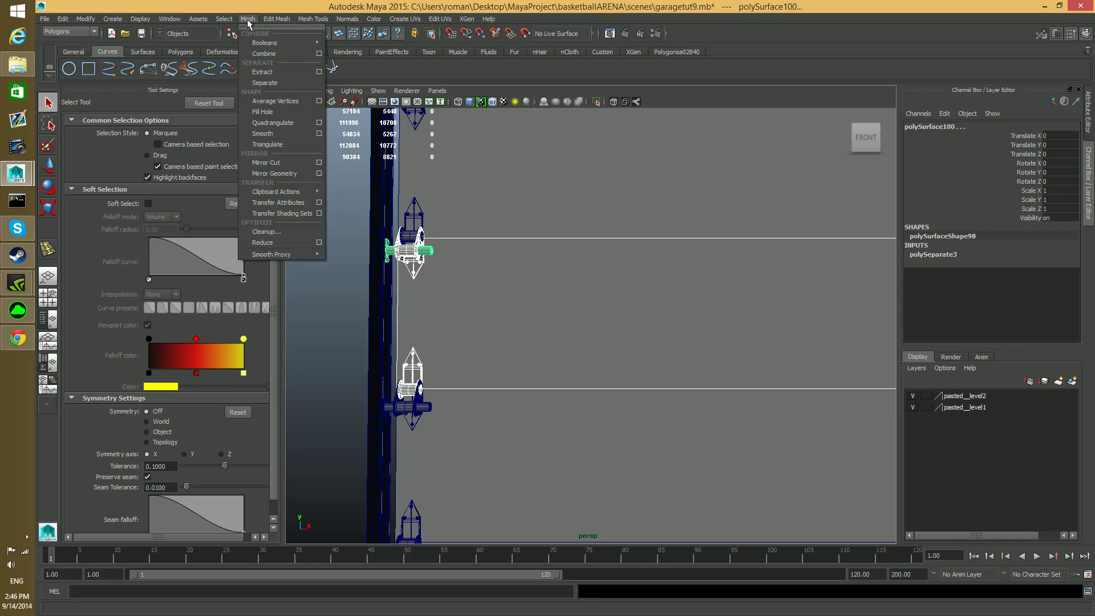
click(265, 56)
scroll(690, 367, down, 10)
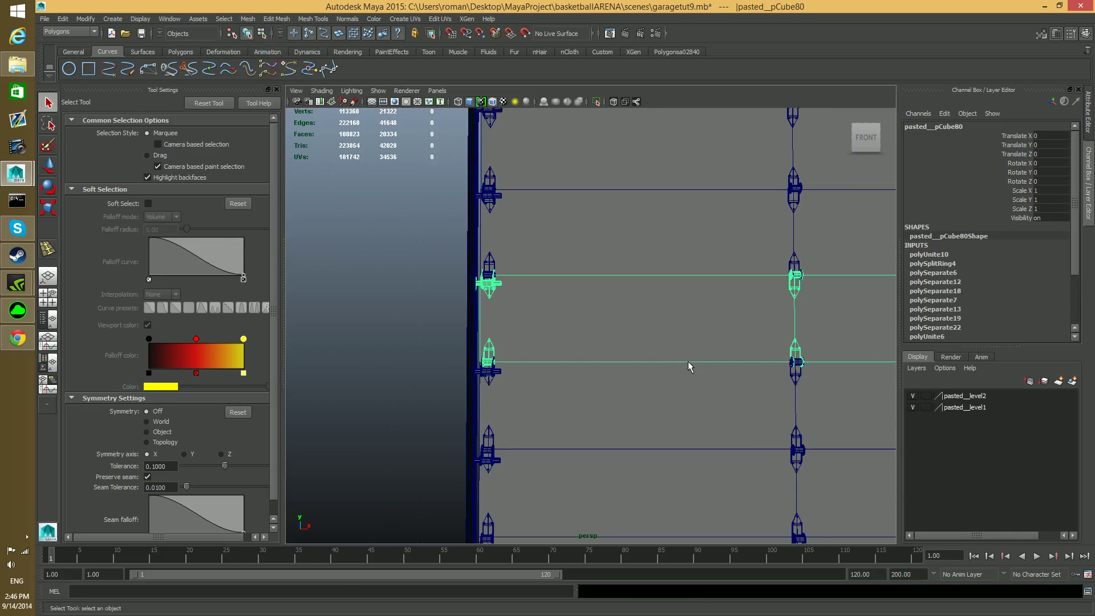
- Select the fifth door panel from the bottom and, in the orthographic front view, the hinge parts along its two seams
alt+middle_drag(616, 360, 494, 333)
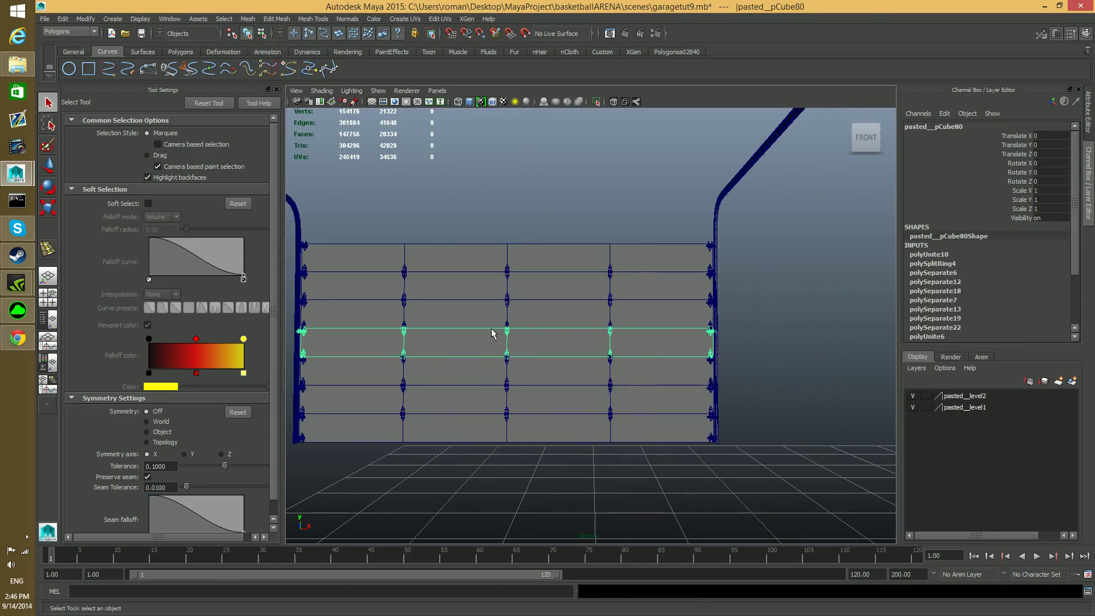
click(548, 317)
scroll(662, 343, up, 8)
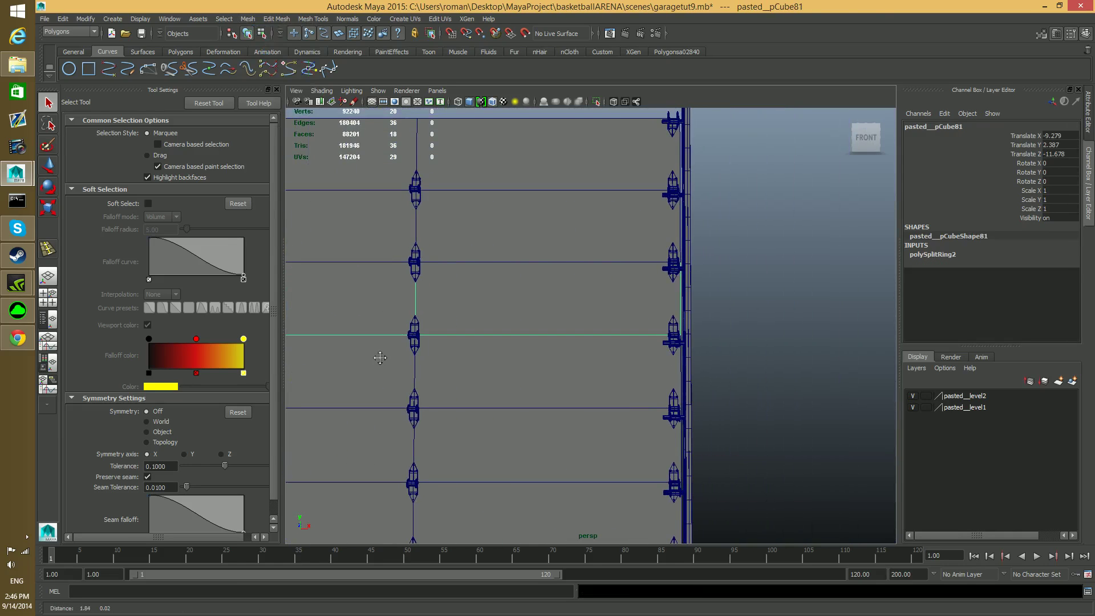
alt+middle_drag(380, 358, 487, 372)
key(space)
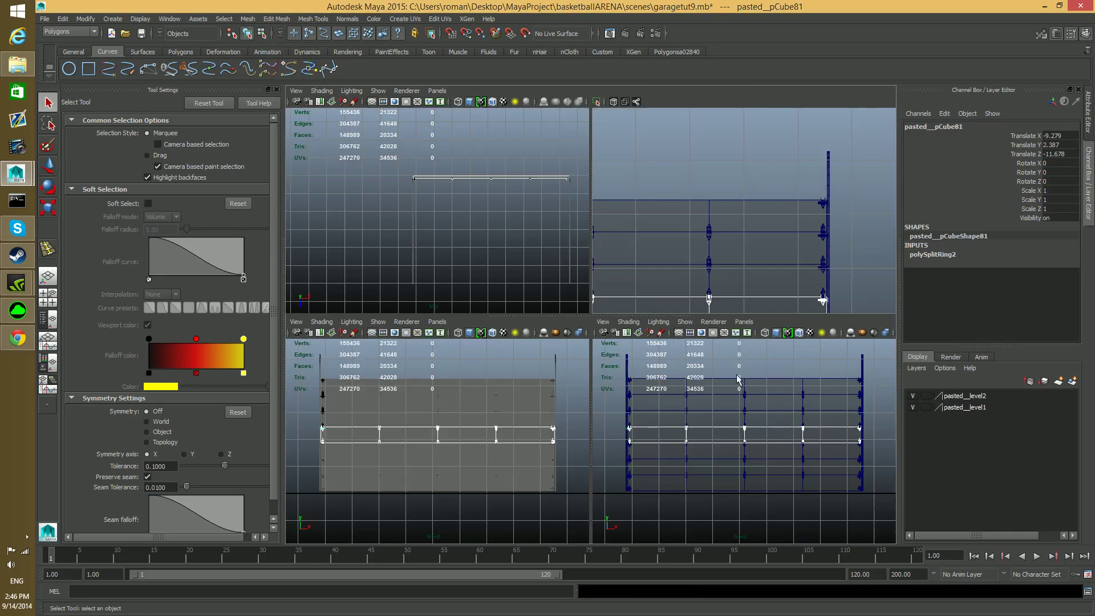
key(space)
scroll(799, 293, up, 2)
scroll(800, 297, down, 5)
scroll(799, 296, up, 3)
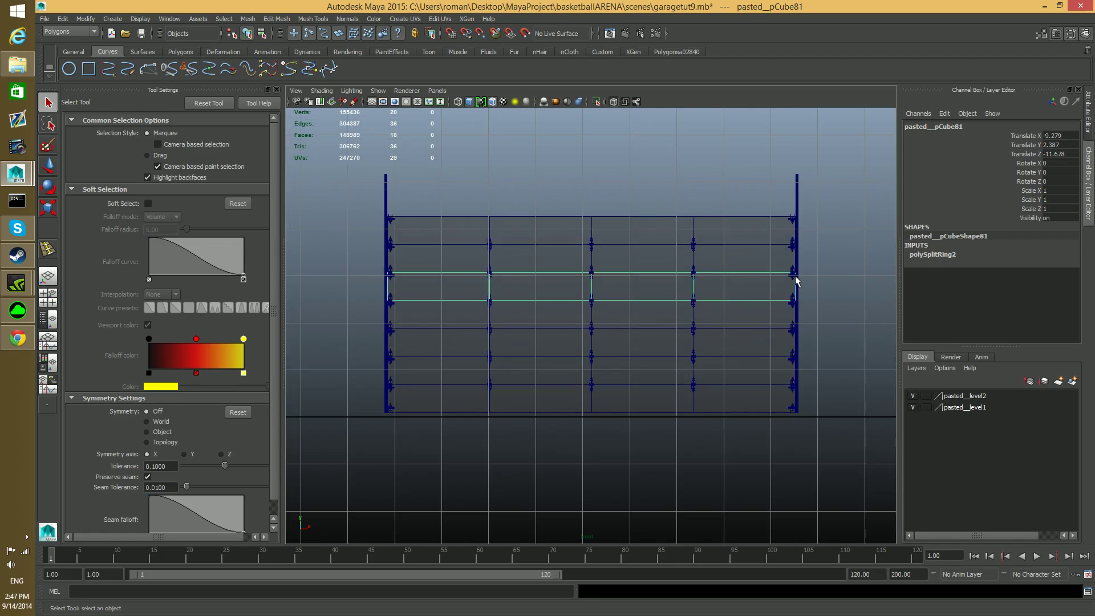
drag(796, 278, 414, 301)
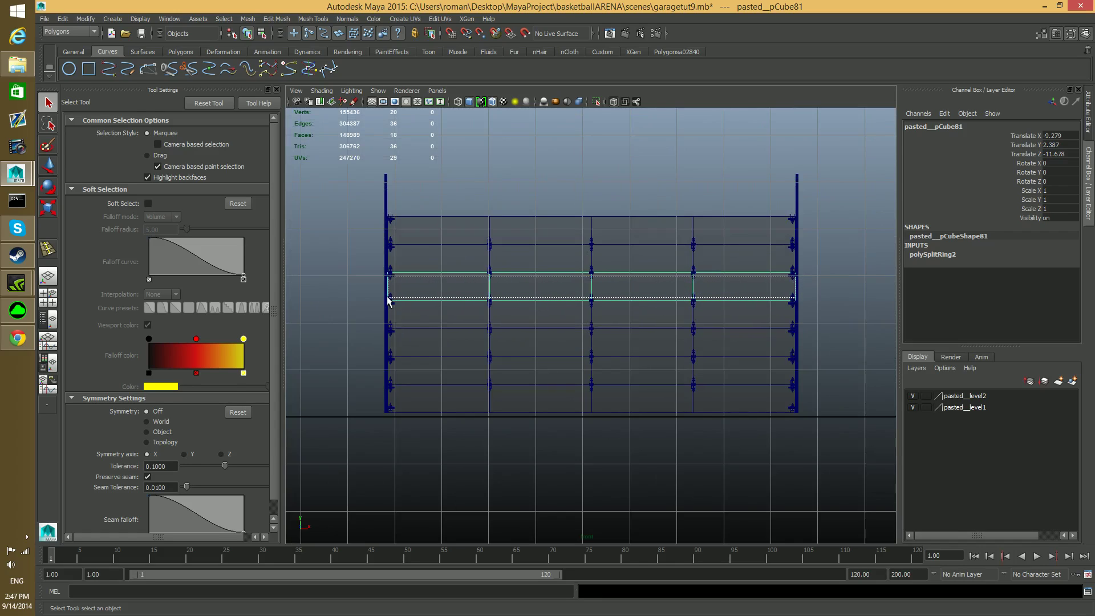
drag(387, 296, 389, 296)
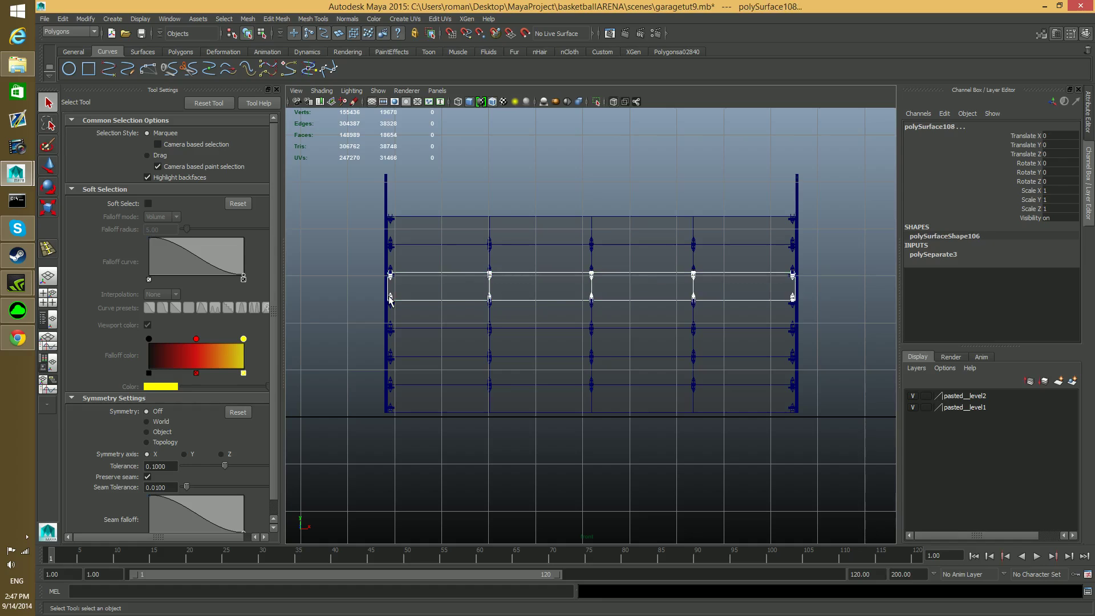
- In the perspective view, add the rollers at both ends of the fifth panel's upper seam to the selection
key(space)
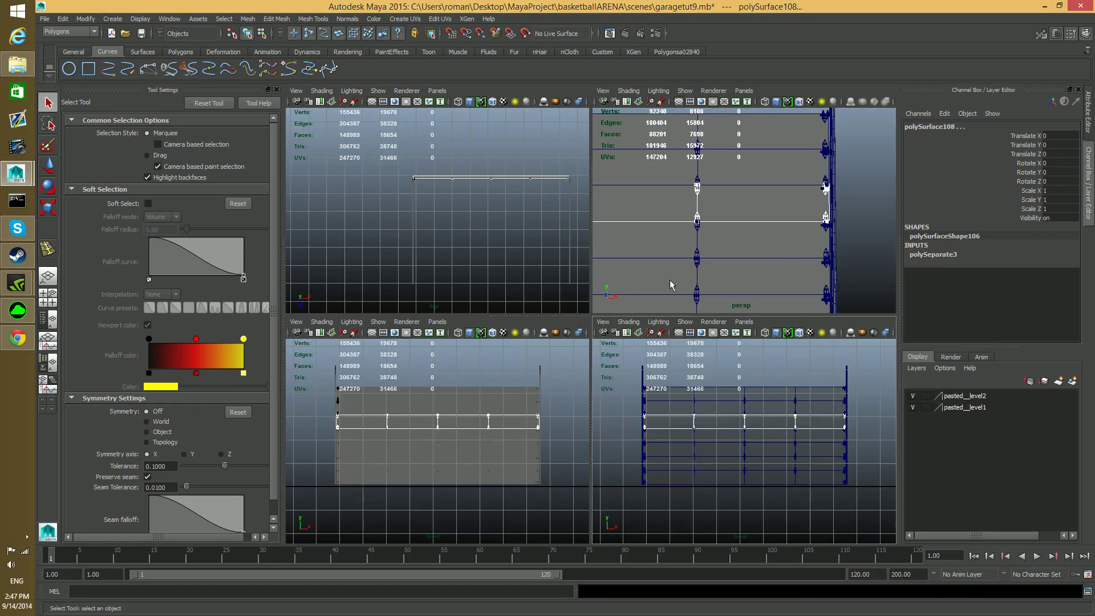
key(space)
scroll(656, 313, up, 3)
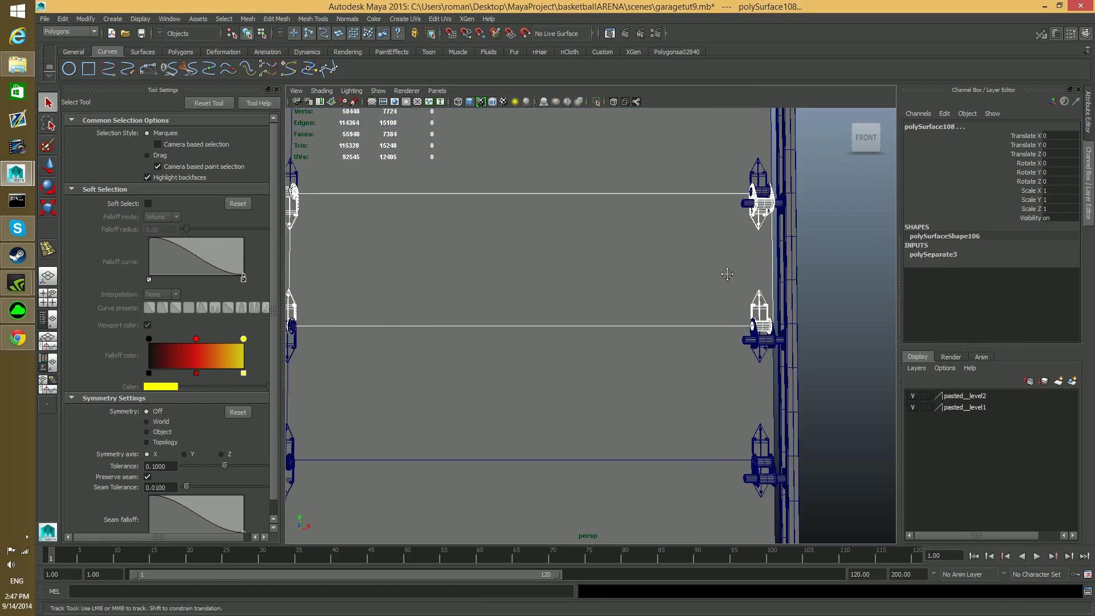
shift+click(697, 217)
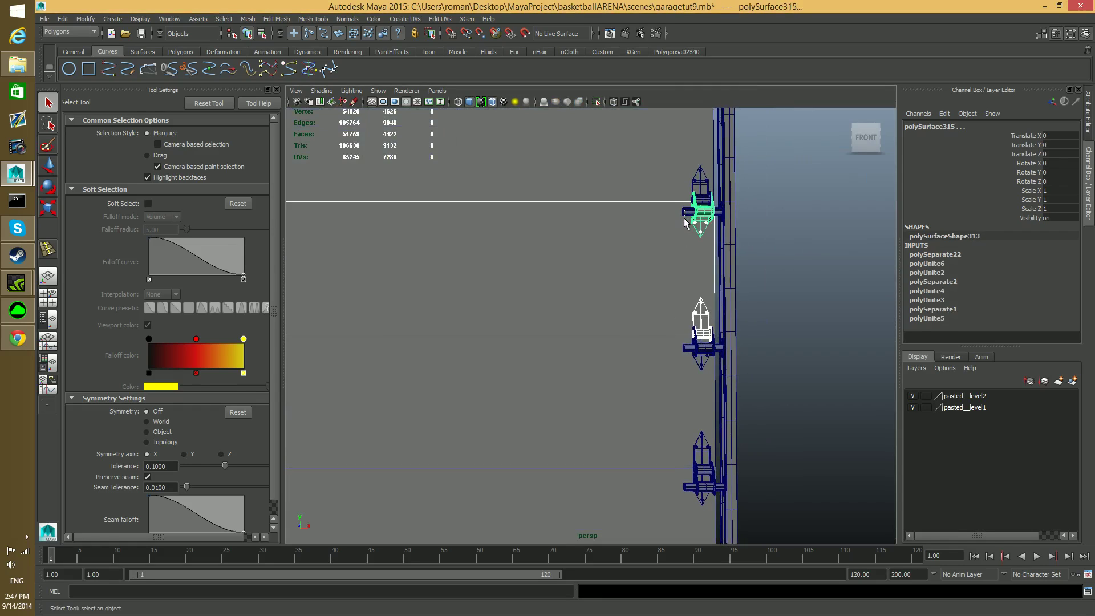
shift+click(686, 213)
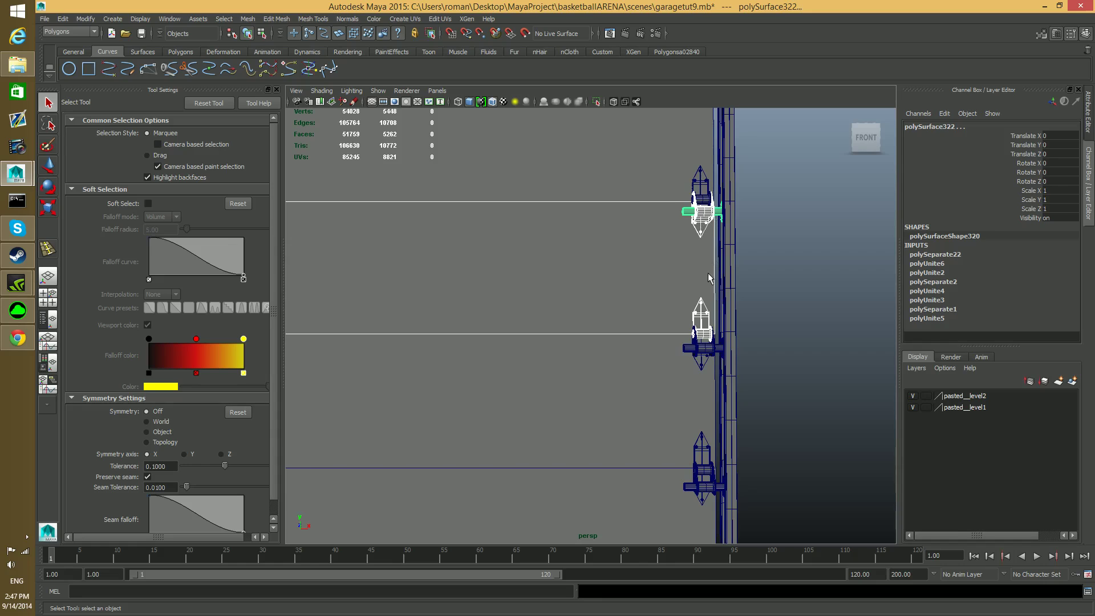
alt+middle_drag(539, 280, 674, 300)
alt+middle_drag(736, 319, 515, 311)
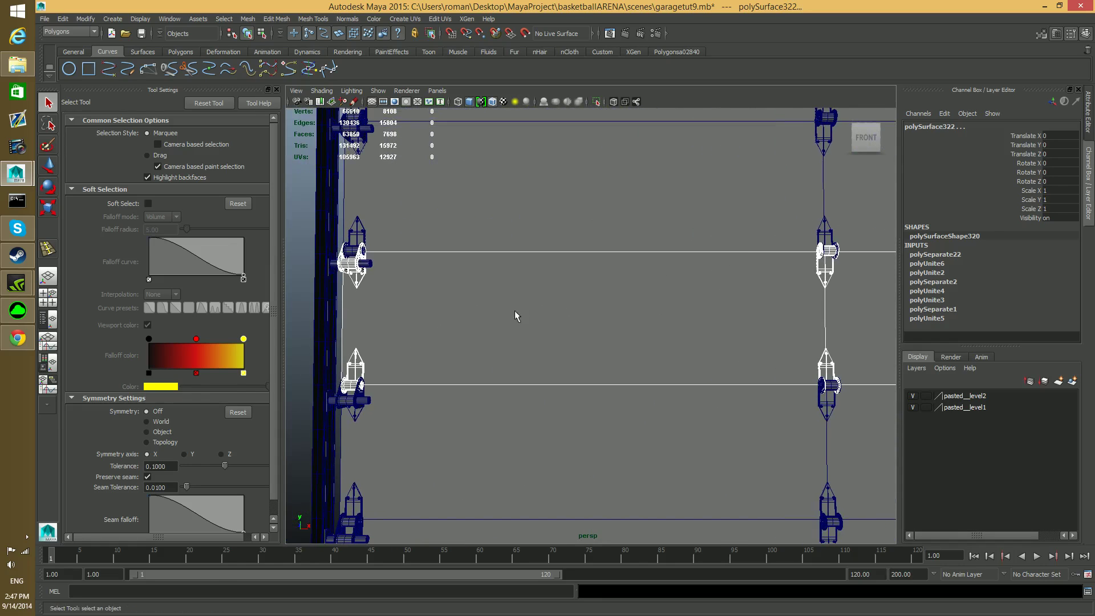
shift+click(368, 267)
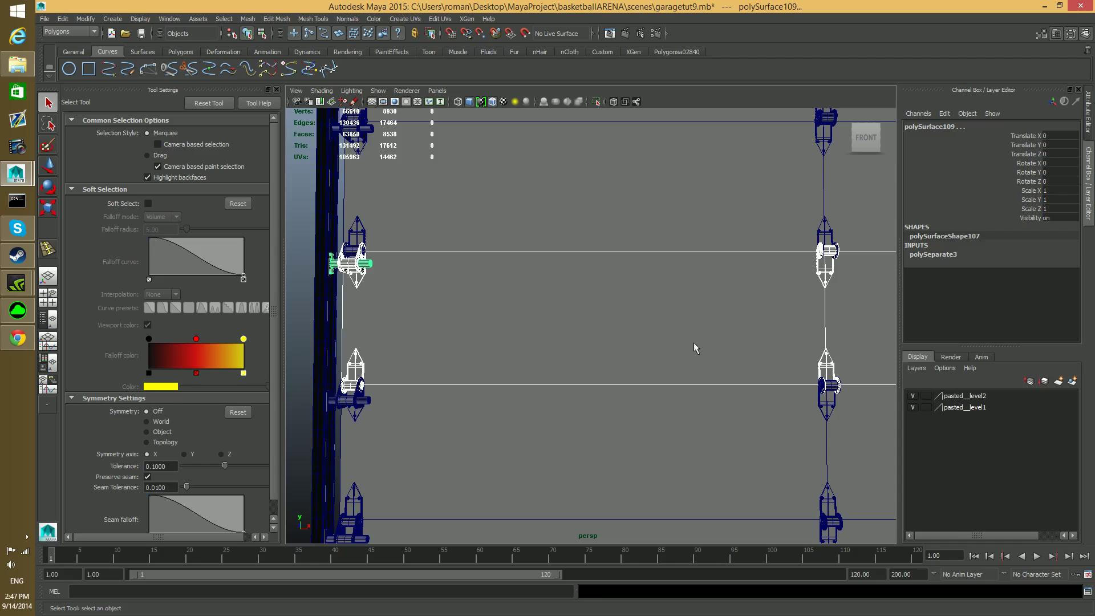
scroll(693, 342, down, 2)
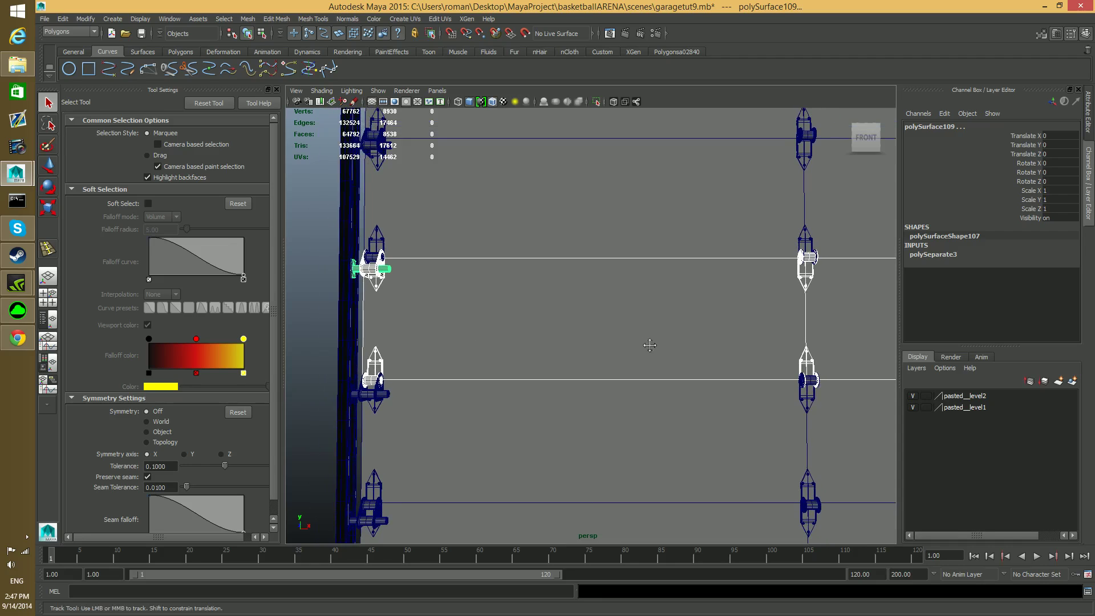
- Combine the fifth door panel and its selected hinge and roller parts into one mesh
click(234, 19)
click(268, 43)
scroll(720, 336, down, 2)
- Select the sixth door panel from the bottom
alt+right_drag(458, 319, 435, 320)
alt+middle_drag(686, 333, 534, 366)
click(708, 302)
alt+middle_drag(725, 342, 586, 377)
scroll(740, 339, down, 3)
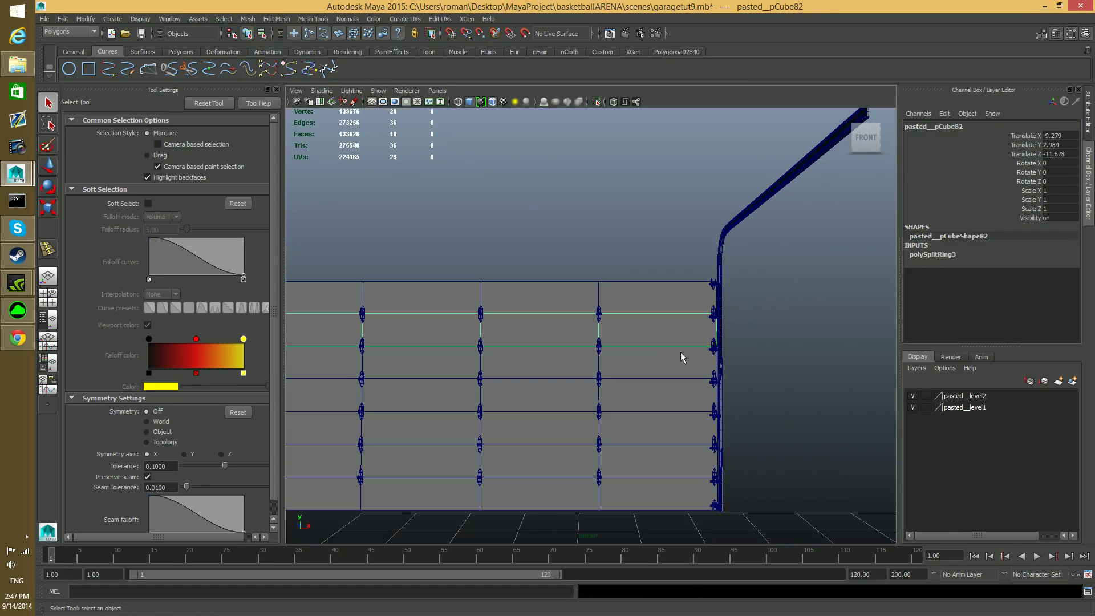
- In the orthographic front view, add the hinge parts along the sixth panel's two seams to the selection
key(space)
key(f)
key(space)
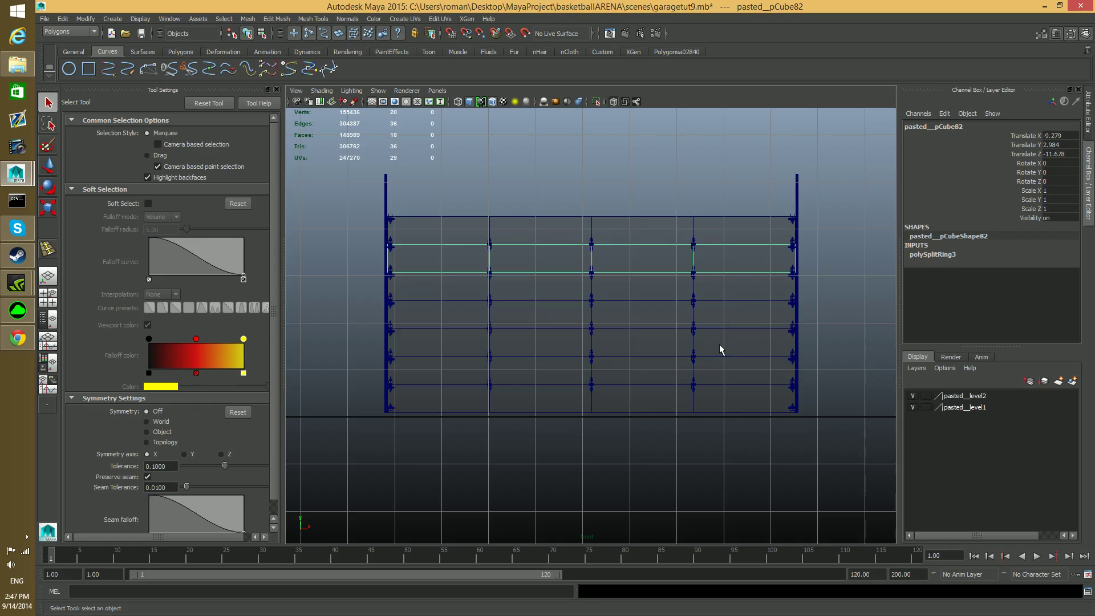
key(space)
key(space)
key(space)
alt+middle_drag(648, 304, 662, 341)
scroll(701, 343, up, 1)
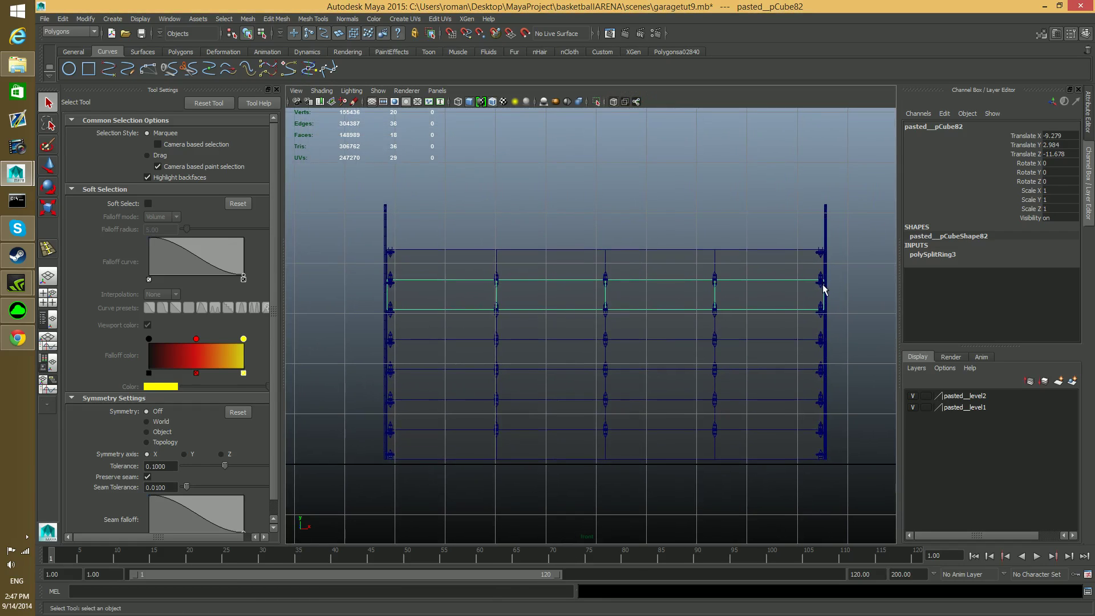
drag(819, 303, 390, 308)
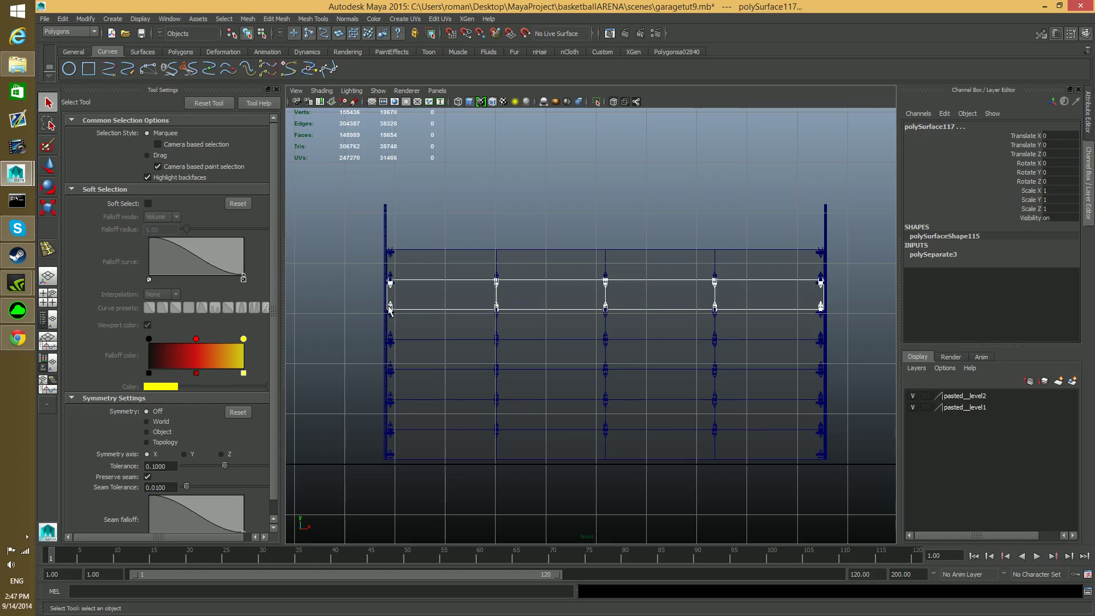
- Add the rollers at both ends of the sixth panel's upper seam to the selection and check both ends in the perspective view
shift+click(818, 285)
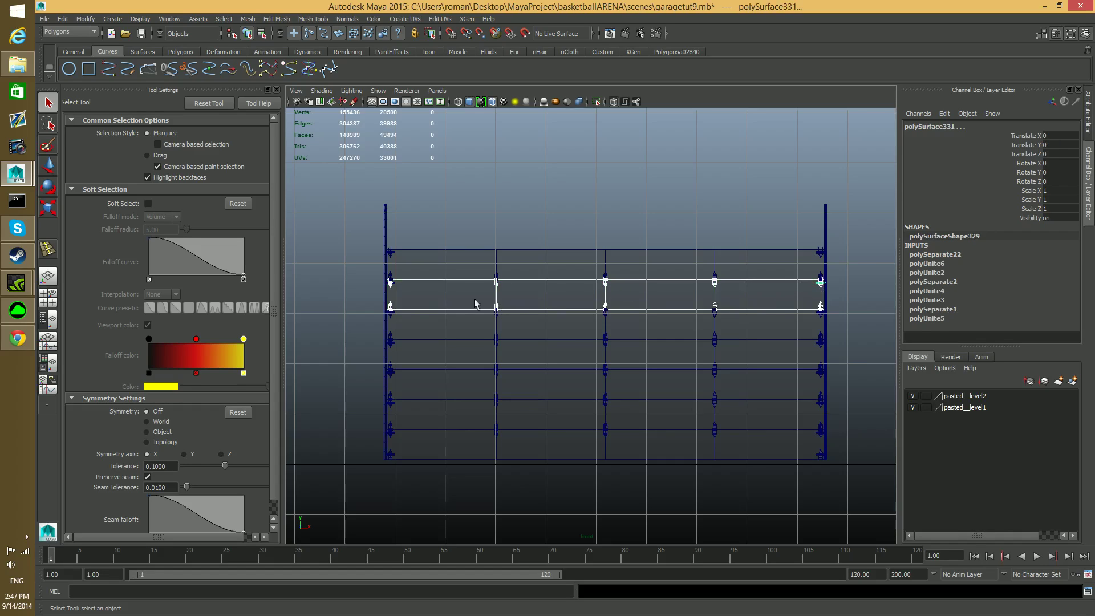
shift+click(391, 283)
key(space)
key(space)
key(f)
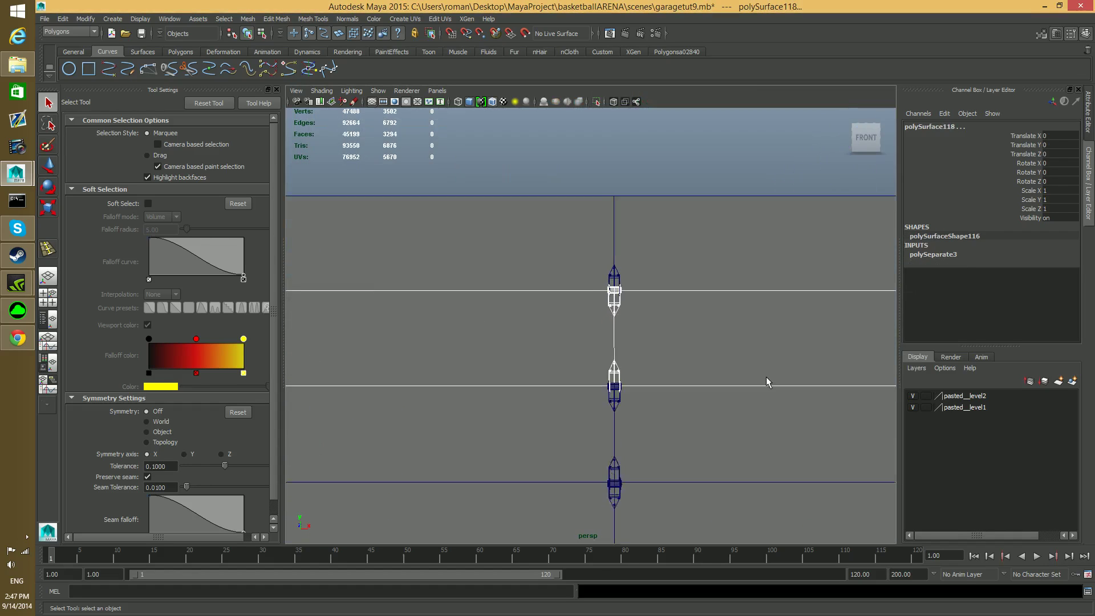
scroll(767, 378, up, 5)
alt+middle_drag(650, 325, 371, 305)
alt+middle_drag(616, 318, 448, 323)
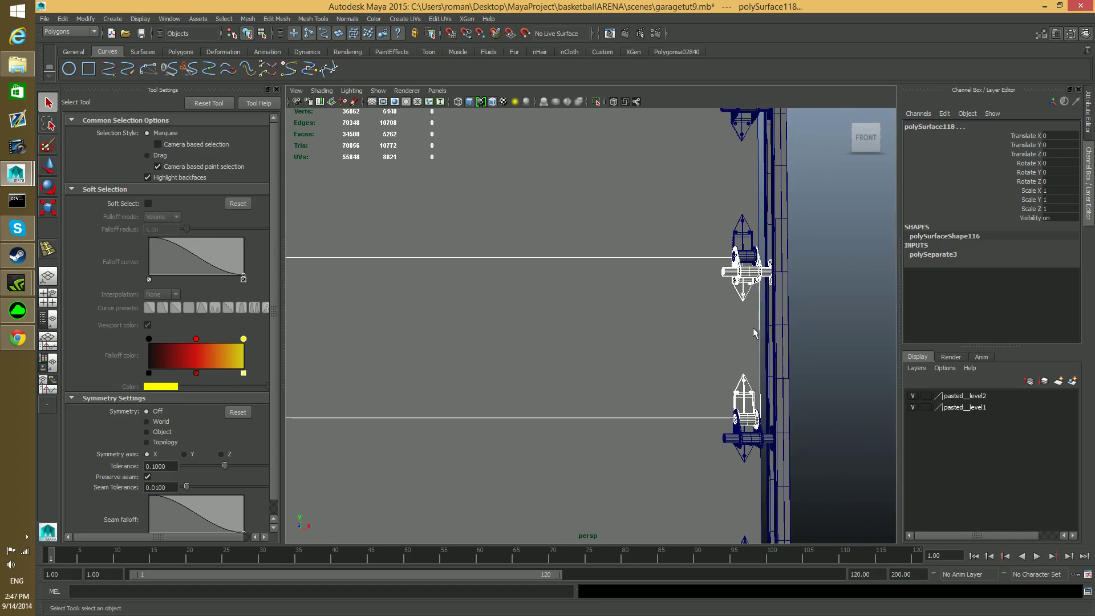
alt+drag(703, 365, 480, 263)
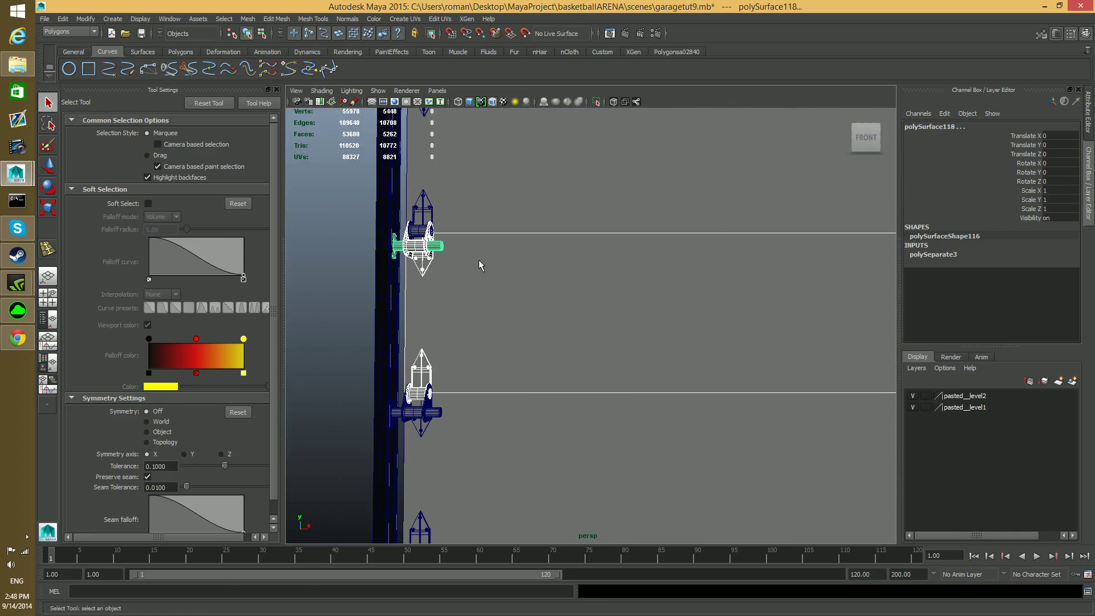
- Combine the sixth door panel and its selected hinge and roller parts into one mesh
click(248, 19)
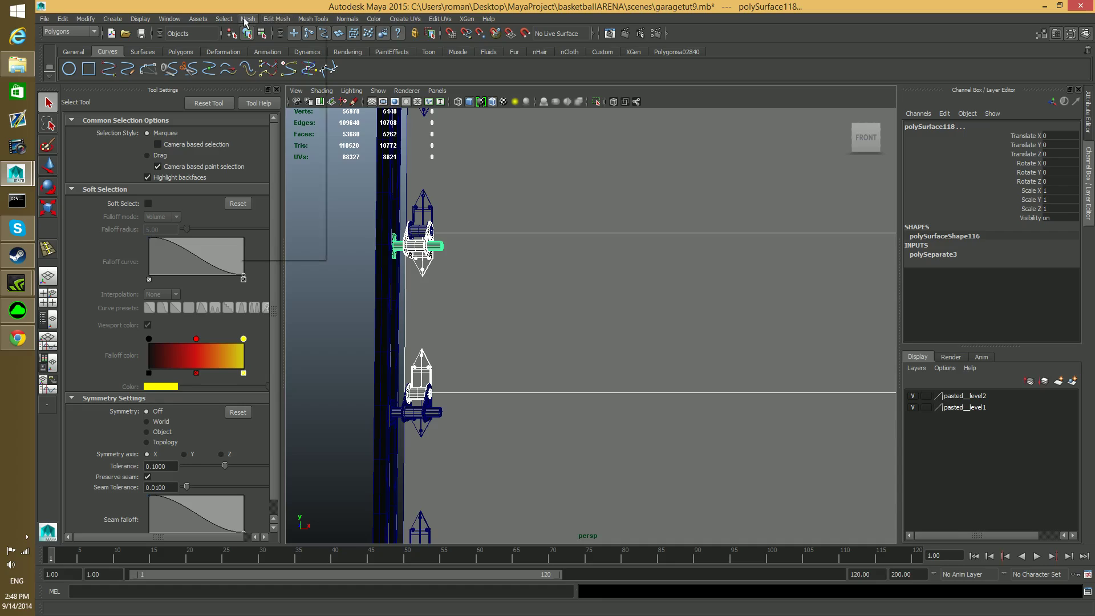
click(255, 53)
key(f)
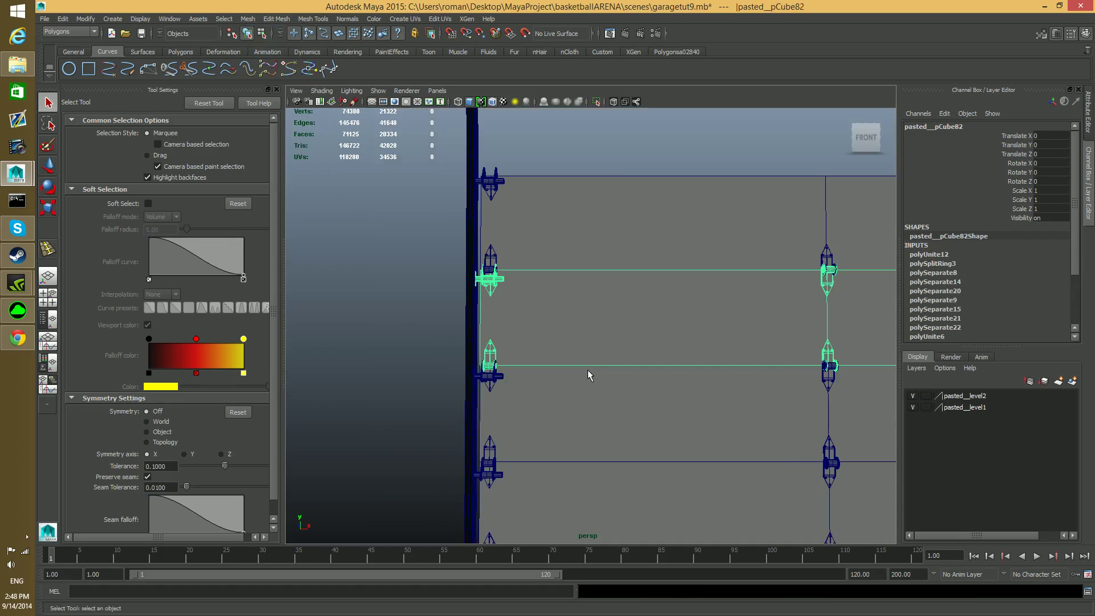
alt+middle_drag(847, 292, 687, 313)
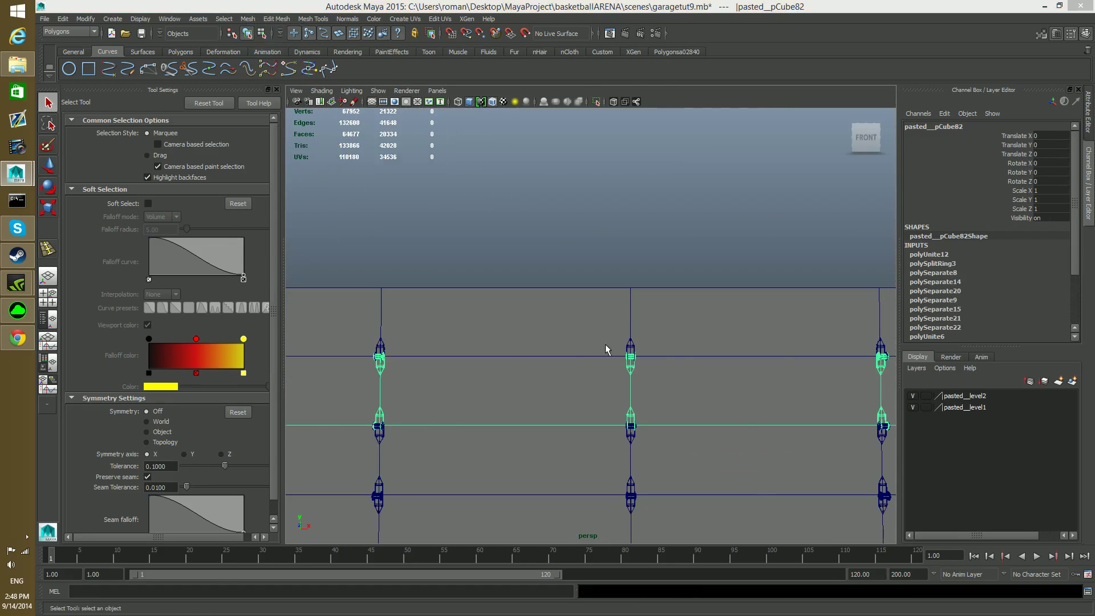
- In the orthographic front view, select the topmost door panel together with its hinge and roller parts
key(space)
key(space)
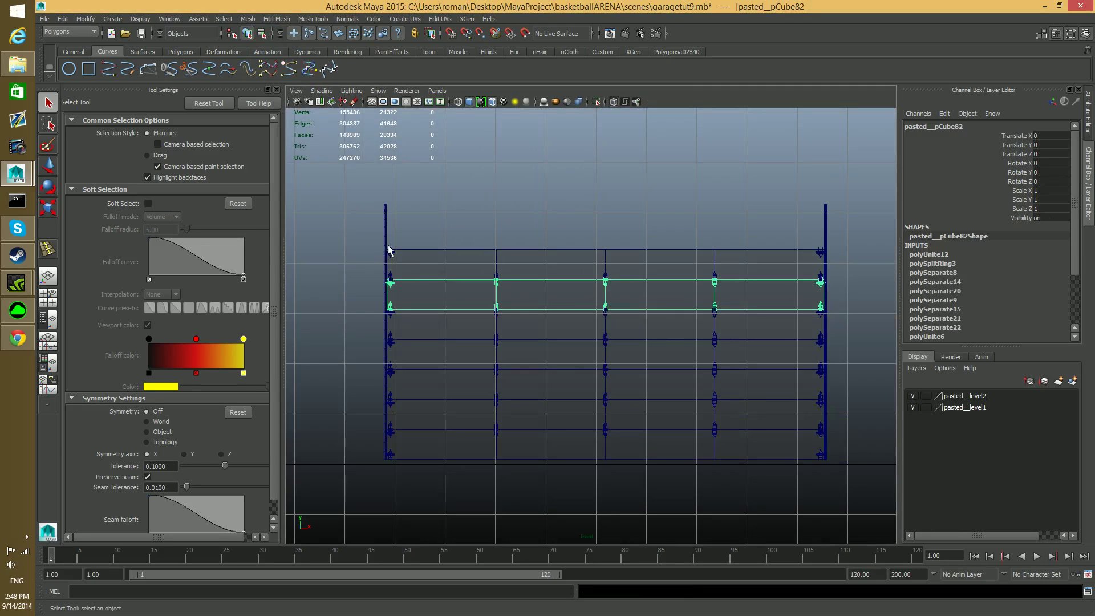
drag(388, 247, 822, 279)
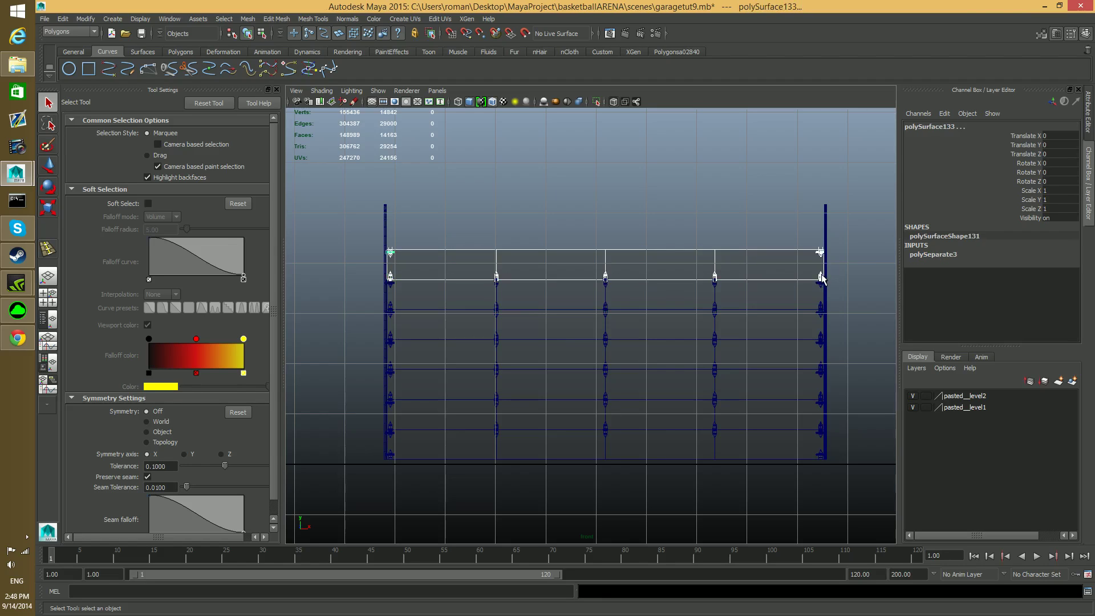
- Check the selected parts in the perspective view and combine them with the topmost door panel into one mesh
key(space)
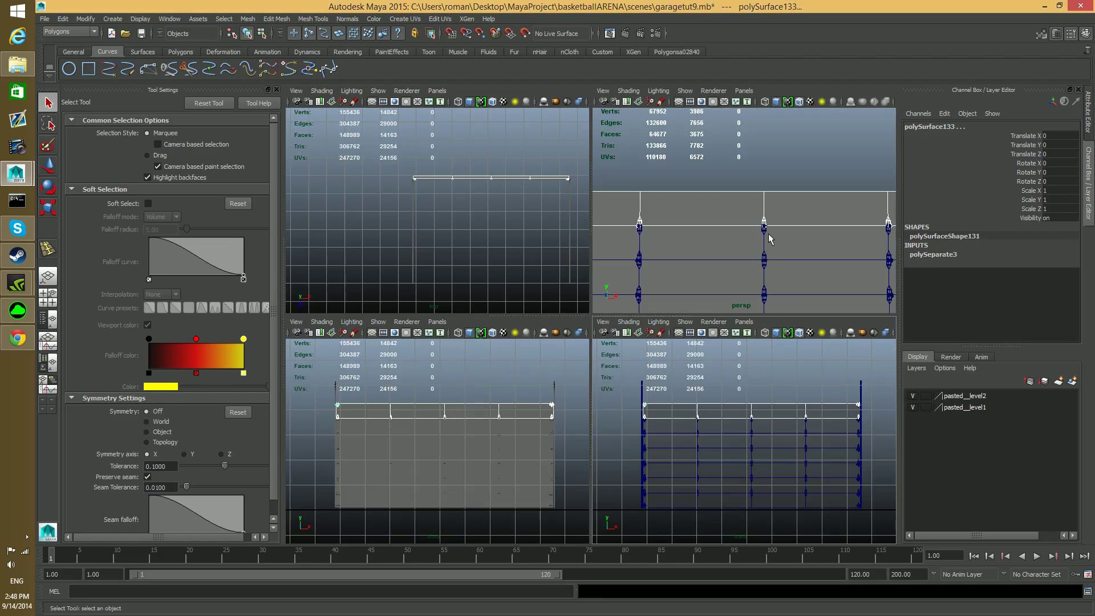
key(space)
scroll(779, 348, down, 3)
alt+middle_drag(741, 345, 326, 329)
scroll(567, 349, up, 5)
alt+middle_drag(628, 362, 477, 373)
scroll(477, 373, up, 3)
alt+middle_drag(590, 300, 764, 318)
alt+middle_drag(536, 317, 822, 306)
alt+middle_drag(436, 324, 670, 308)
alt+middle_drag(477, 318, 761, 382)
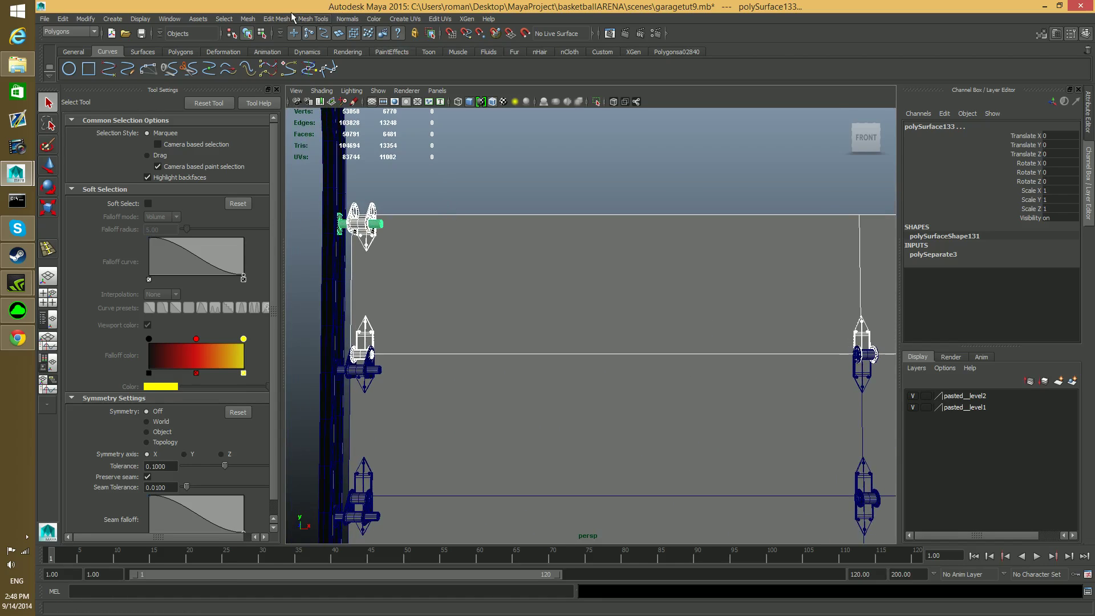
click(246, 19)
click(265, 42)
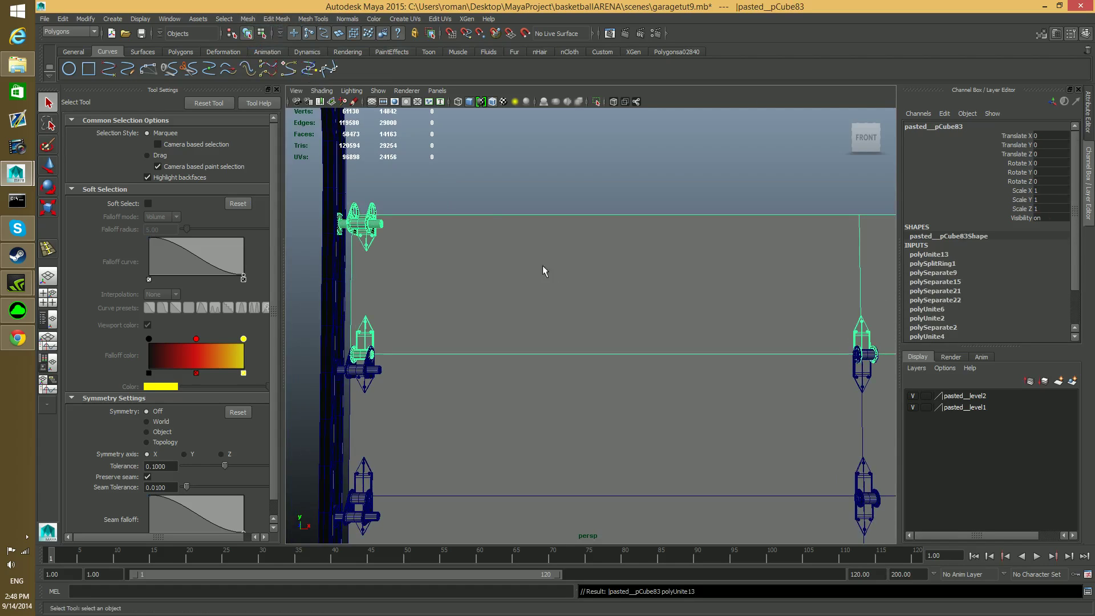
- Select the door panels one after another to check that each carries its own hinges and rollers
scroll(558, 290, down, 3)
scroll(558, 290, down, 3)
alt+drag(714, 384, 506, 318)
click(508, 311)
click(510, 329)
click(511, 346)
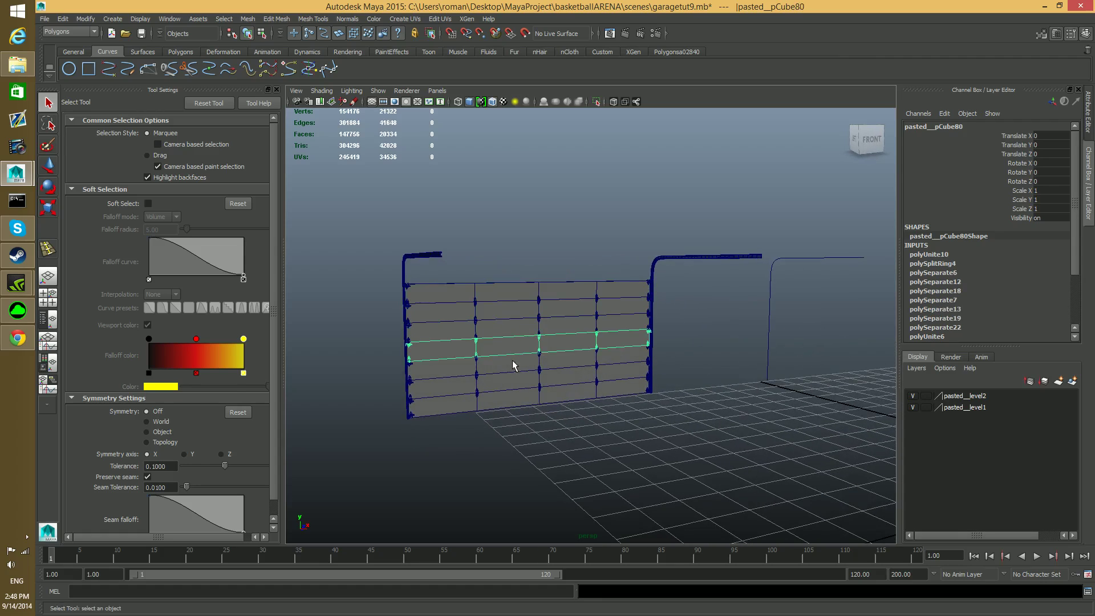
click(525, 379)
click(514, 353)
click(515, 364)
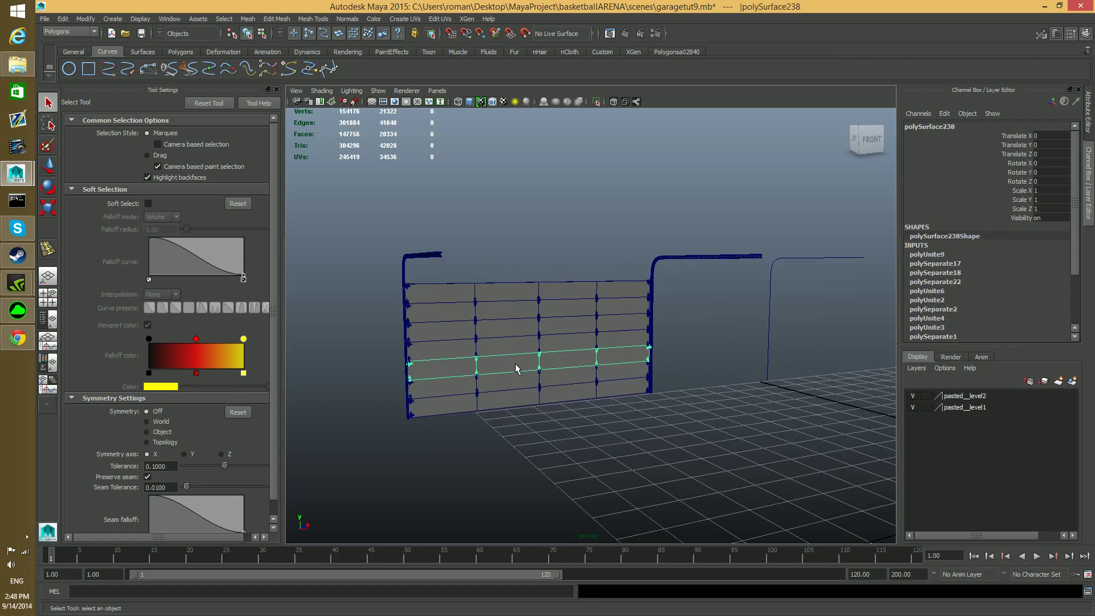
click(517, 386)
click(520, 404)
click(513, 381)
click(509, 345)
click(508, 307)
click(509, 292)
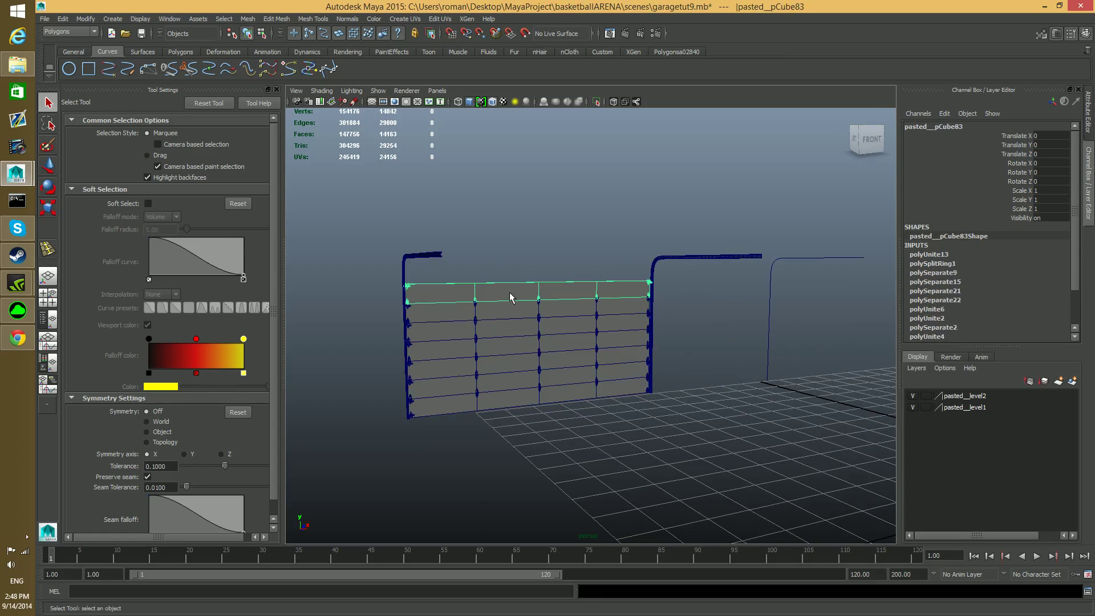
click(510, 320)
drag(510, 322, 551, 338)
click(505, 294)
click(516, 312)
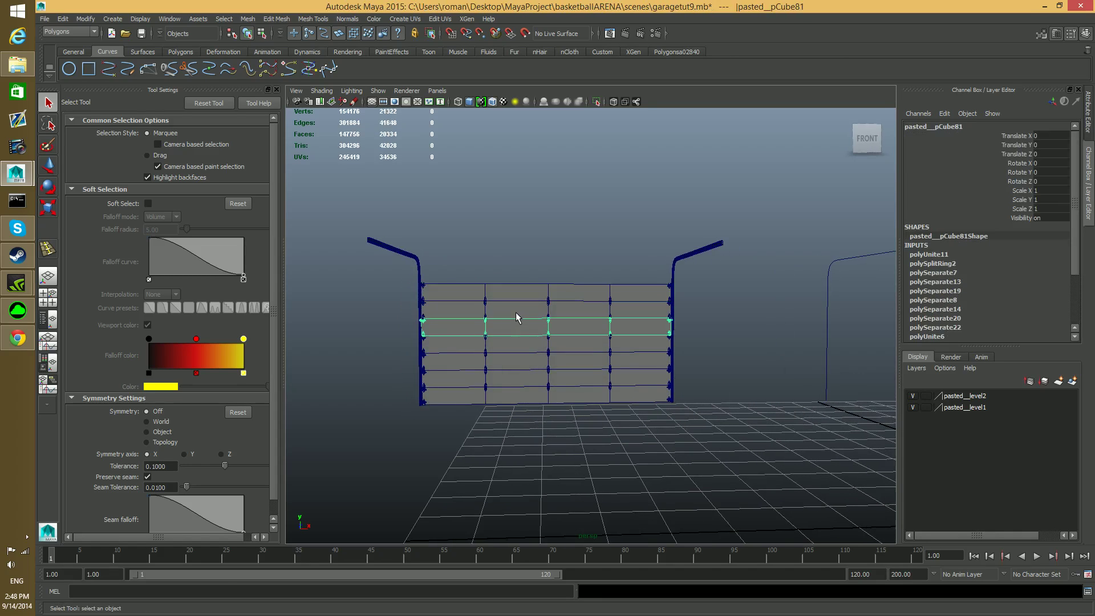
click(517, 315)
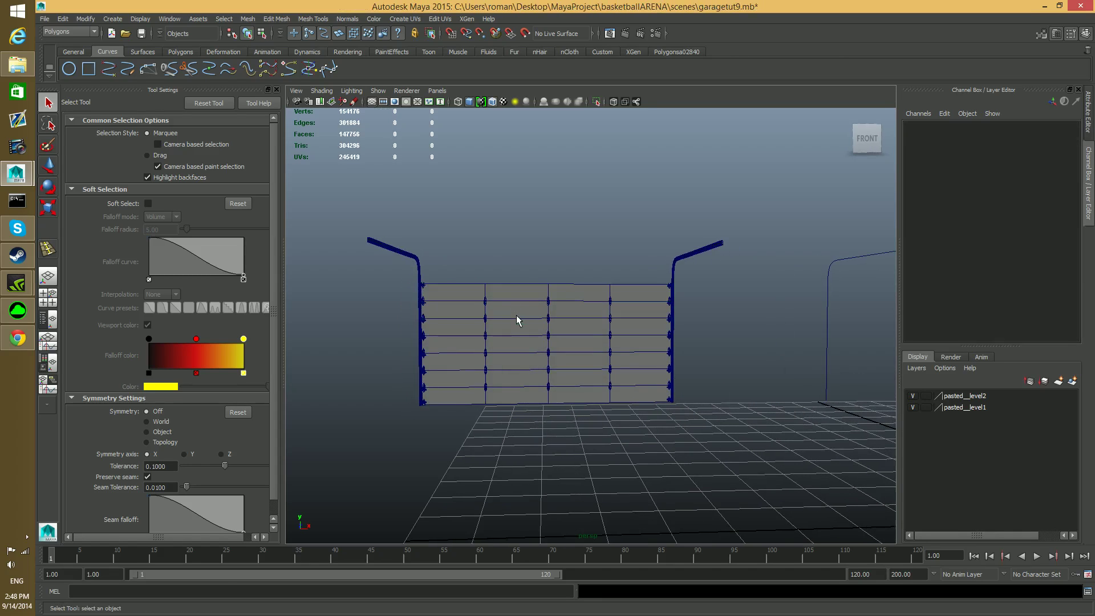
click(557, 313)
click(562, 330)
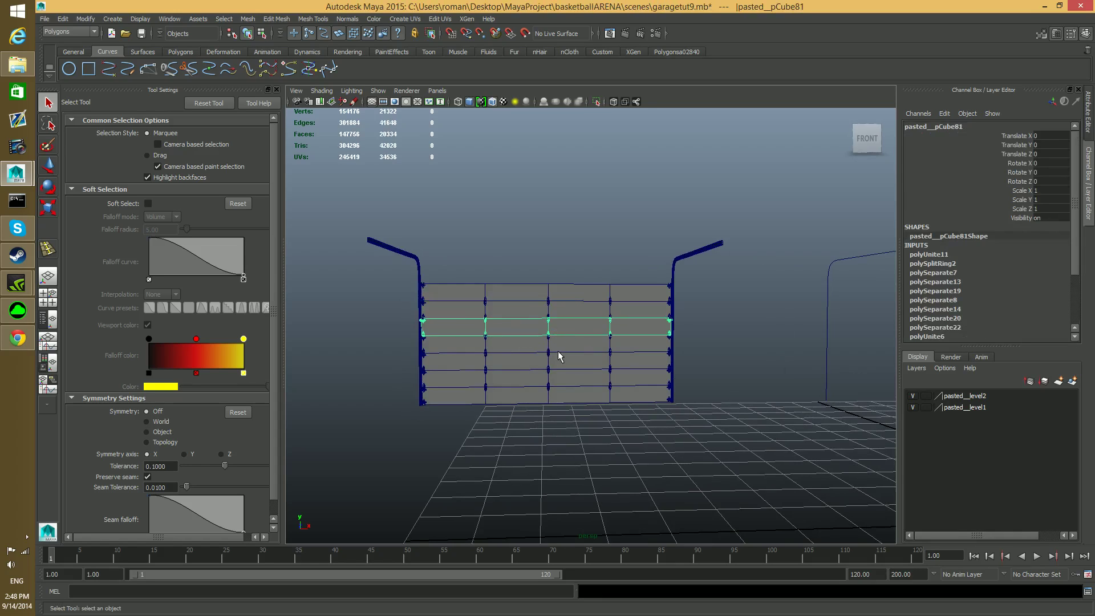
click(567, 348)
click(552, 364)
click(553, 383)
click(545, 395)
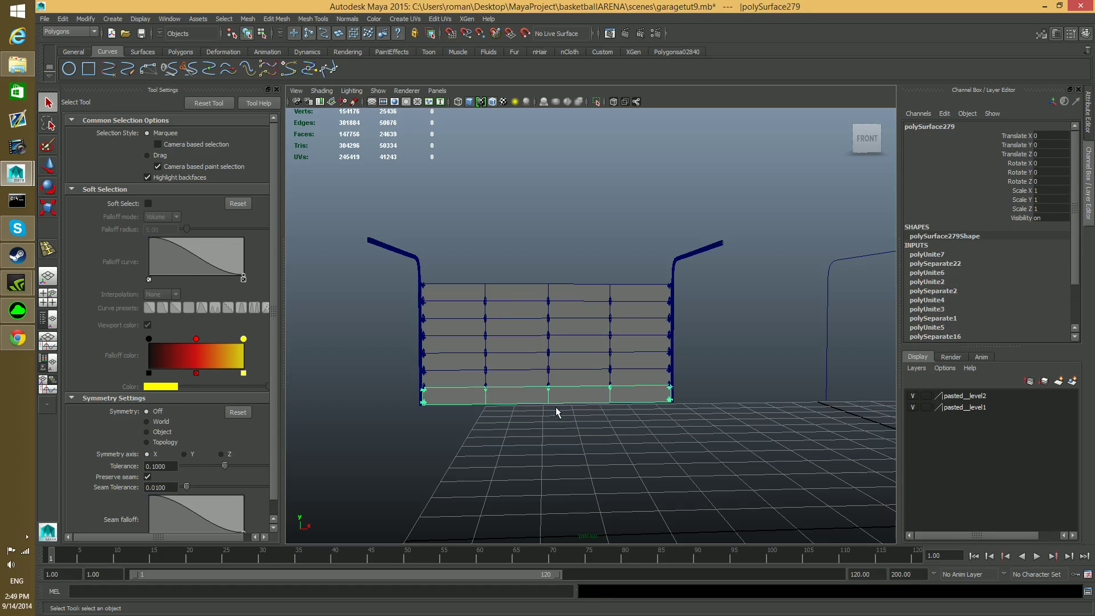
- Select the curved side tracks in turn and examine how they run beside the door
alt+middle_drag(480, 364, 483, 405)
alt+right_drag(483, 404, 660, 440)
alt+drag(659, 439, 516, 448)
alt+middle_drag(517, 447, 645, 447)
alt+drag(645, 447, 579, 412)
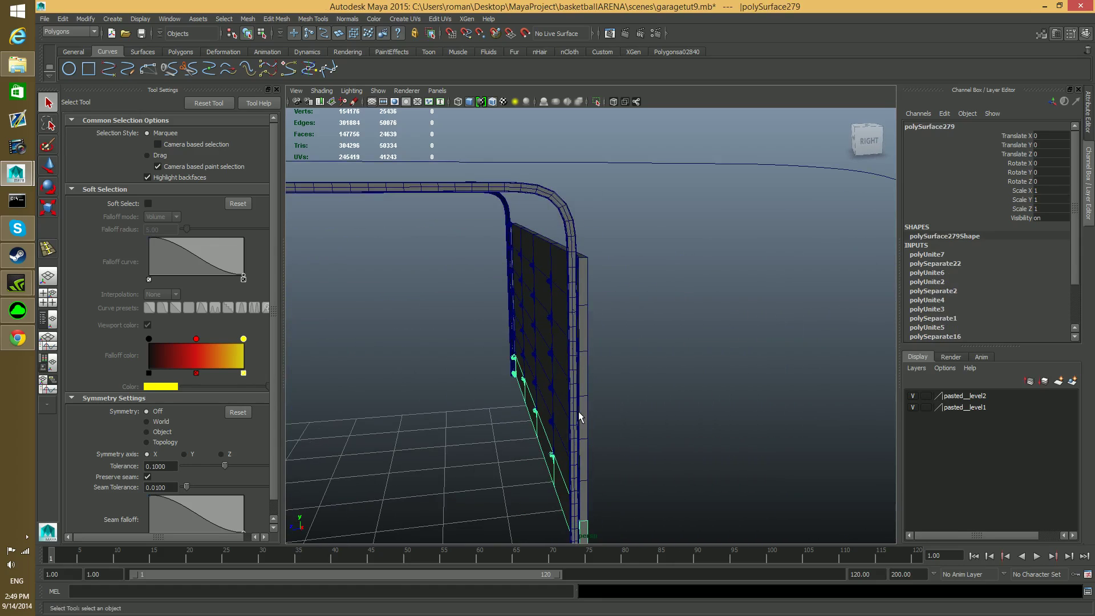
click(549, 197)
alt+drag(540, 213, 516, 221)
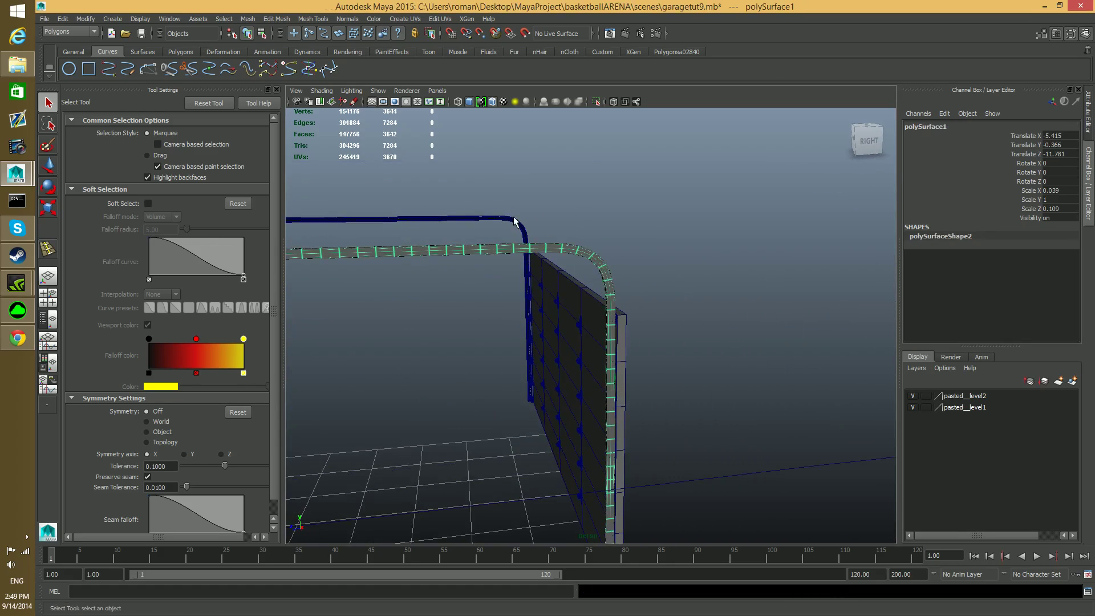
click(486, 221)
alt+drag(557, 337, 552, 224)
- Select the top two door panels in turn and examine how their rollers sit against the side track
click(513, 279)
alt+drag(514, 279, 718, 275)
alt+right_drag(457, 296, 582, 318)
alt+middle_drag(581, 318, 507, 325)
alt+drag(506, 325, 553, 303)
alt+middle_drag(553, 303, 399, 350)
alt+right_drag(400, 349, 611, 349)
alt+middle_drag(537, 200, 547, 292)
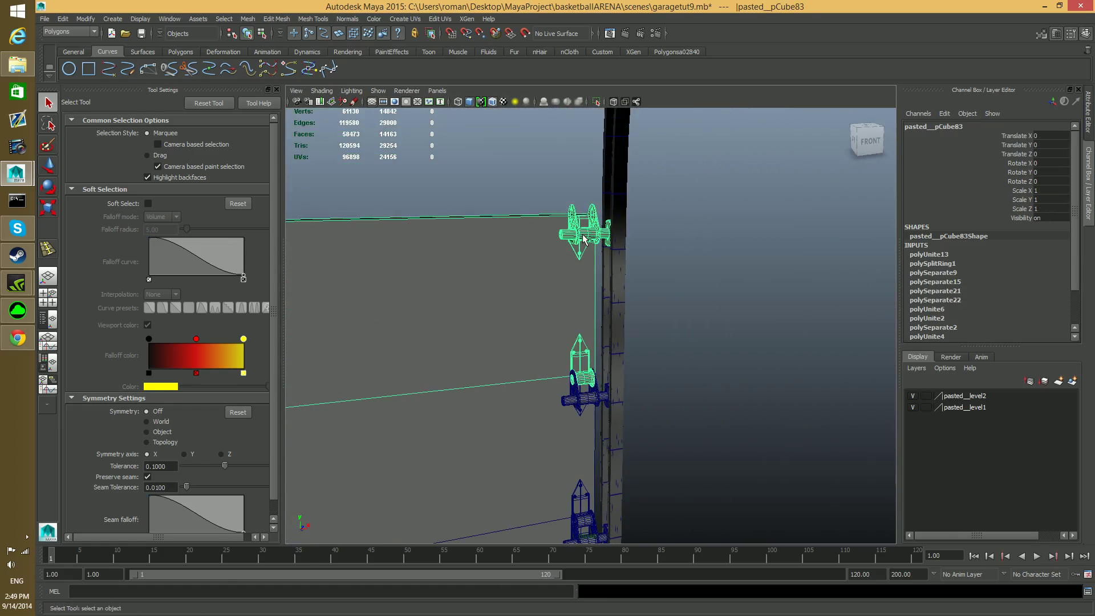
scroll(584, 239, down, 3)
scroll(591, 308, down, 3)
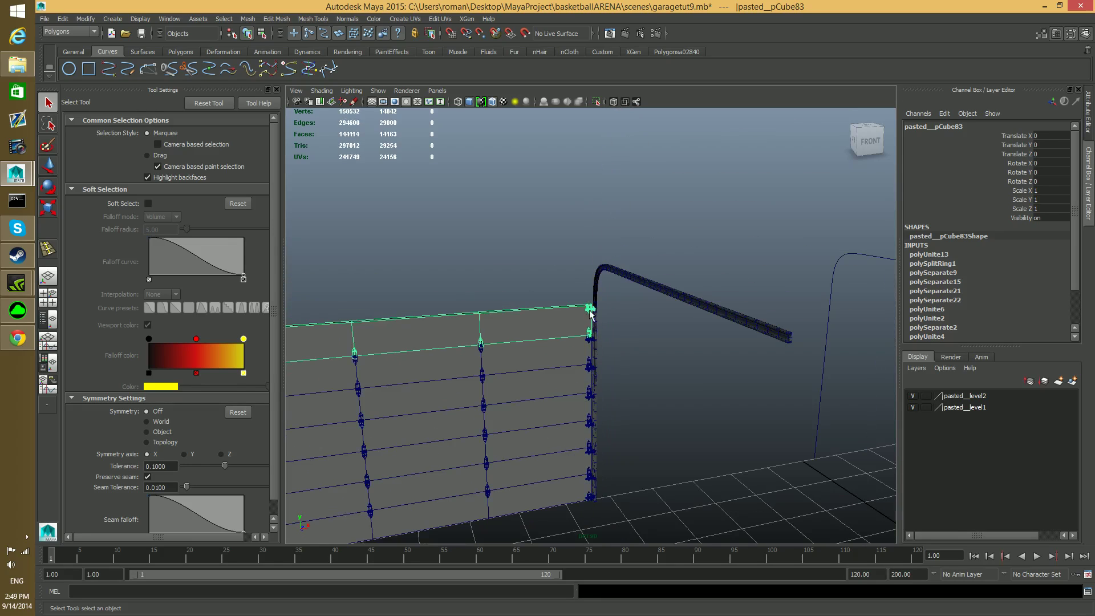
scroll(585, 328, up, 5)
mouse_move(627, 362)
alt+mouse_down()
mouse_move(651, 374)
mouse_move(621, 381)
alt+mouse_up()
alt+drag(543, 310, 557, 263)
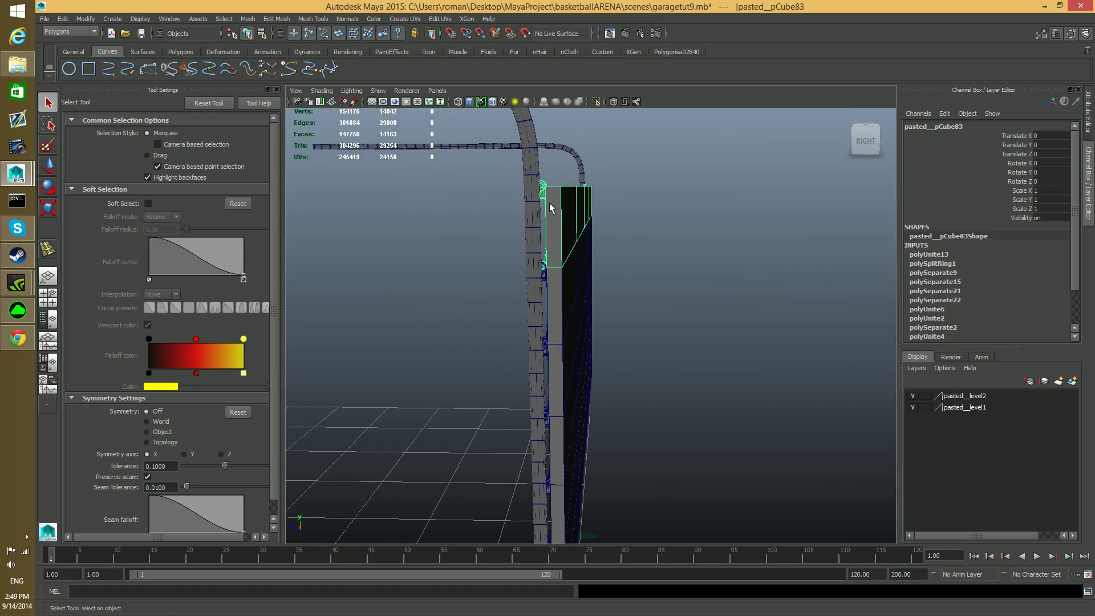
alt+drag(573, 216, 647, 273)
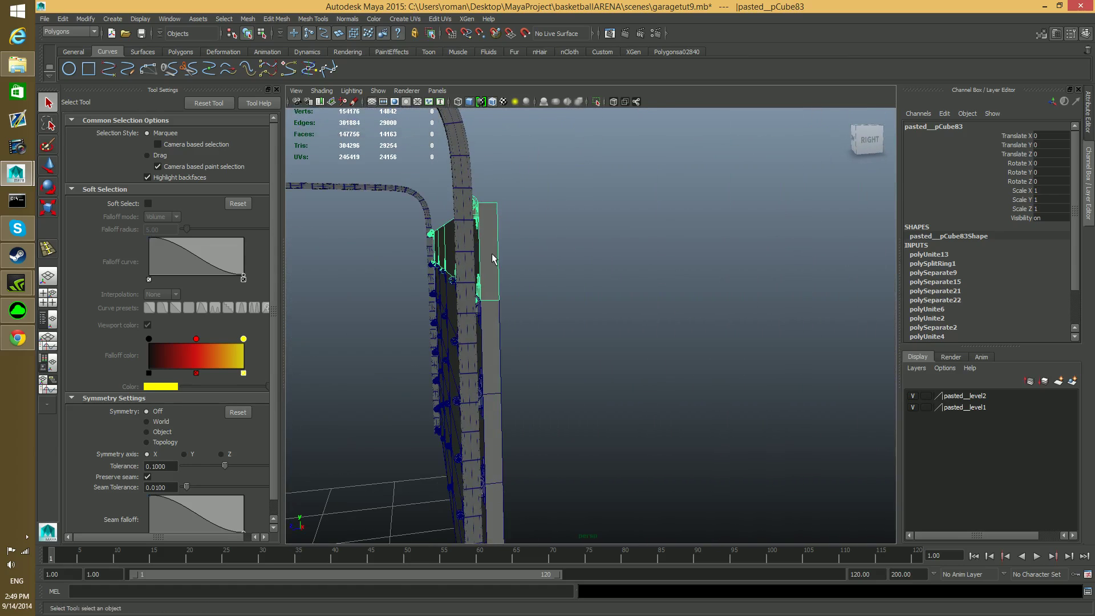
click(495, 338)
alt+drag(499, 336, 630, 292)
scroll(491, 364, up, 3)
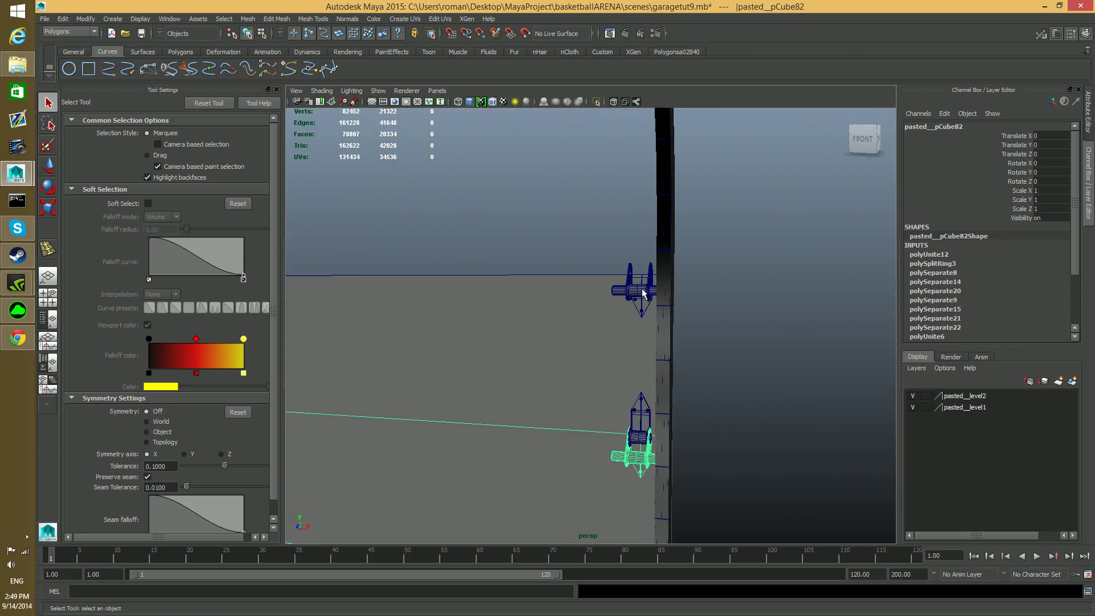
- Try to insert three edge loops across the vertical end edge of the topmost door panel
click(512, 314)
alt+drag(512, 313, 490, 349)
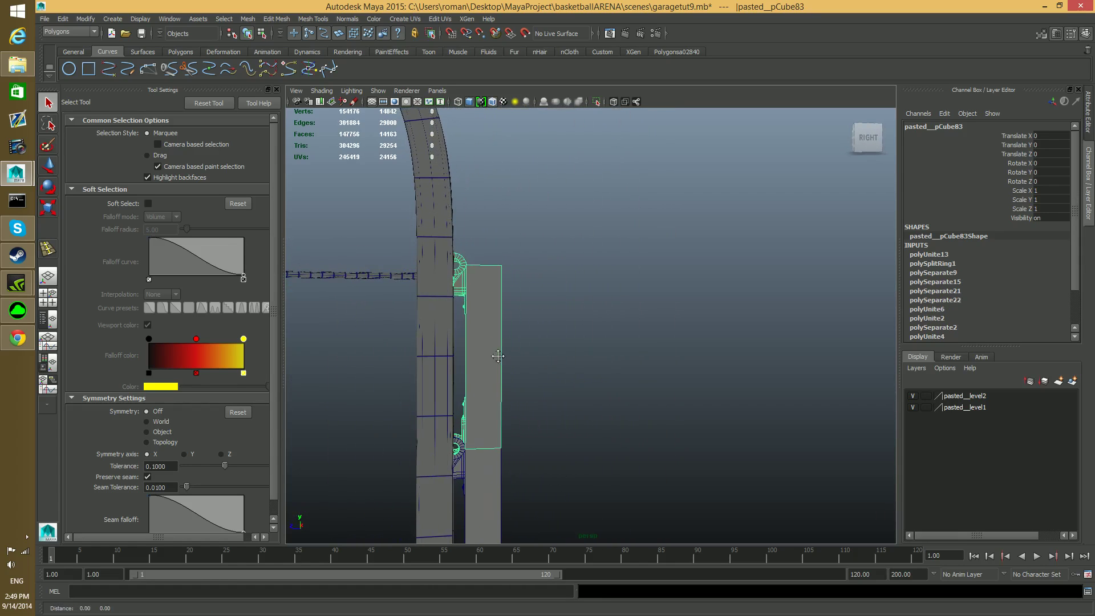
shift+right_click(498, 349)
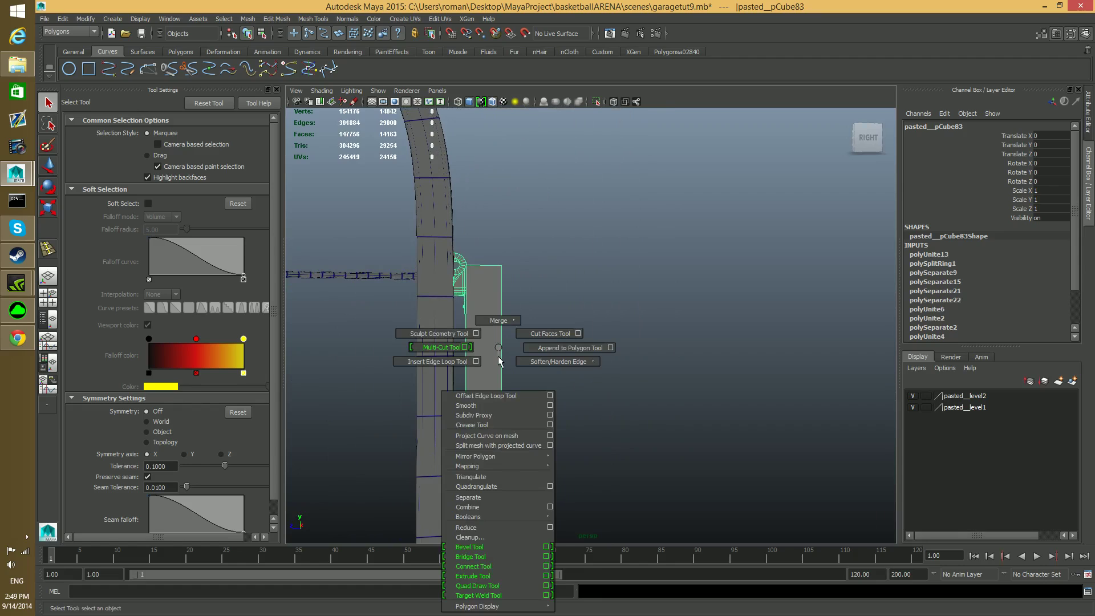
alt+drag(498, 357, 494, 290)
shift+right_drag(492, 282, 437, 292)
alt+middle_drag(479, 309, 492, 334)
alt+drag(489, 357, 670, 361)
scroll(669, 361, up, 5)
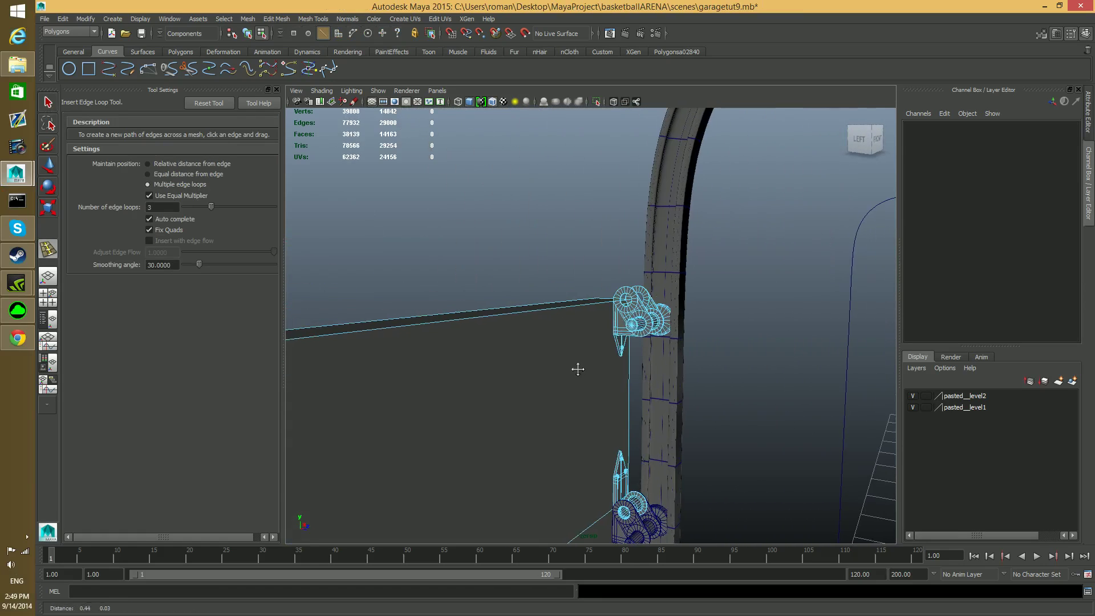
alt+drag(647, 341, 476, 328)
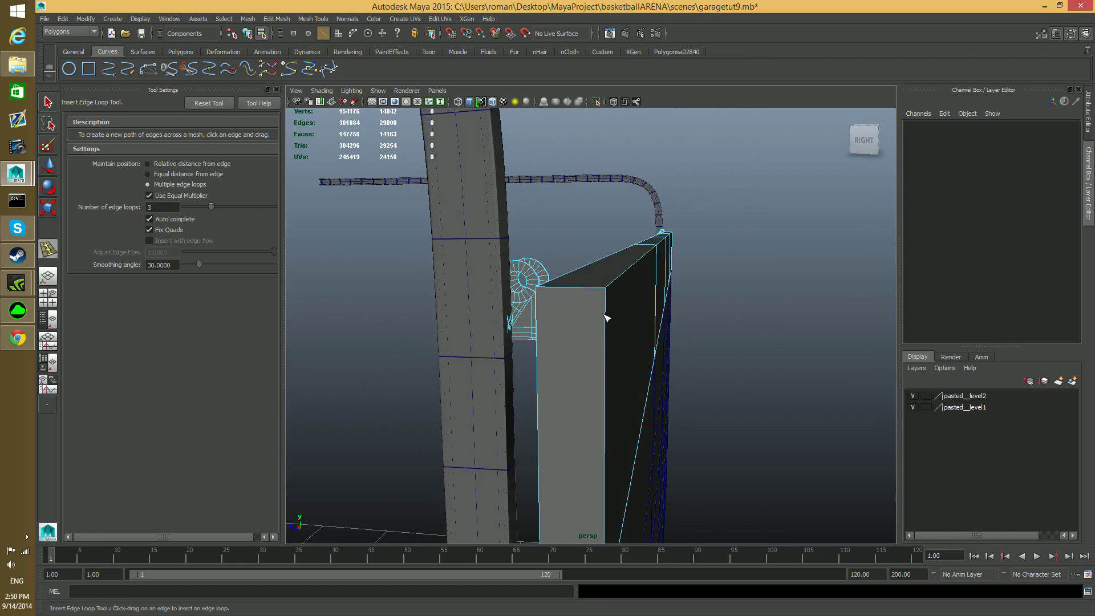
click(607, 313)
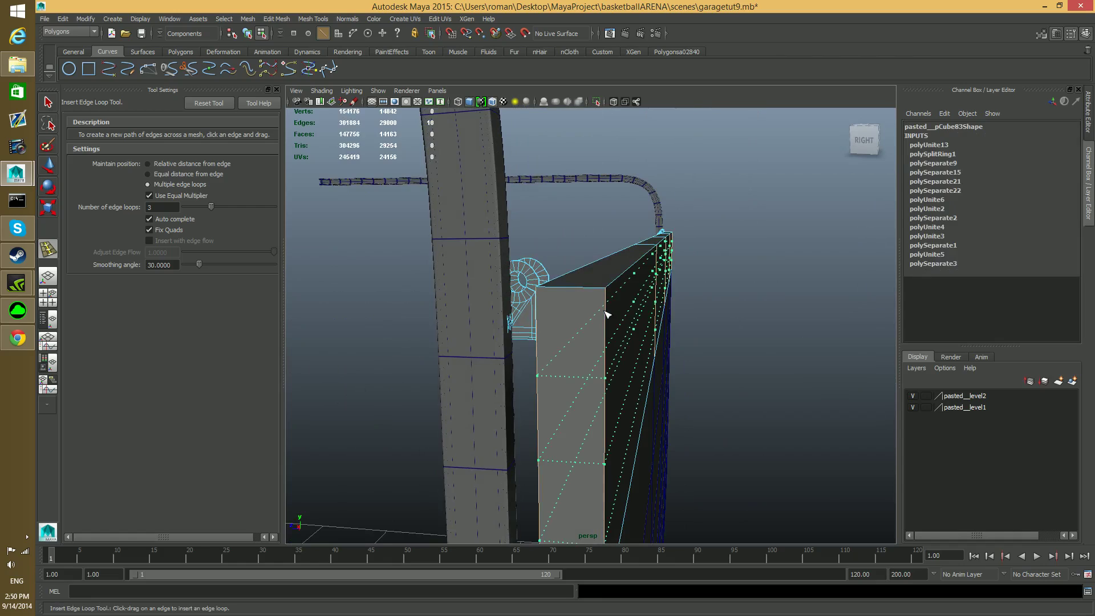
key(ctrl+z)
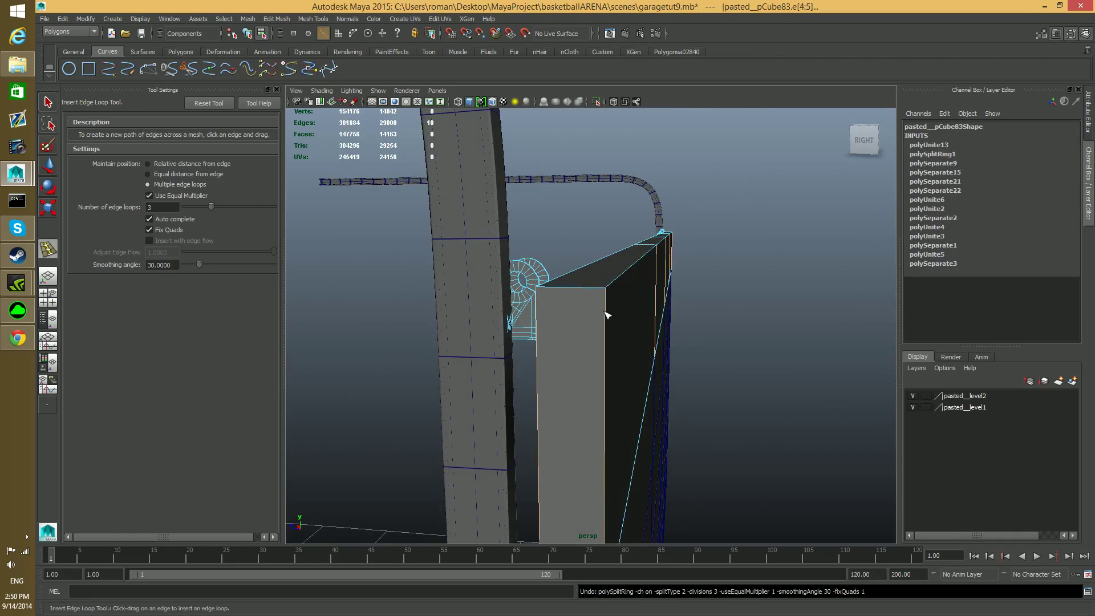
- Reselect the topmost door panel and restart the Insert Edge Loop tool with its settings reset to defaults
key(F8)
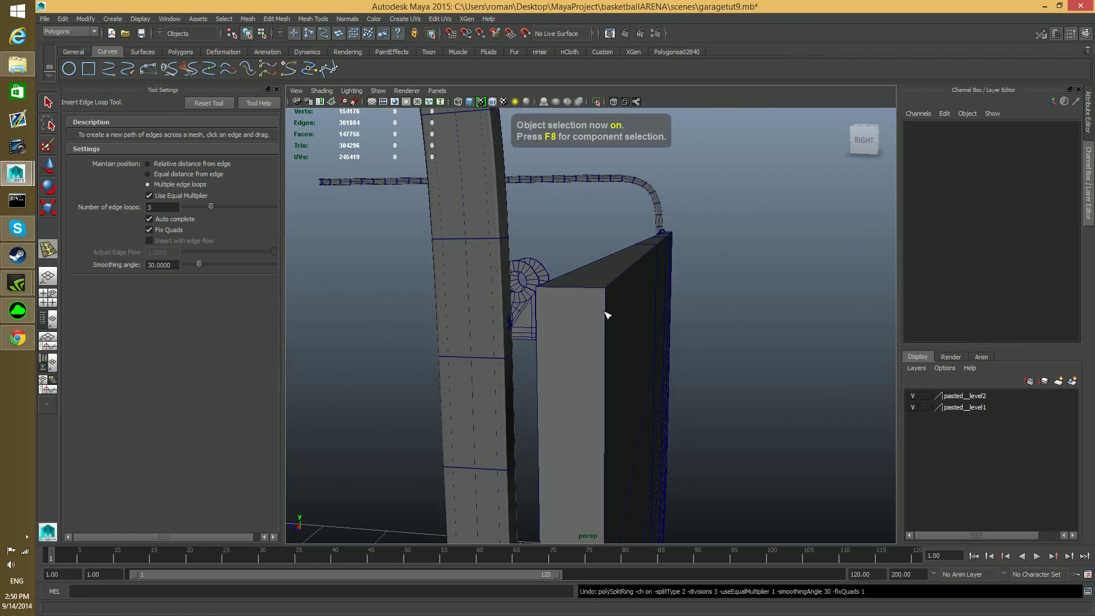
key(q)
click(600, 322)
shift+right_drag(605, 318, 581, 334)
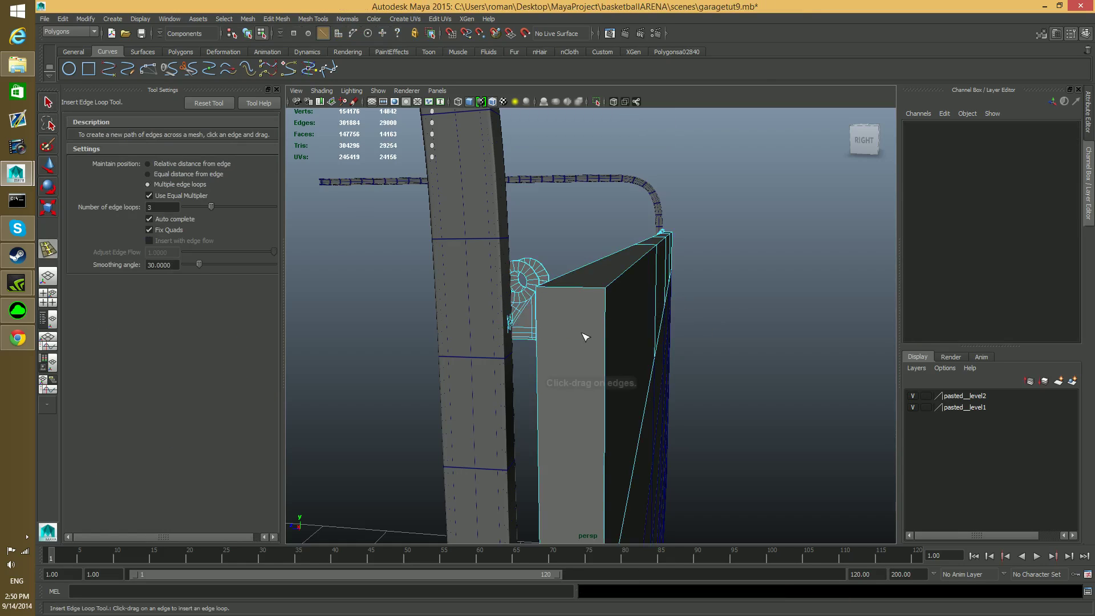
click(207, 104)
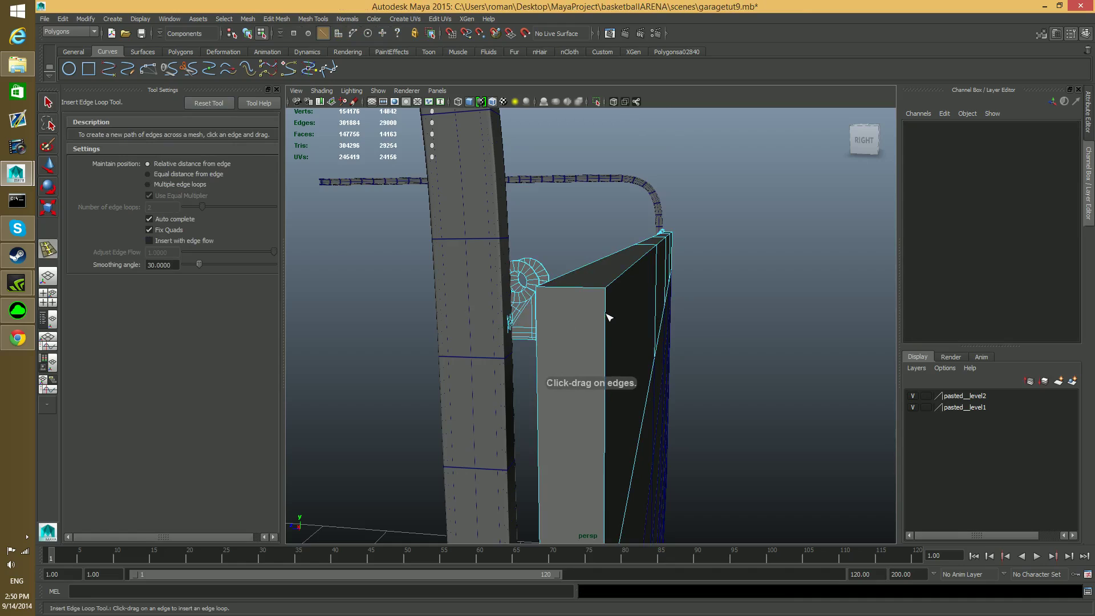
- Try to insert a horizontal edge loop close to the topmost panel's upper edge
drag(608, 313, 705, 339)
scroll(587, 332, down, 8)
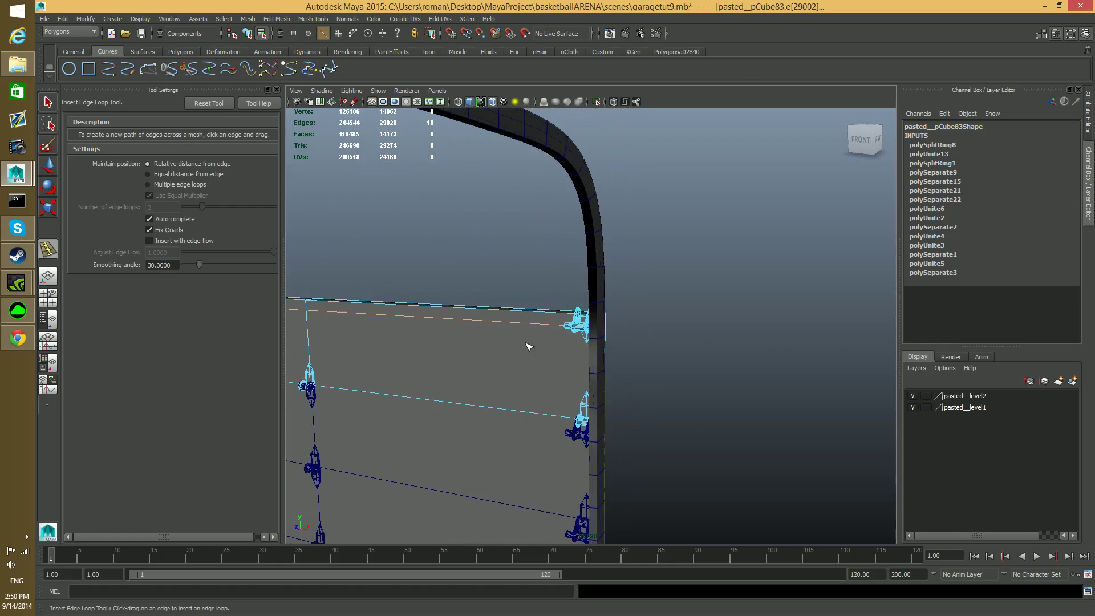
alt+middle_drag(478, 321, 722, 338)
alt+middle_drag(600, 338, 494, 398)
key(ctrl+z)
- Insert edge loops running the length of the topmost panel, close to the borders of its narrow end face
mouse_move(562, 356)
alt+mouse_down()
mouse_move(457, 379)
mouse_move(573, 344)
alt+mouse_up()
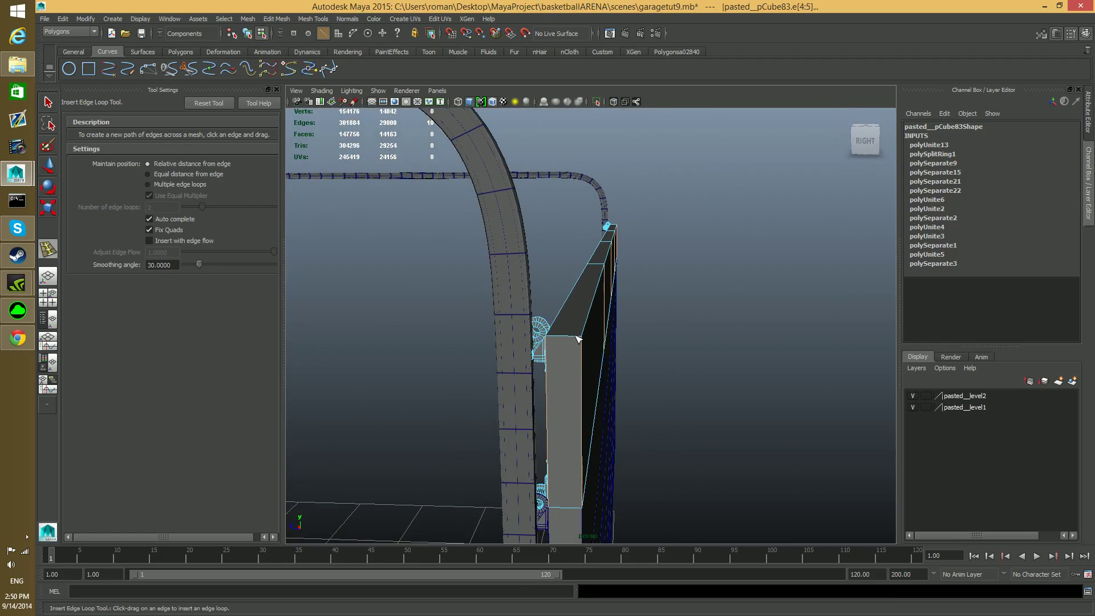
click(581, 341)
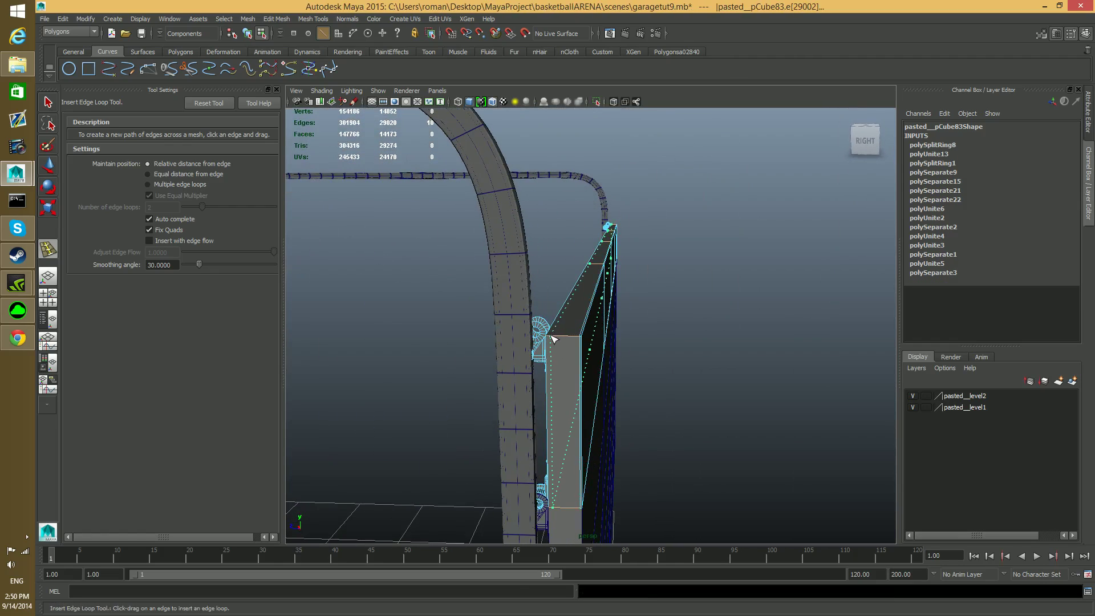
alt+drag(574, 352, 574, 447)
click(583, 342)
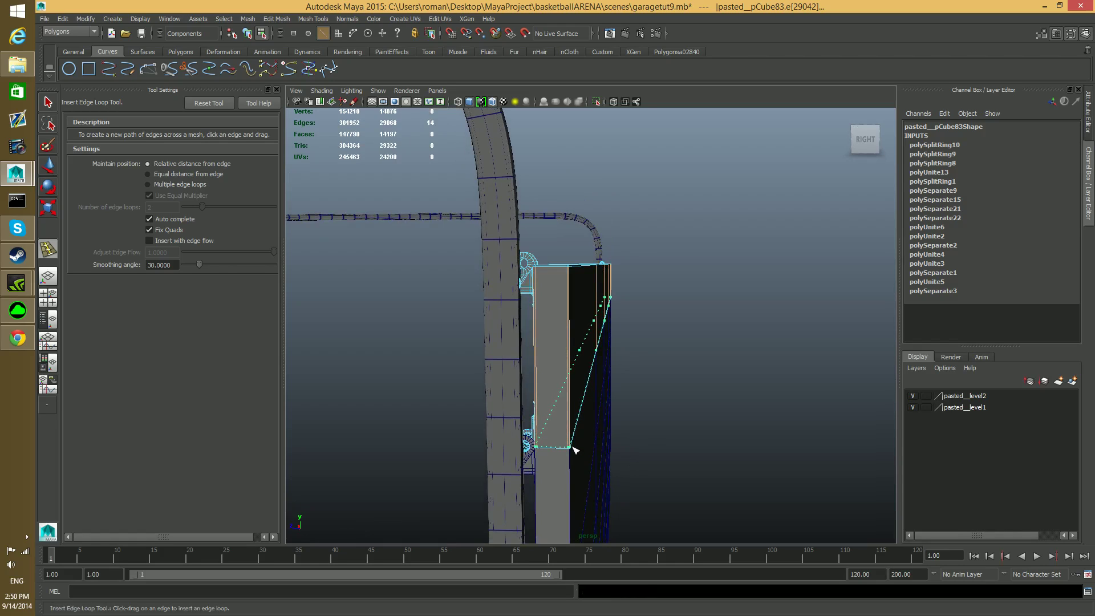
- Insert a vertical edge loop near each end of the topmost door panel
alt+drag(628, 428, 782, 394)
alt+middle_drag(782, 394, 531, 372)
alt+middle_drag(574, 359, 644, 381)
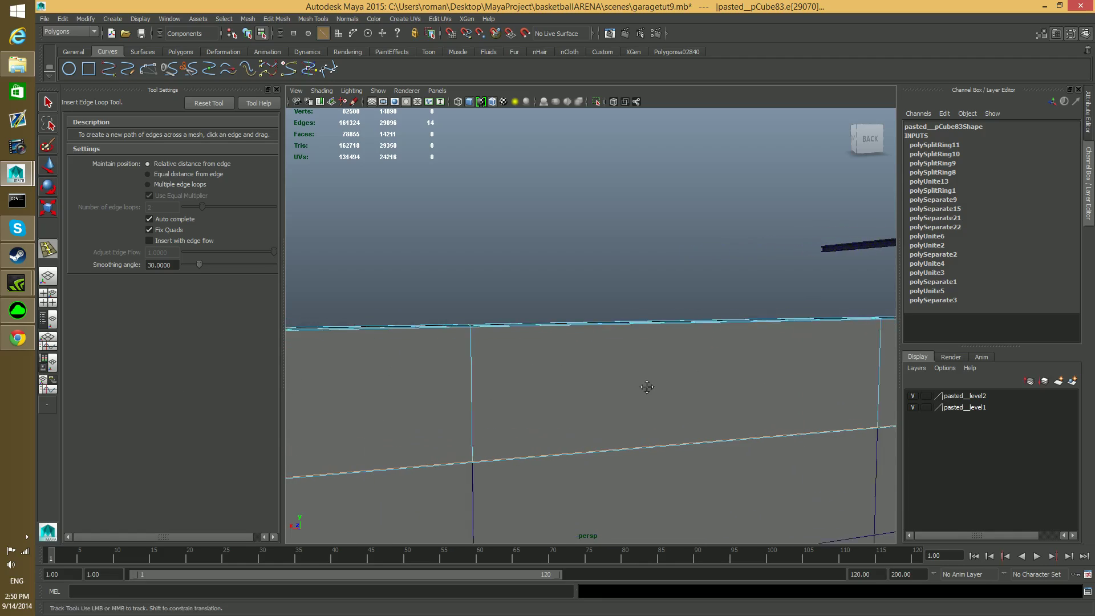
alt+middle_drag(530, 393, 608, 399)
drag(422, 320, 393, 322)
alt+middle_drag(648, 346, 686, 394)
scroll(684, 408, down, 10)
alt+drag(778, 439, 440, 399)
scroll(571, 354, up, 5)
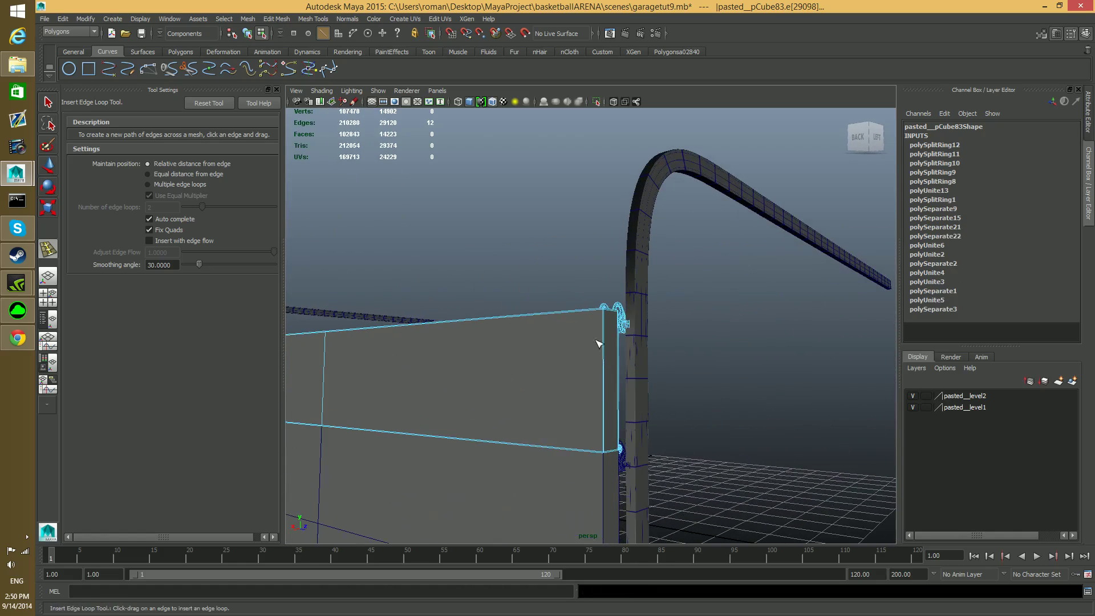
drag(596, 311, 607, 336)
- Turn on the smooth mesh preview for the topmost panel and return to object selection
alt+drag(611, 381, 645, 396)
alt+middle_drag(645, 398, 509, 379)
alt+right_drag(509, 379, 566, 389)
alt+middle_drag(486, 279, 522, 336)
key(3)
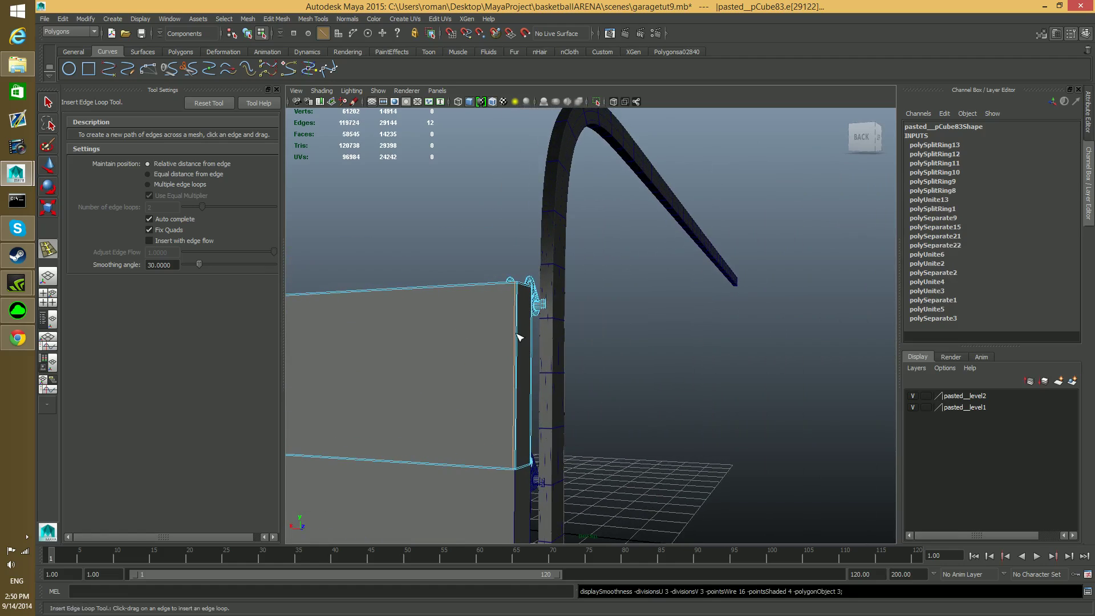
drag(532, 312, 530, 315)
alt+drag(613, 374, 374, 371)
alt+middle_drag(375, 371, 471, 364)
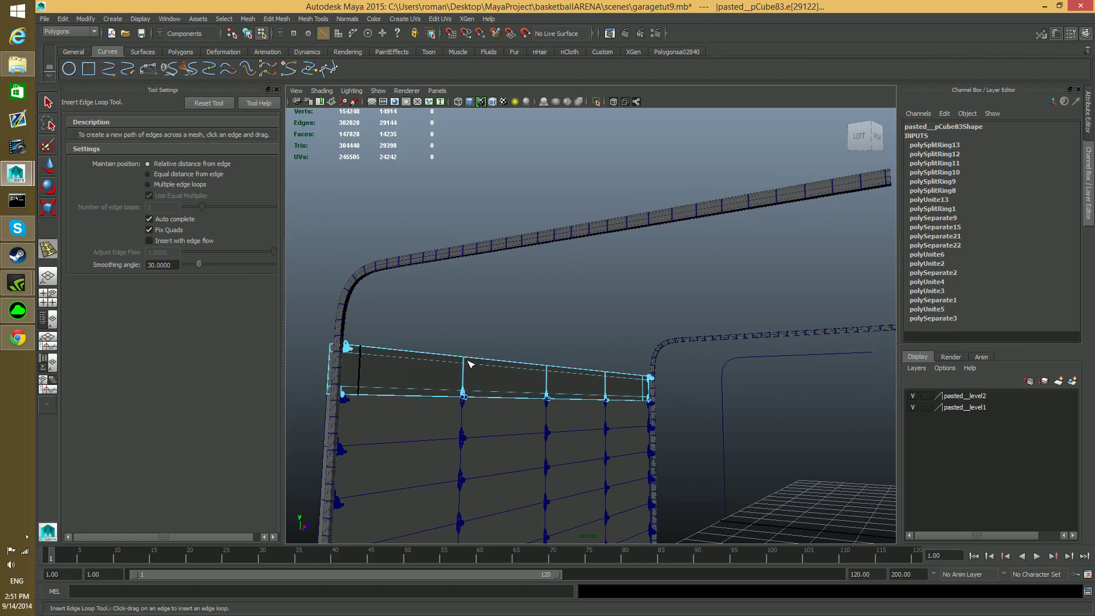
key(F8)
- Examine the end of the smoothed topmost panel and its hinges and rollers beside the side track
alt+right_drag(382, 378, 567, 445)
alt+drag(567, 445, 459, 405)
alt+middle_drag(459, 405, 587, 384)
scroll(557, 353, up, 6)
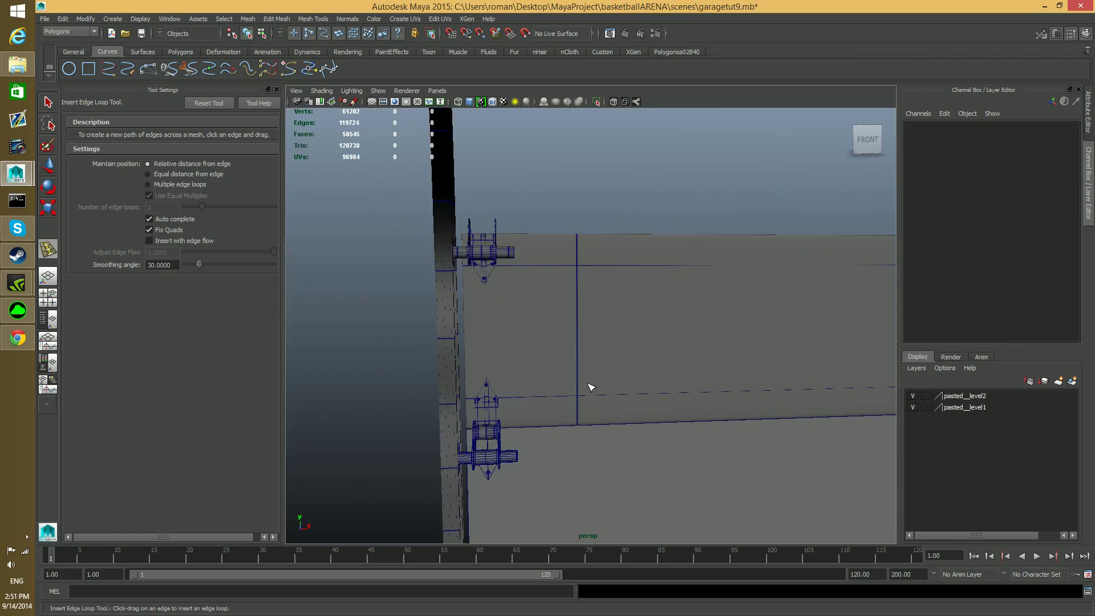
alt+drag(587, 384, 644, 381)
scroll(610, 415, up, 4)
alt+middle_drag(707, 394, 646, 398)
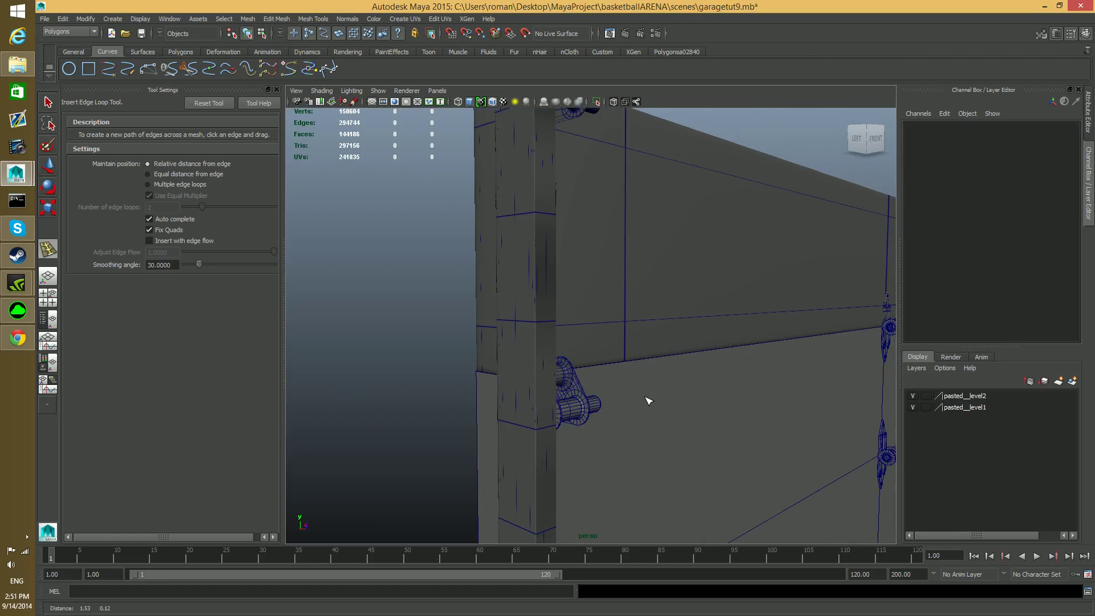
alt+drag(531, 376, 593, 374)
scroll(563, 369, down, 3)
alt+middle_drag(565, 374, 659, 425)
alt+drag(659, 425, 616, 412)
alt+middle_drag(783, 381, 636, 390)
alt+drag(636, 390, 471, 415)
scroll(772, 351, down, 1)
alt+middle_drag(773, 350, 479, 351)
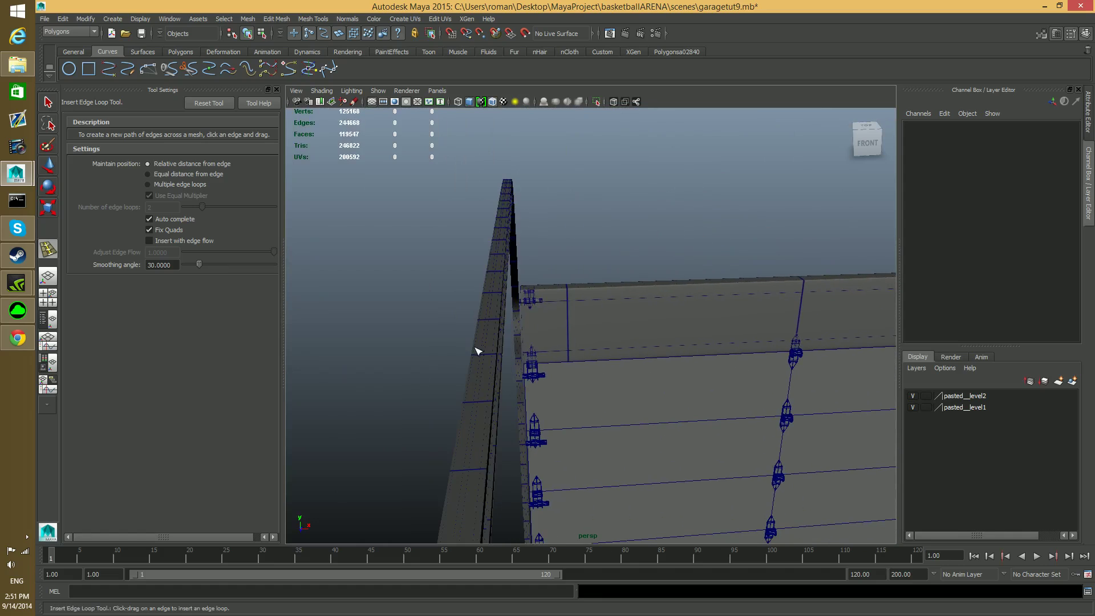
- Examine the whole door from the front, comparing the smoothed topmost panel with the panels below it
key(F8)
key(F8)
scroll(790, 366, down, 3)
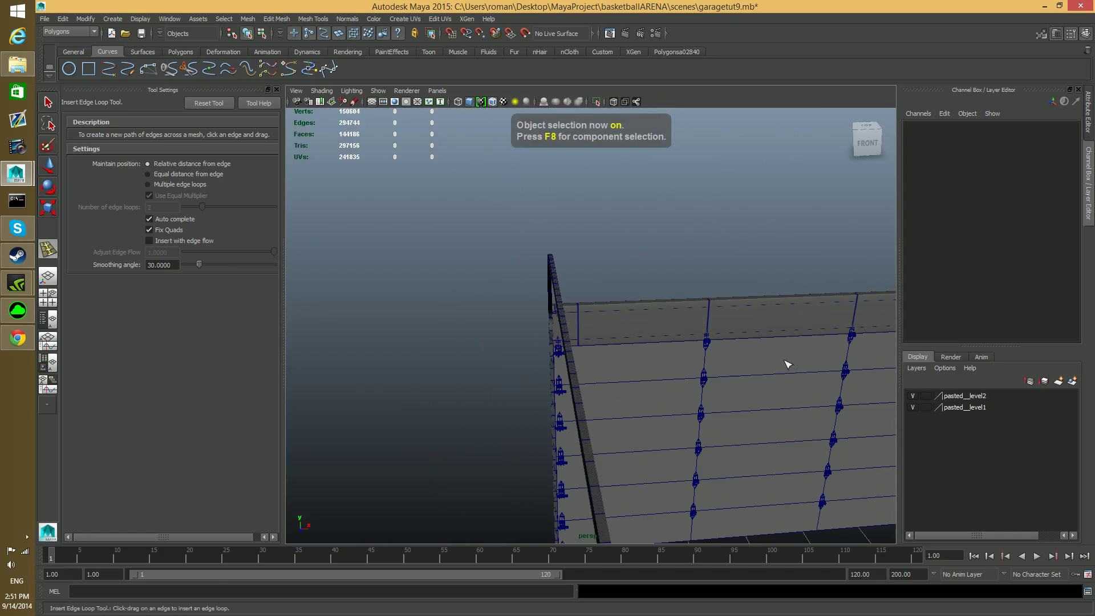
alt+middle_drag(776, 358, 595, 349)
scroll(787, 360, down, 3)
alt+middle_drag(760, 370, 582, 382)
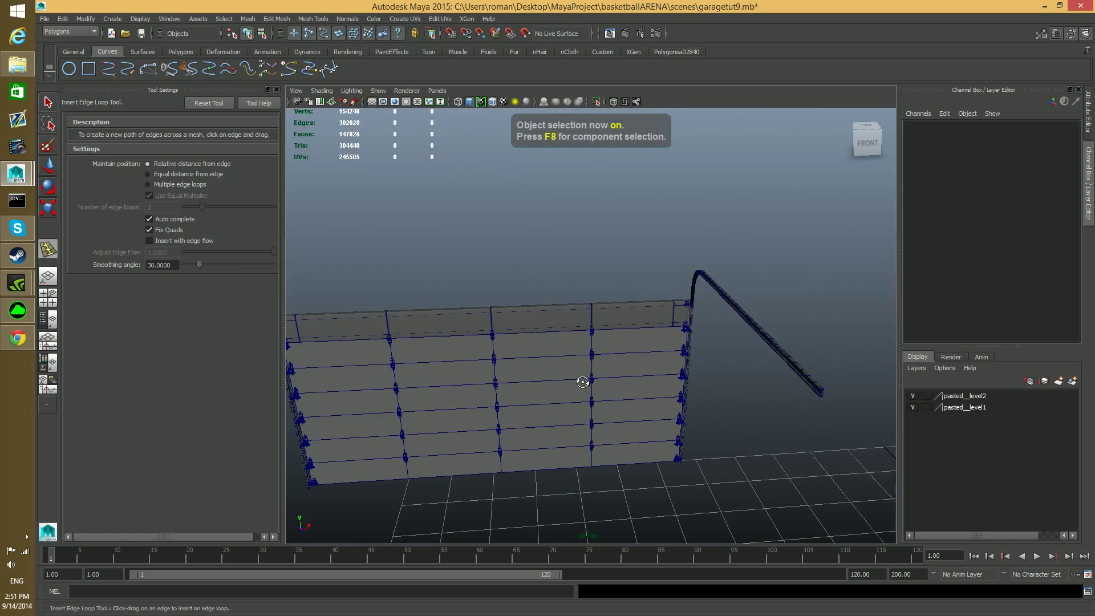
alt+drag(582, 381, 562, 389)
alt+middle_drag(562, 388, 672, 326)
mouse_move(557, 416)
alt+mouse_down()
mouse_move(557, 396)
mouse_move(563, 407)
alt+mouse_up()
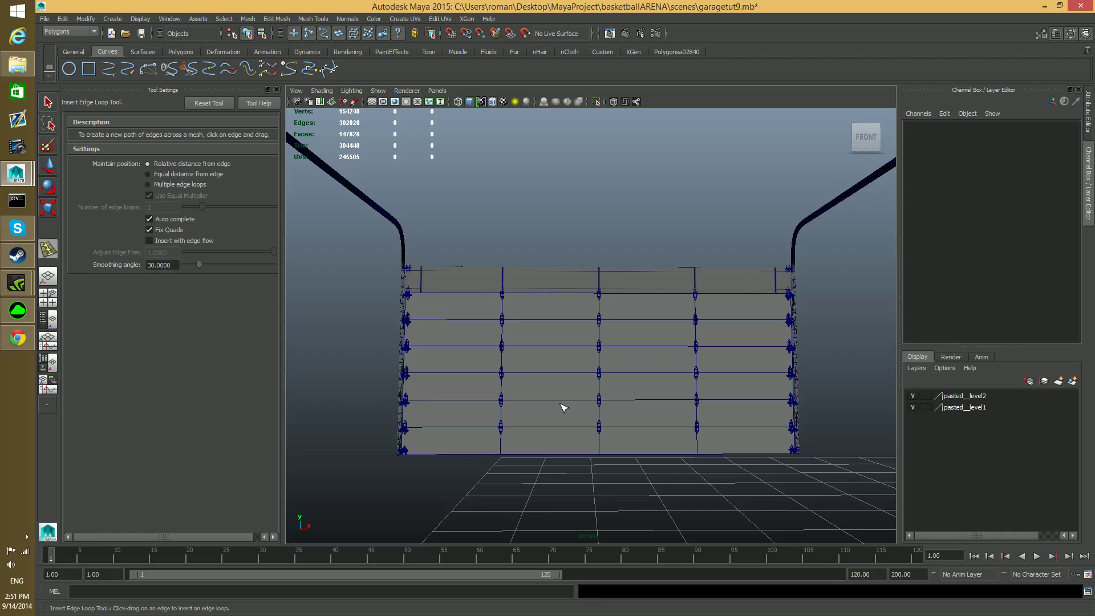
scroll(564, 407, down, 2)
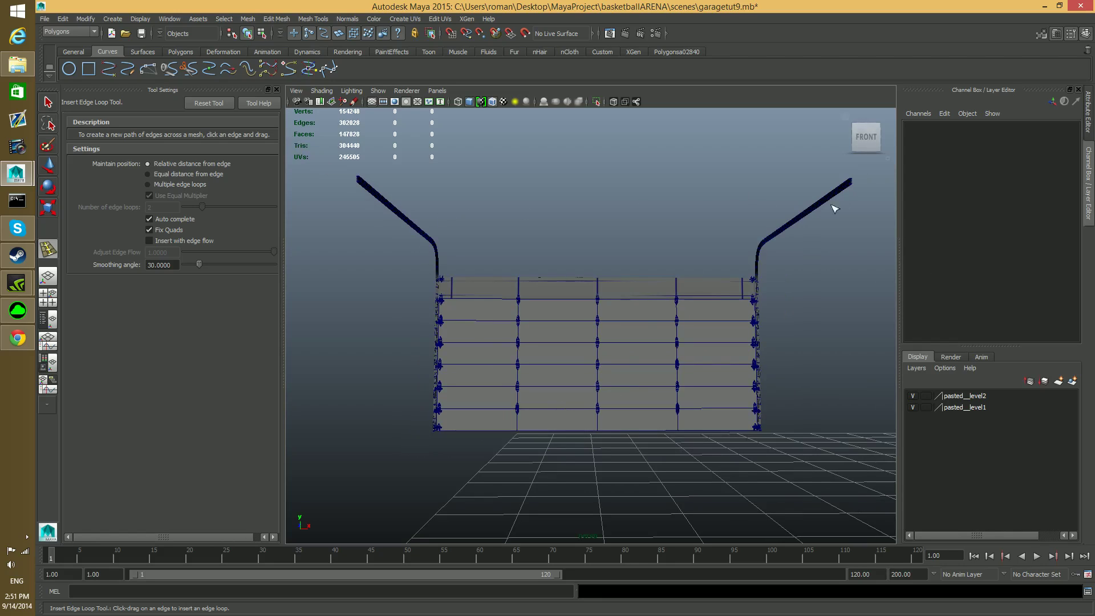